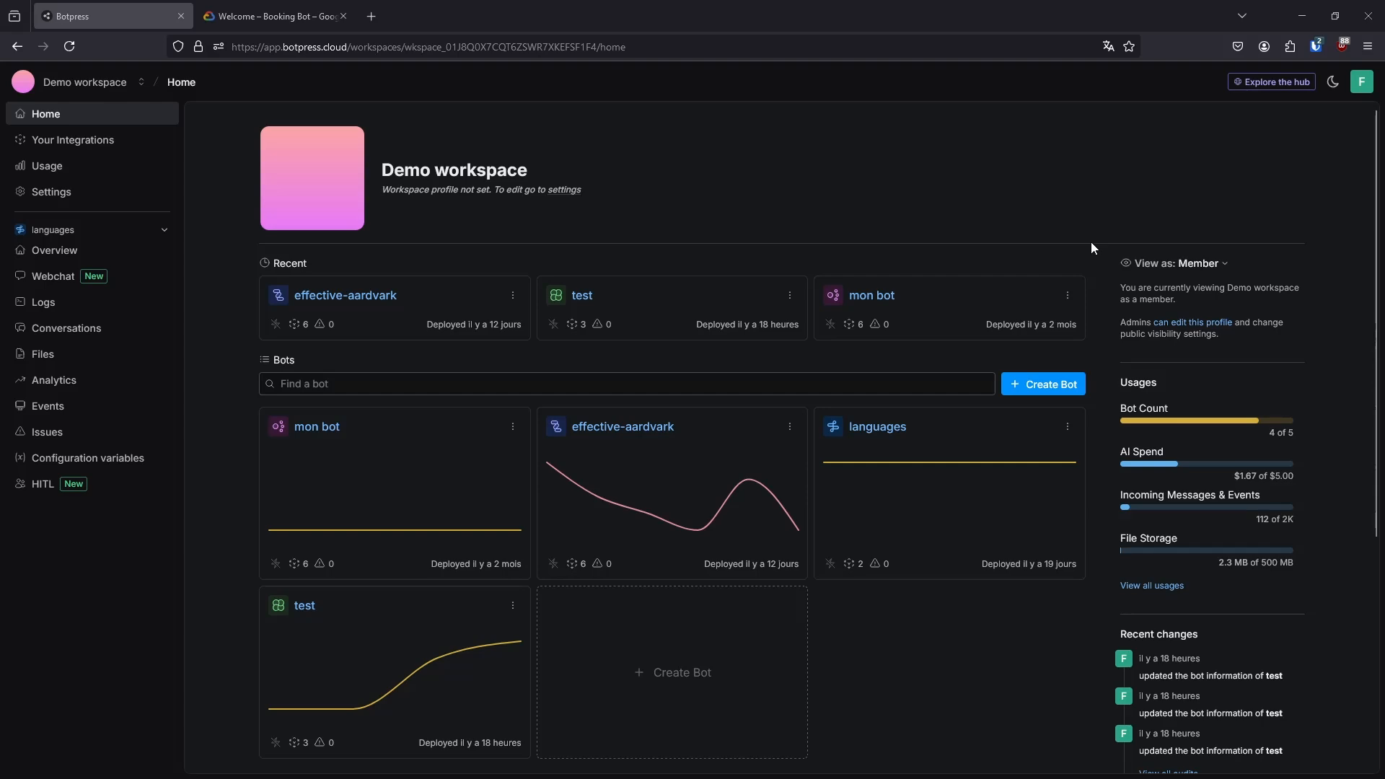
Create a new bot named calendar-example in the Demo workspace
scroll(1086, 240, down, 5)
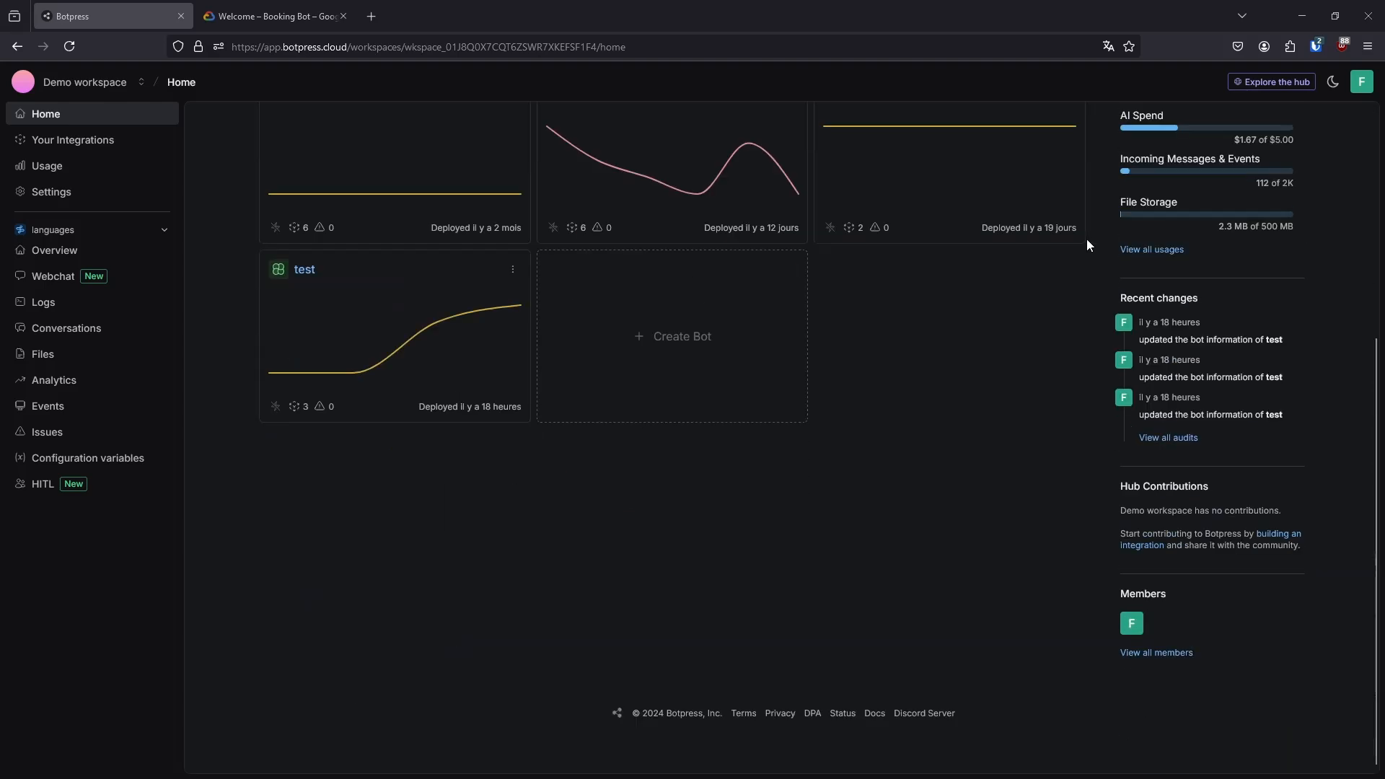
scroll(1076, 275, up, 5)
scroll(1076, 276, down, 3)
click(641, 368)
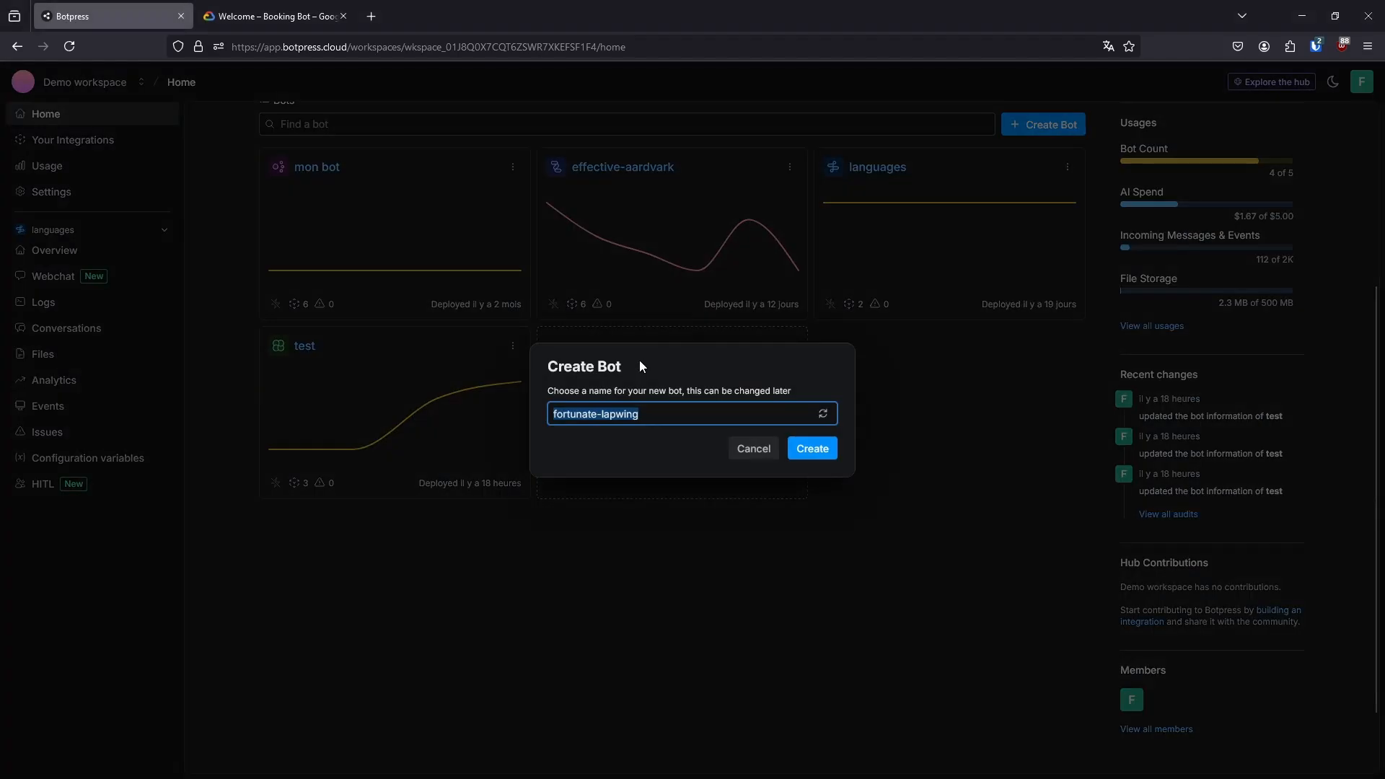
text(cale)
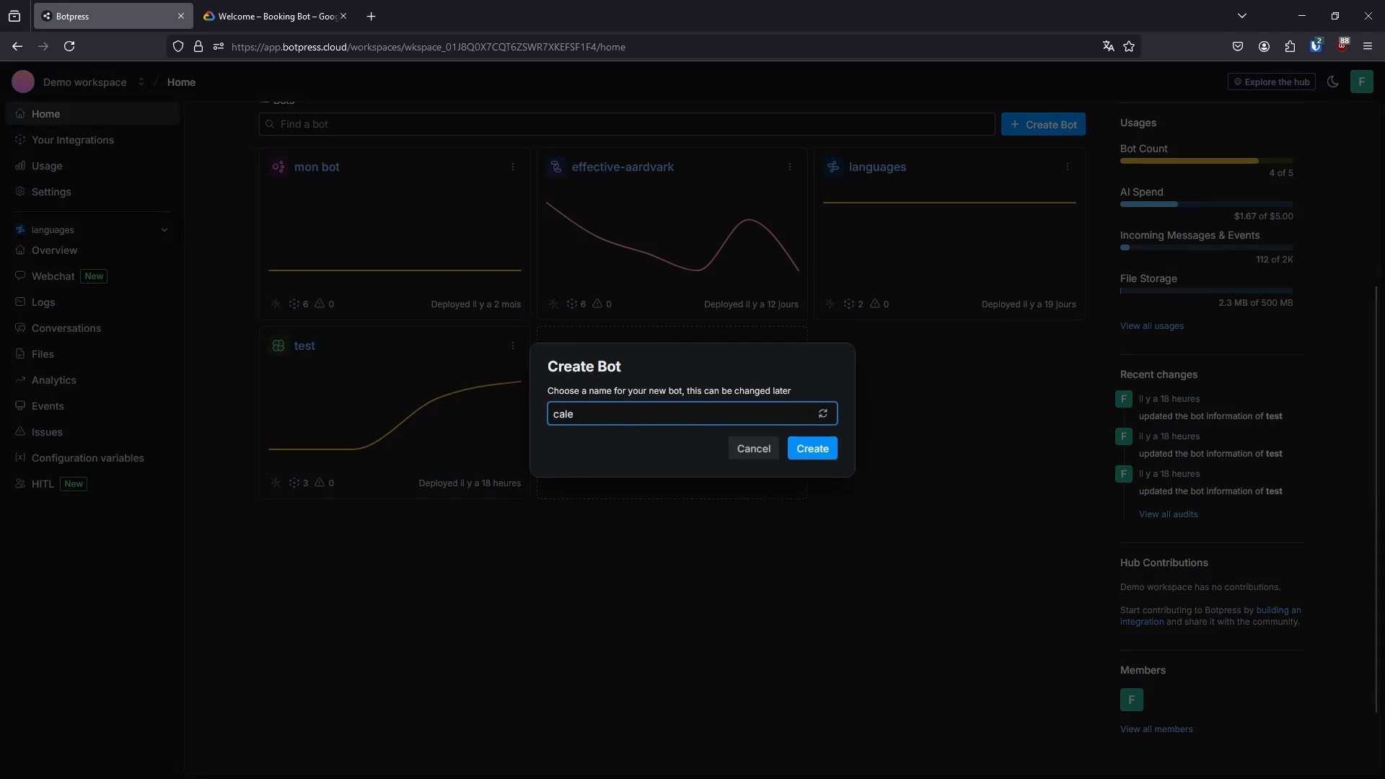
text(nda)
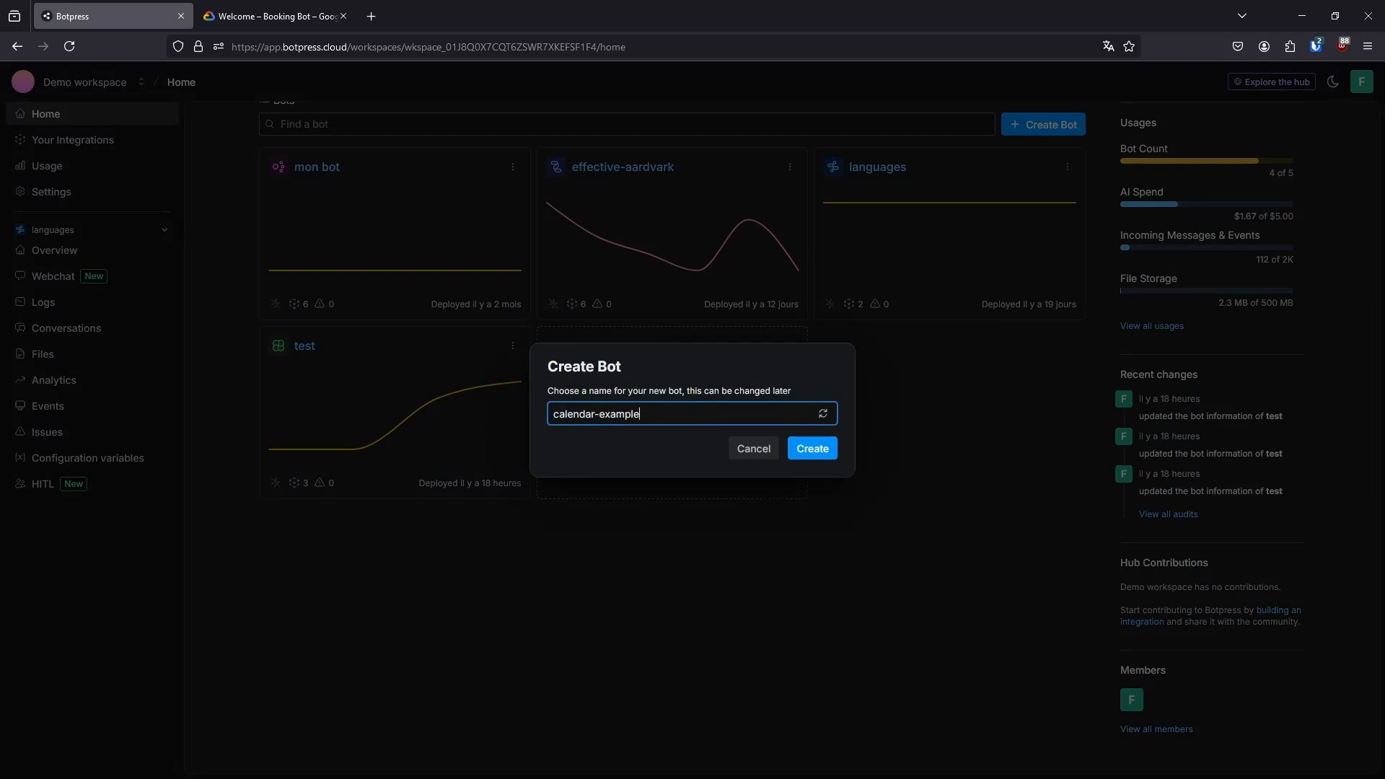
text(r-example)
click(812, 449)
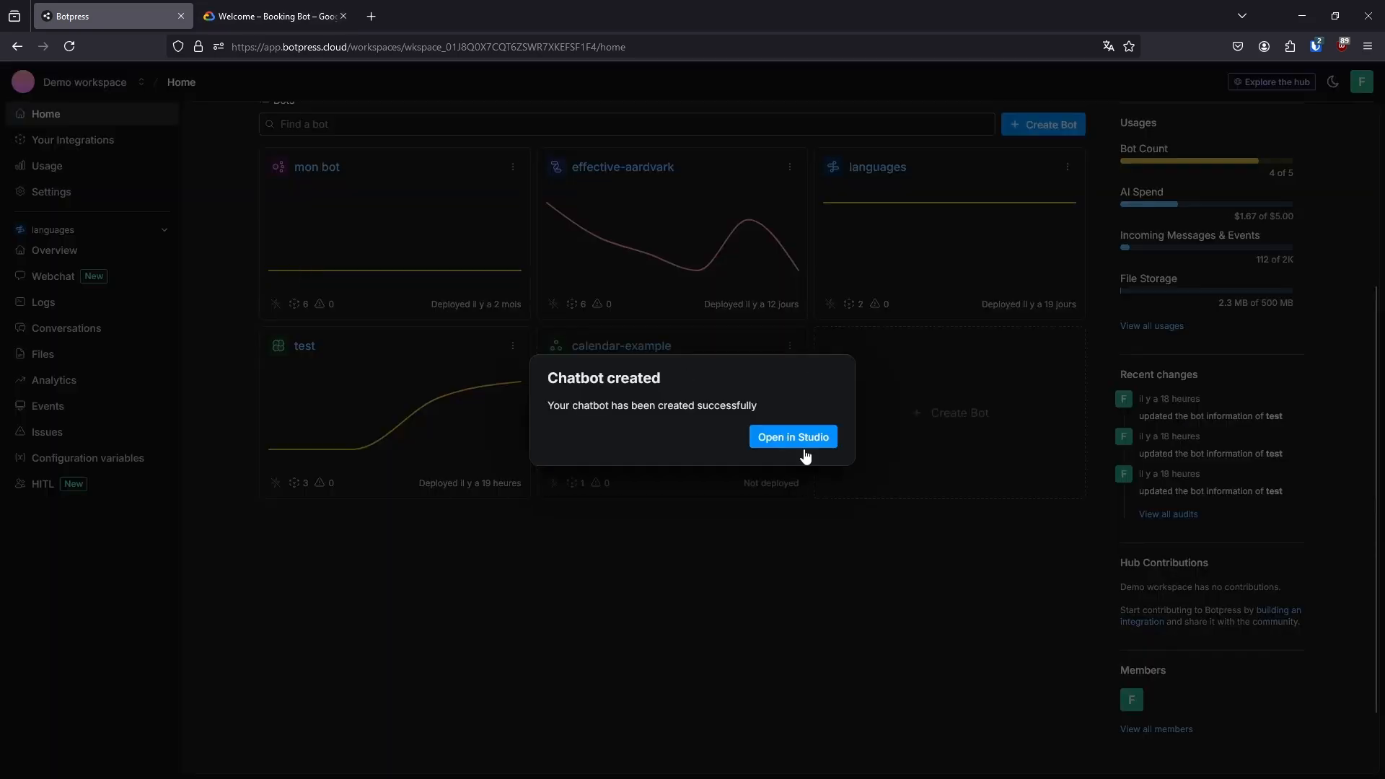
Open the new bot in Botpress Studio and set it up with the Start from Scratch template
click(791, 436)
click(429, 14)
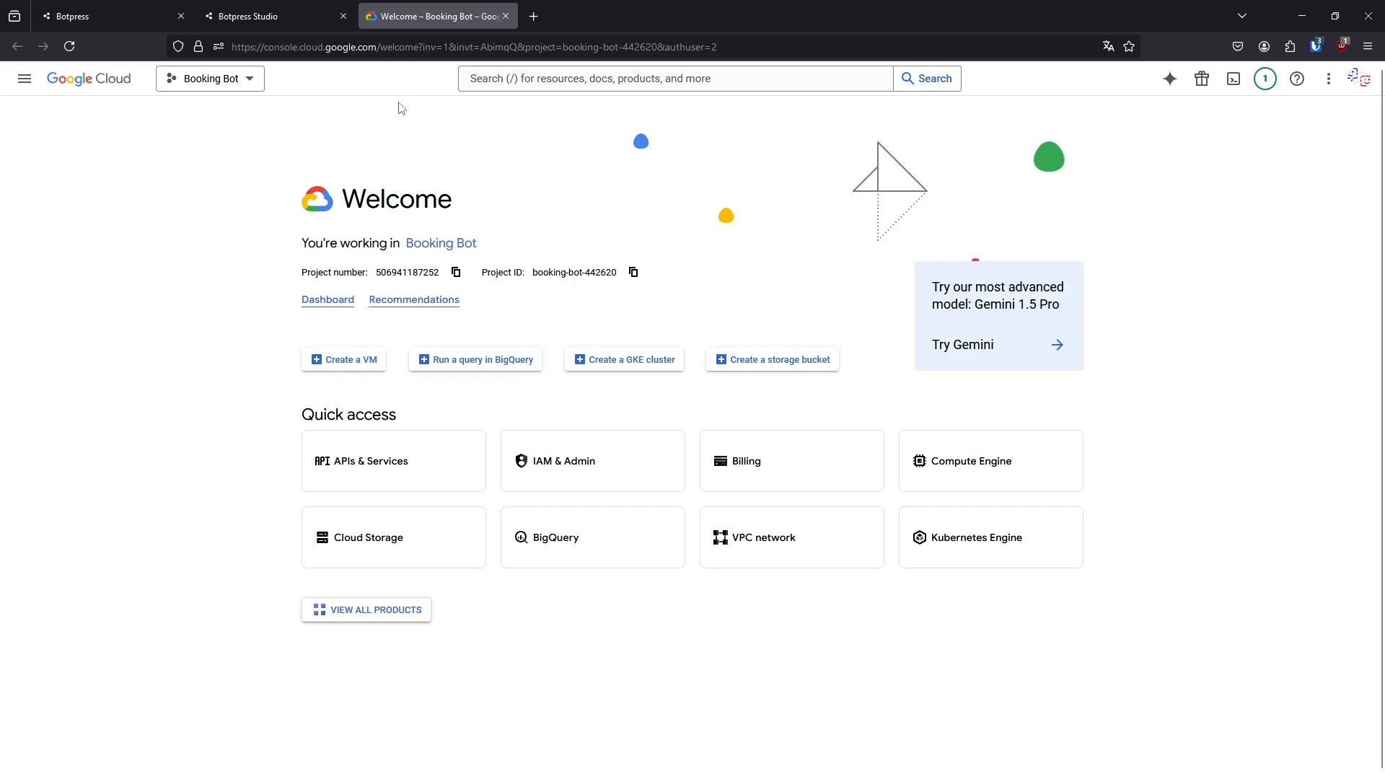
click(266, 12)
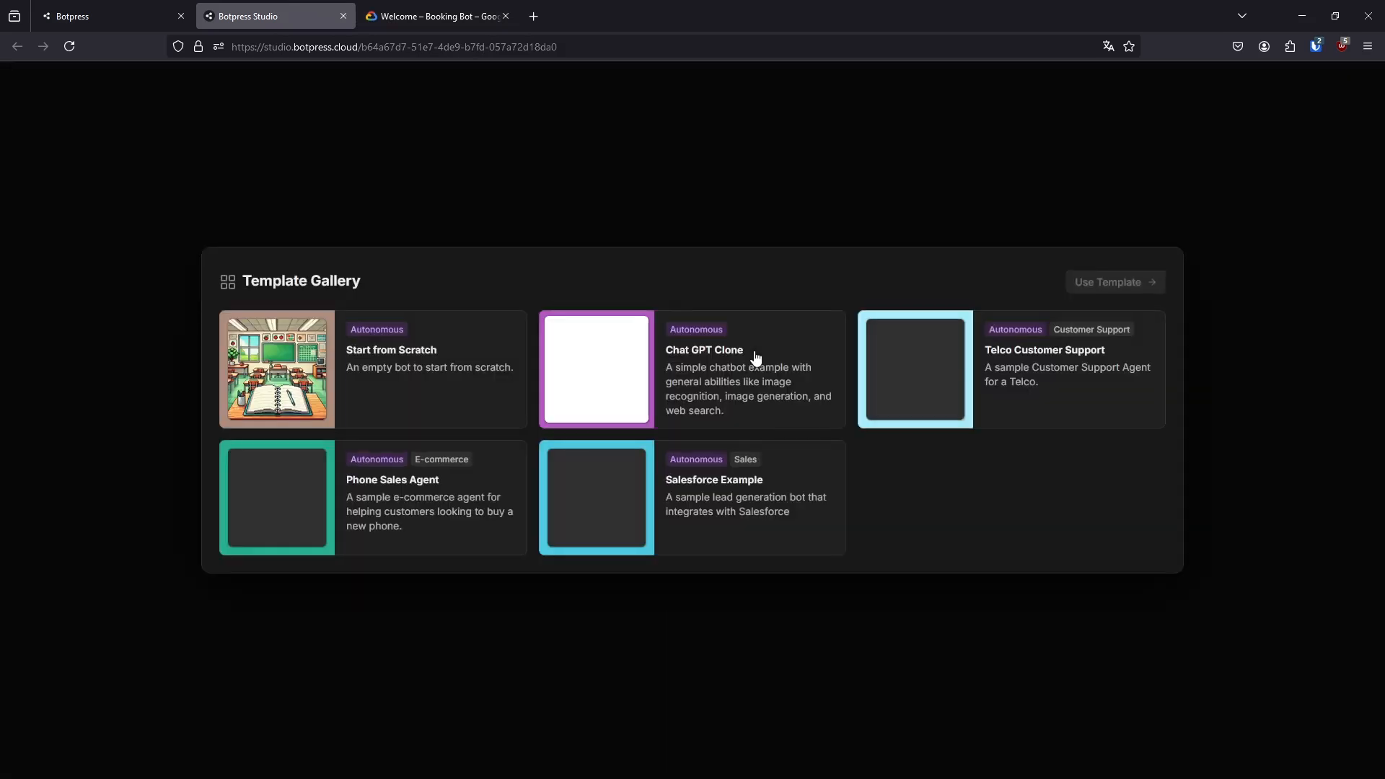
click(444, 339)
click(1111, 287)
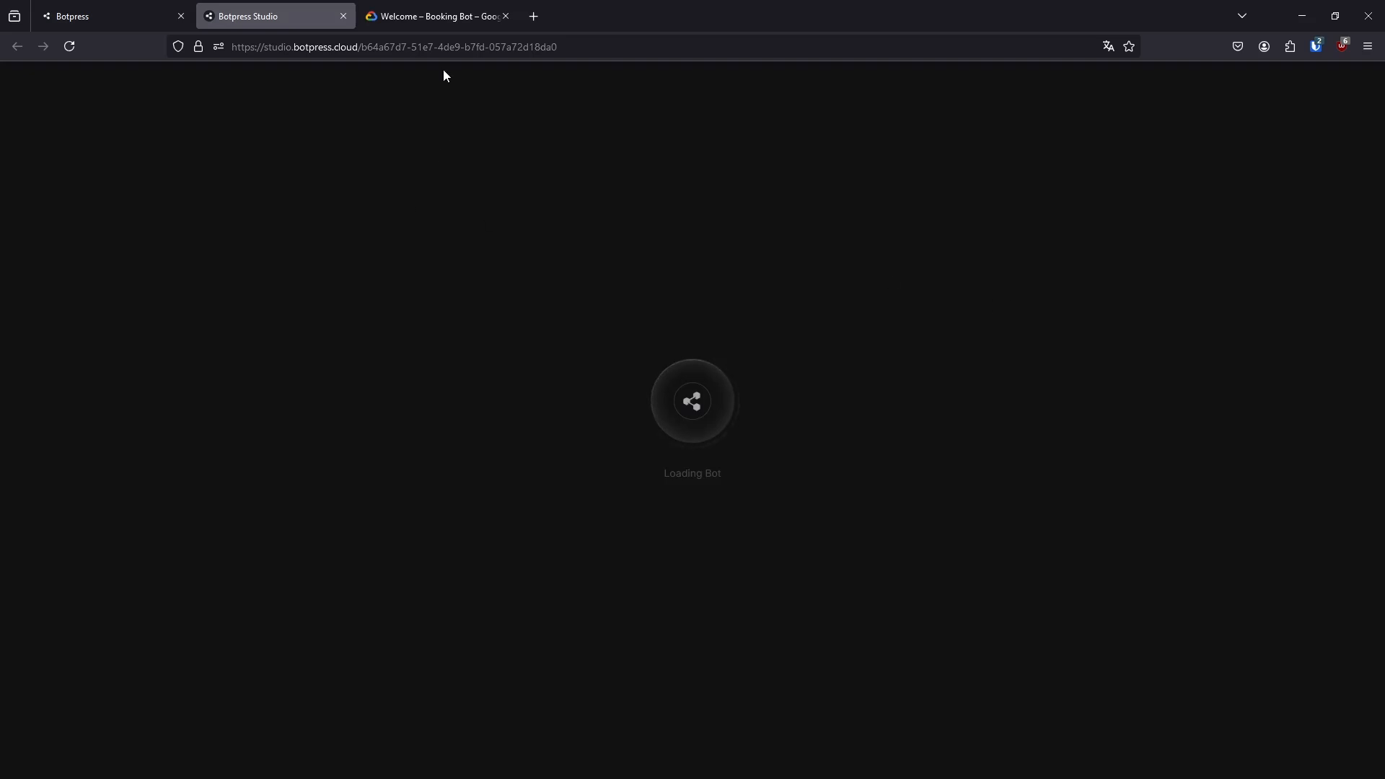
click(383, 11)
click(328, 16)
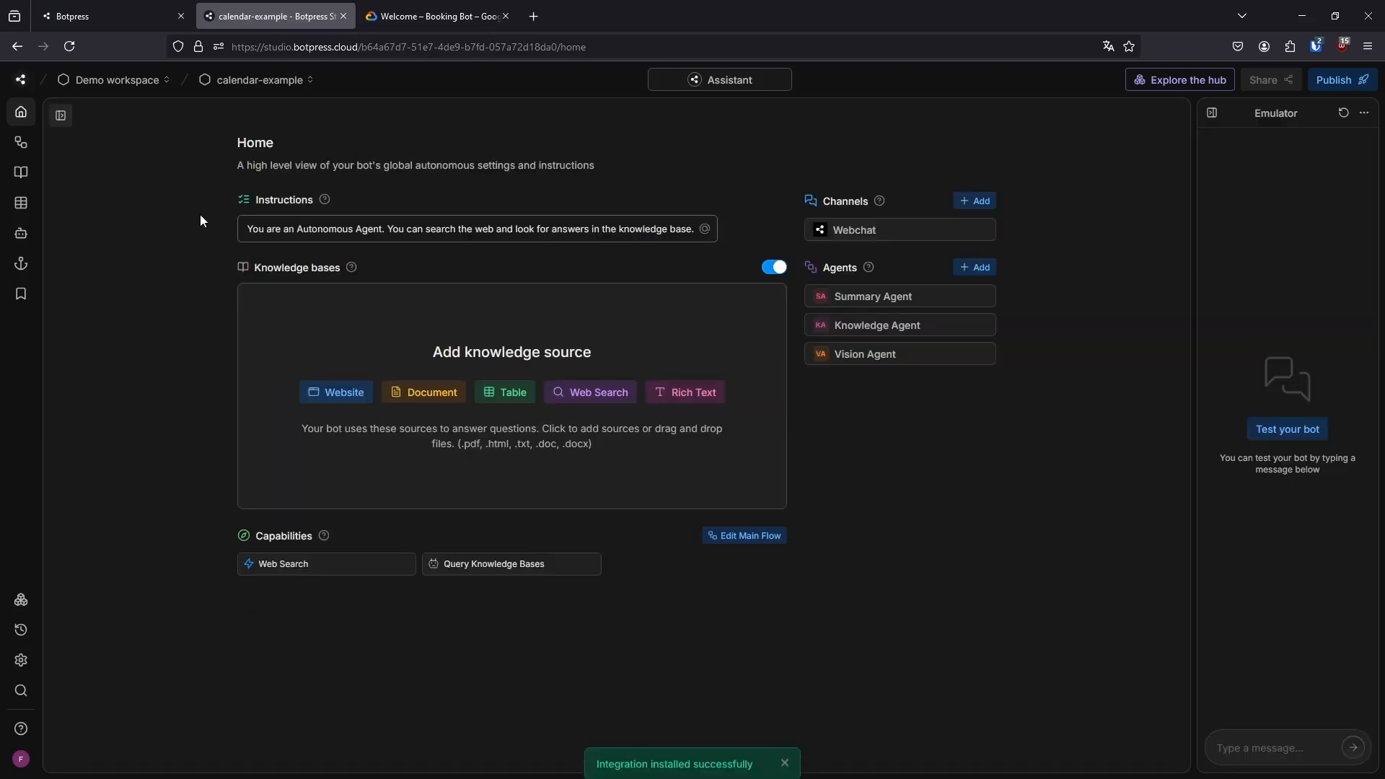
Install the Google Calendar integration from the hub and set its configuration method to Configure manually with a Service Account Key
click(1172, 80)
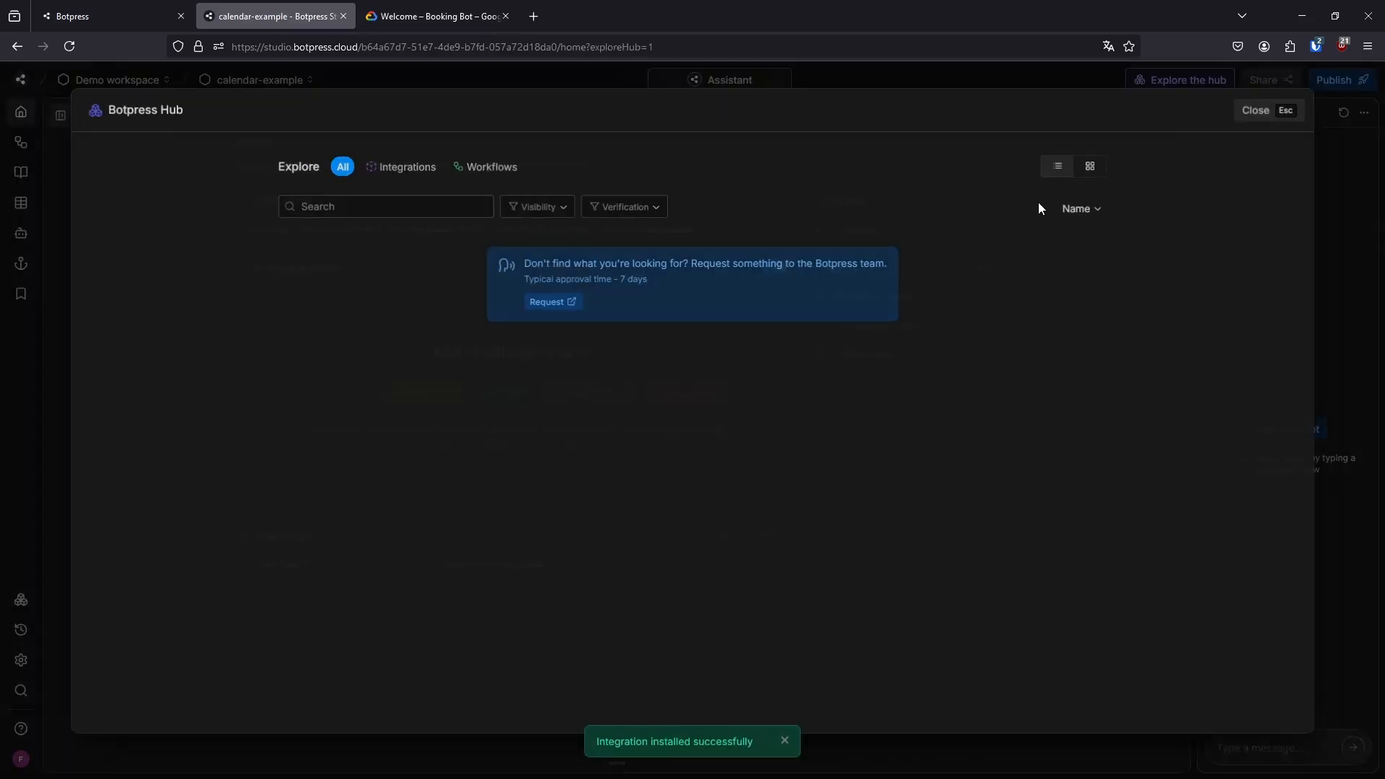
click(361, 207)
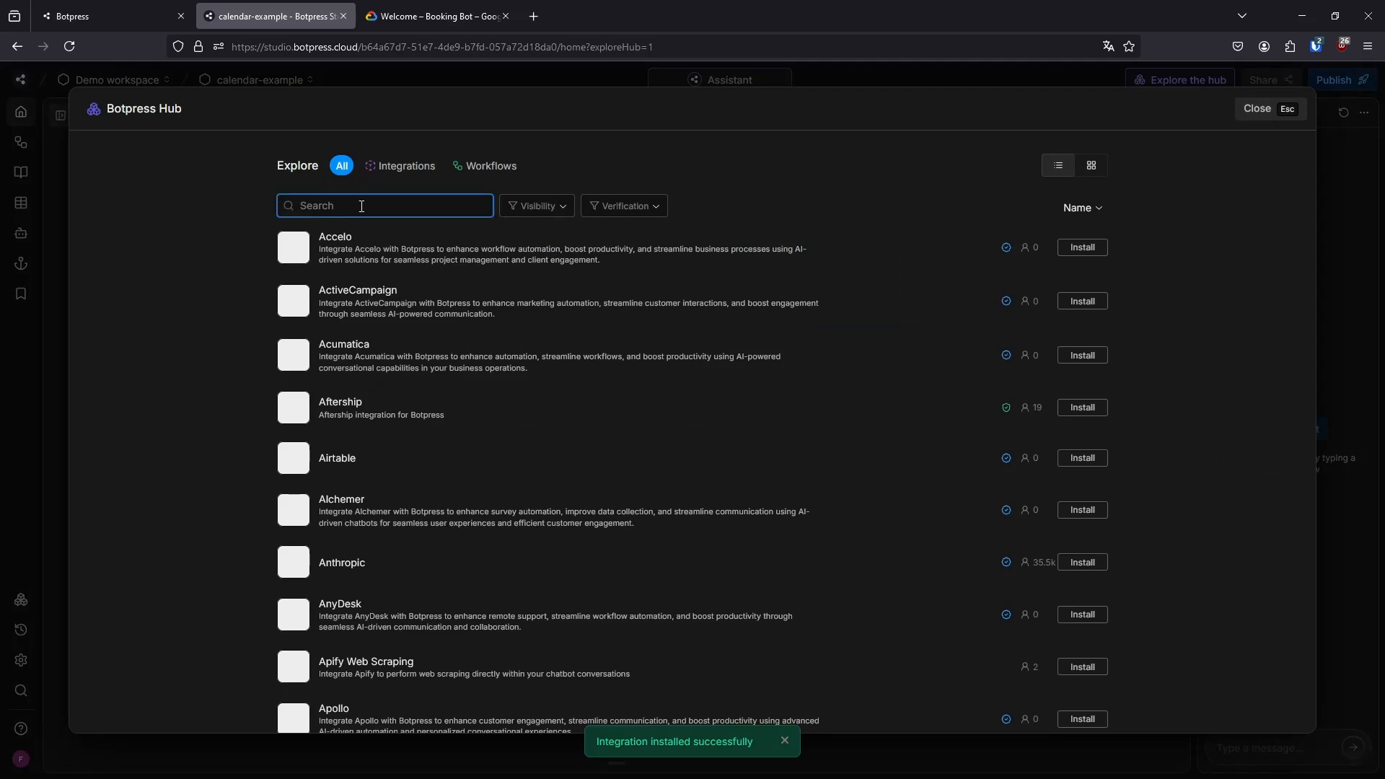
text(calen)
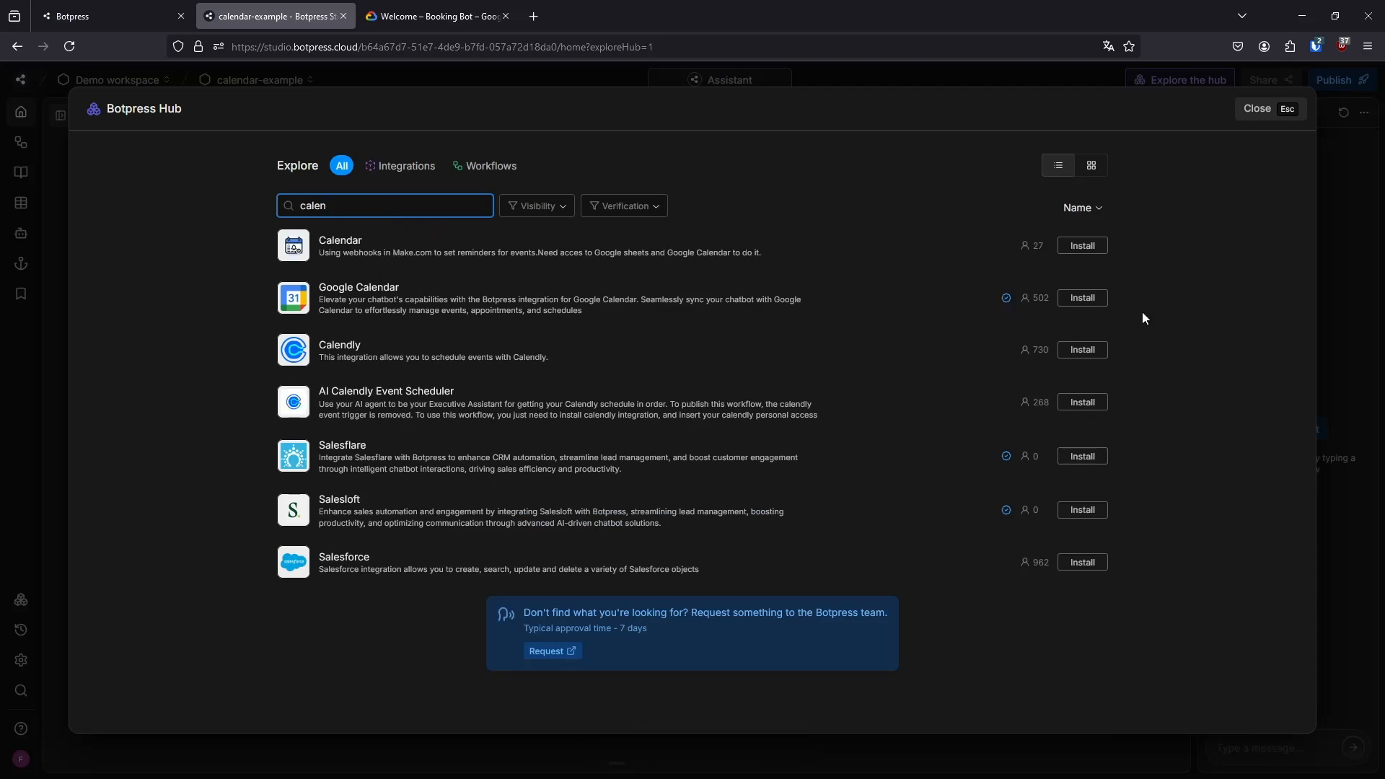
click(1078, 306)
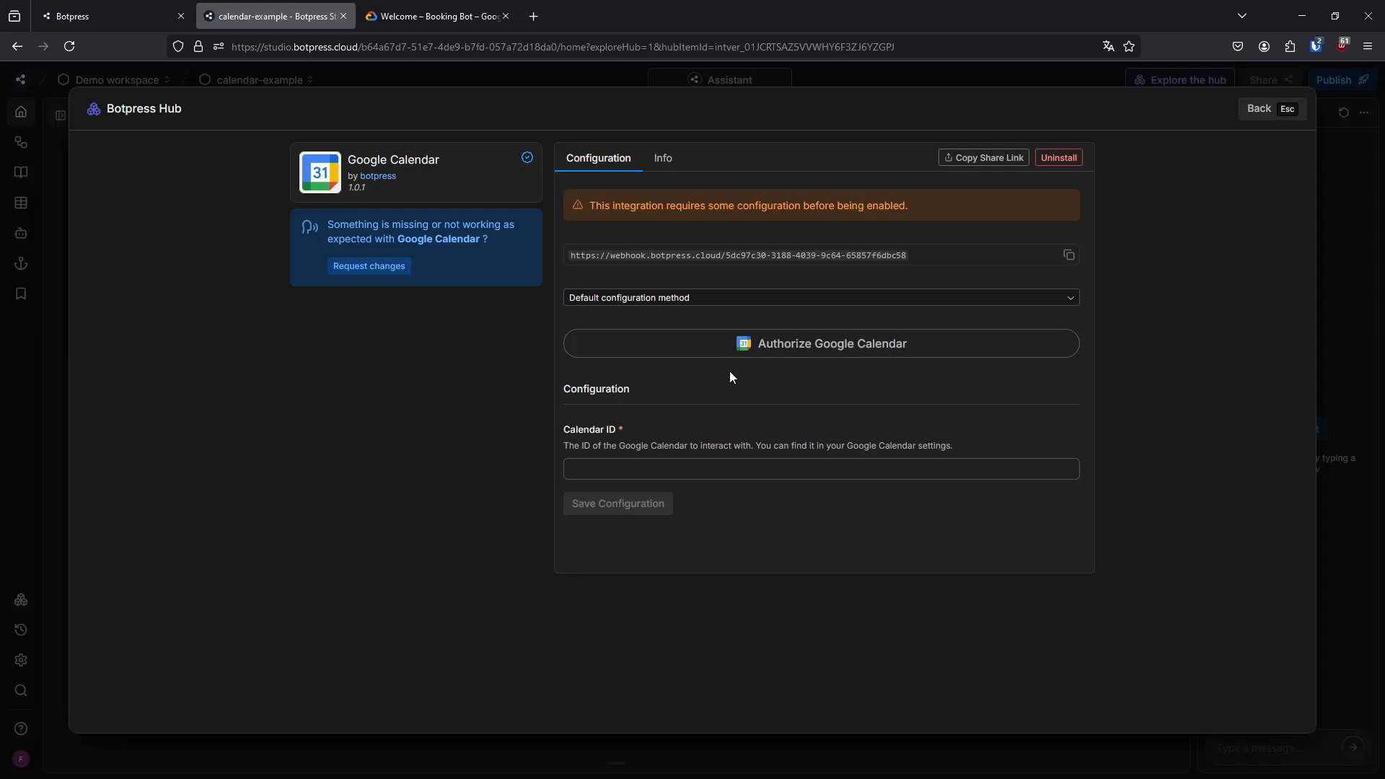
click(708, 310)
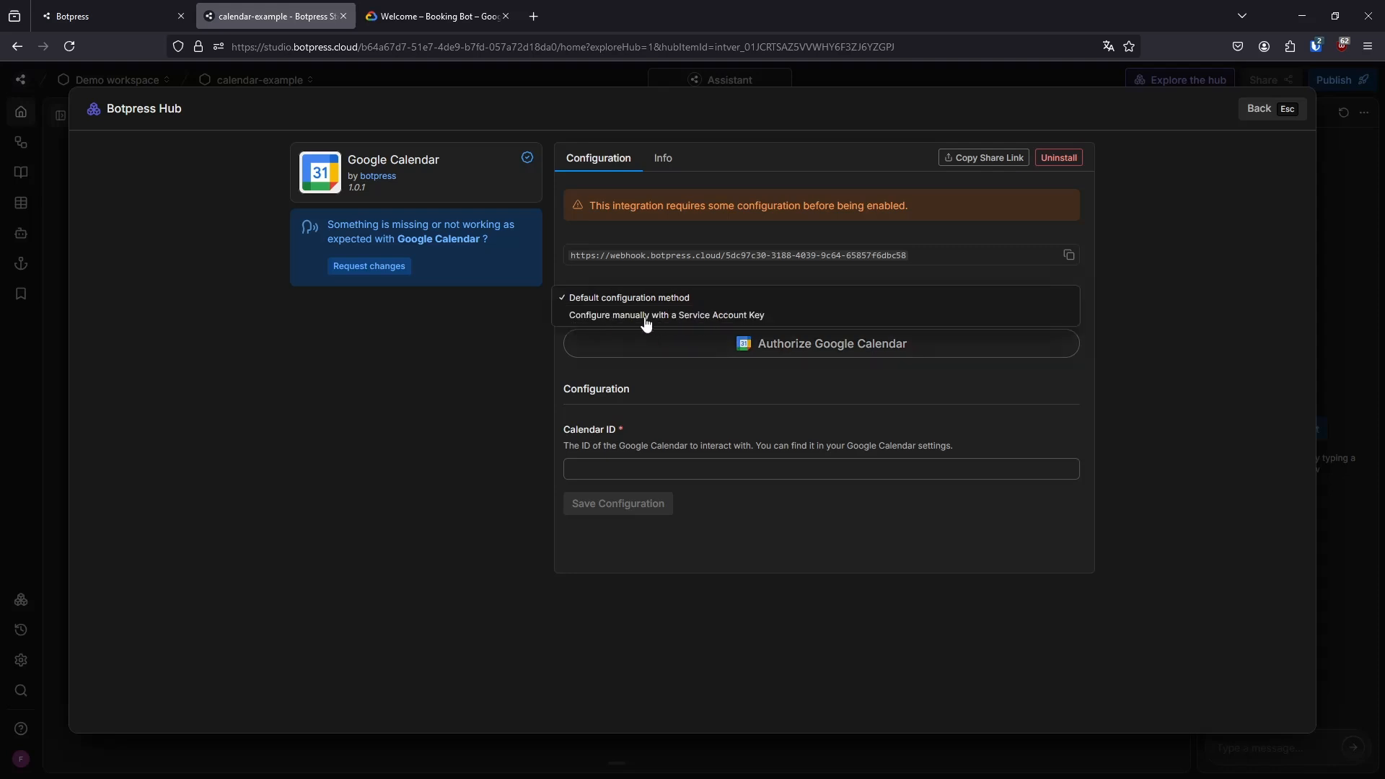
click(644, 316)
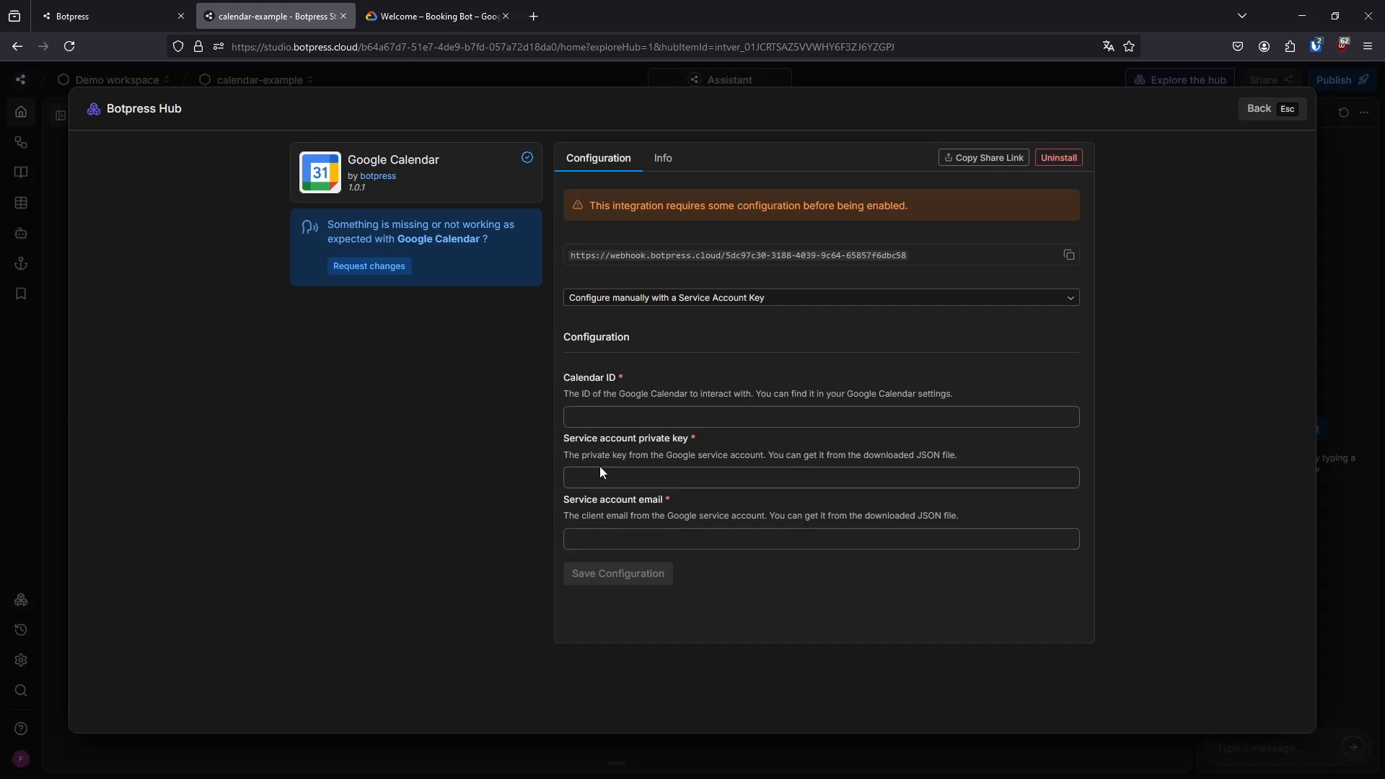
Switch to Google Cloud, create a new project named calendar-video without an organization, and make it the active project
click(469, 6)
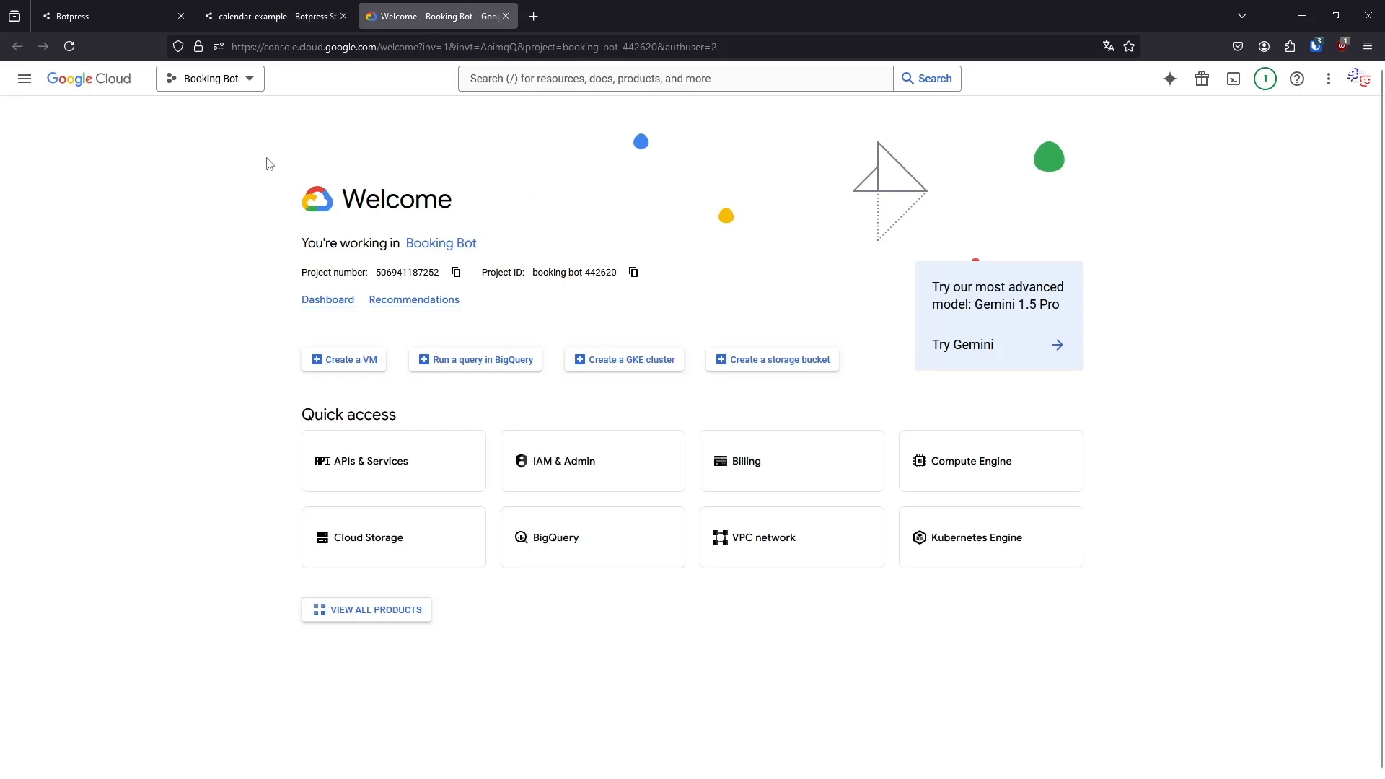
click(259, 84)
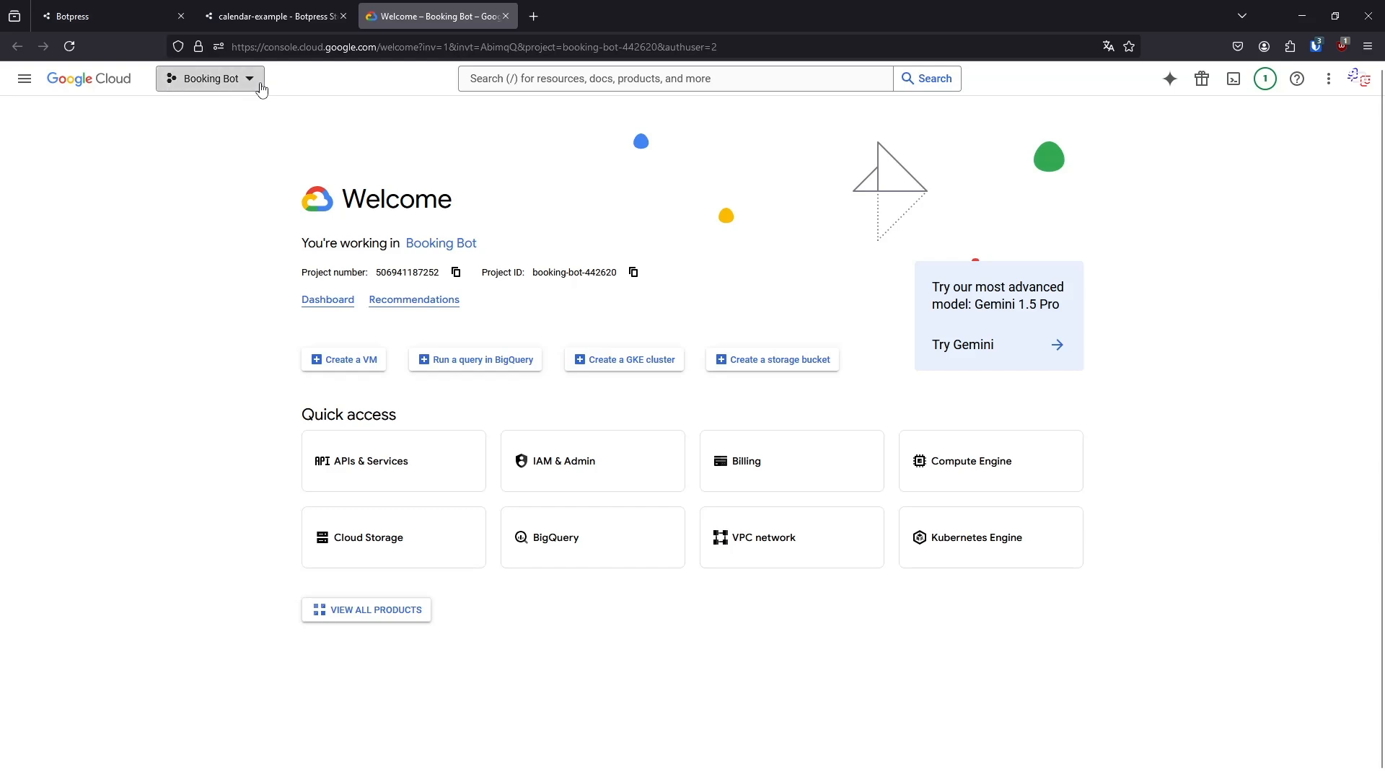
click(889, 233)
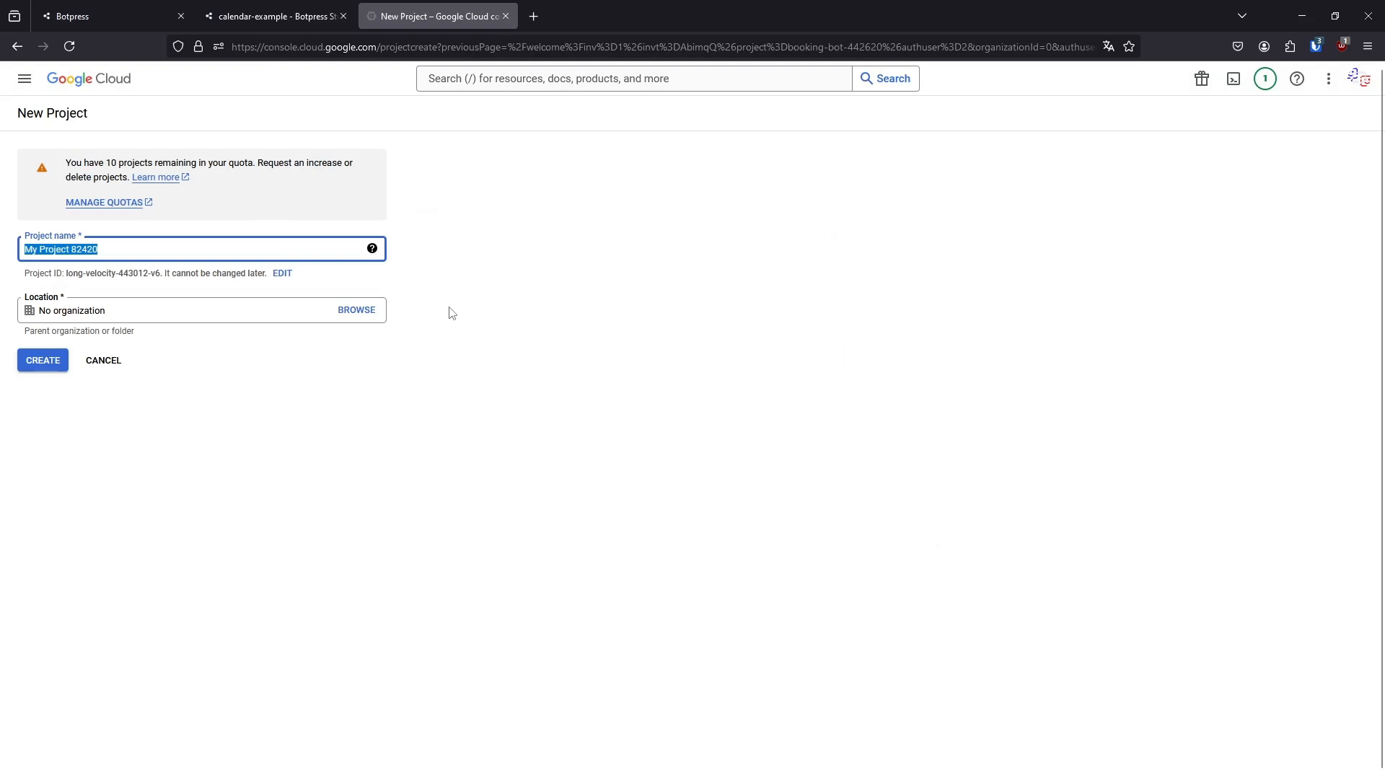
text(calendar-video)
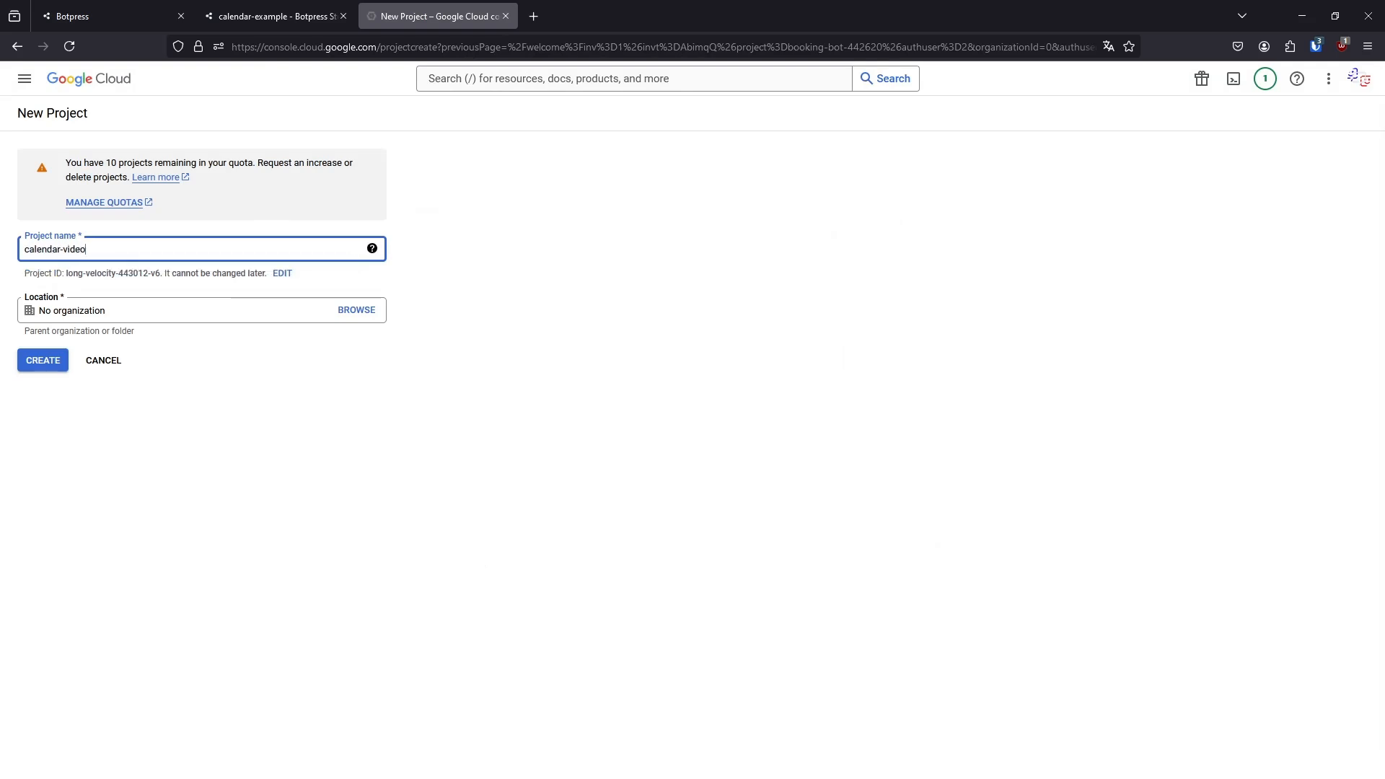
click(58, 362)
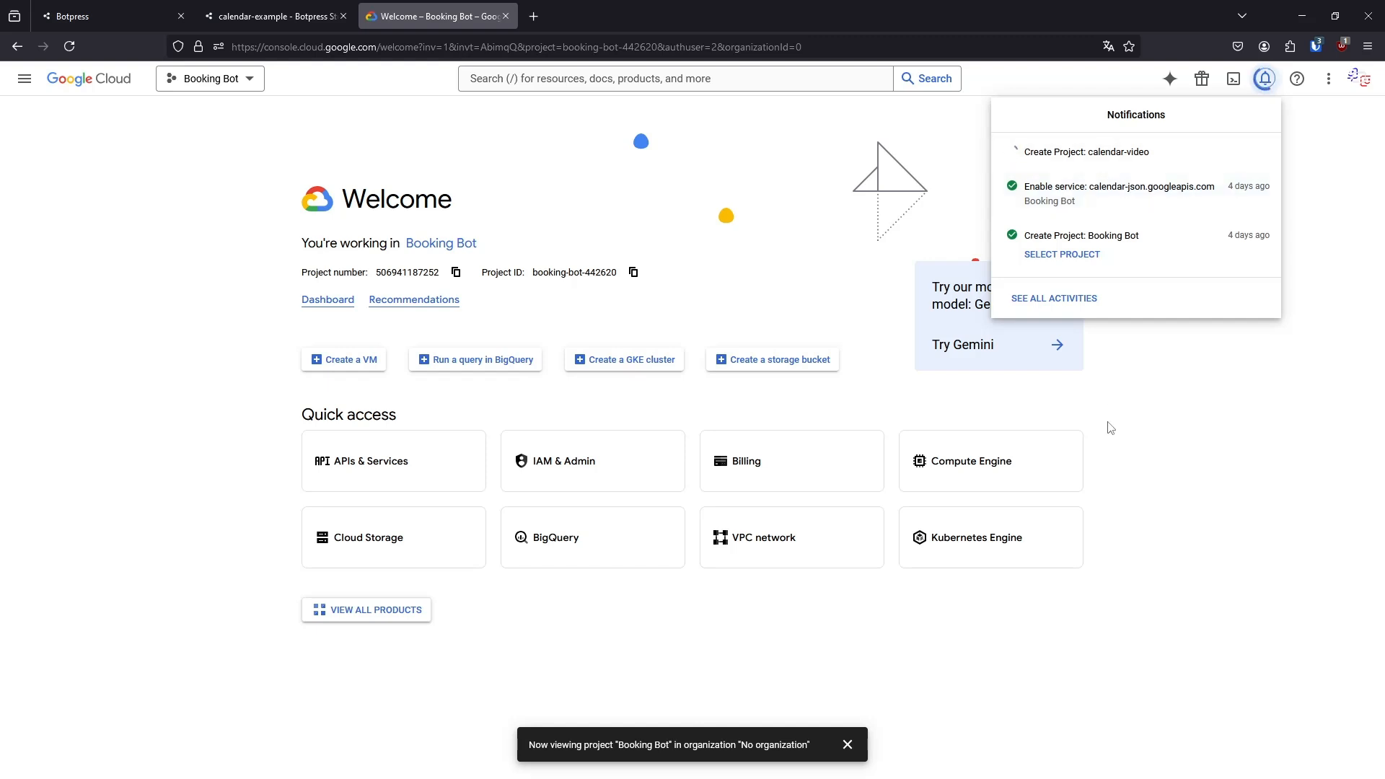
click(1067, 171)
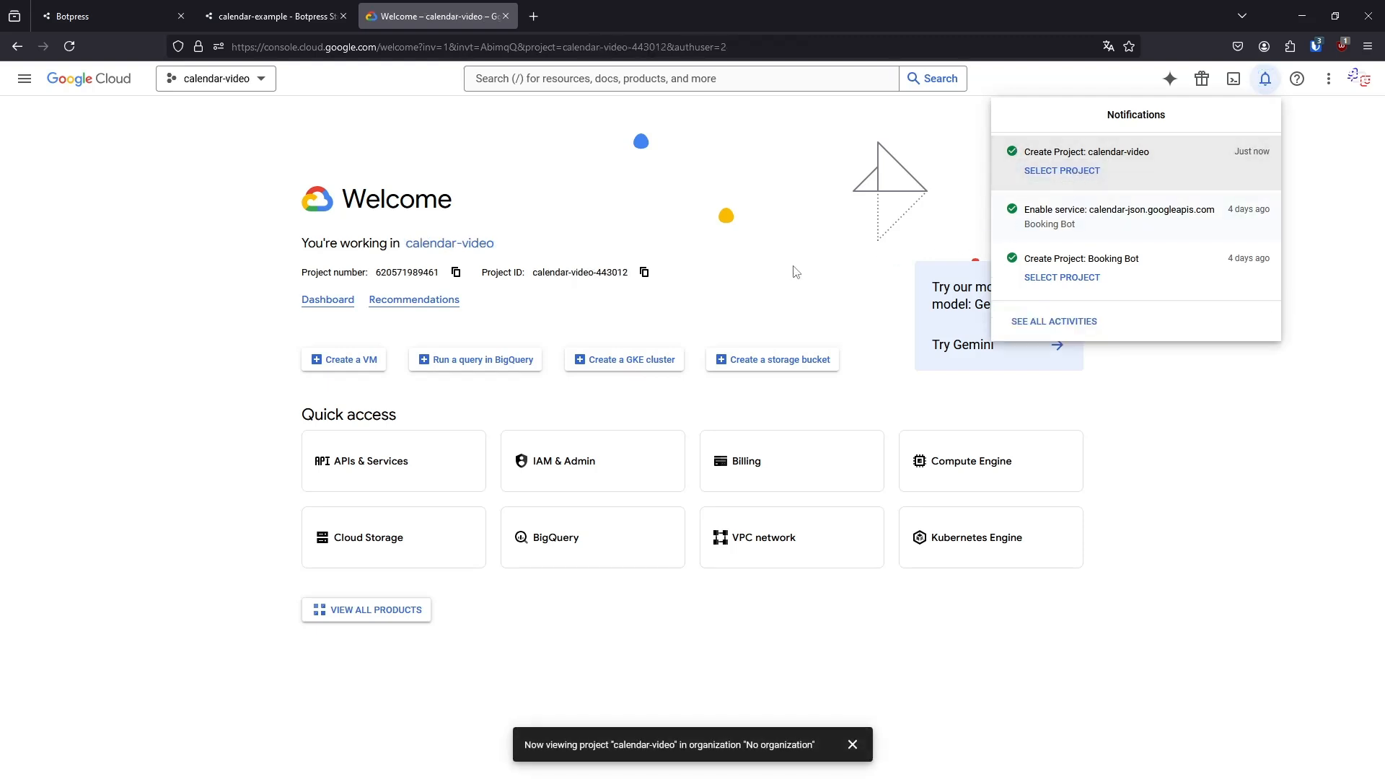
Find the Google Calendar API in the API Library by searching for calendar, and enable it for the calendar-video project
click(270, 393)
click(344, 450)
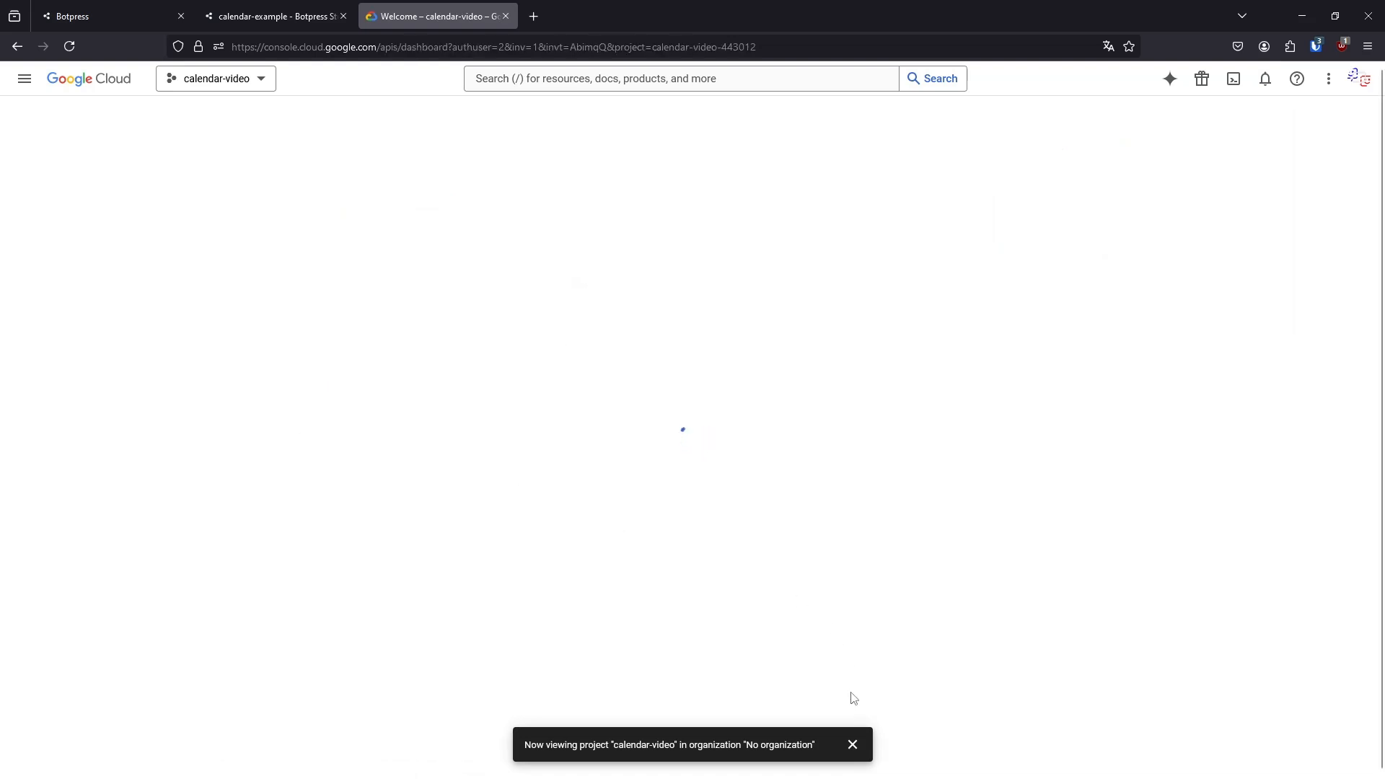
click(853, 745)
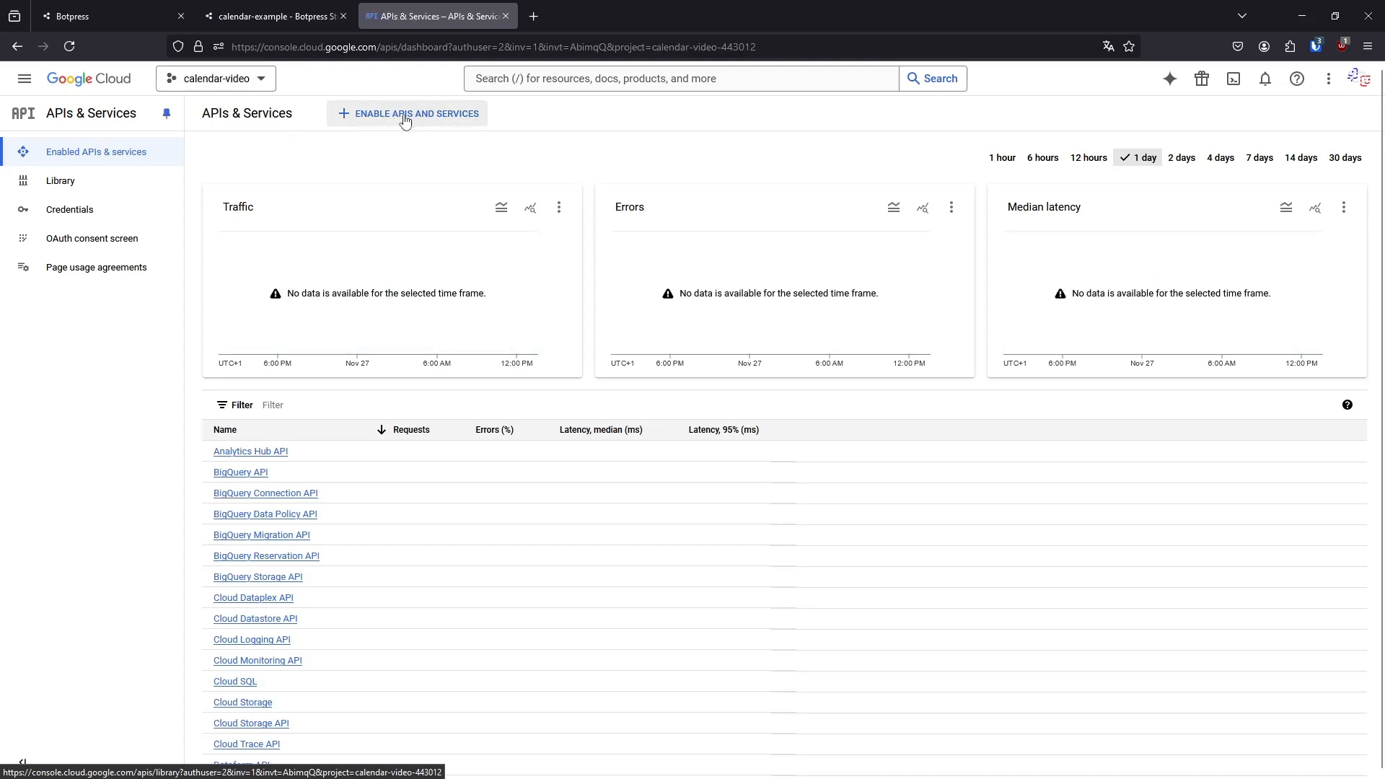
click(436, 126)
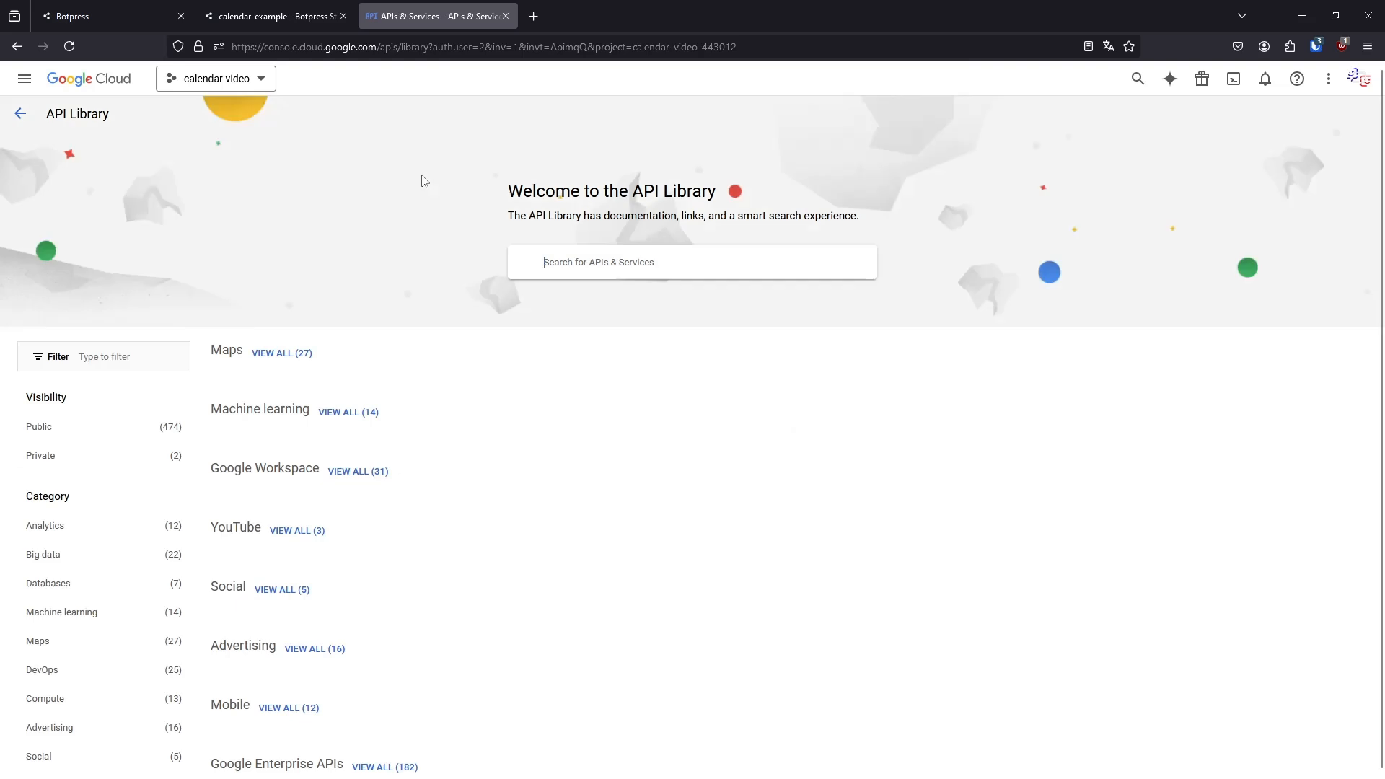
click(567, 260)
text(calendar)
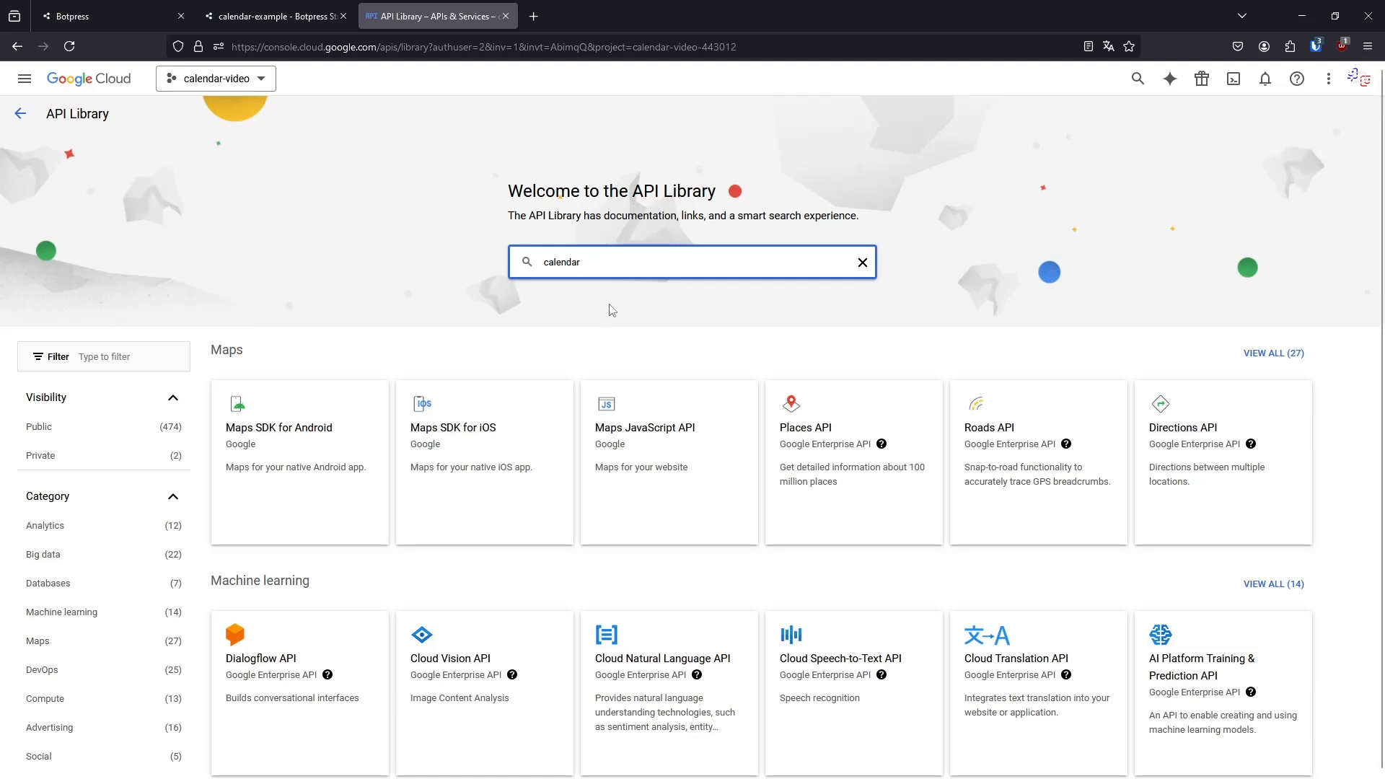
key(Return)
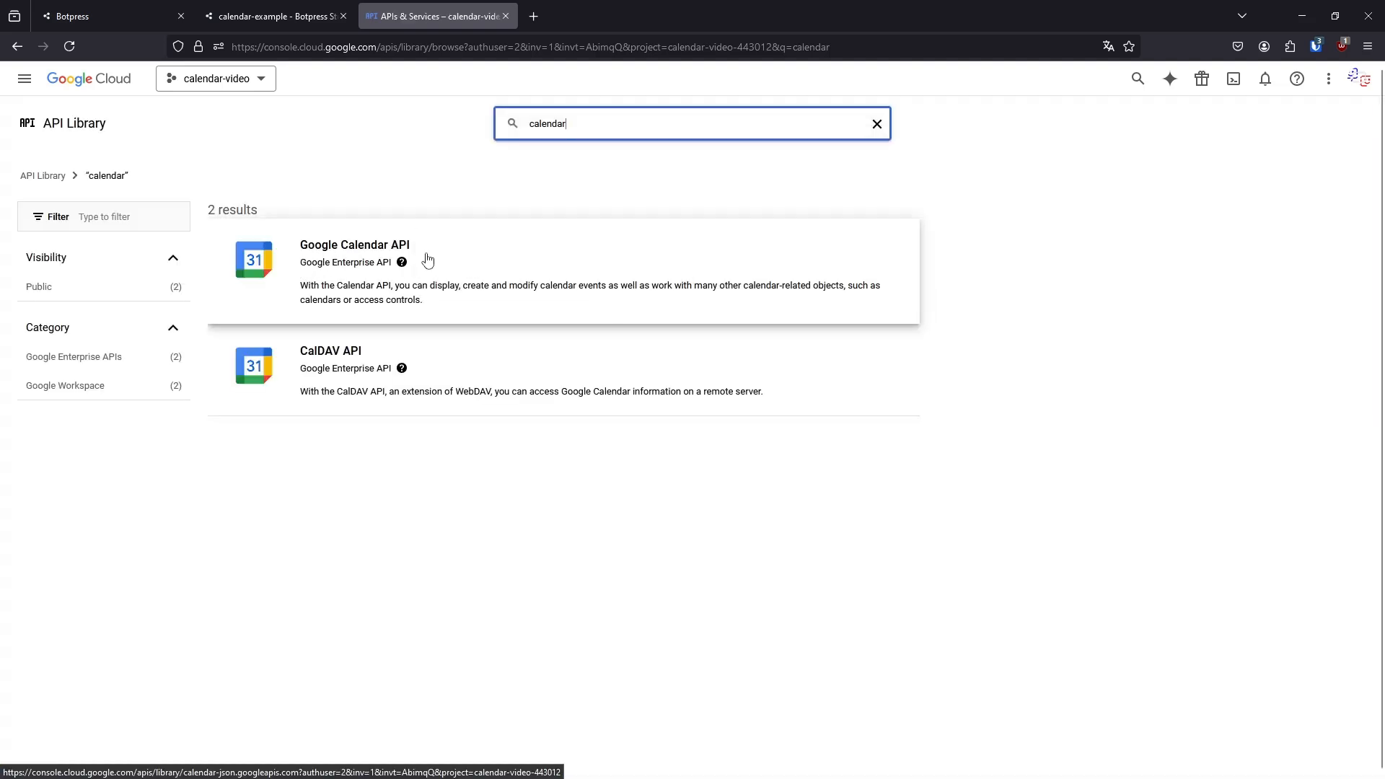
click(500, 278)
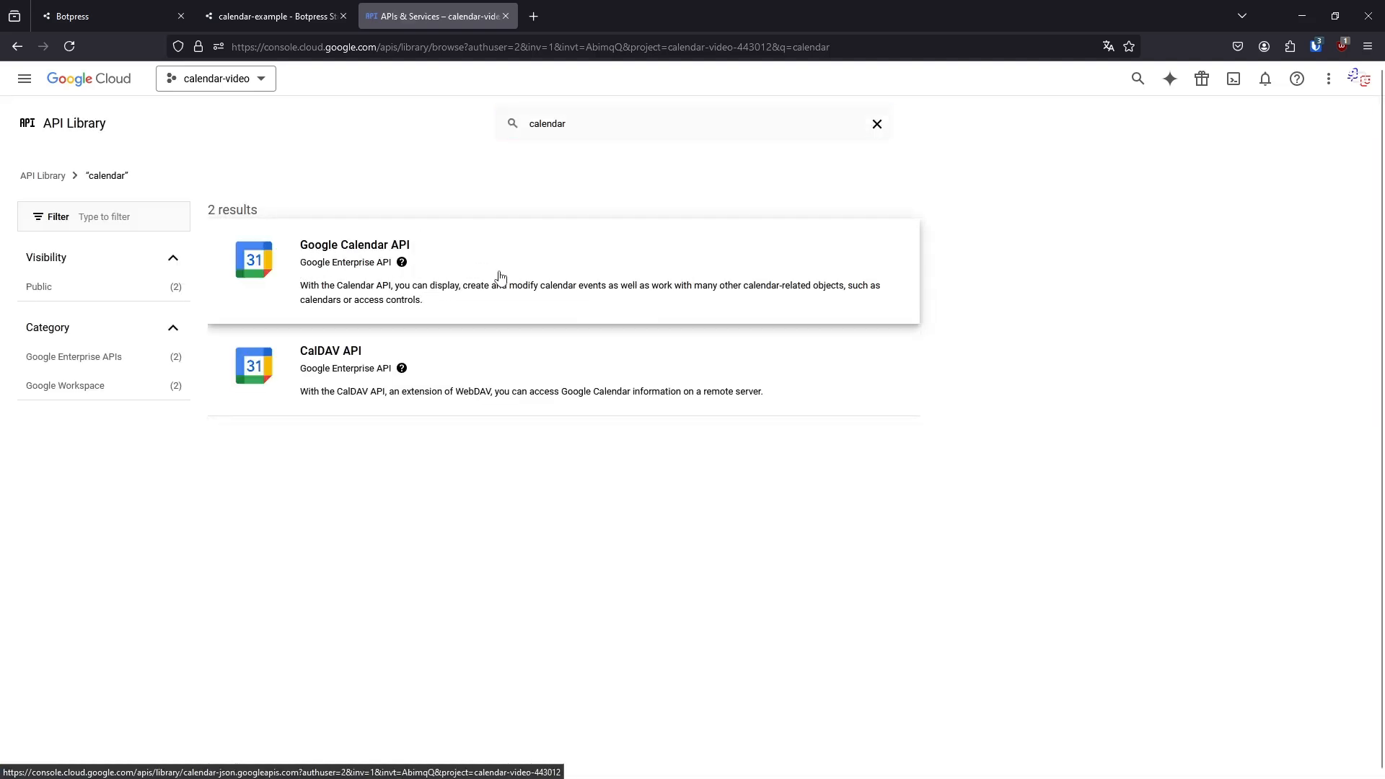
click(523, 301)
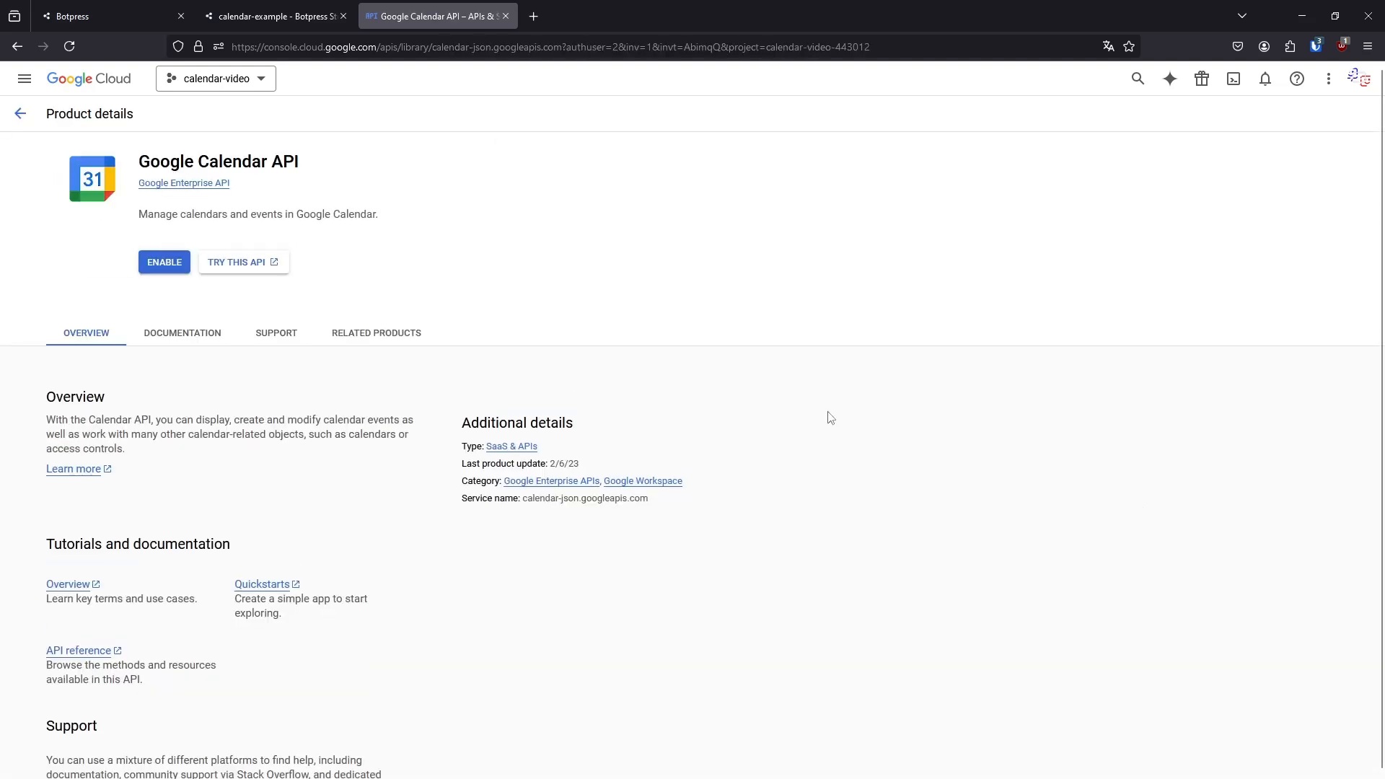
click(163, 268)
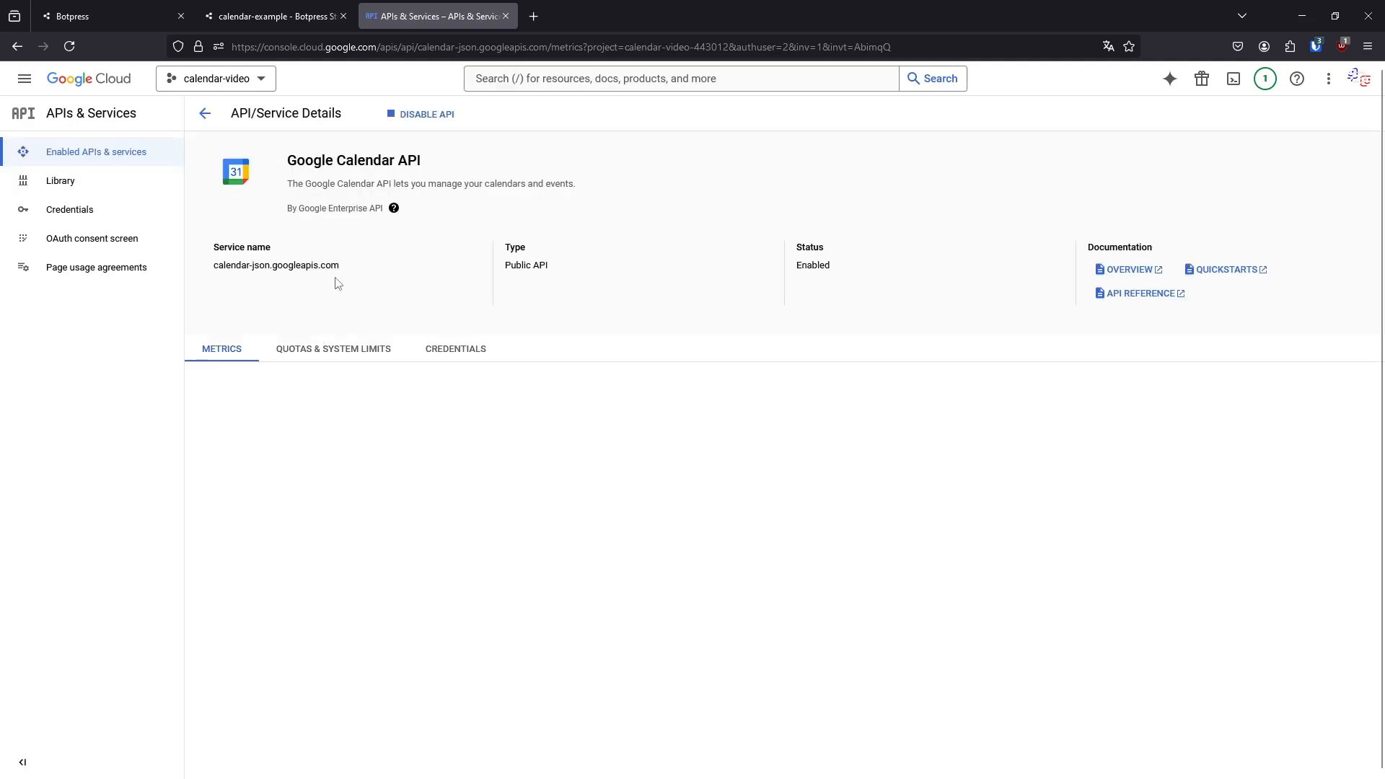
Check which service account details the Google Calendar integration in Botpress Studio requires
drag(428, 168, 483, 204)
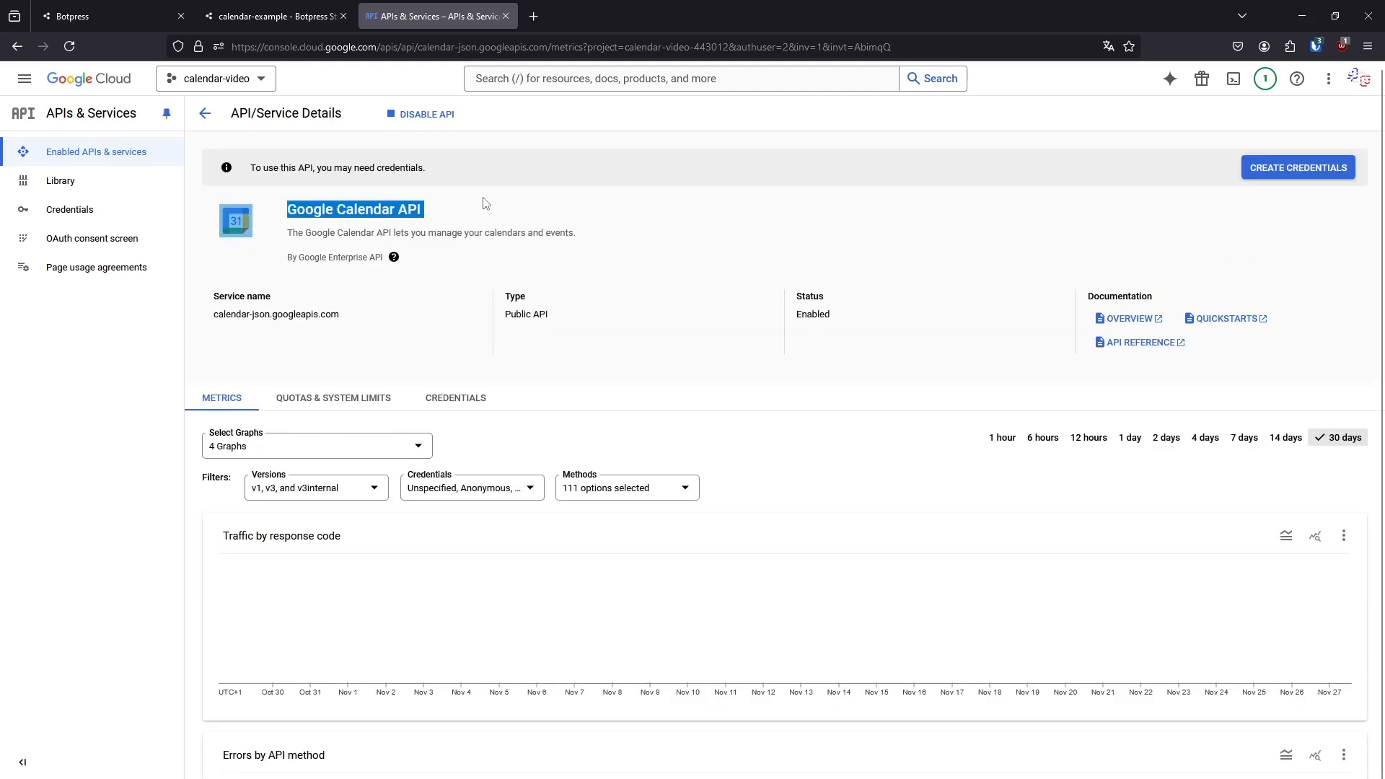
click(528, 223)
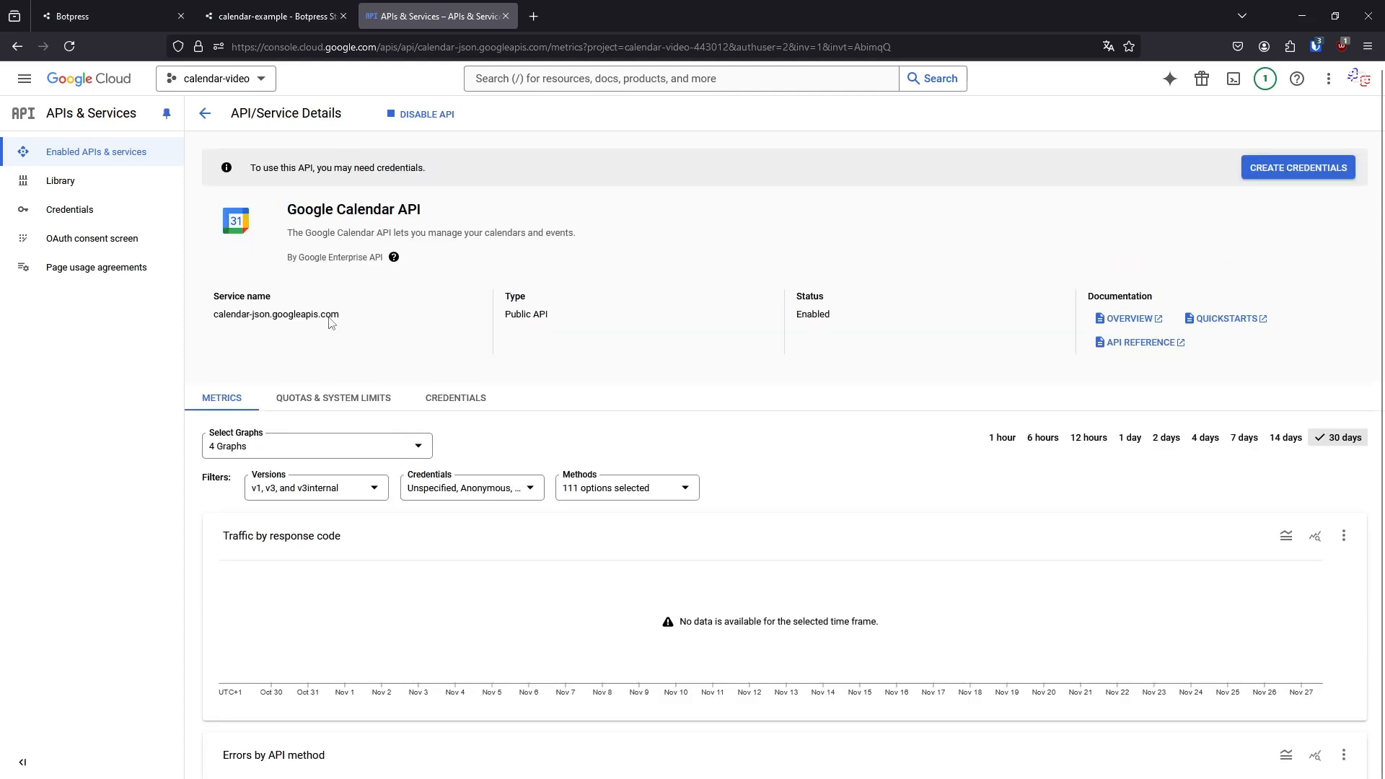
click(273, 6)
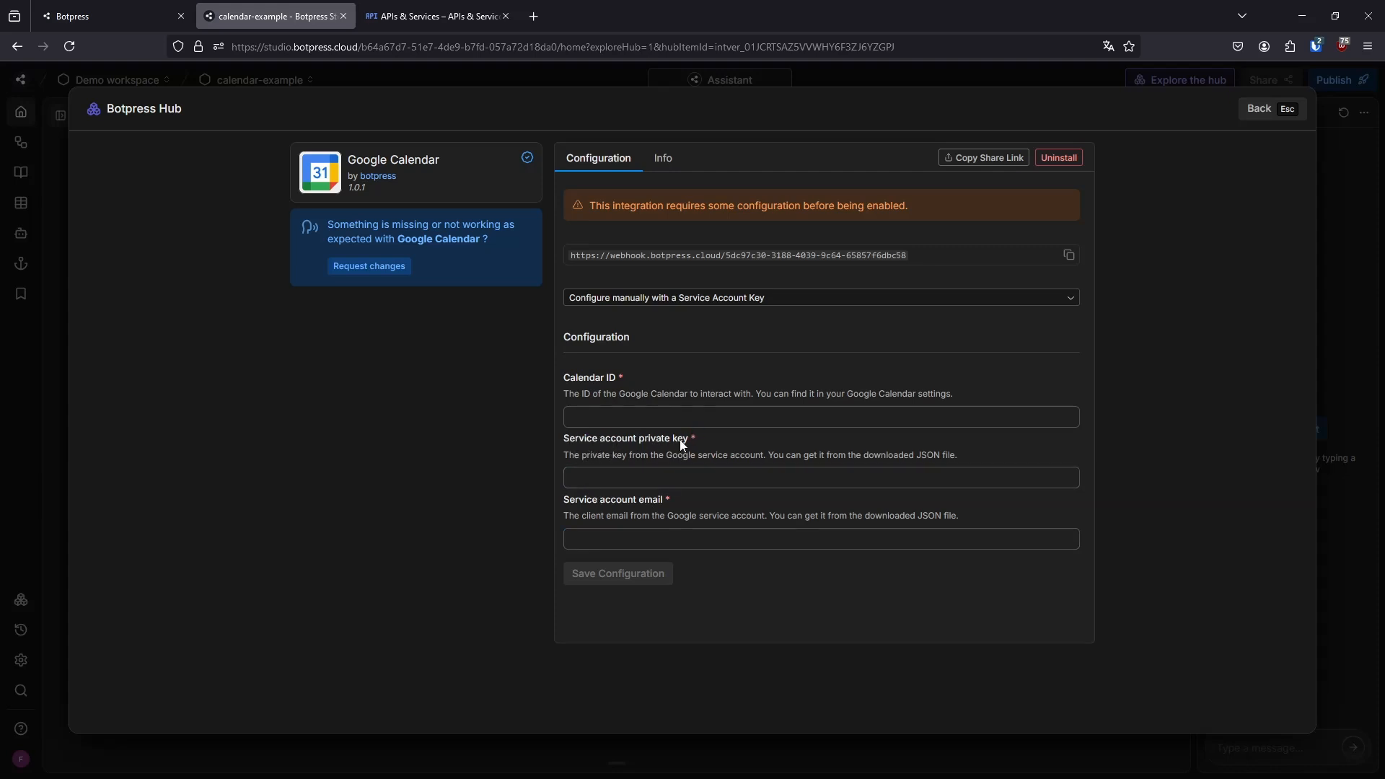
click(432, 15)
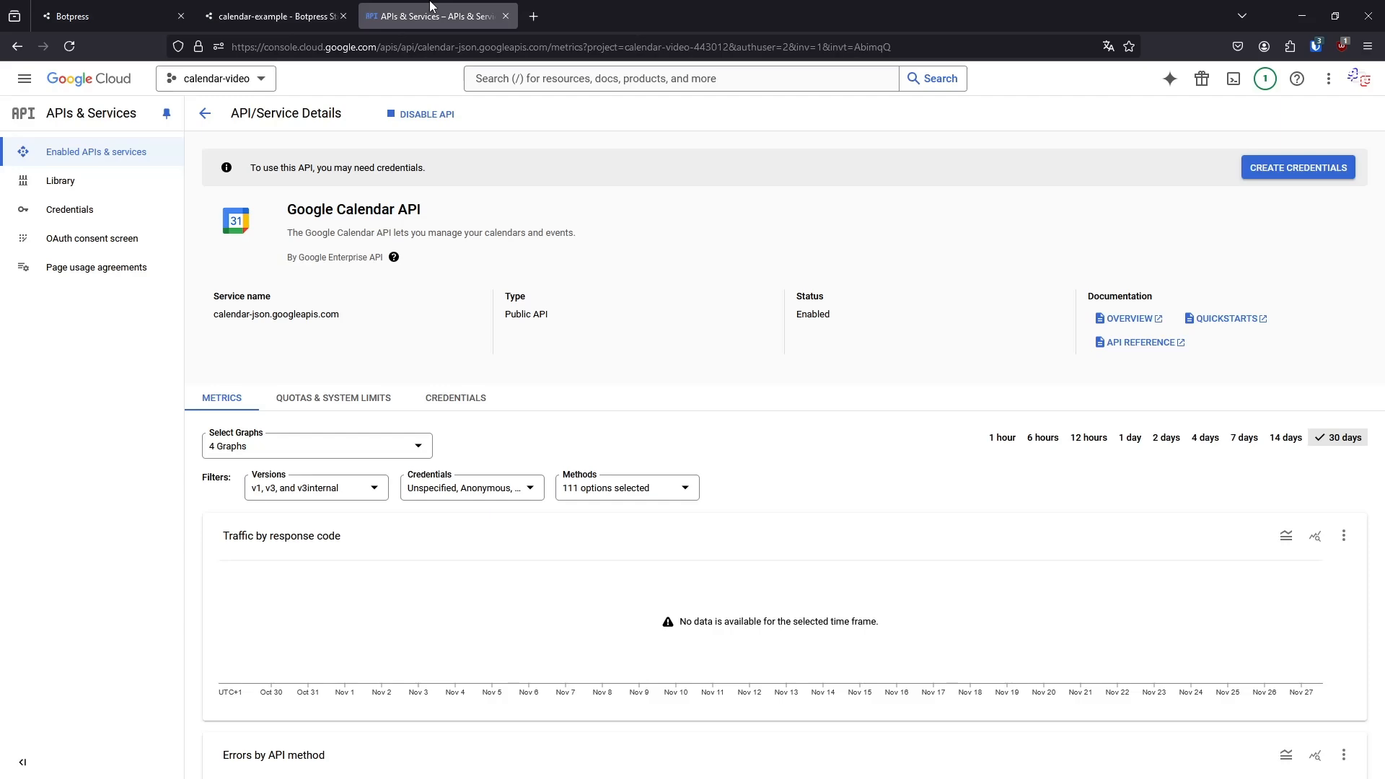
click(237, 9)
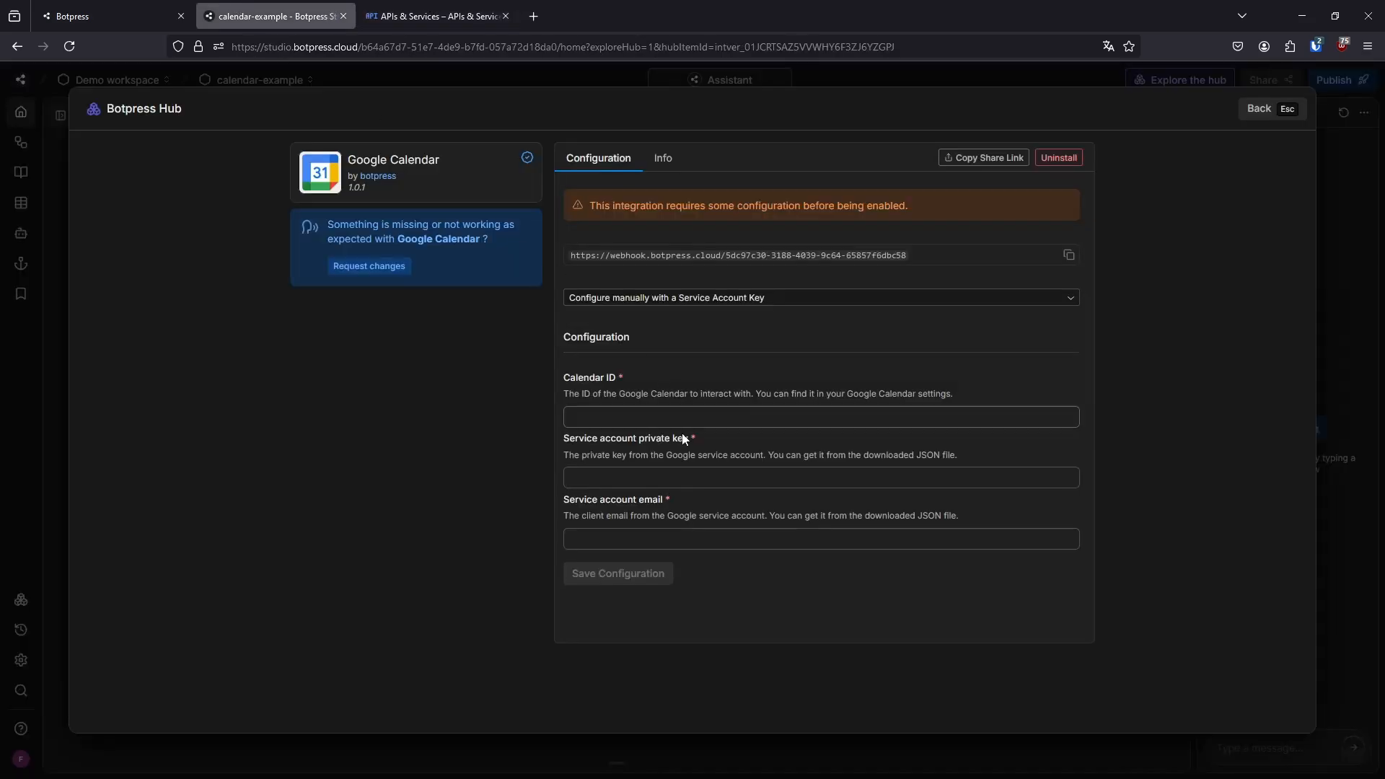
In Google Cloud, start a new service account credential for the calendar-video project and name it video-calendar
click(415, 15)
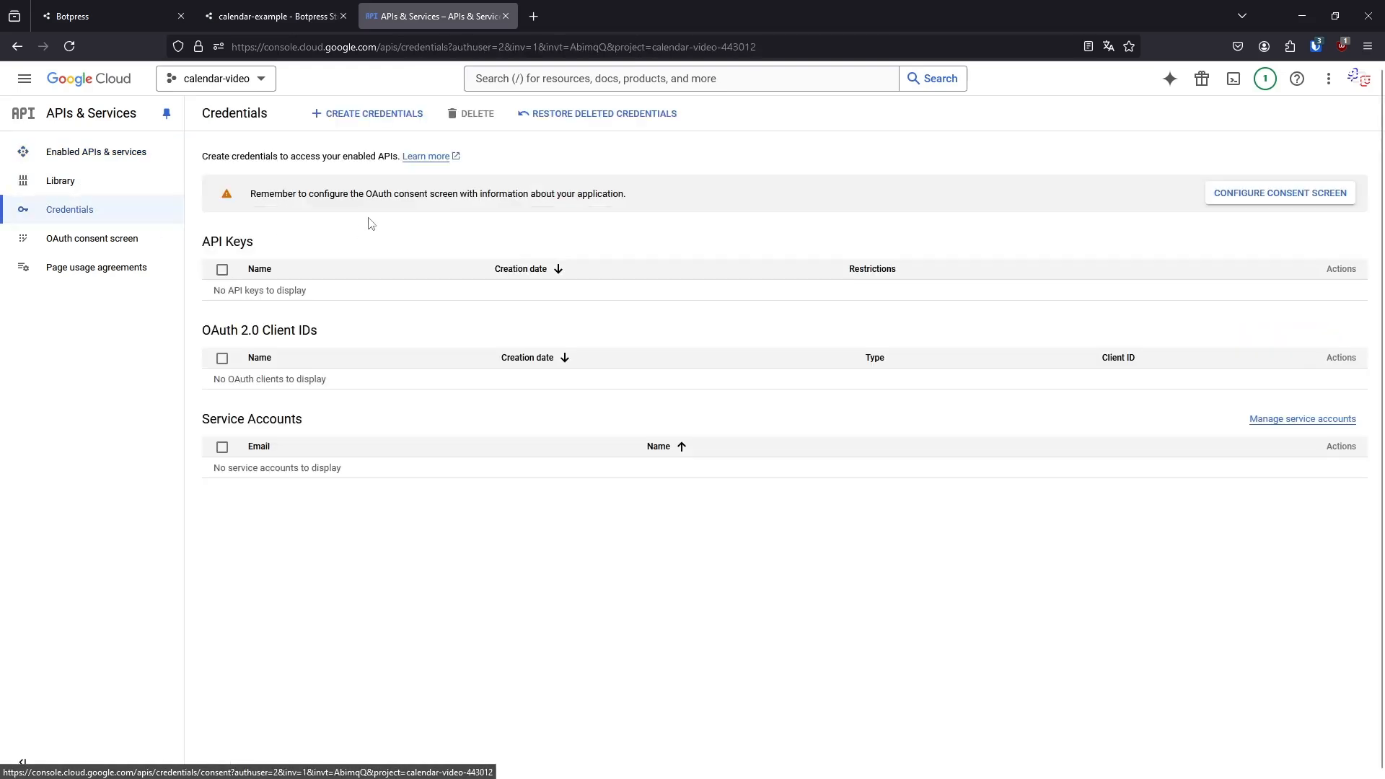
click(360, 109)
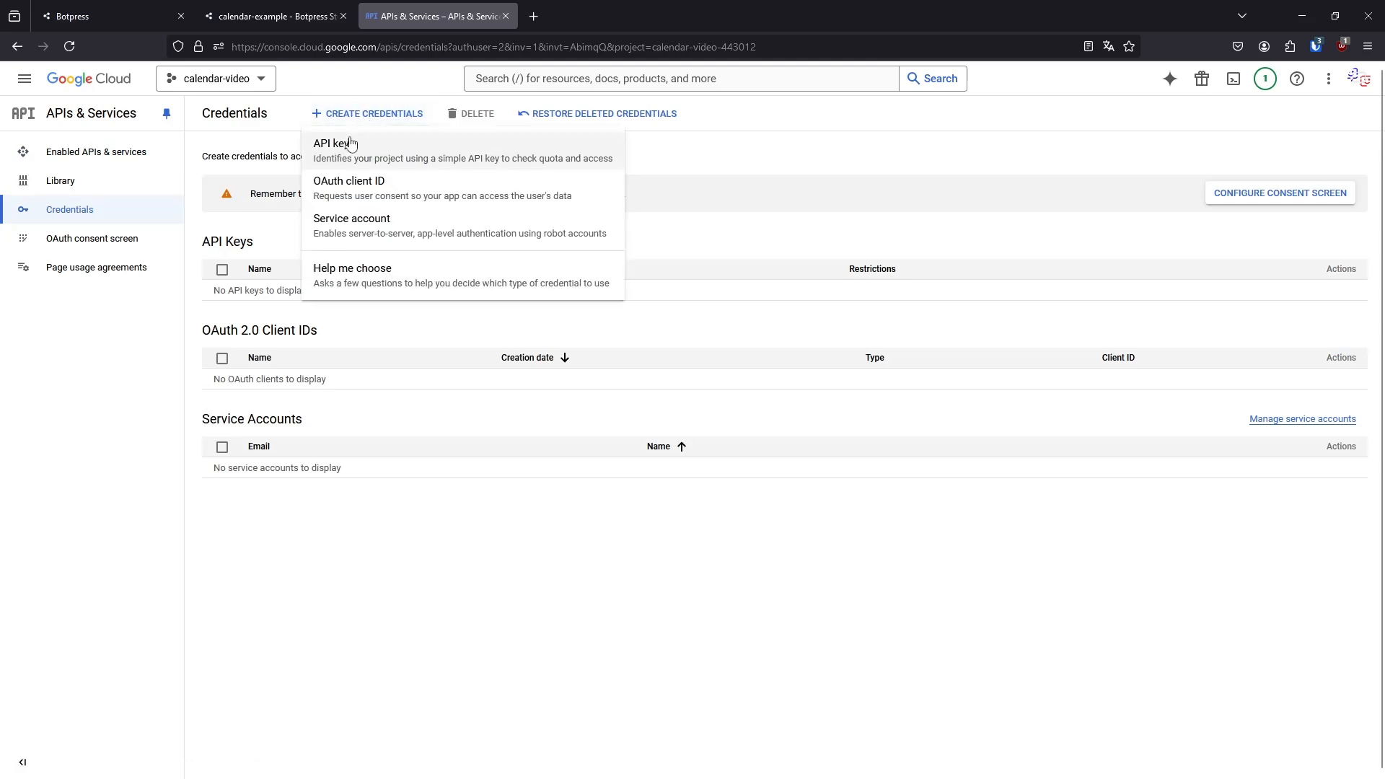
click(382, 244)
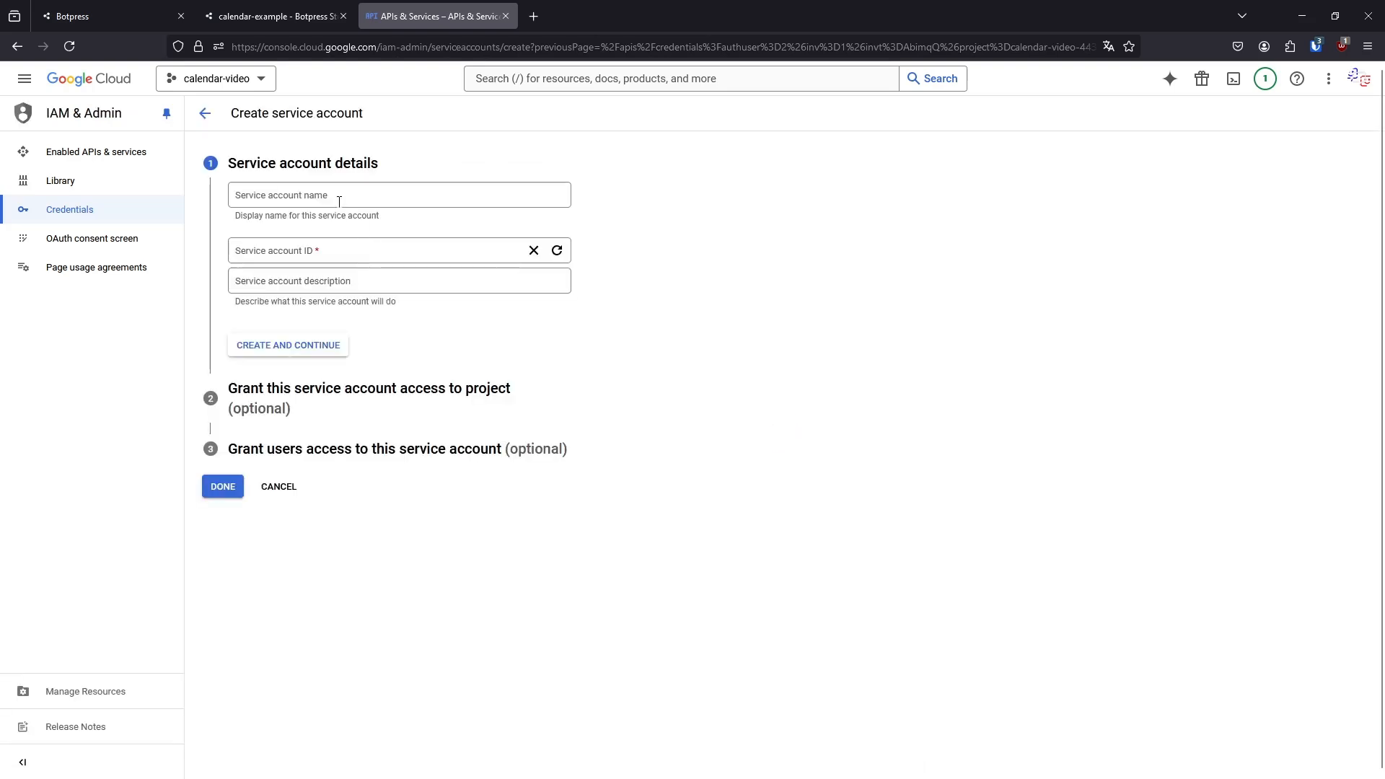
click(331, 195)
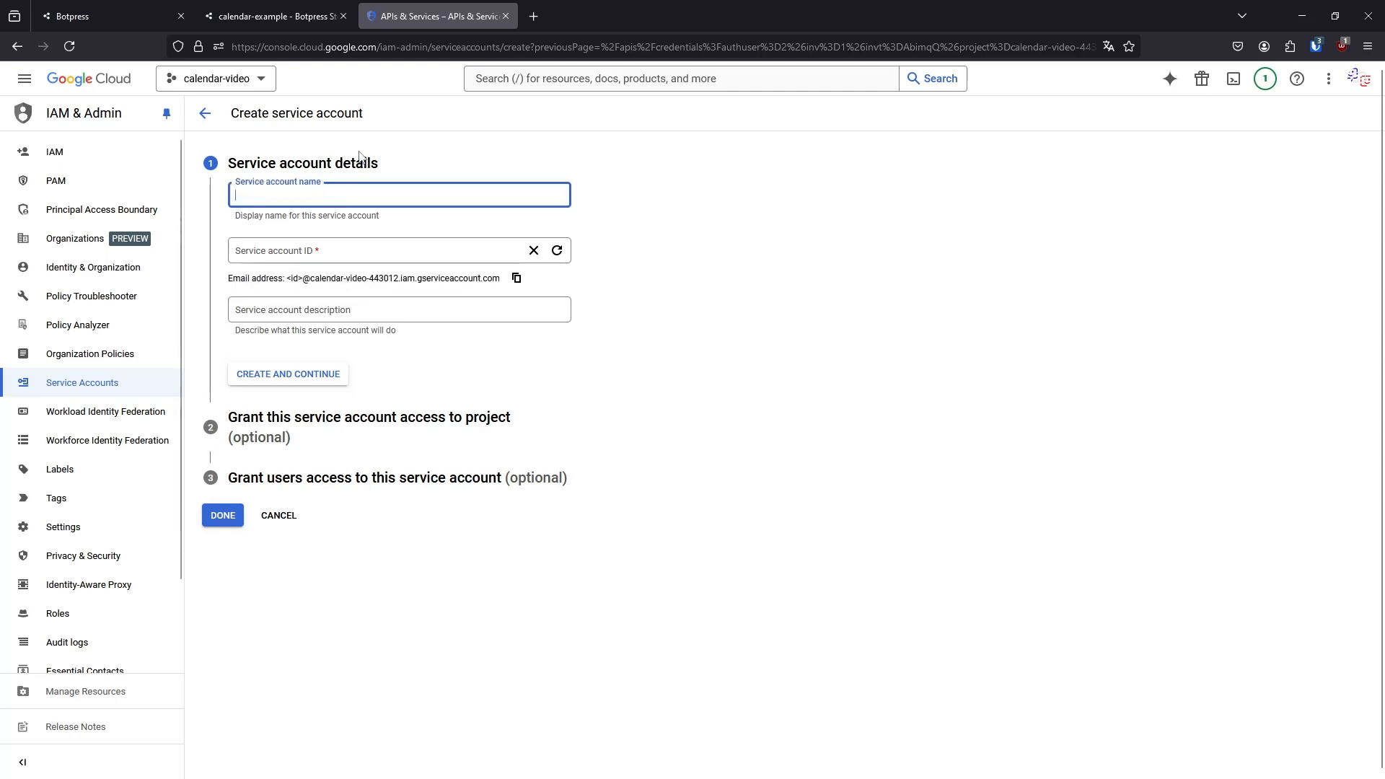
text(video)
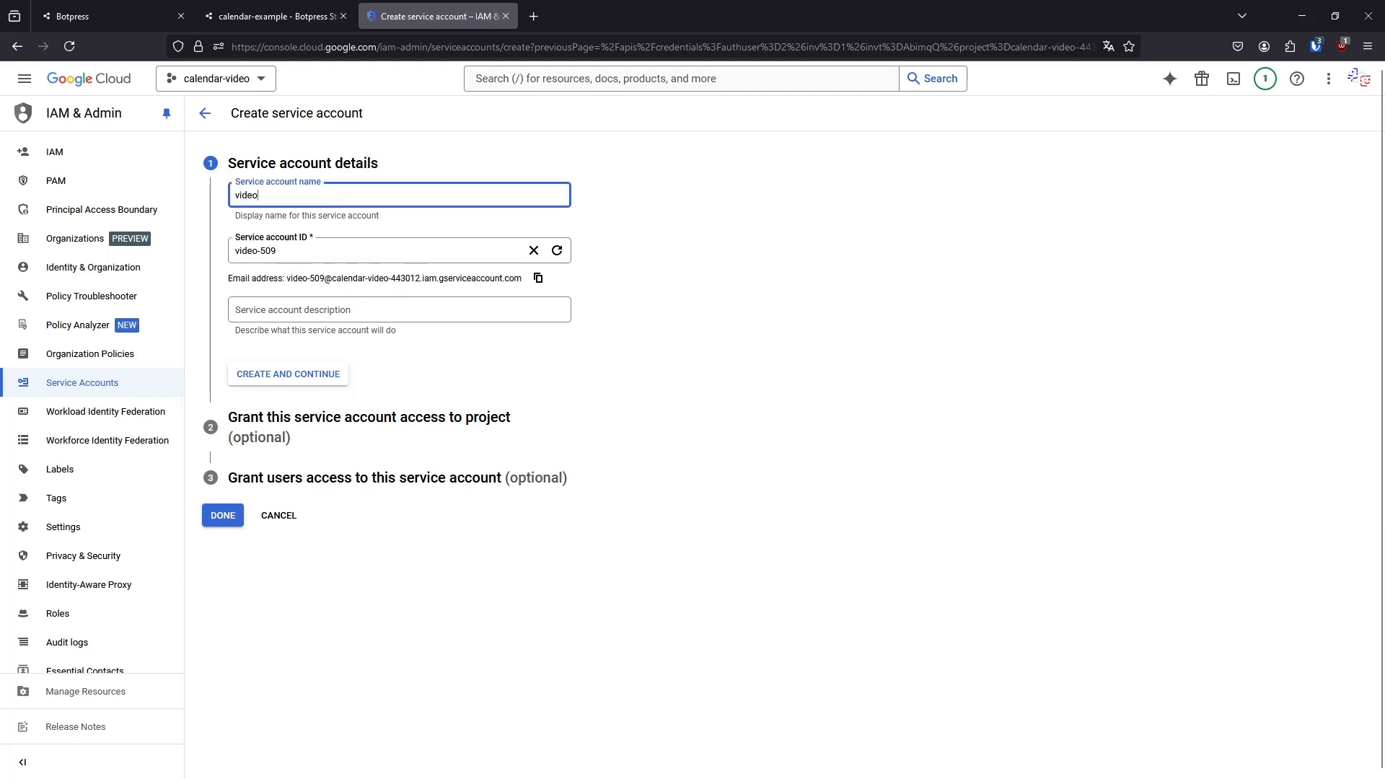
text(-cal)
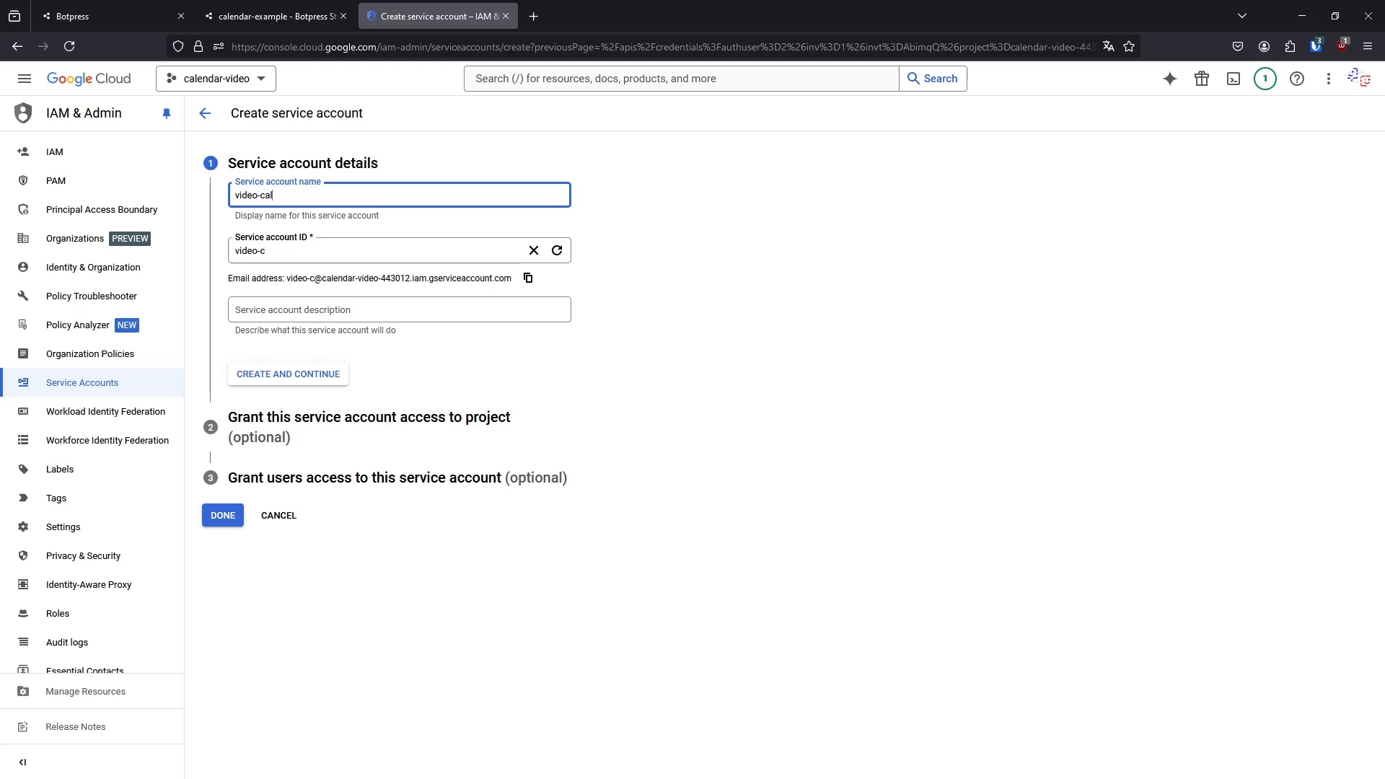
text(endar)
click(634, 291)
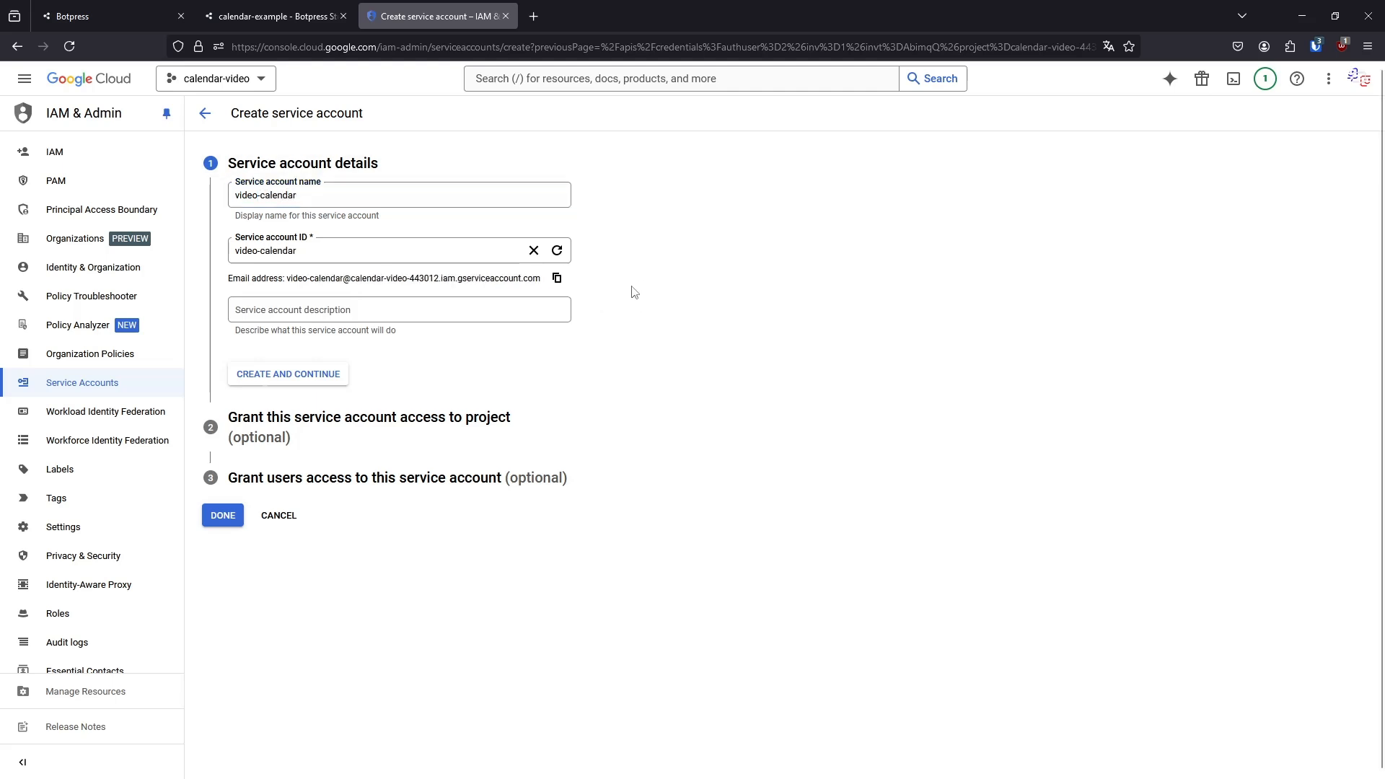
click(331, 317)
click(703, 366)
Copy the new service account's email address into the Service account email field of the Google Calendar integration in Botpress Studio
click(557, 281)
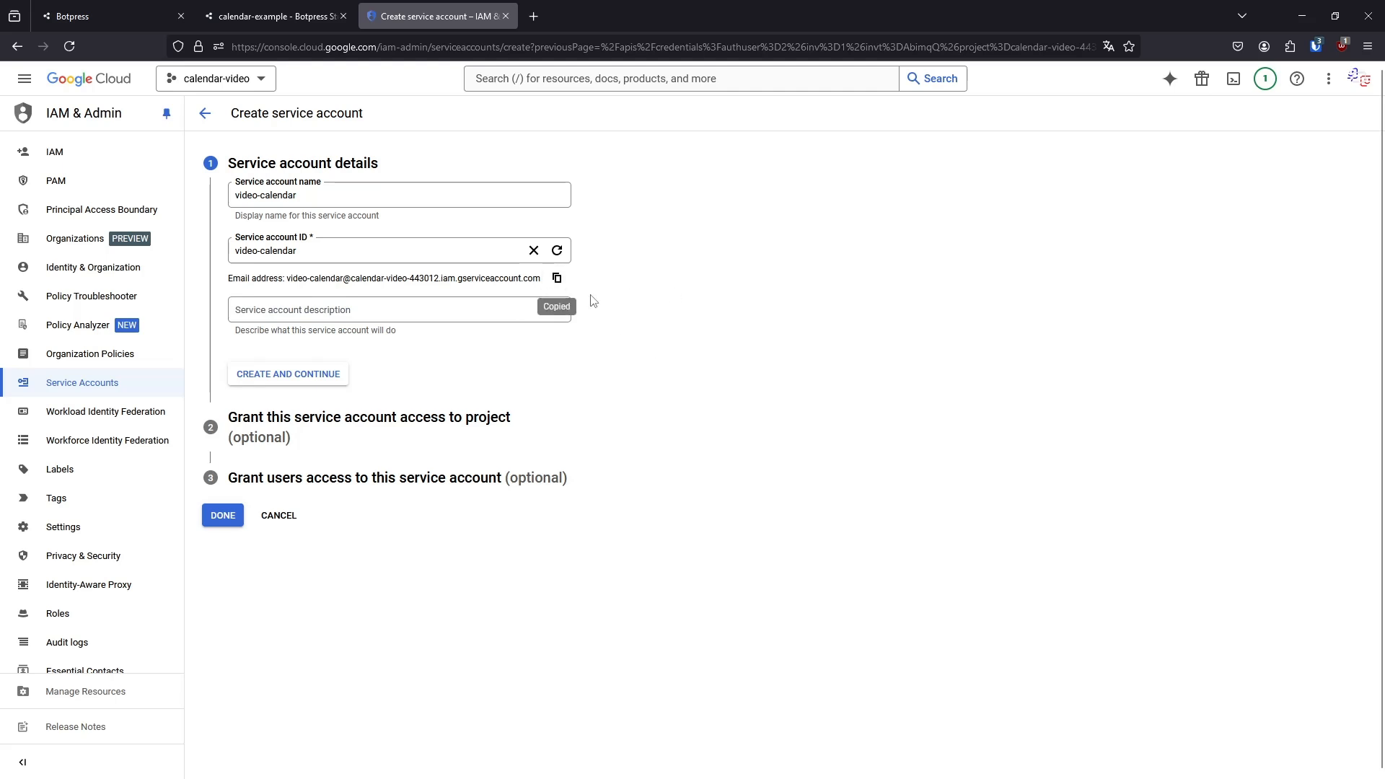
click(274, 15)
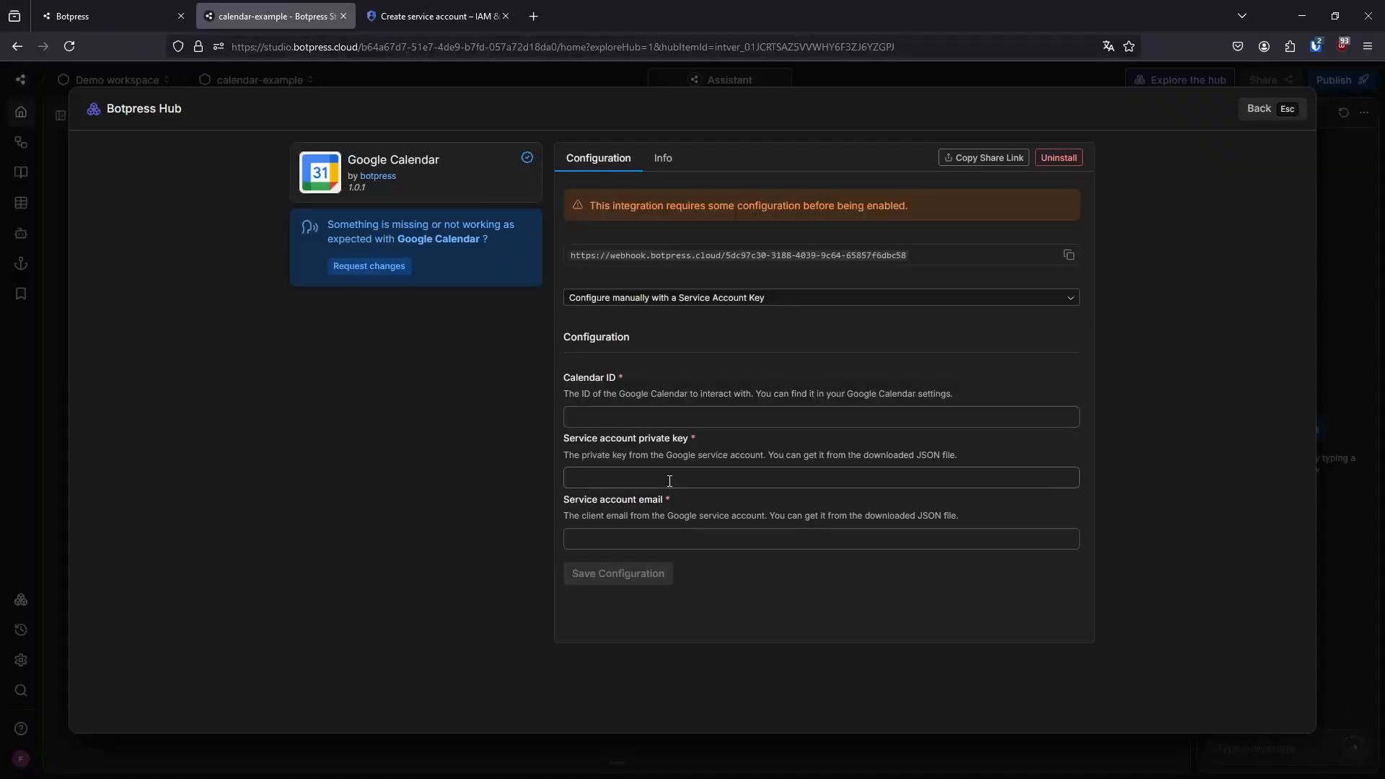
click(655, 537)
key(ctrl+v)
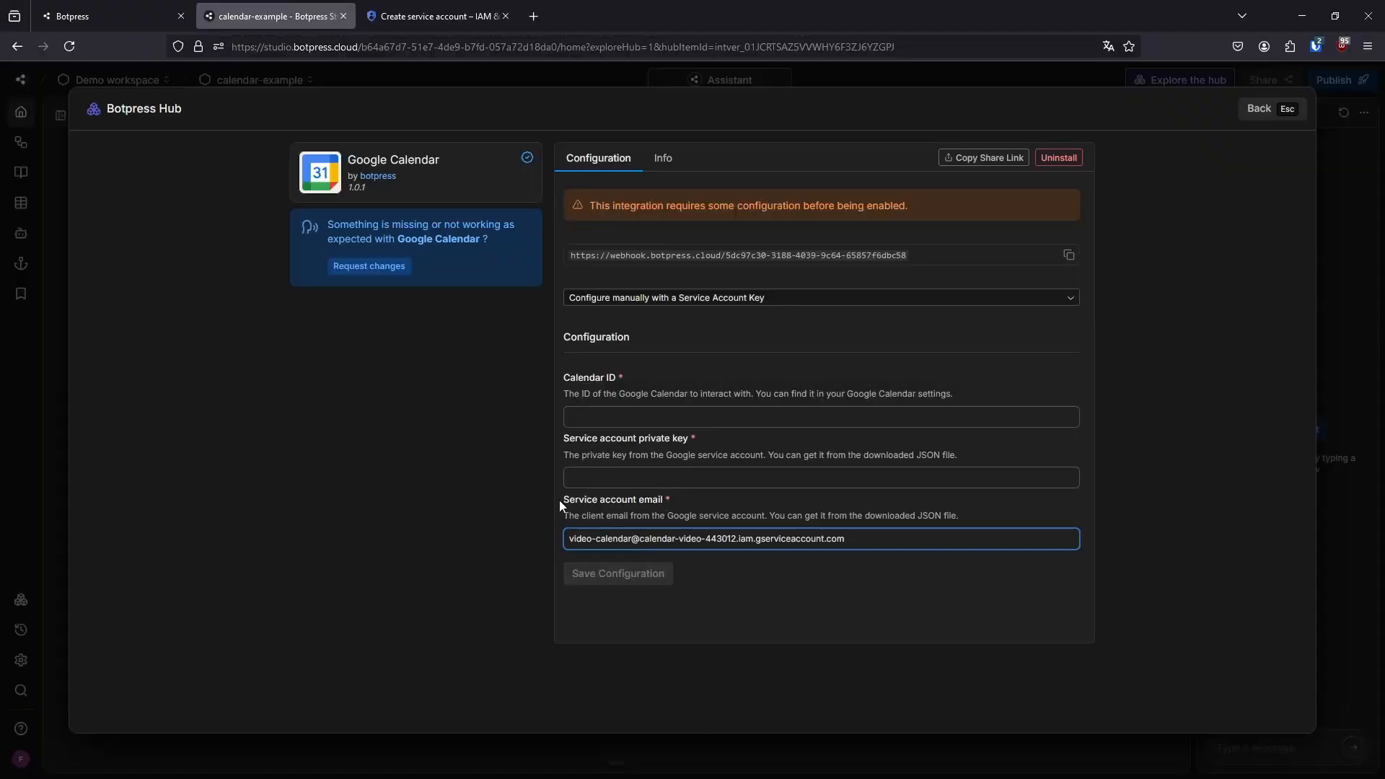
Return to Google Cloud and finish creating the service account without granting any project role or user access
click(433, 16)
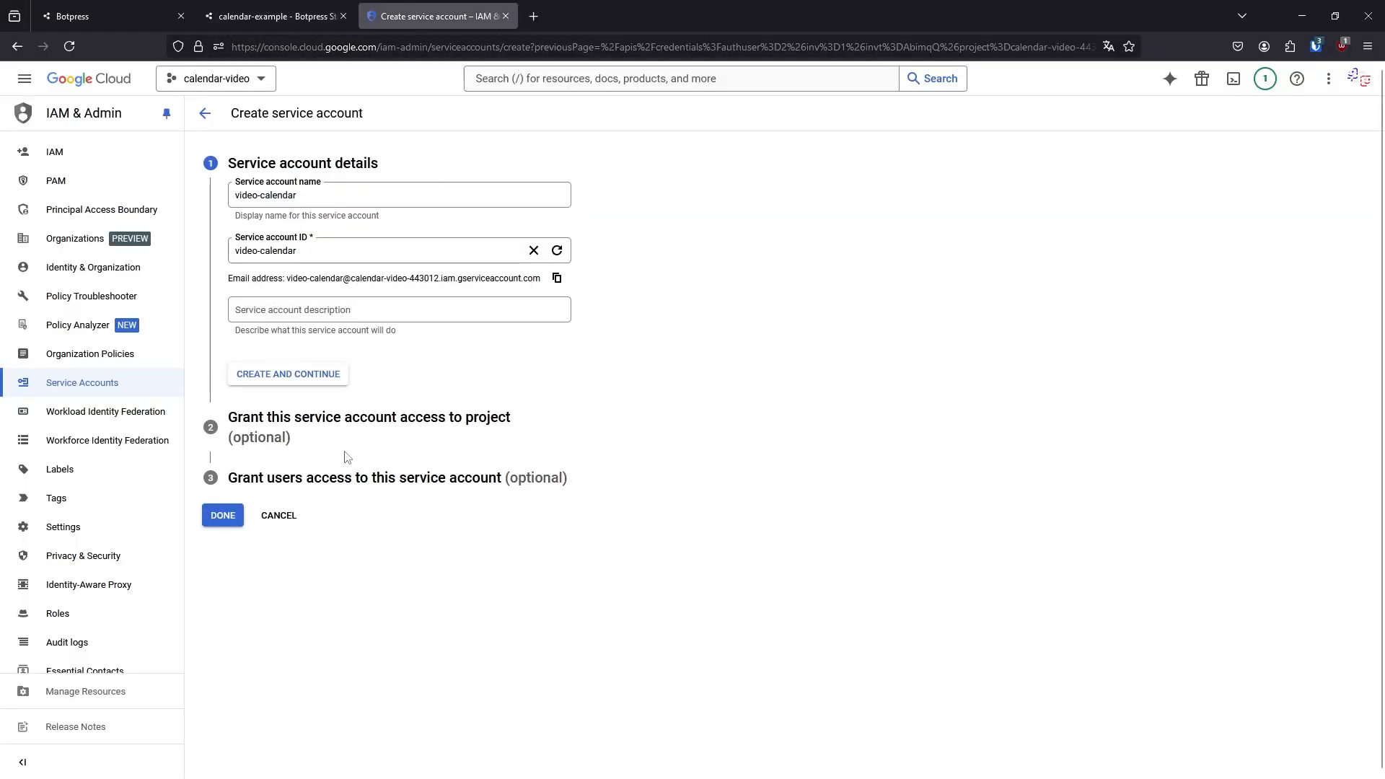
click(306, 387)
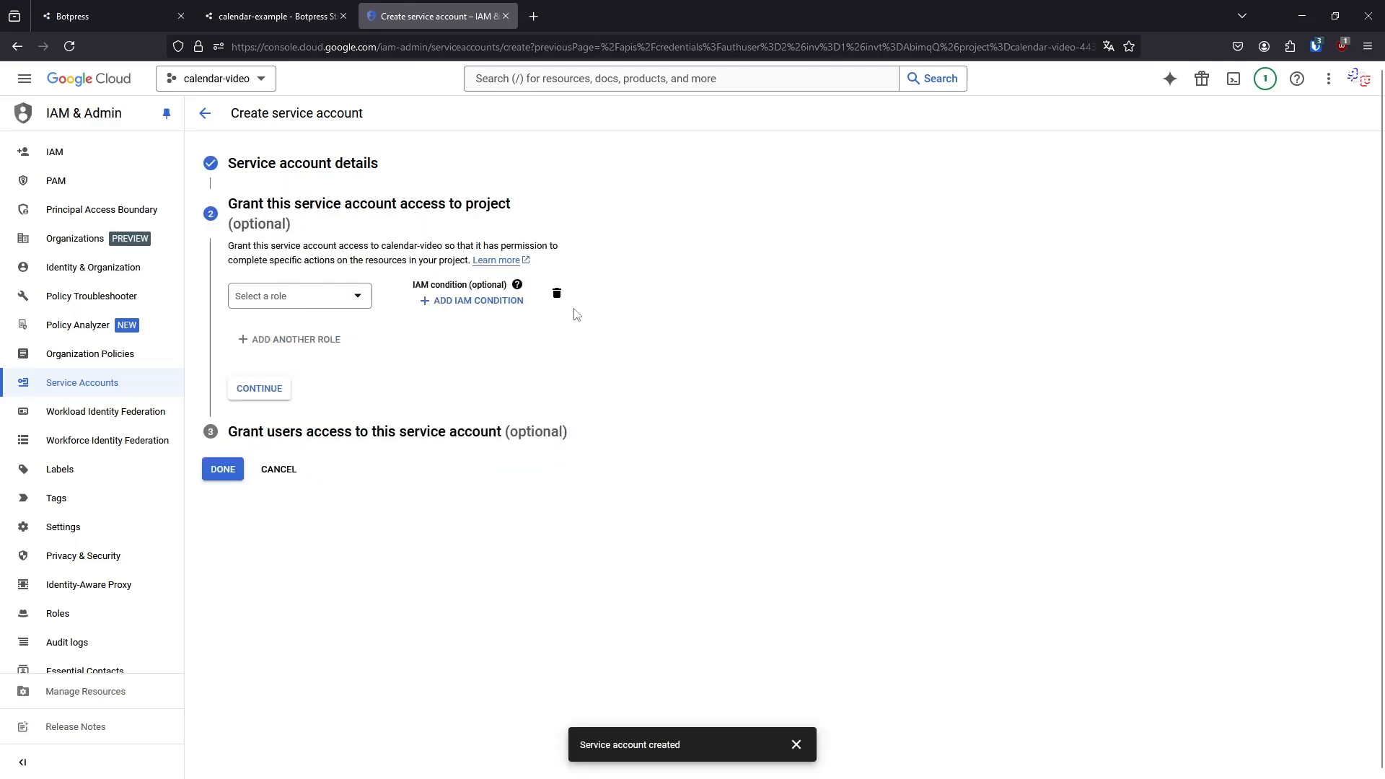
click(269, 393)
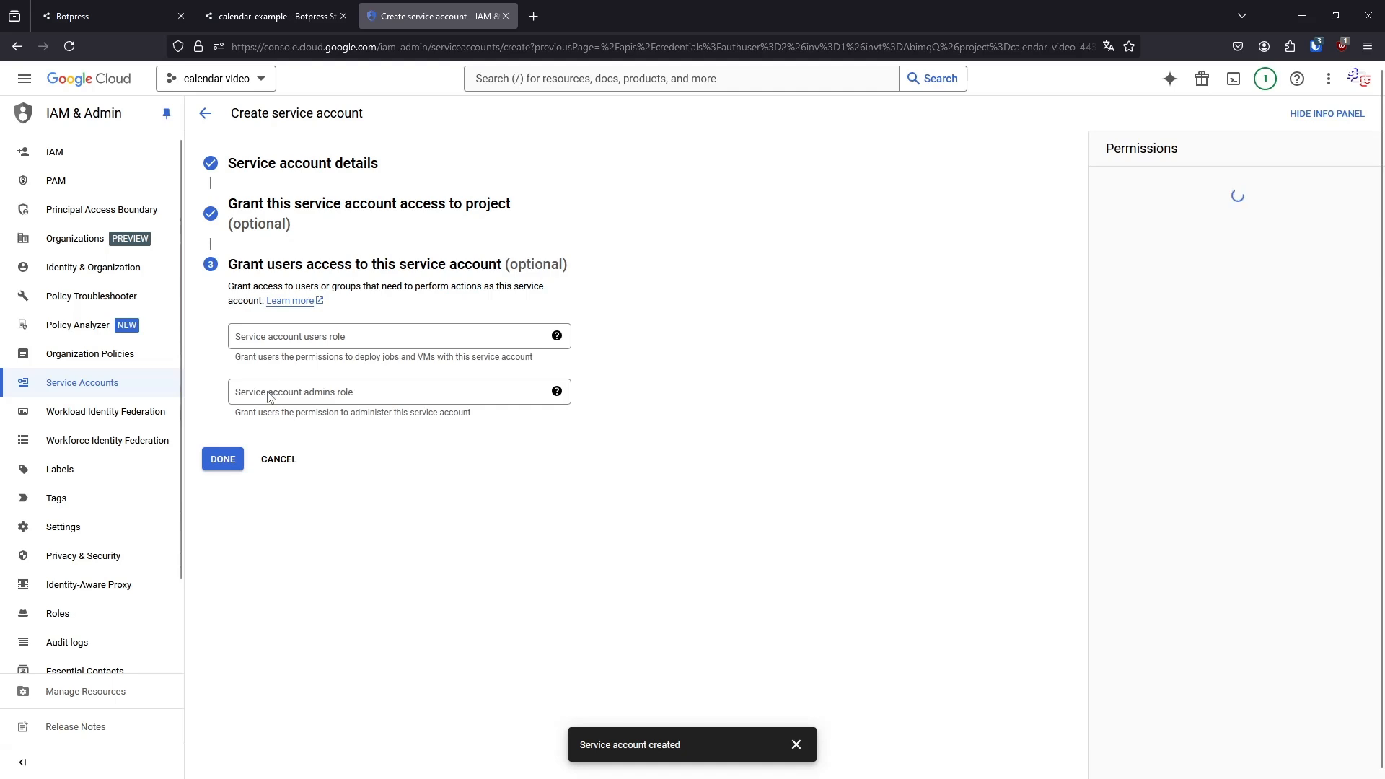
click(232, 459)
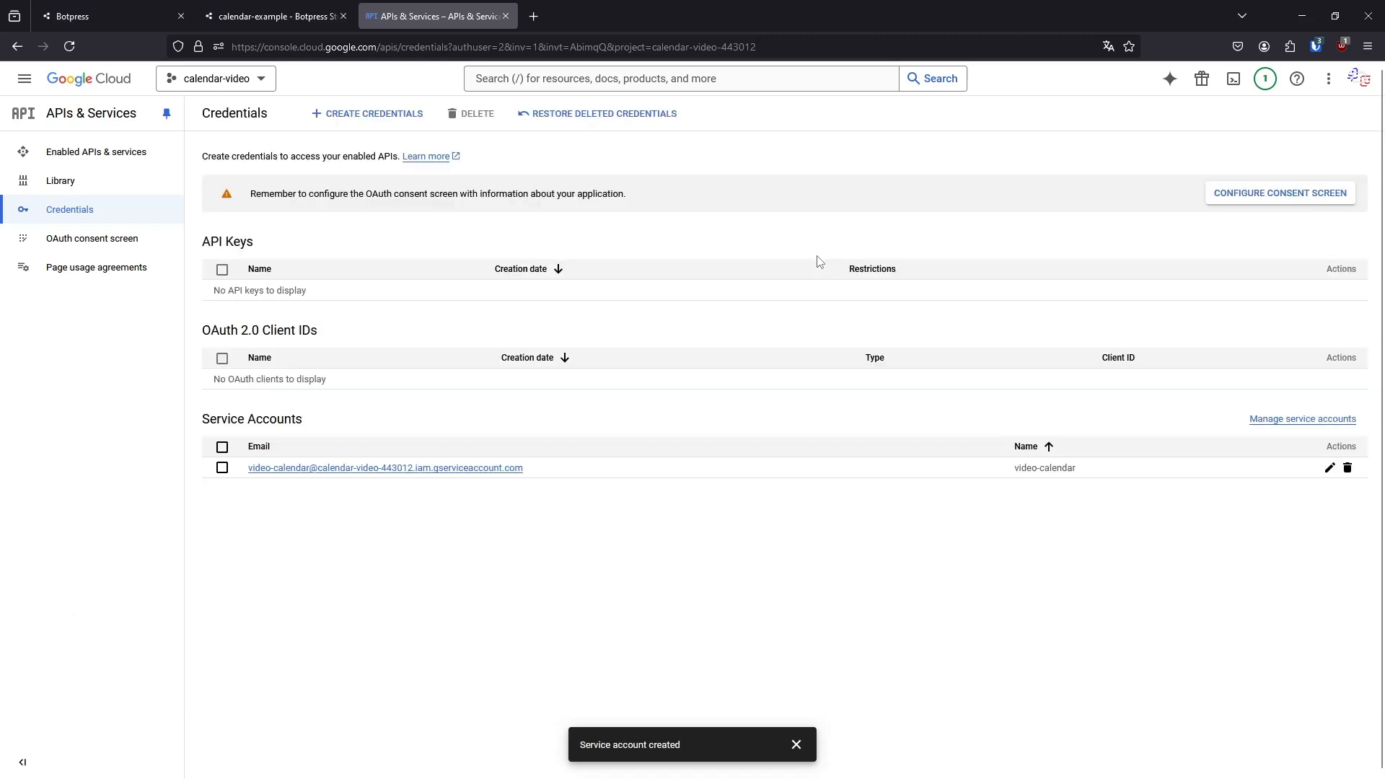
Create a new private key of type JSON for the video-calendar service account
click(504, 475)
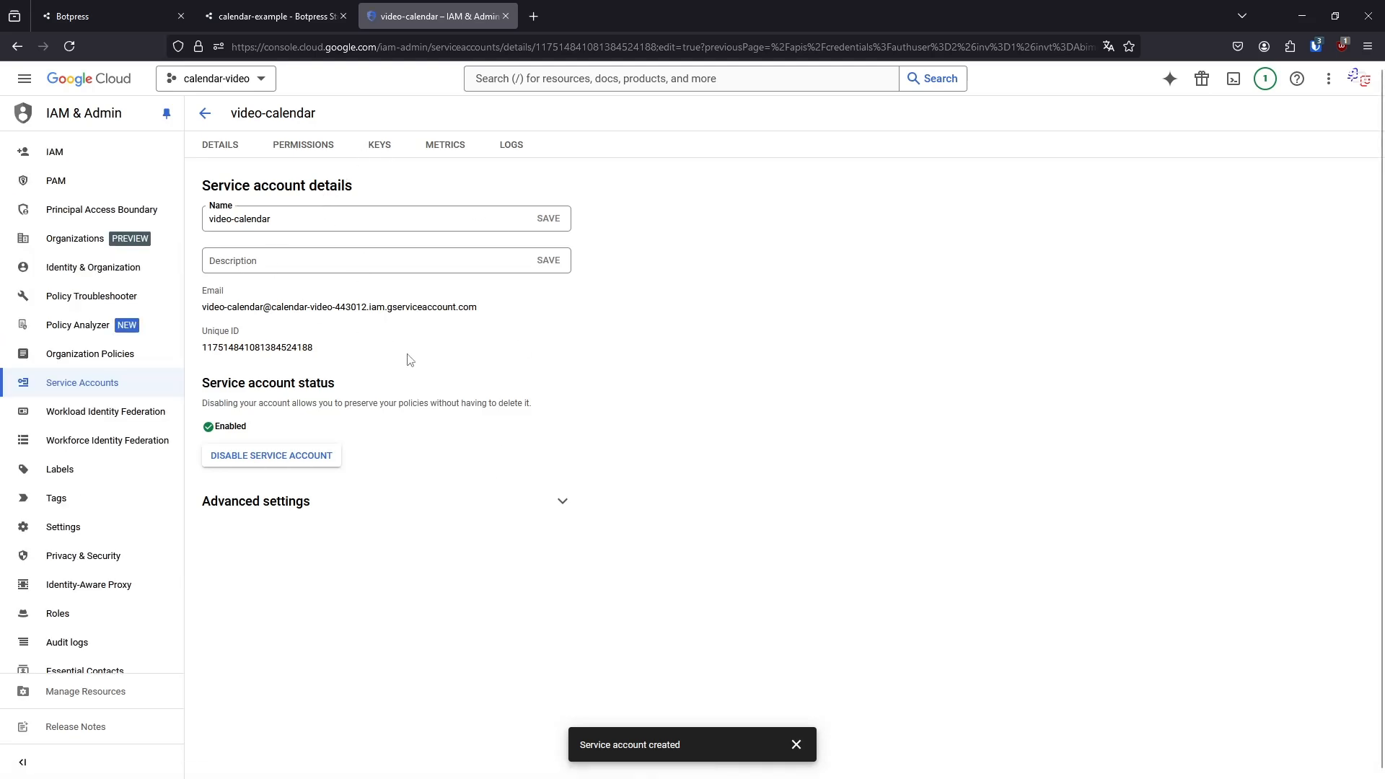
click(370, 146)
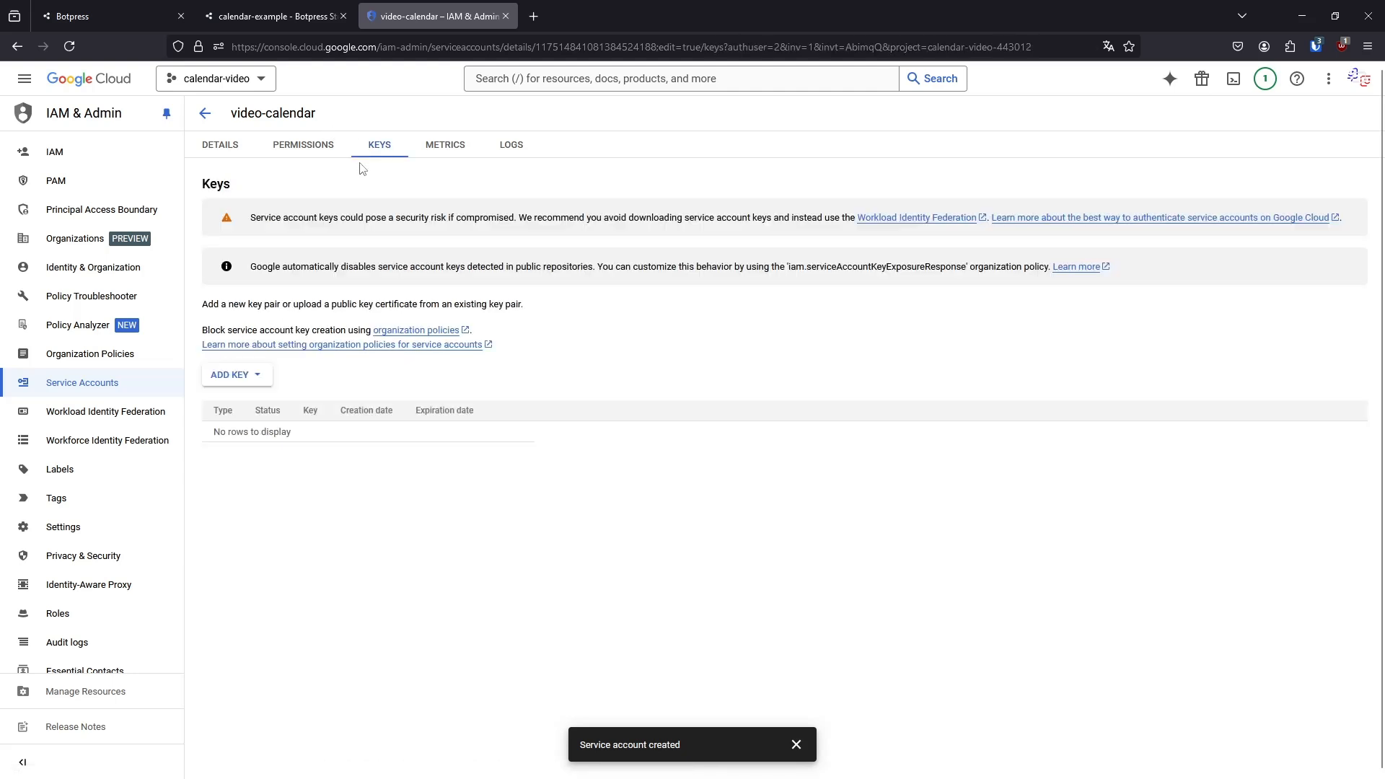
click(257, 374)
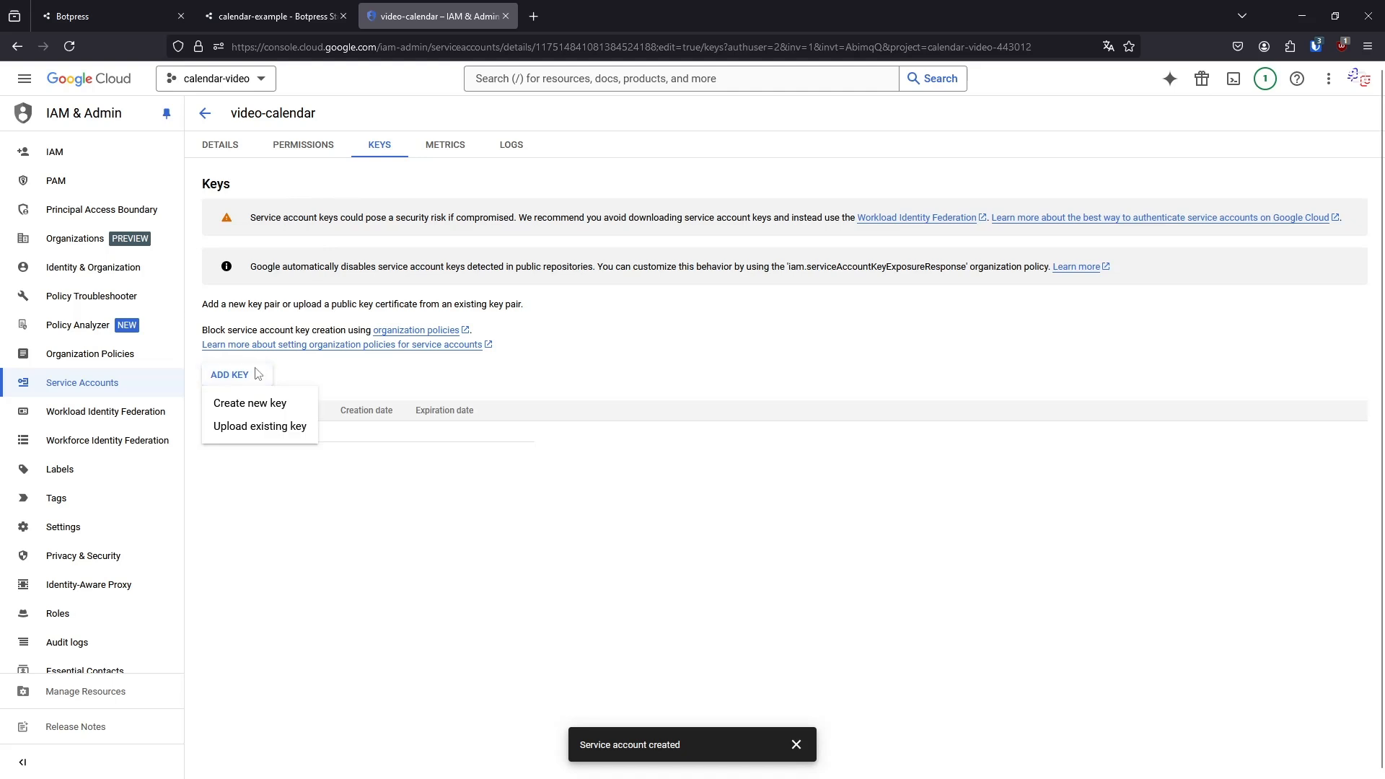
click(261, 404)
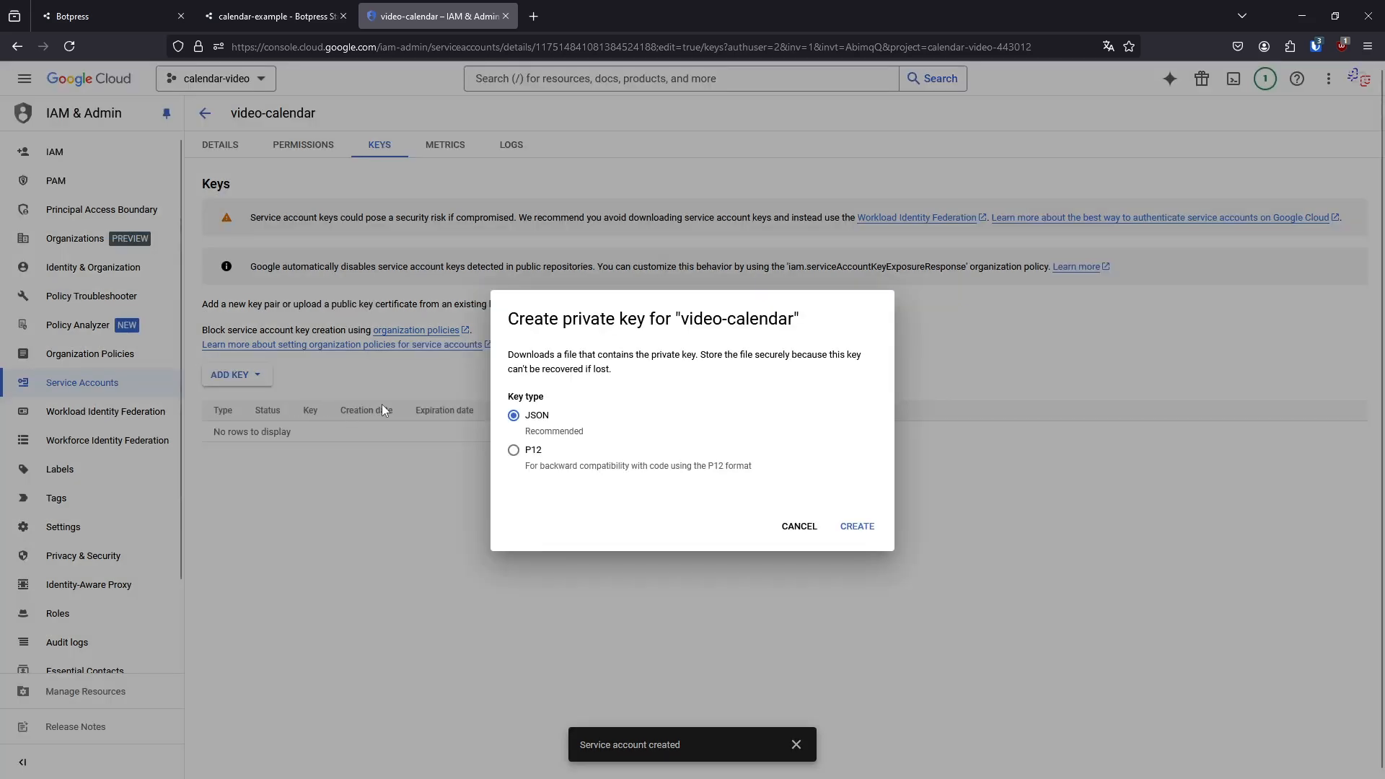
click(862, 528)
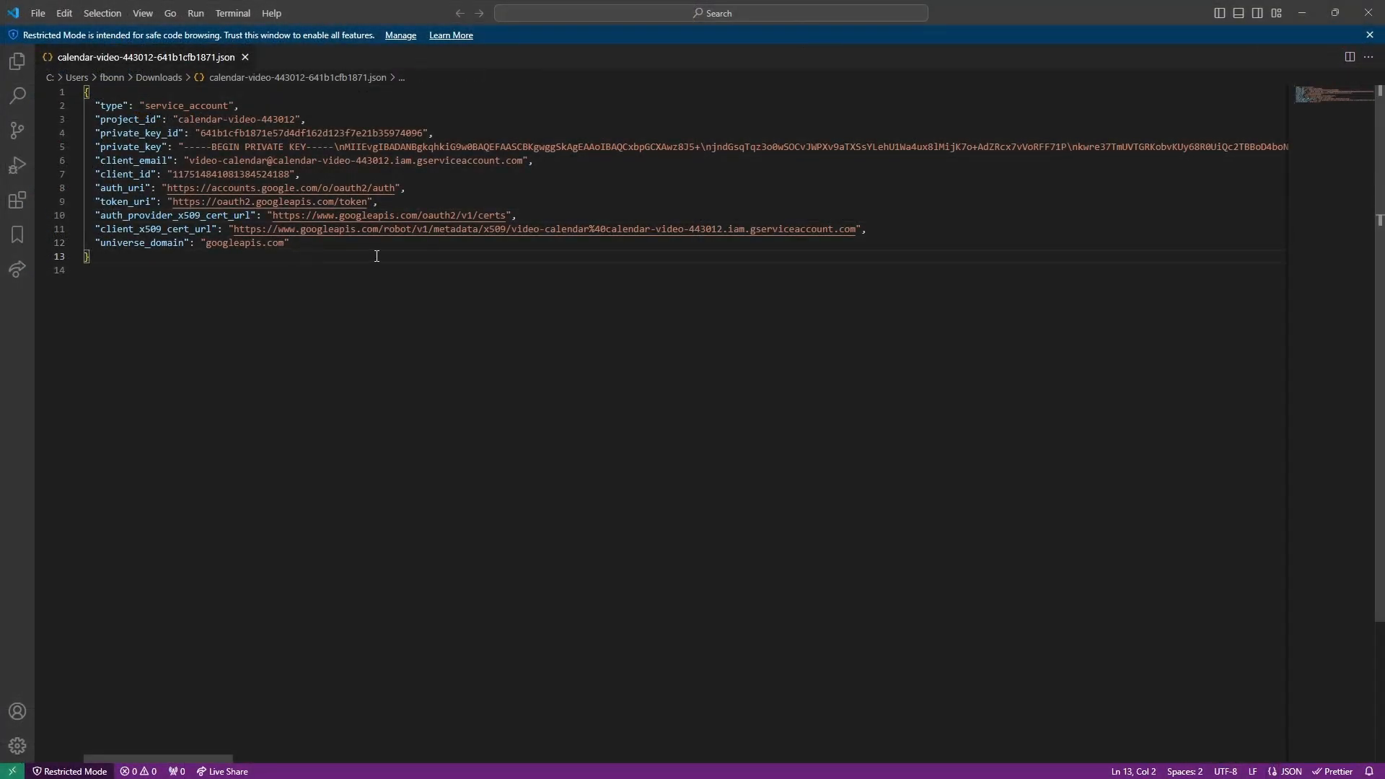
Examine the downloaded JSON key file in Visual Studio Code and compare its private key and client email entries with the Botpress integration fields
drag(314, 261, 75, 112)
click(485, 358)
drag(183, 123, 257, 122)
click(256, 123)
double_click(310, 133)
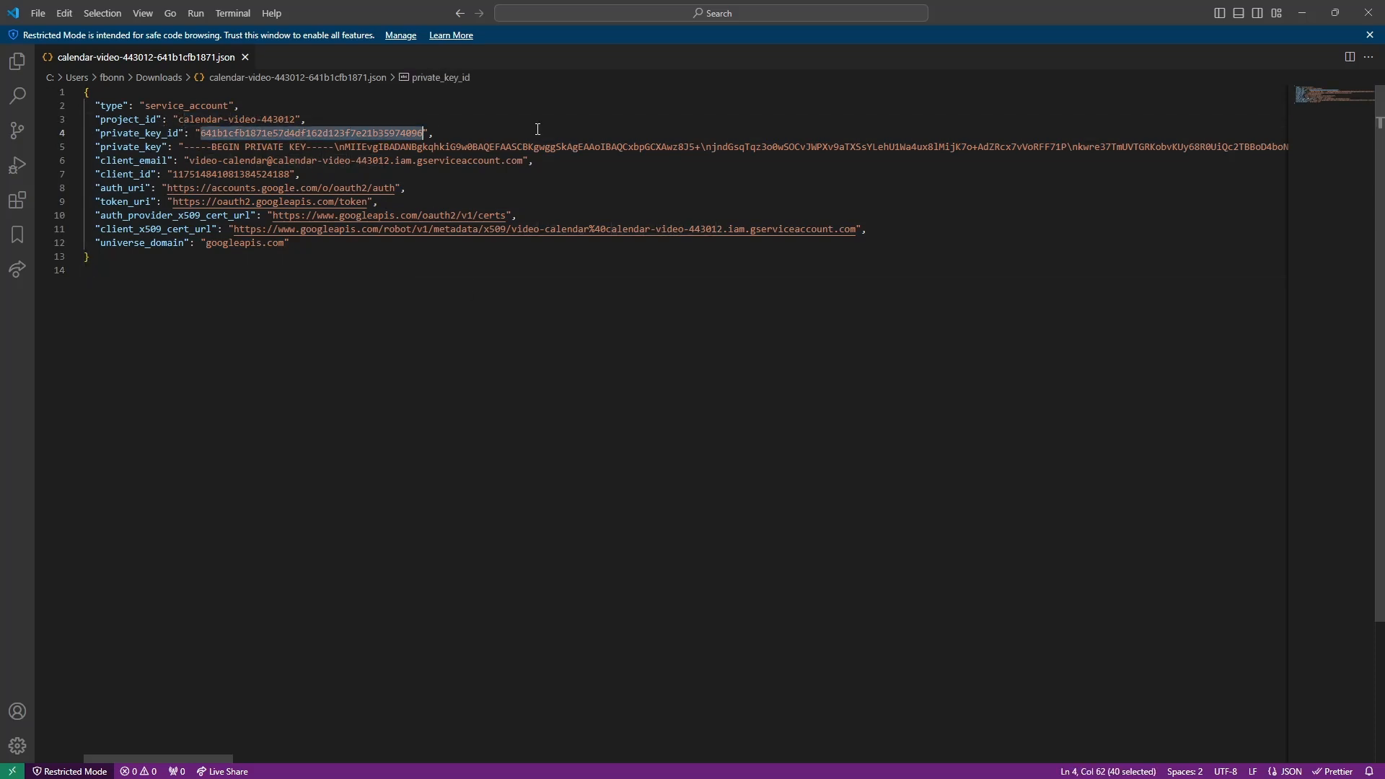
click(306, 283)
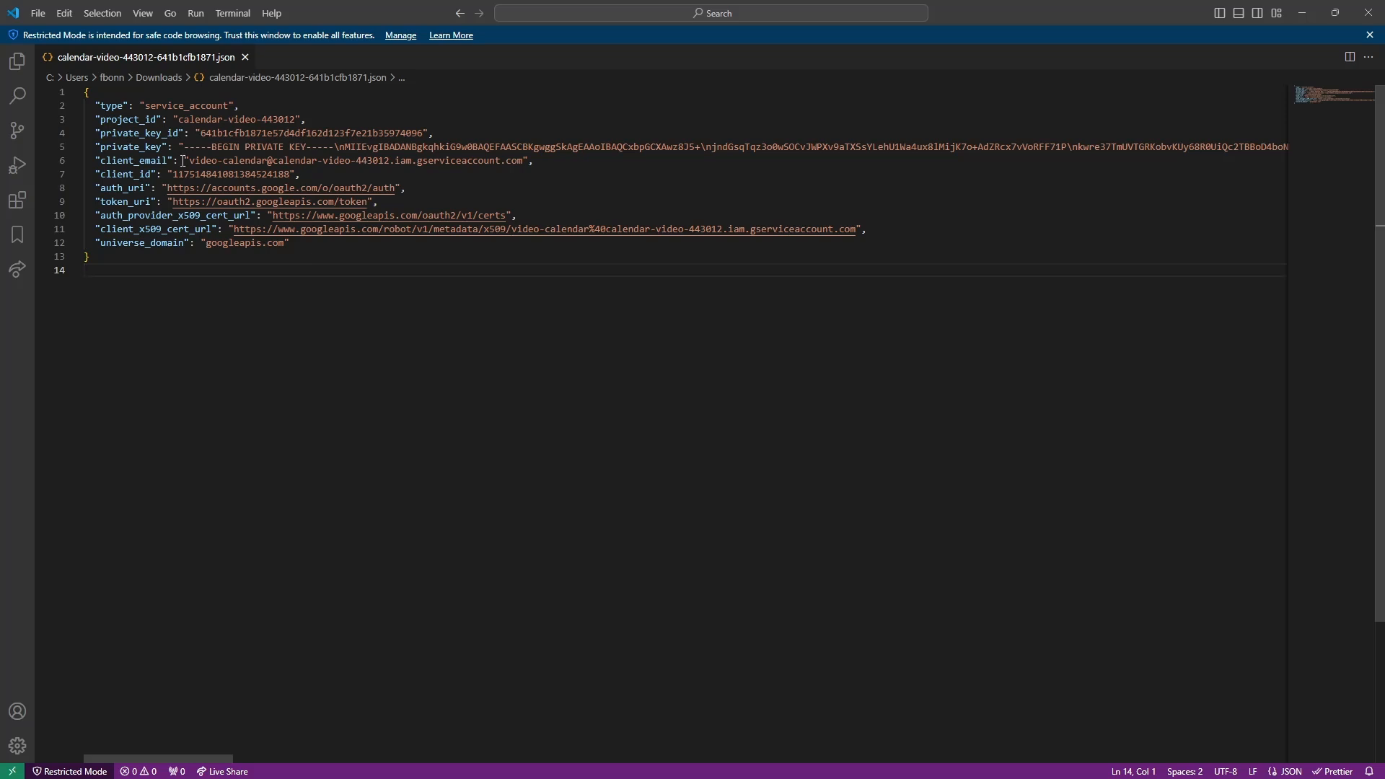
drag(188, 158, 586, 161)
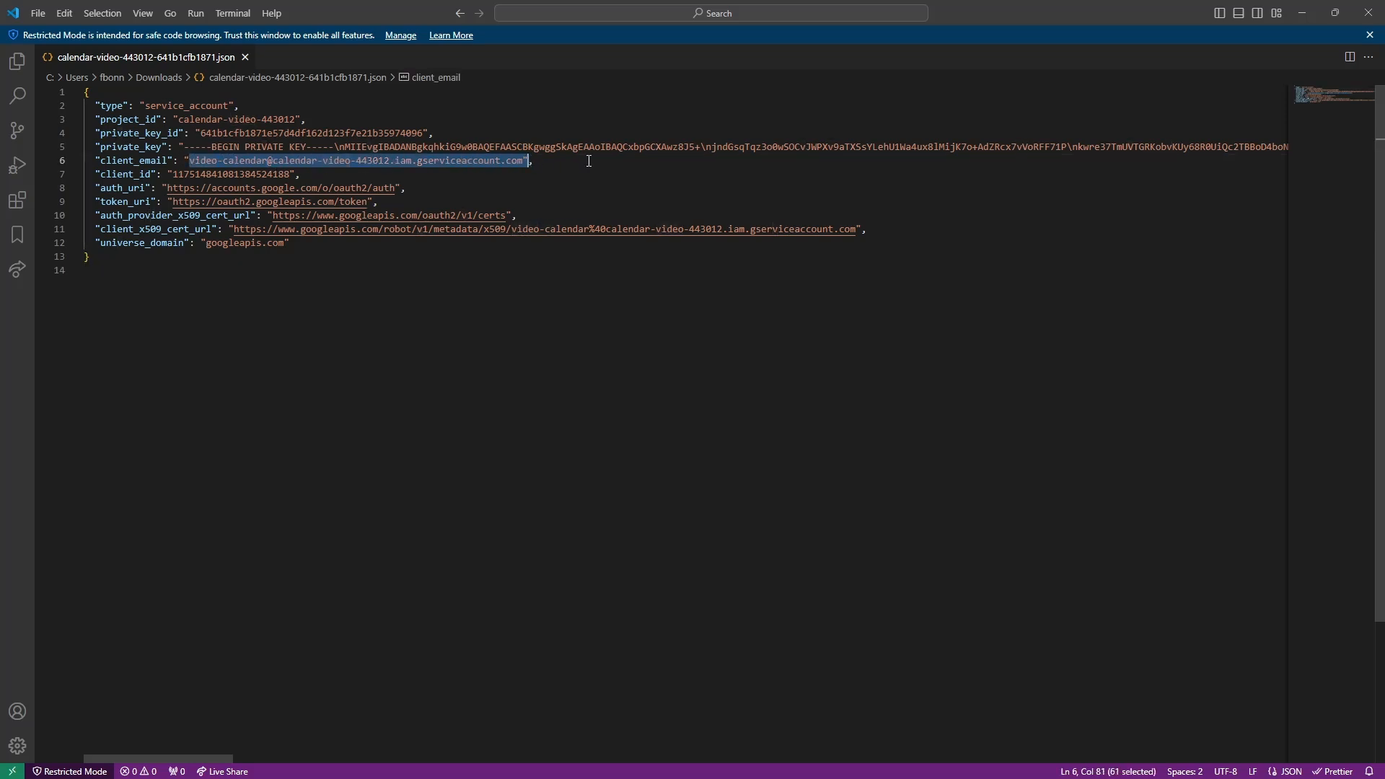
click(589, 161)
key(alt+Tab)
click(293, 7)
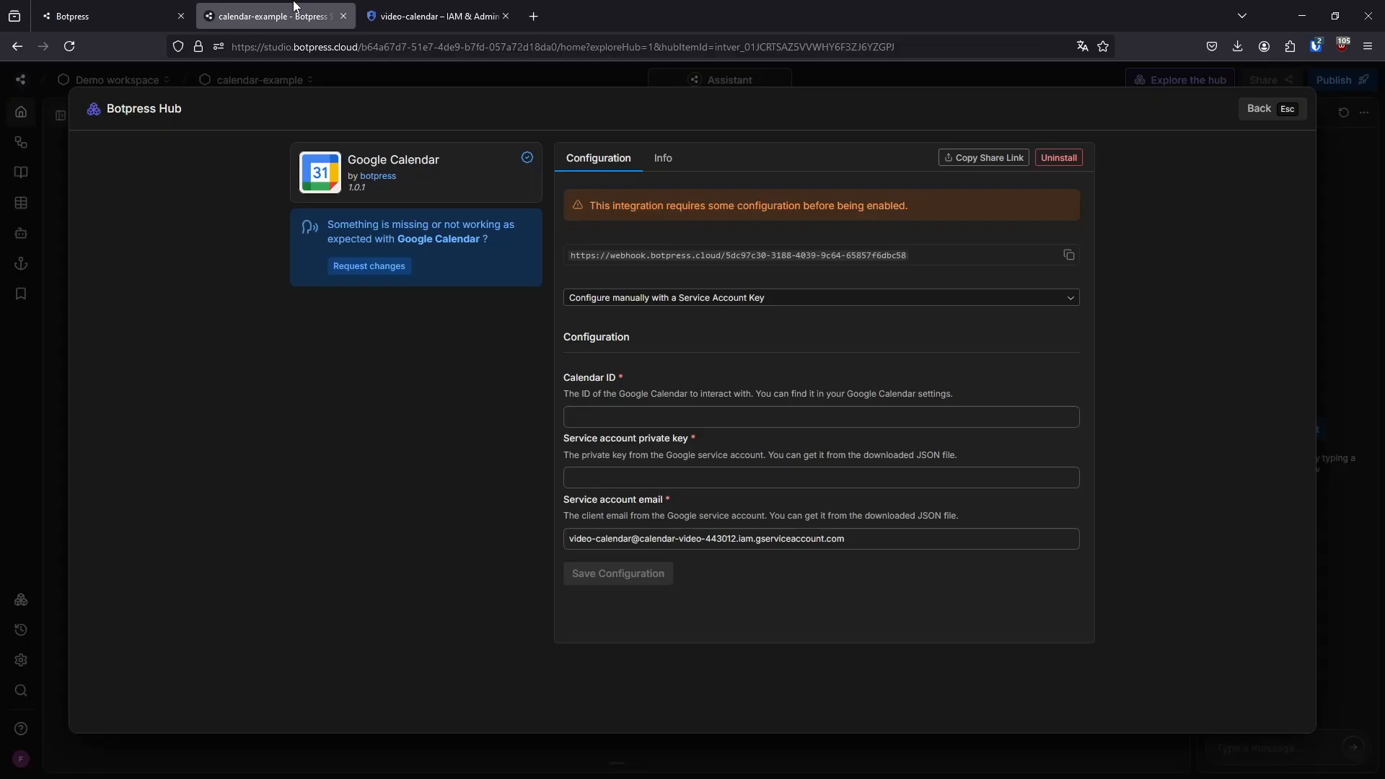
Copy the whole private_key value from the JSON file, including the BEGIN and END markers, into the integration's Service account private key field
key(alt+Tab)
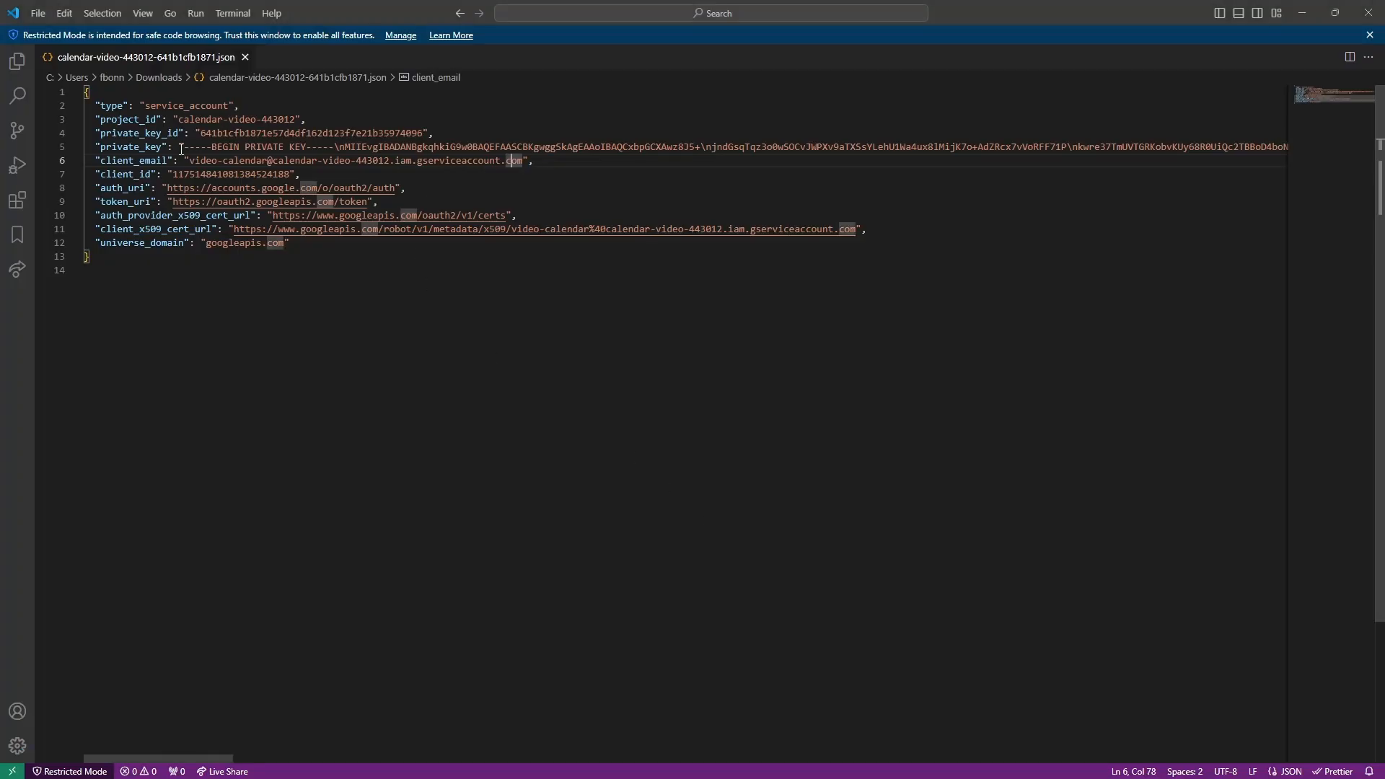
drag(185, 148, 271, 147)
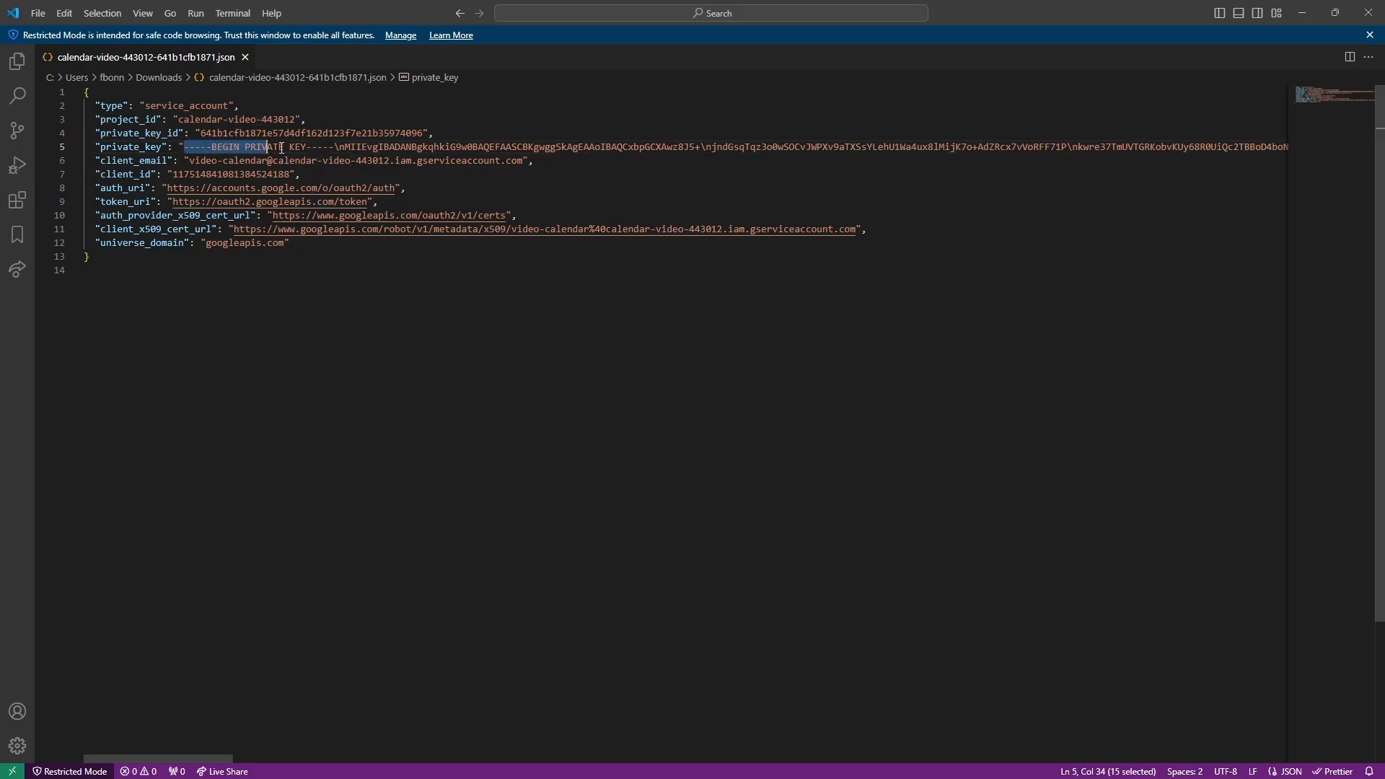
click(358, 148)
key(alt+Tab)
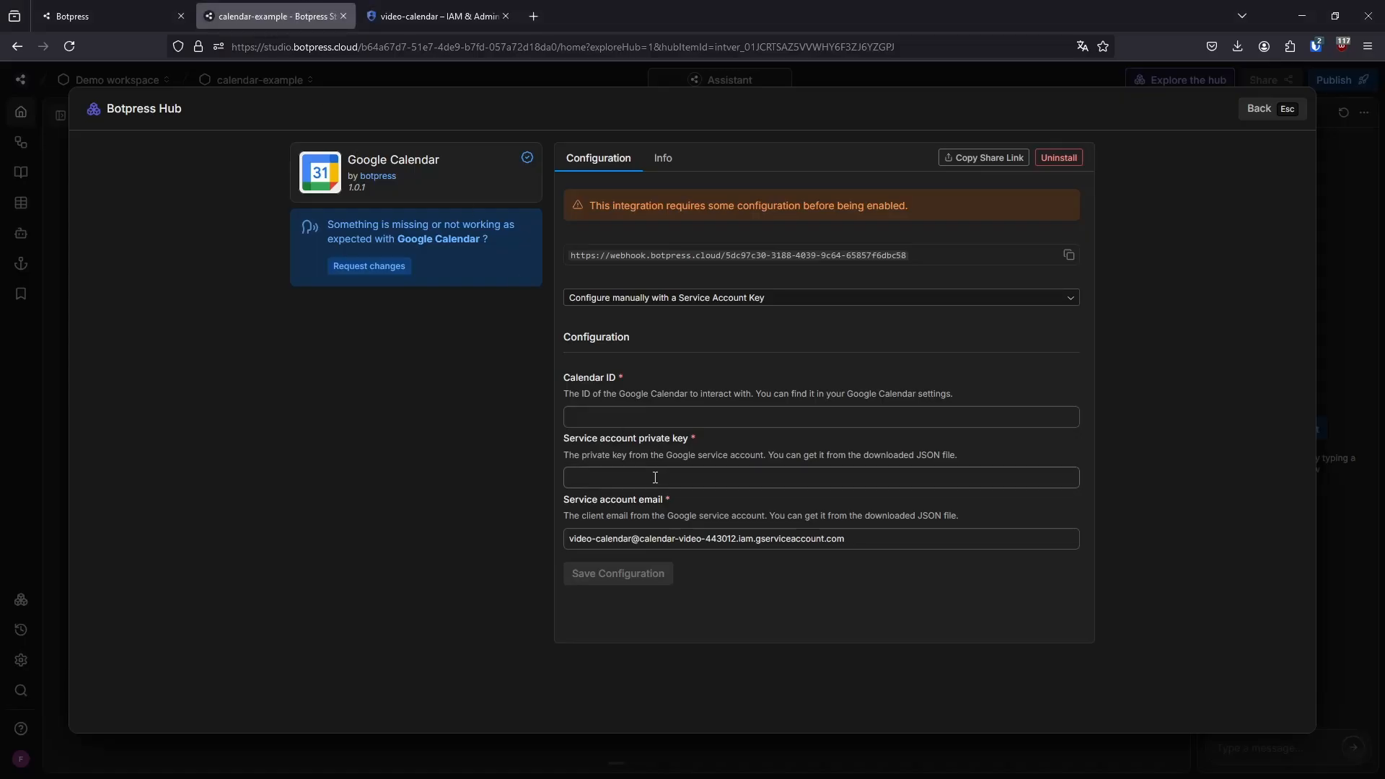
click(698, 478)
key(alt+Tab)
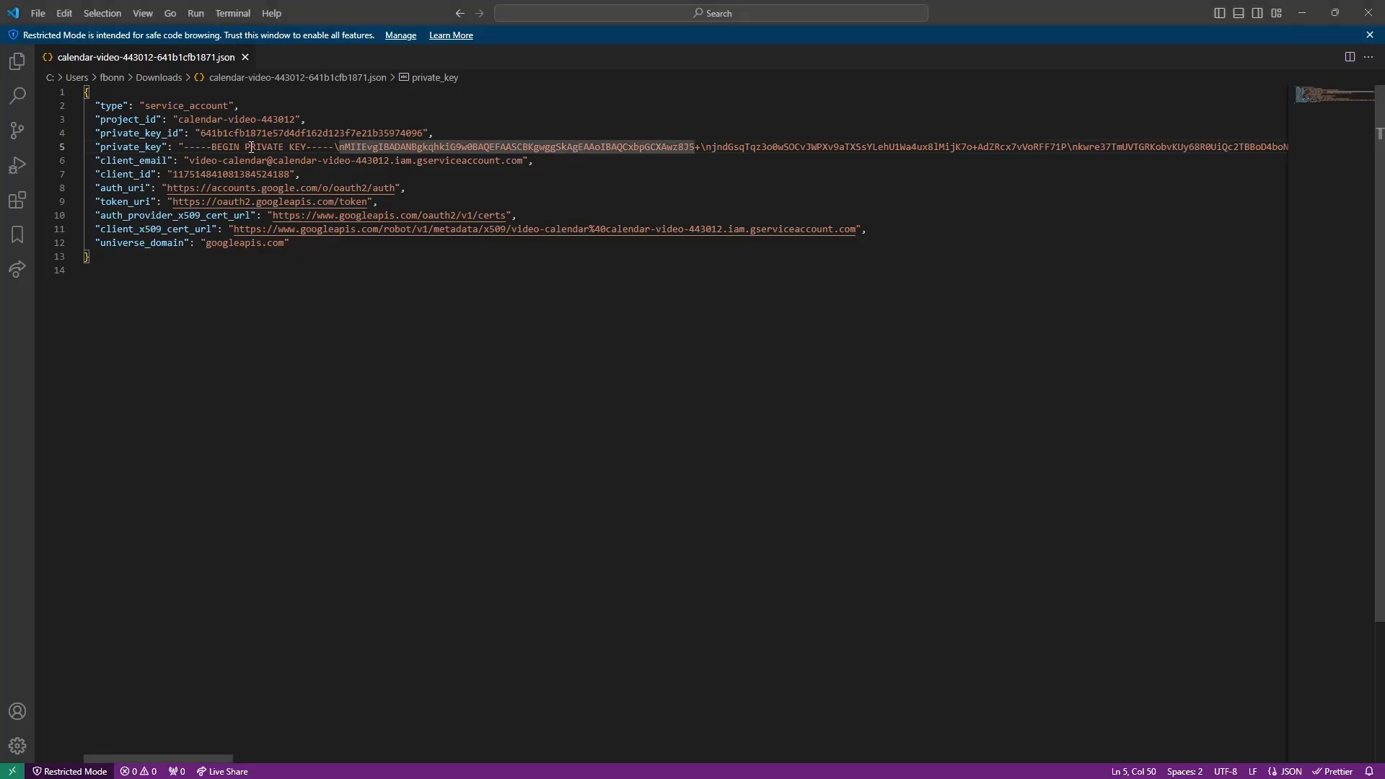
drag(211, 147, 318, 150)
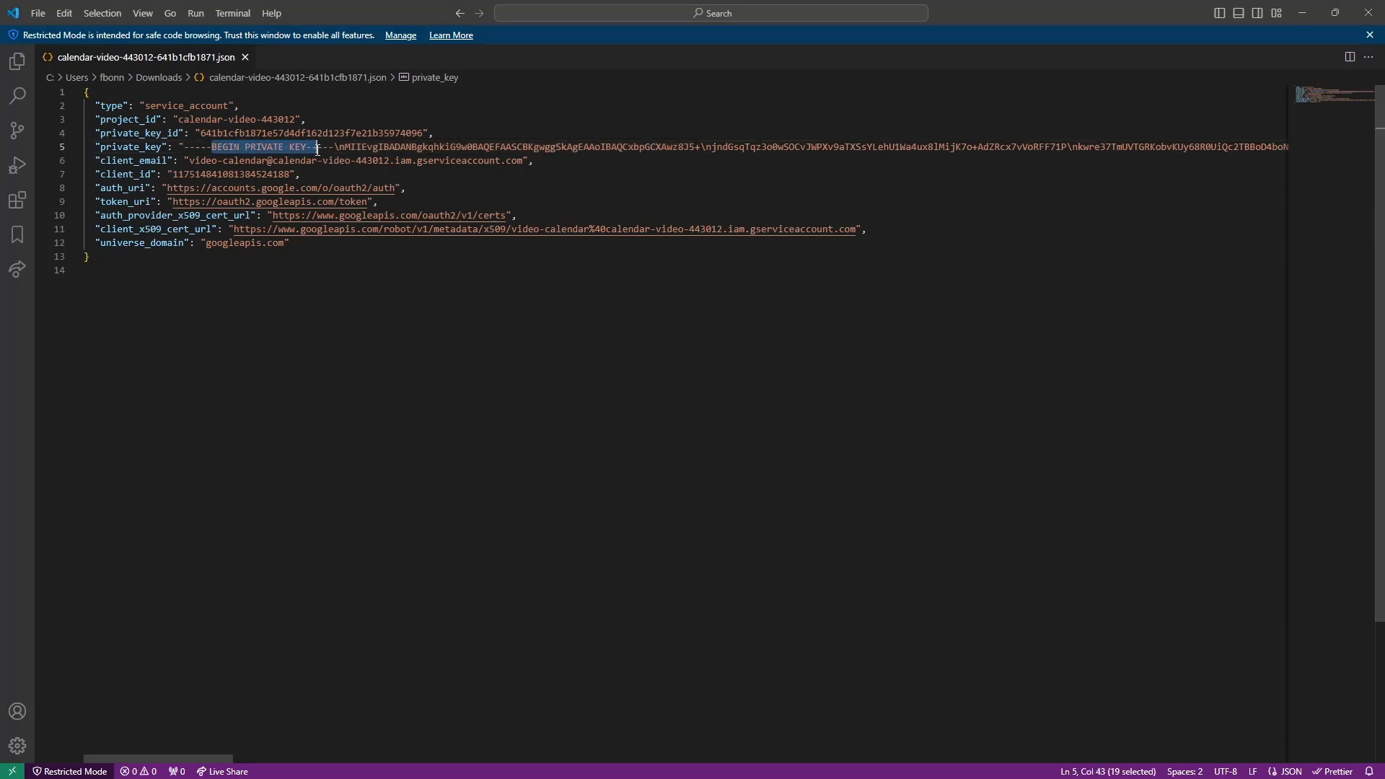
click(308, 147)
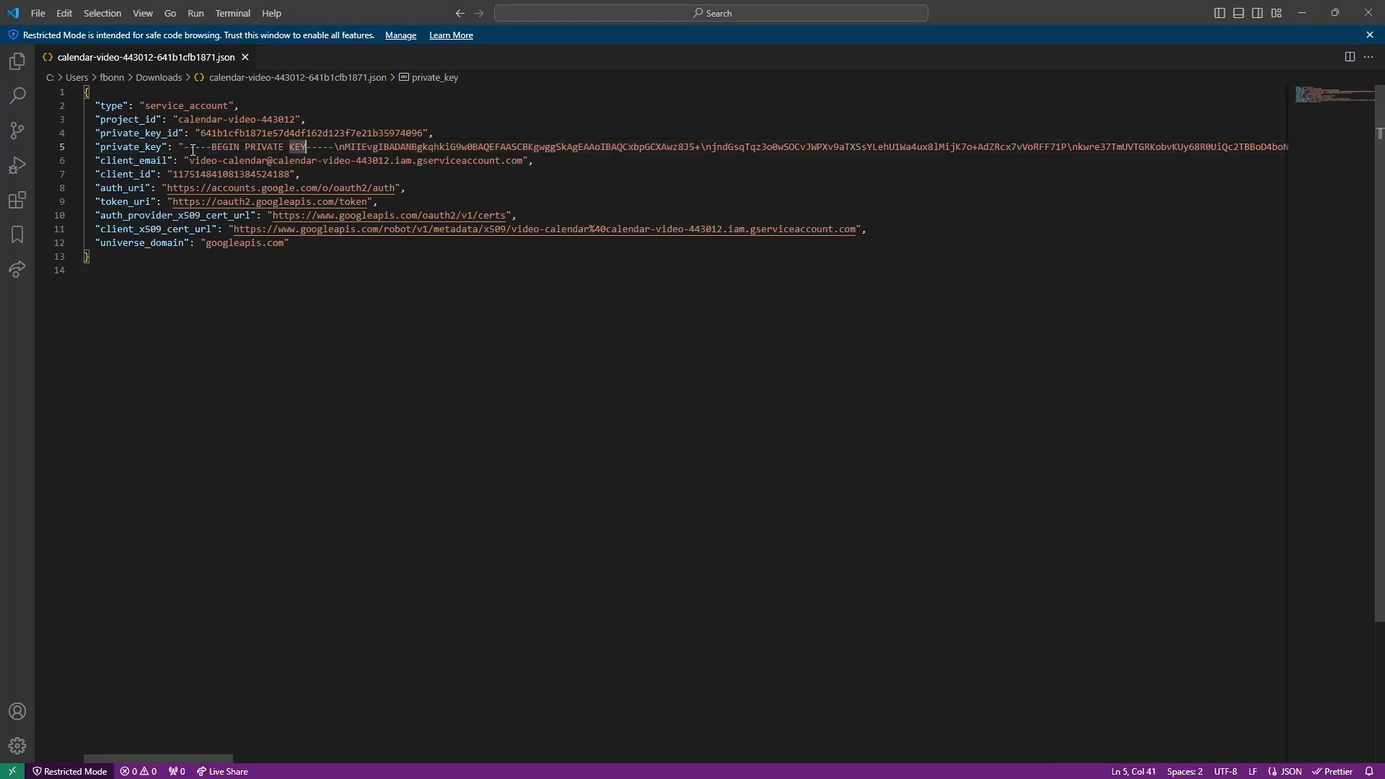
drag(186, 148, 339, 148)
click(340, 148)
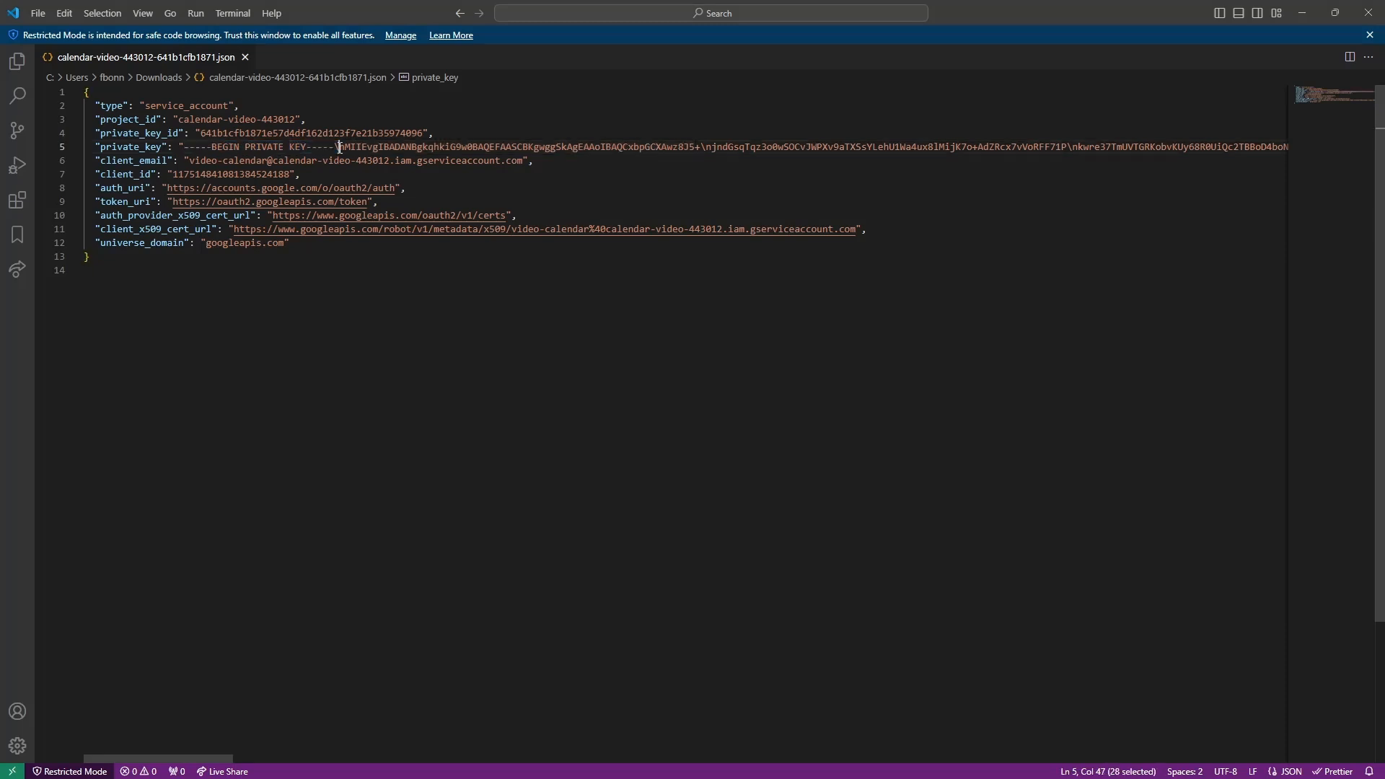
click(186, 148)
key(alt+Tab)
click(592, 479)
key(alt+Tab)
drag(178, 149, 181, 149)
key(alt+Tab)
key(alt+Tab)
click(250, 160)
click(186, 148)
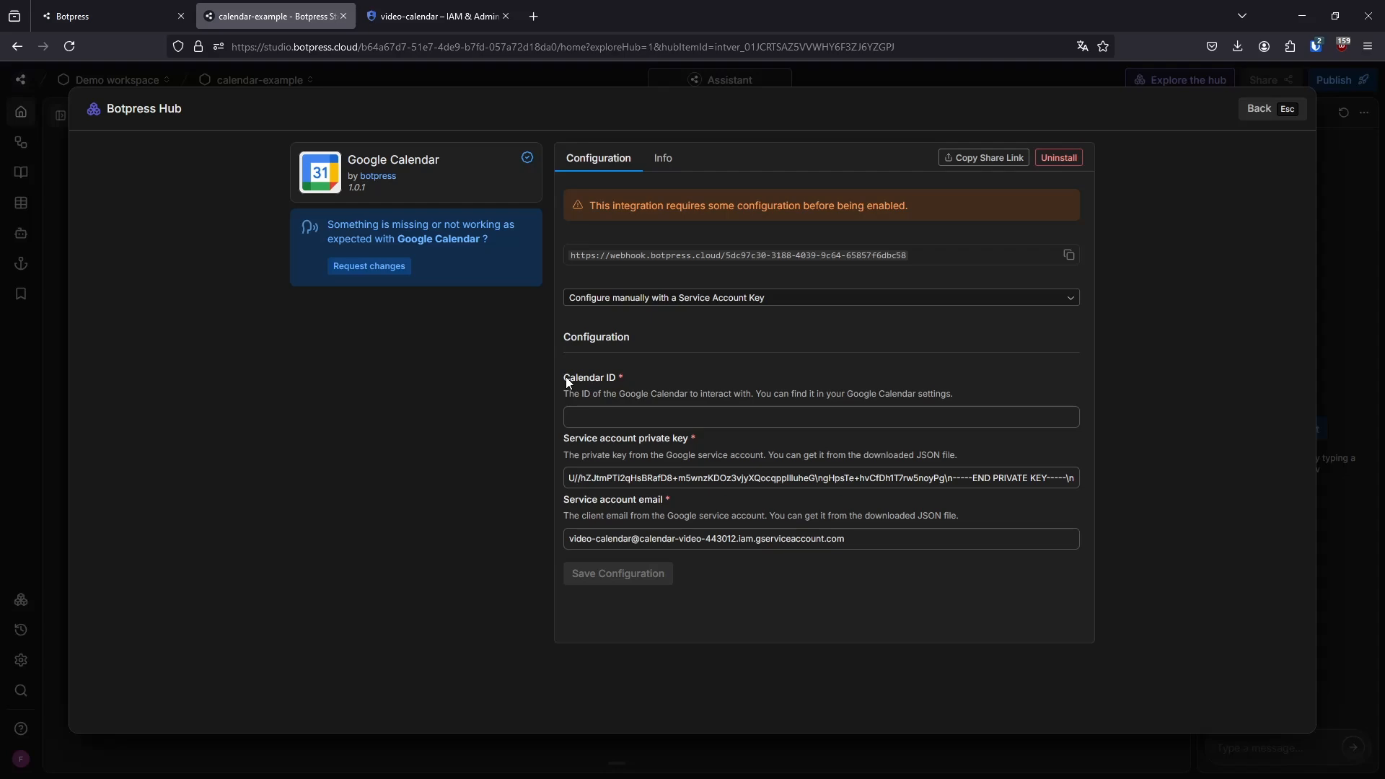
Switch to Google Calendar and create a new calendar named video-calendar
click(446, 8)
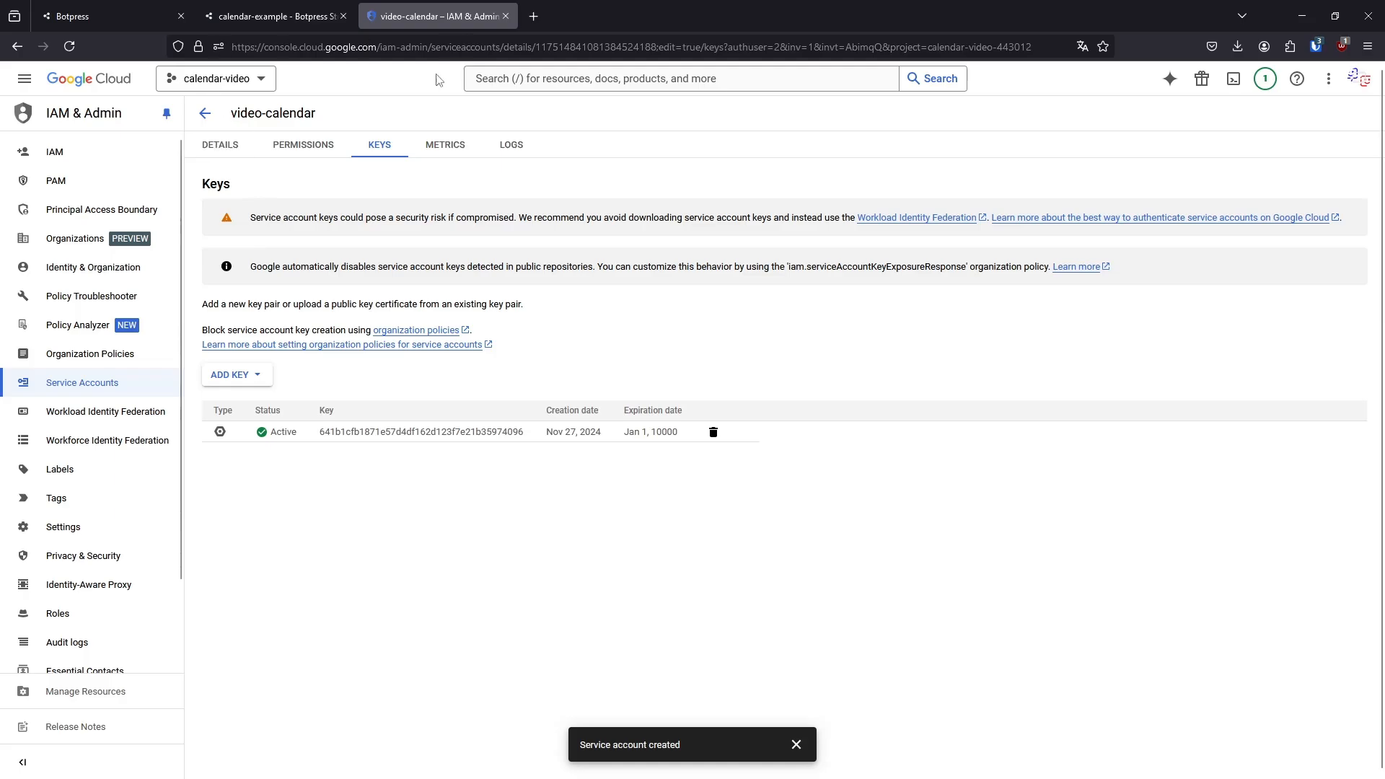
click(268, 16)
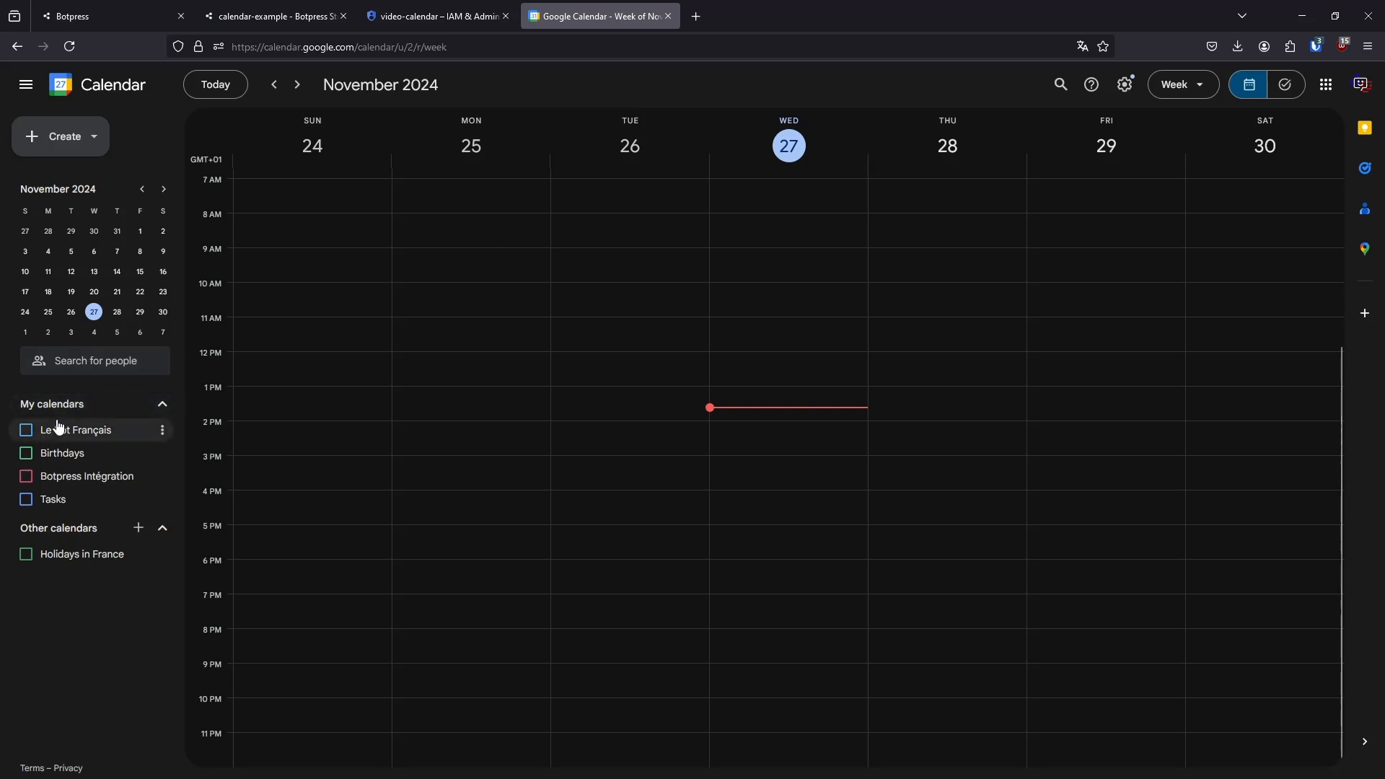
click(140, 531)
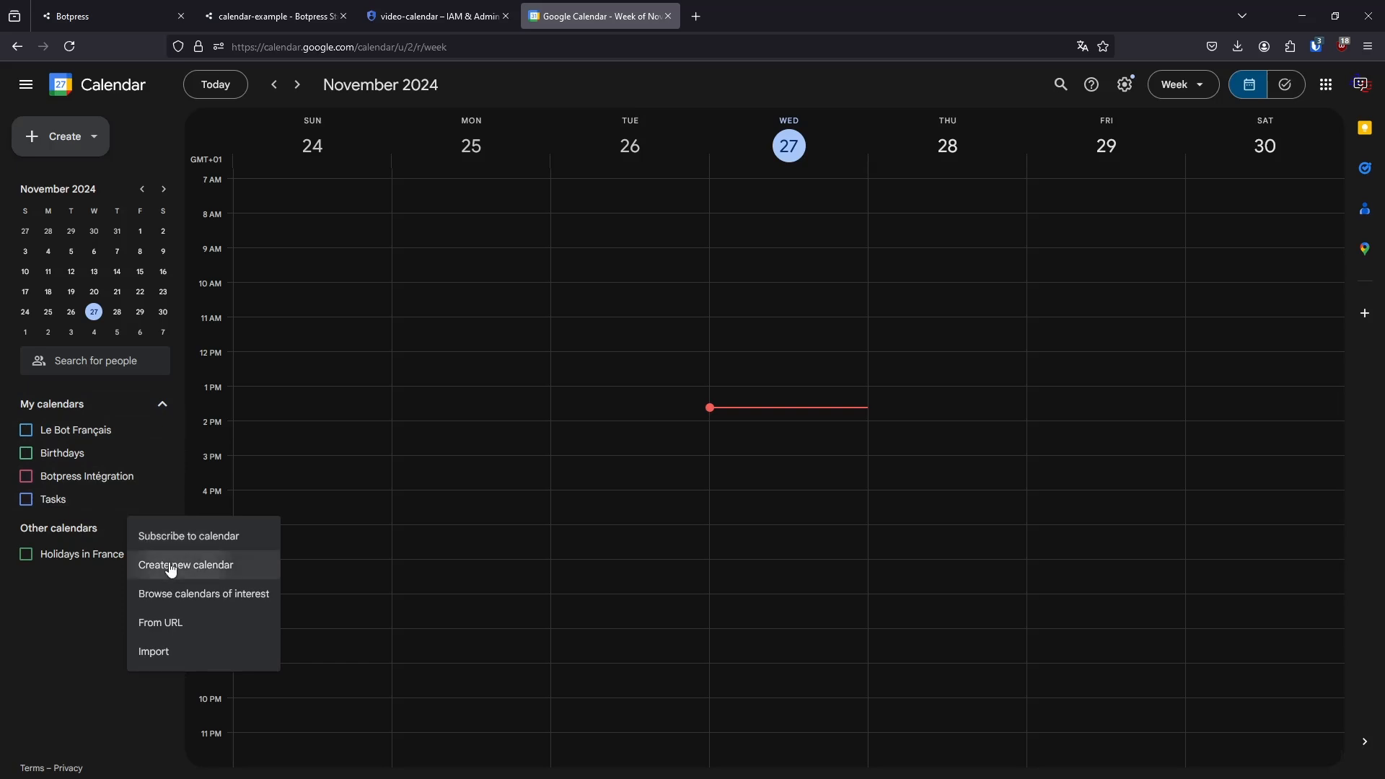
click(148, 565)
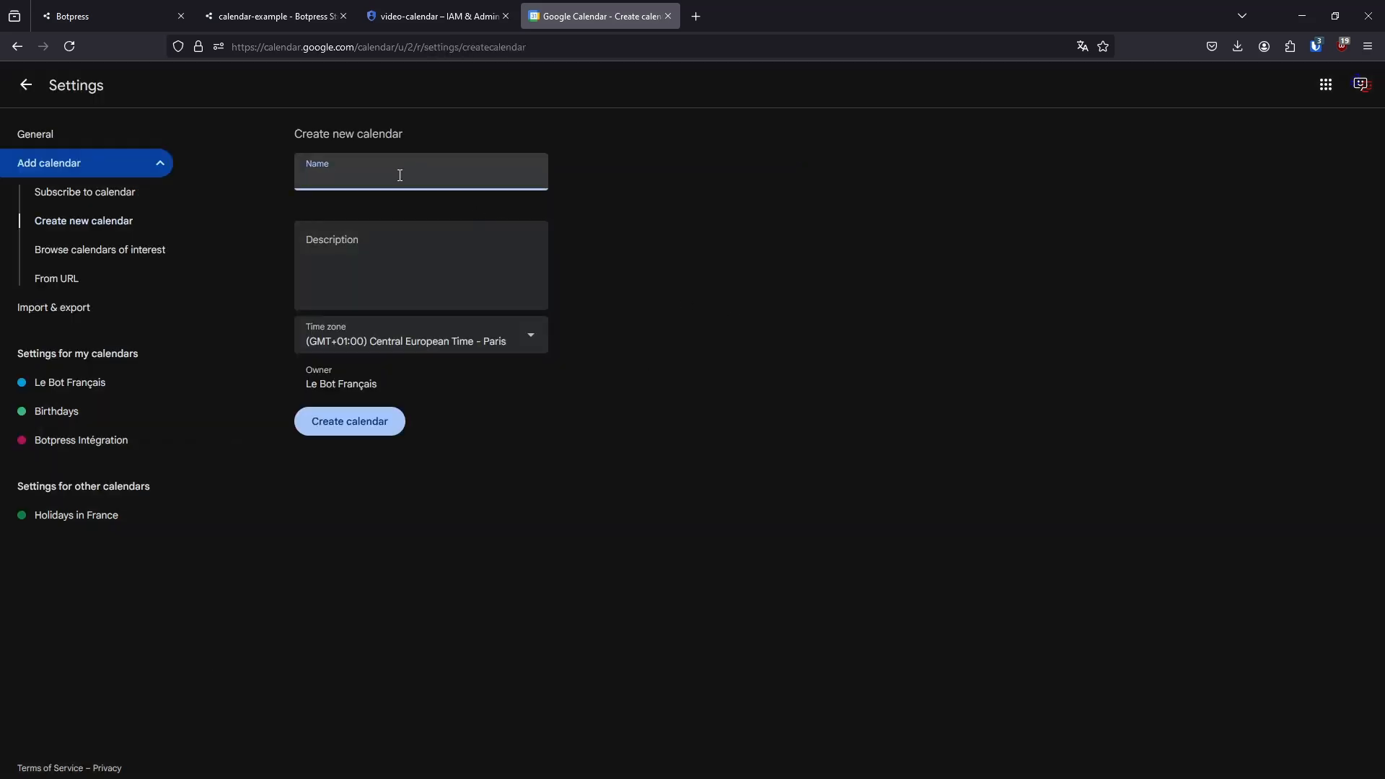
text(video-calendar)
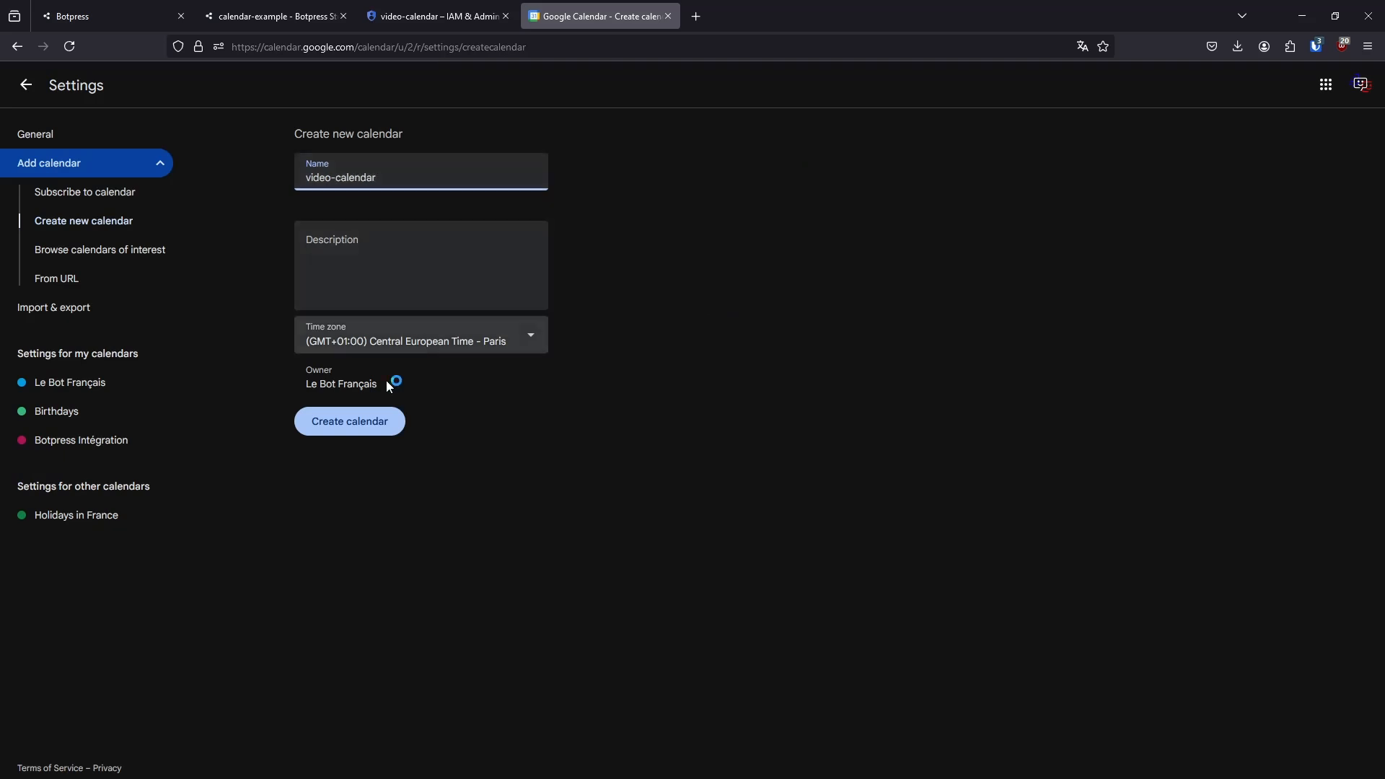
click(365, 426)
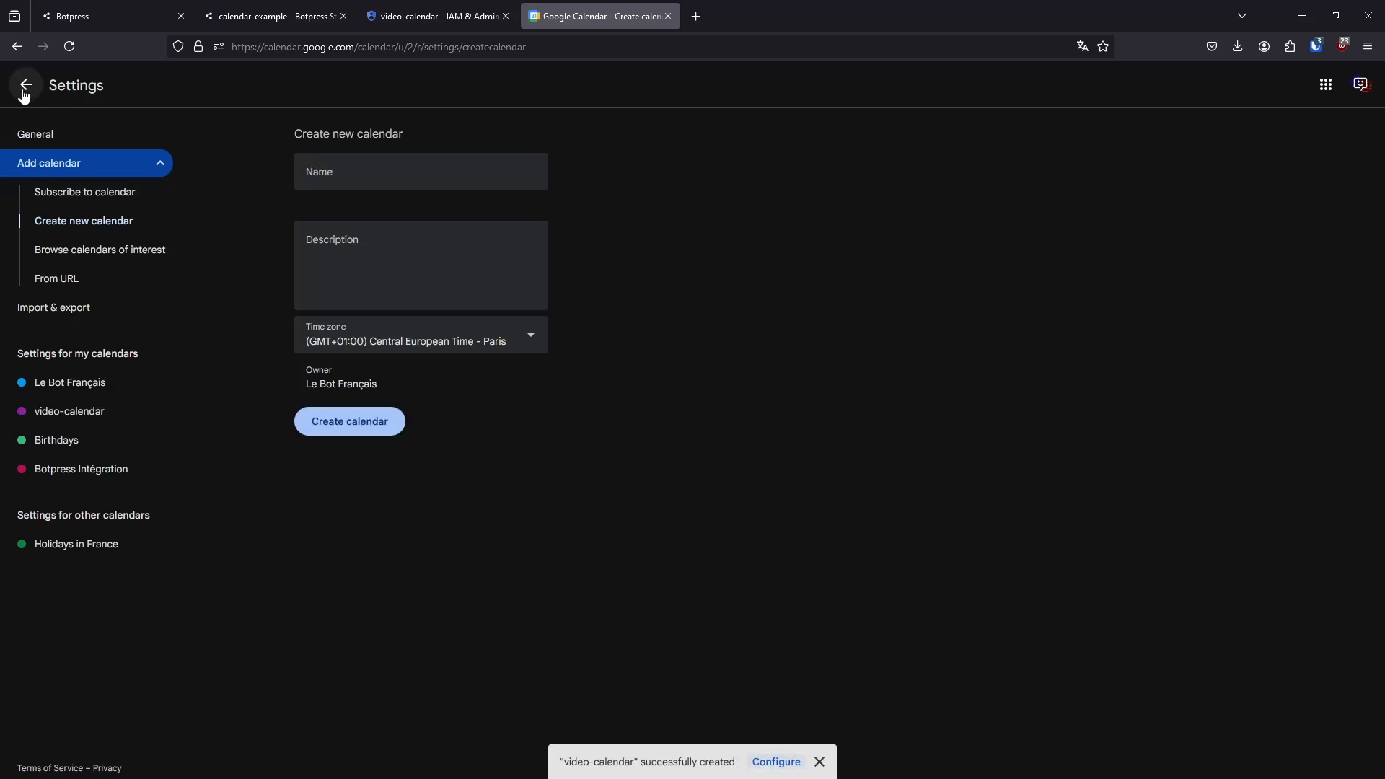
Return to the main calendar view and open the settings and sharing page of video-calendar
click(85, 203)
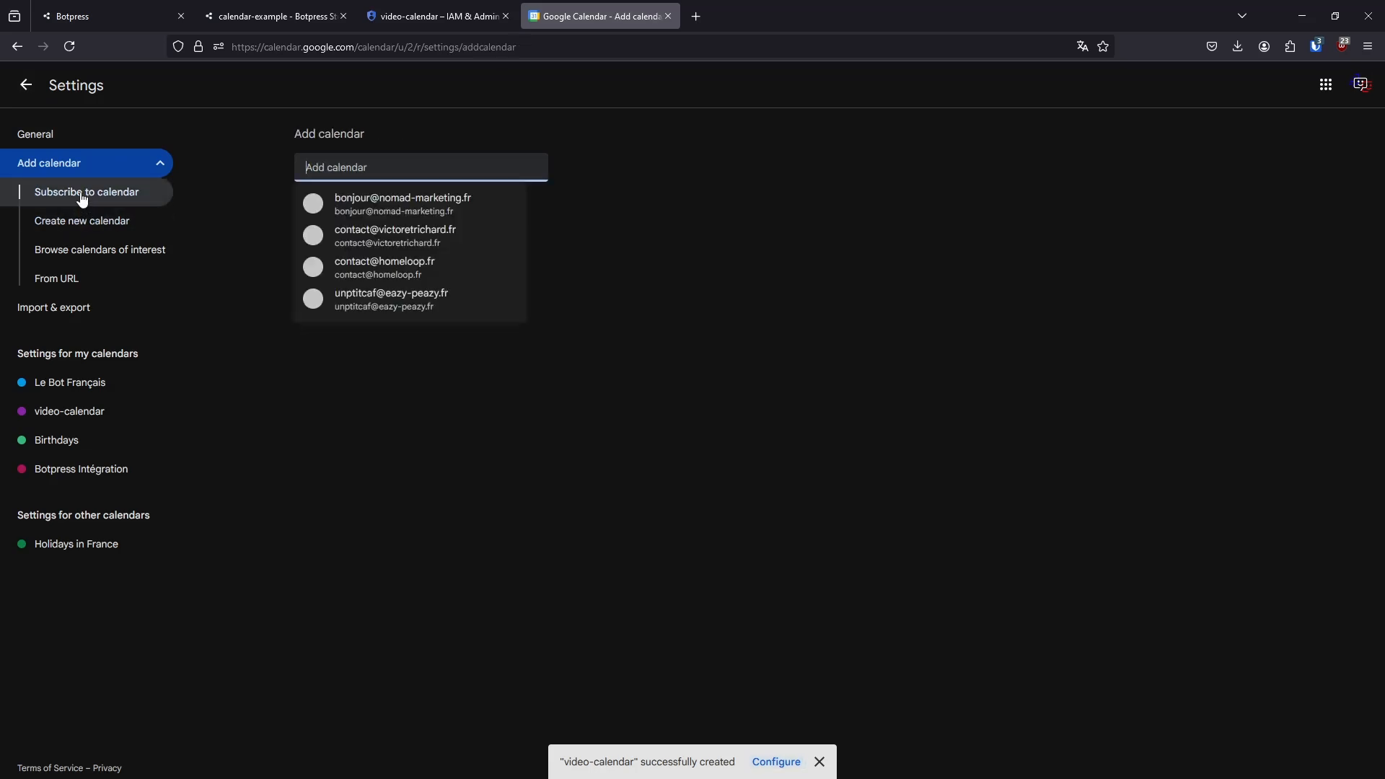
click(74, 172)
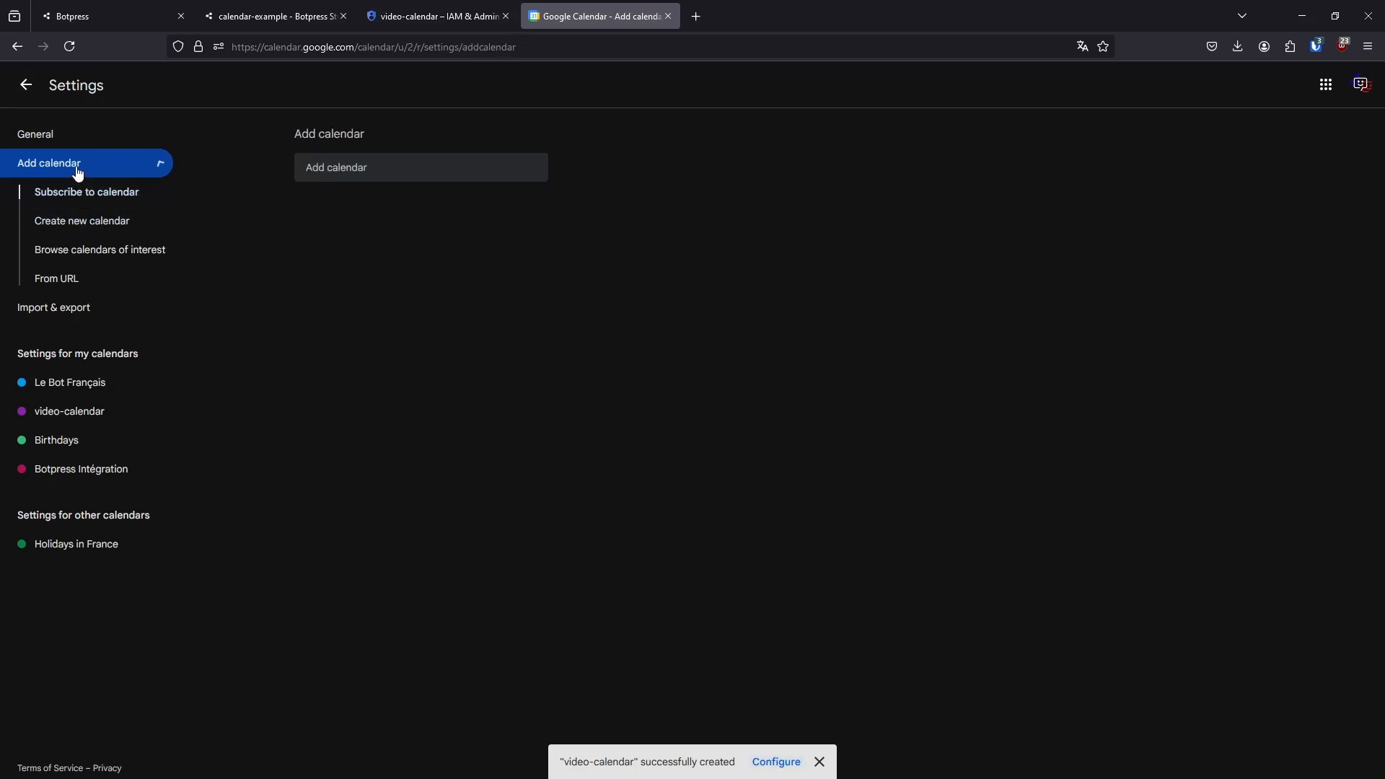
click(26, 85)
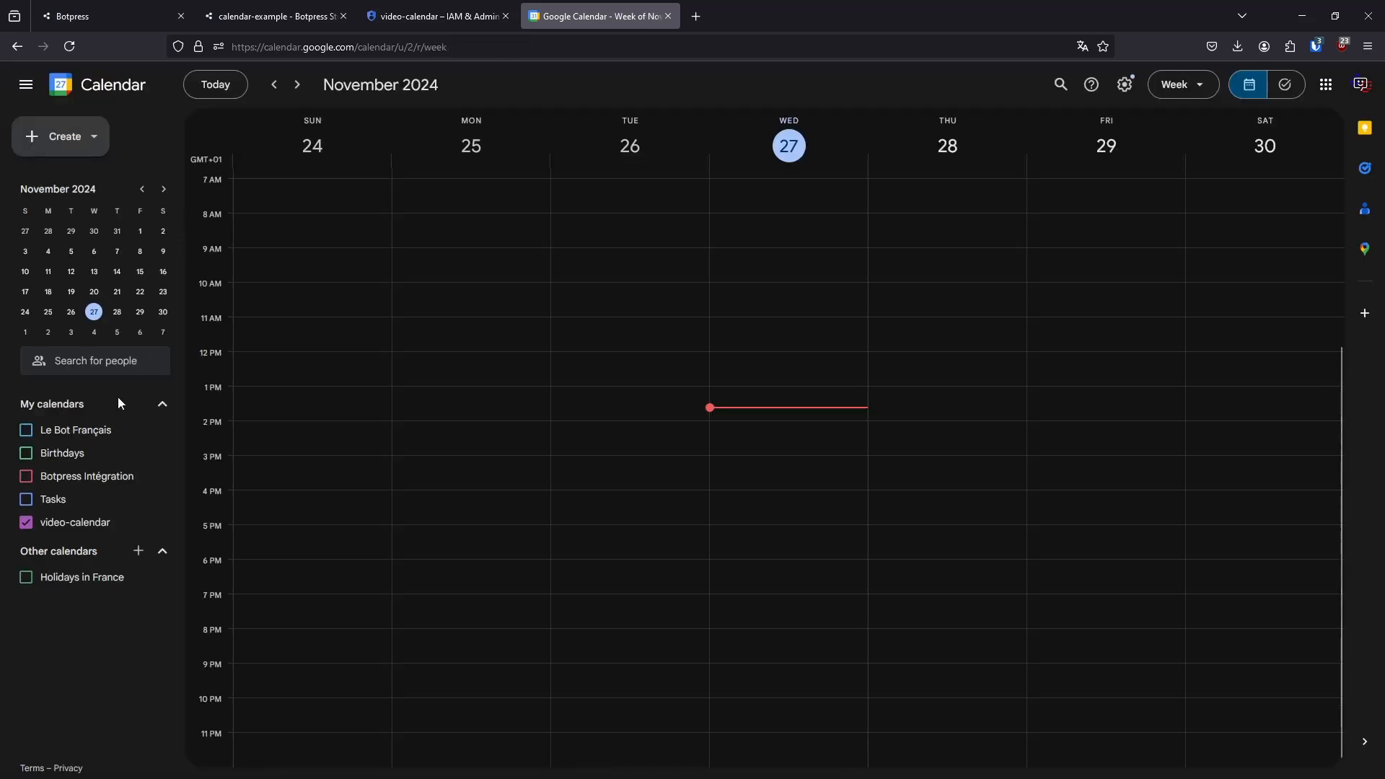
click(161, 523)
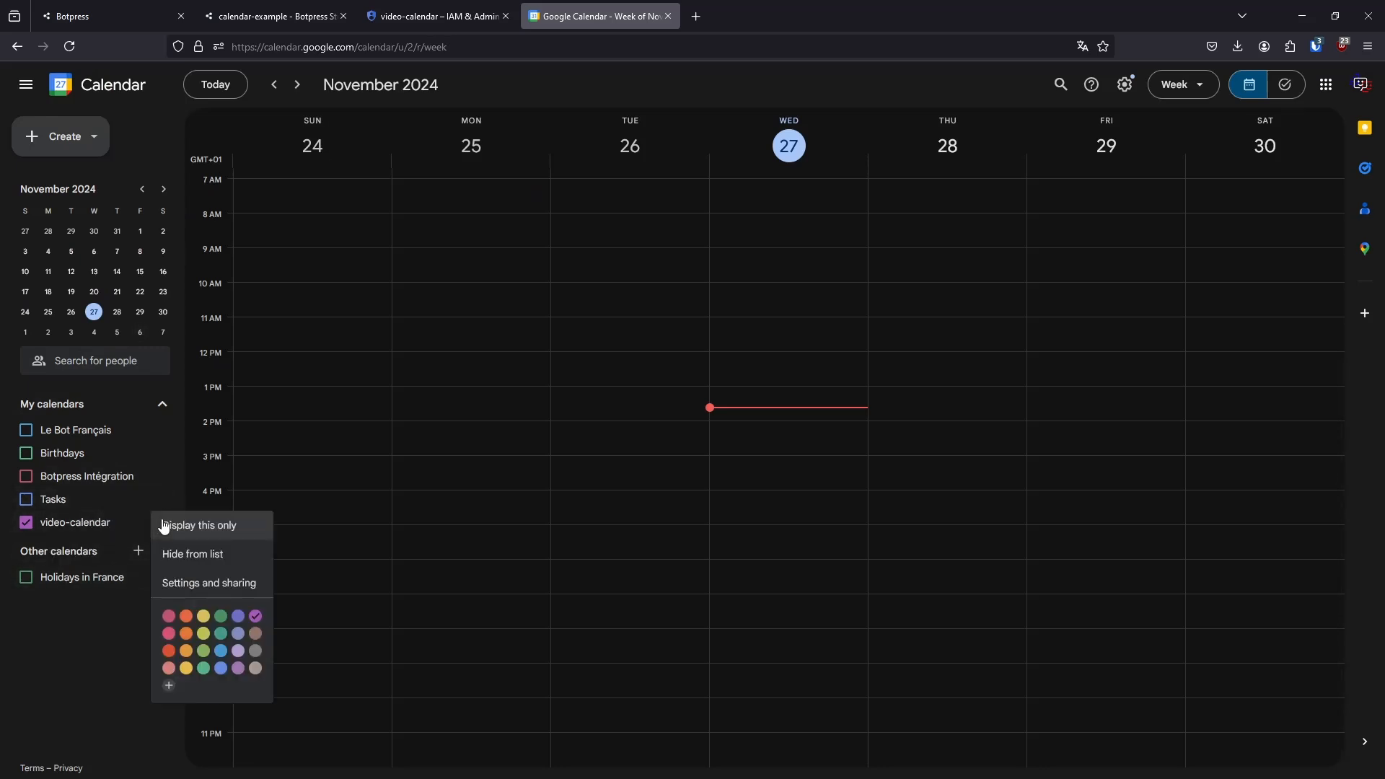
click(195, 583)
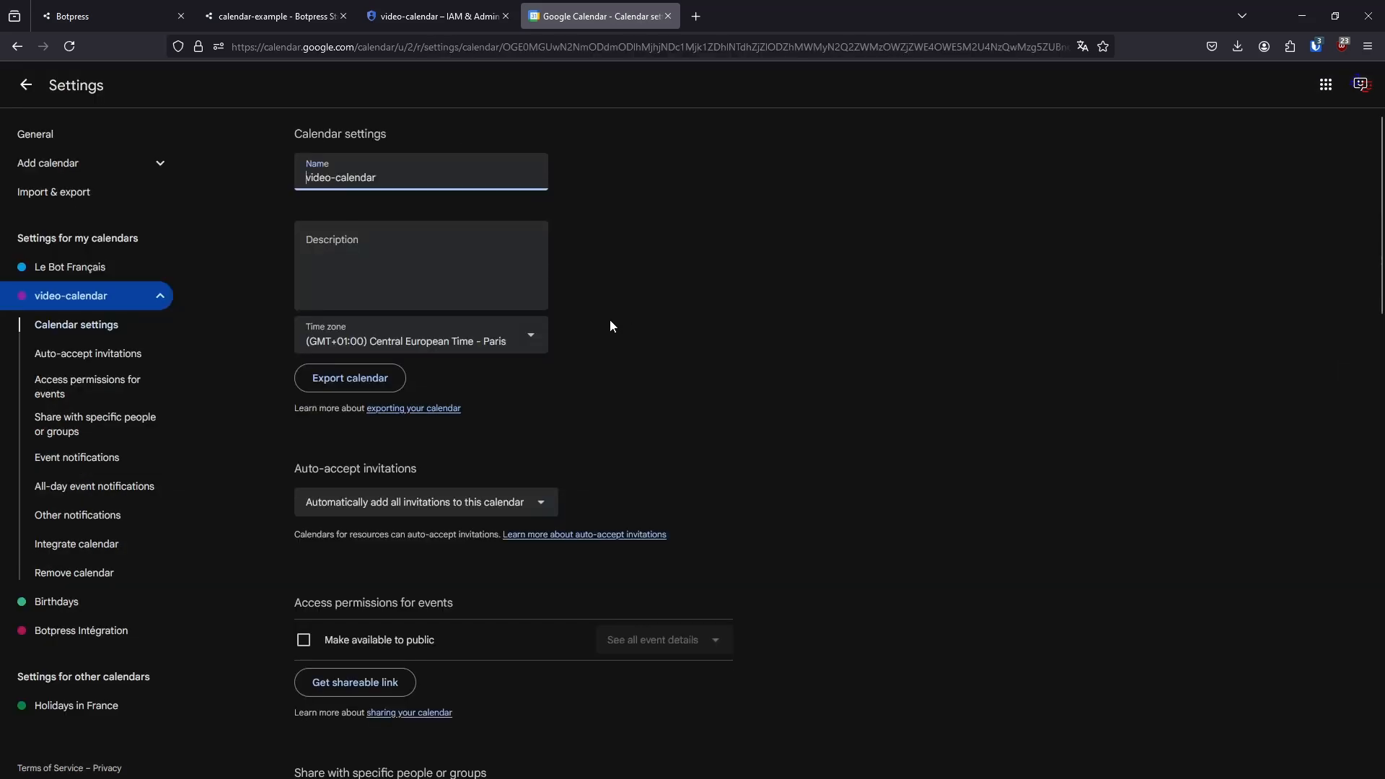
Copy video-calendar's calendar ID from its integration settings into the Calendar ID field of the Botpress integration
scroll(817, 415, down, 2)
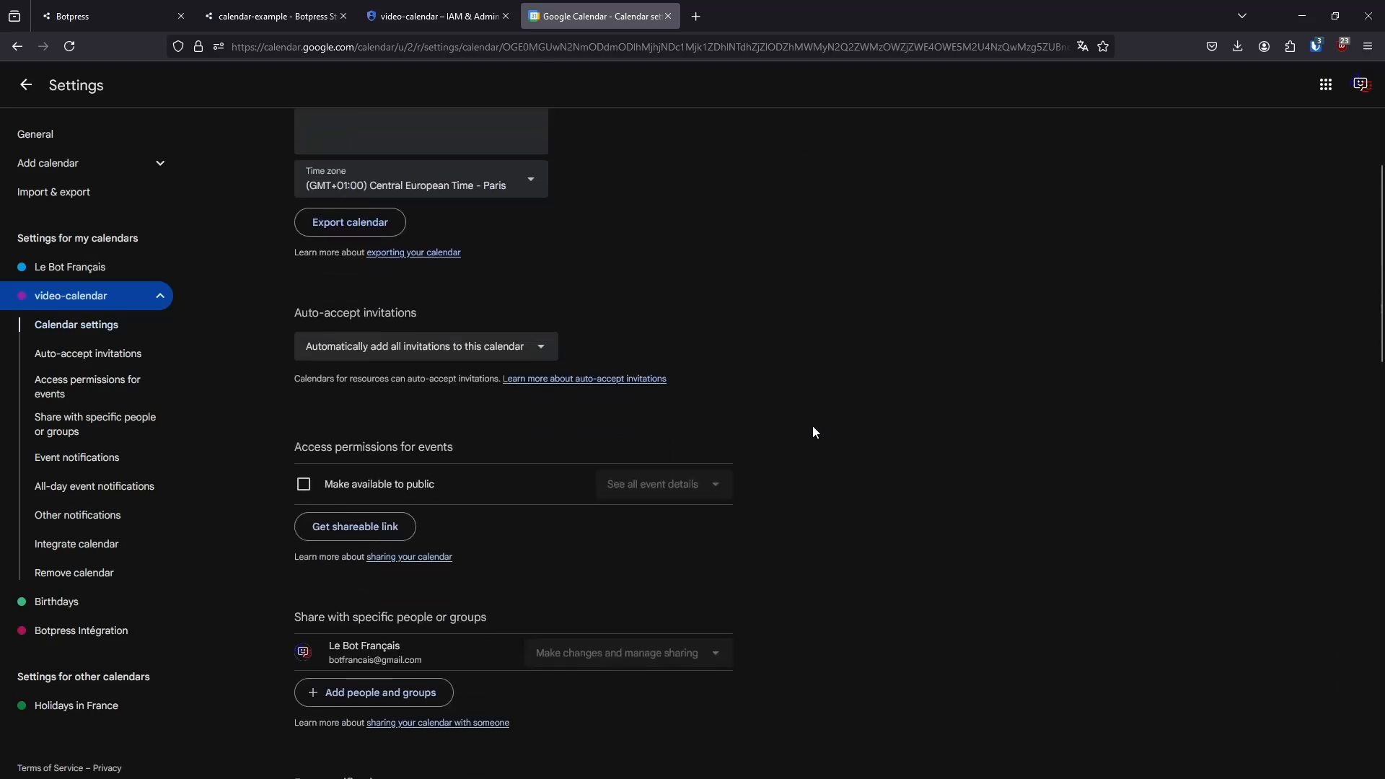
scroll(801, 448, down, 3)
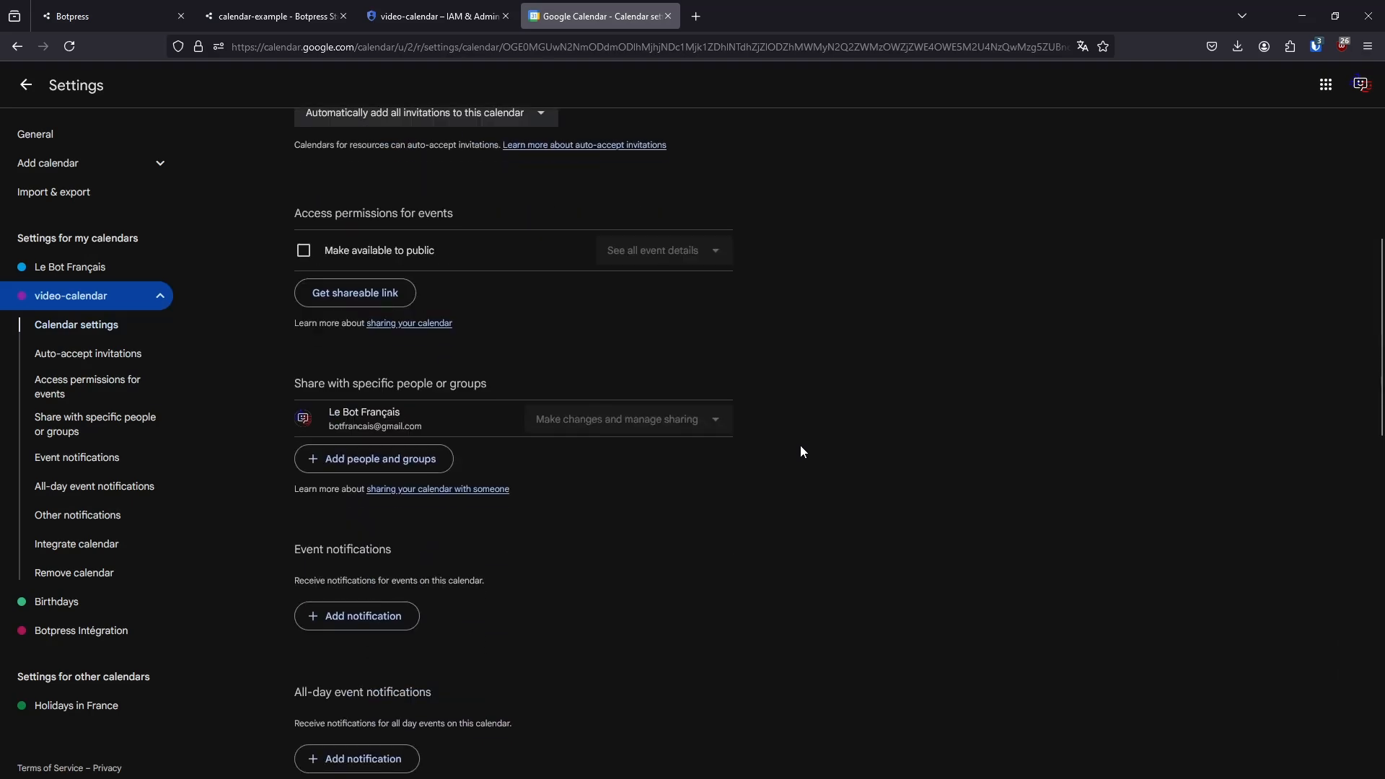
scroll(782, 439, down, 8)
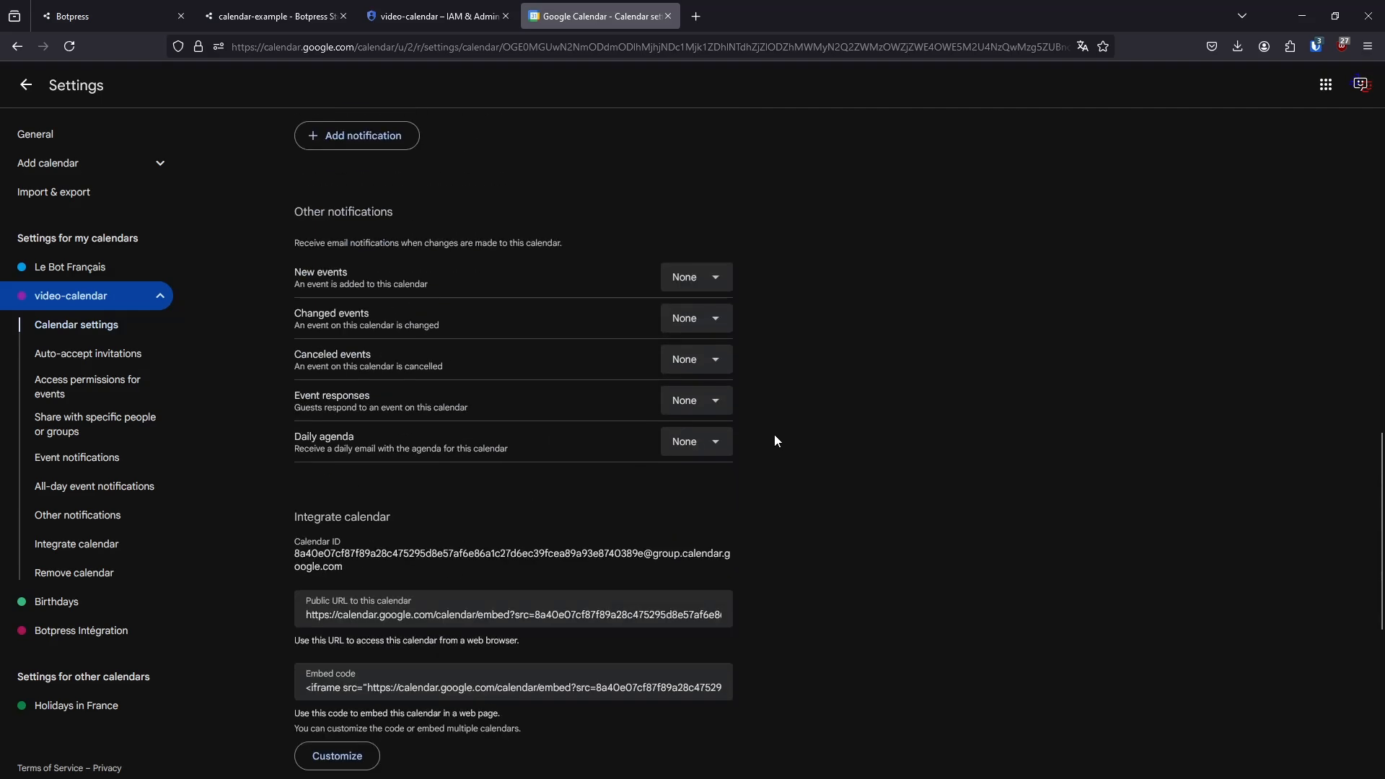
drag(315, 562, 294, 555)
key(ctrl+c)
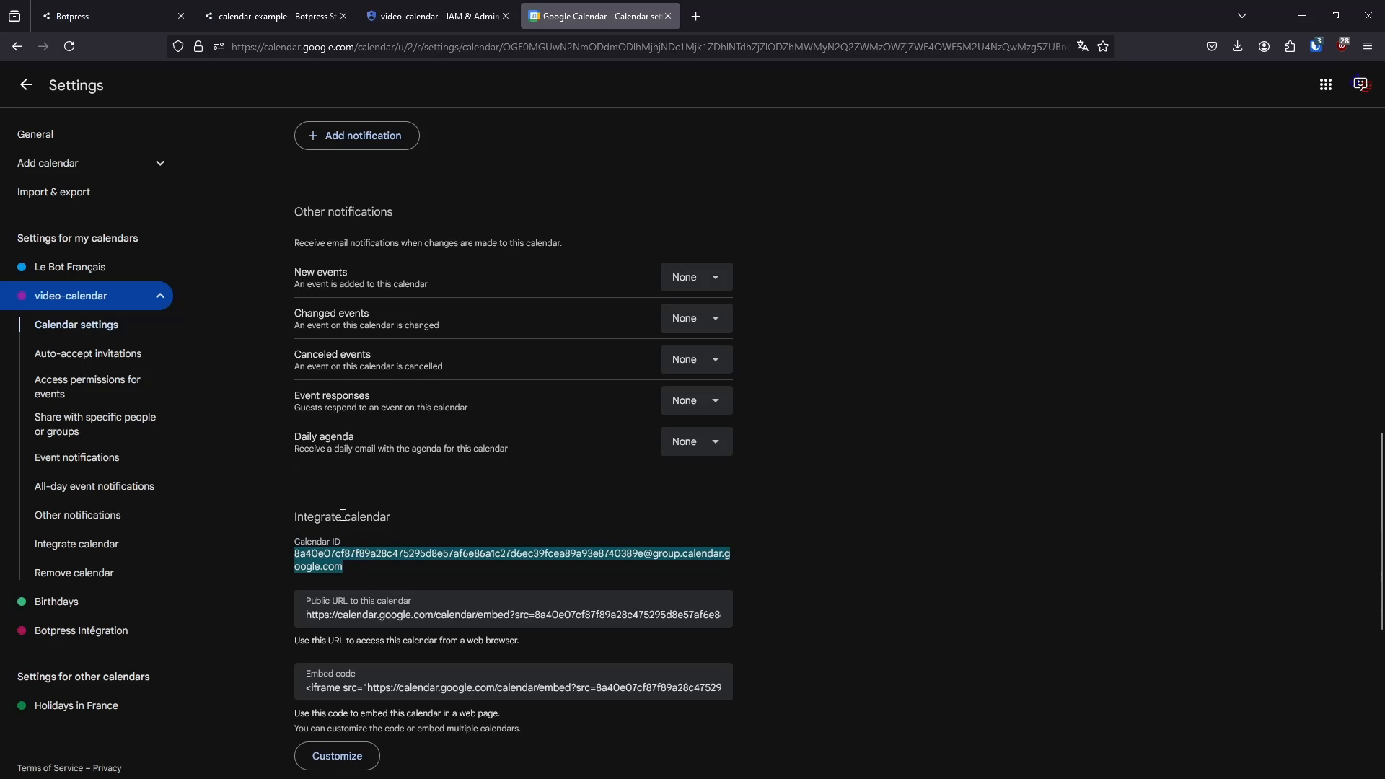
click(235, 10)
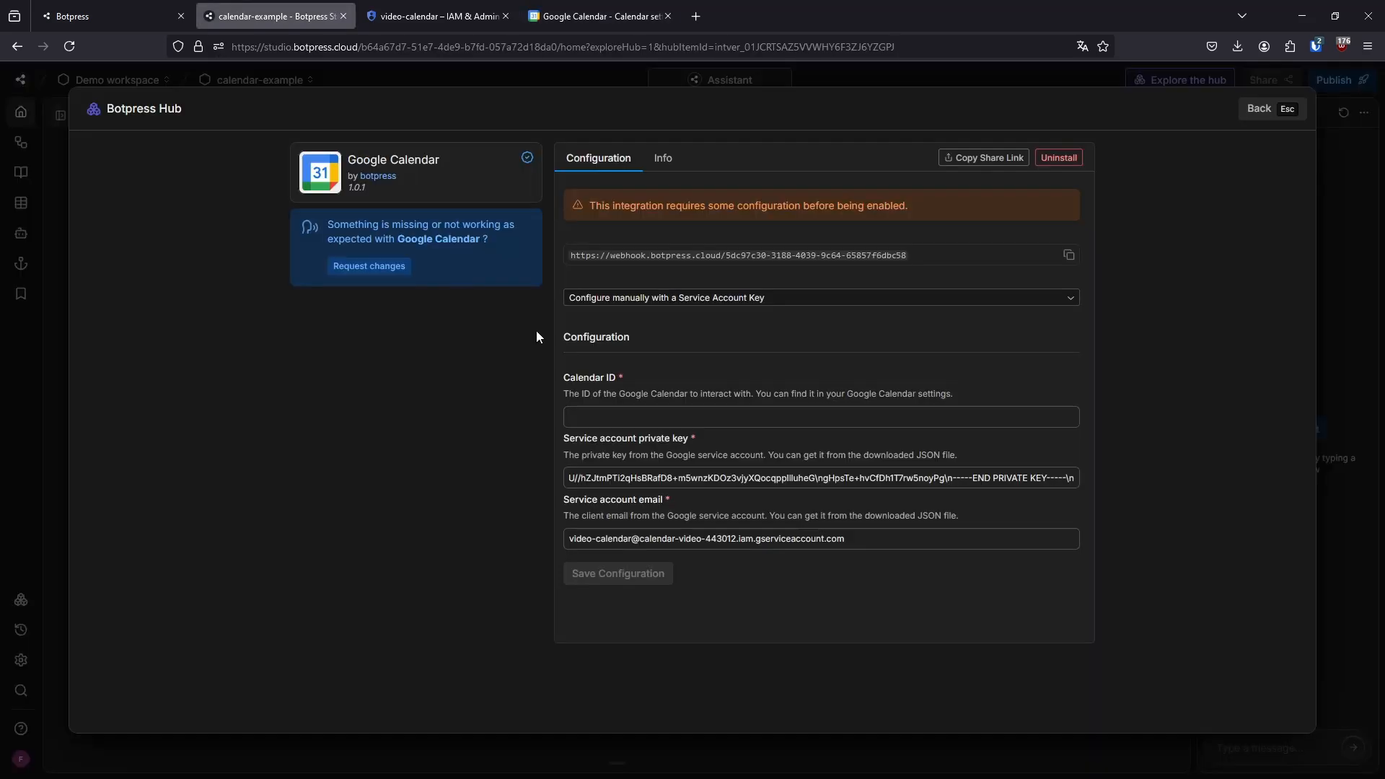
click(640, 412)
key(ctrl+v)
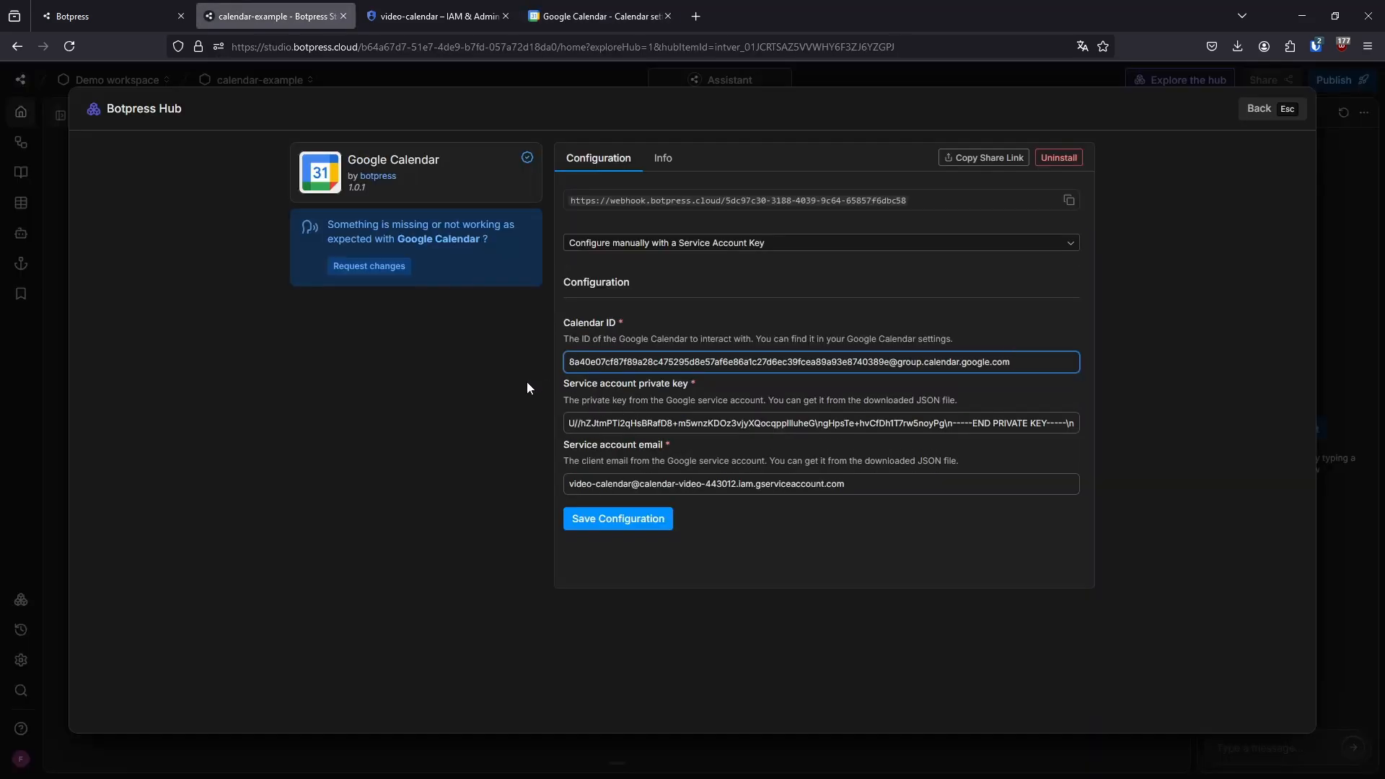
click(486, 372)
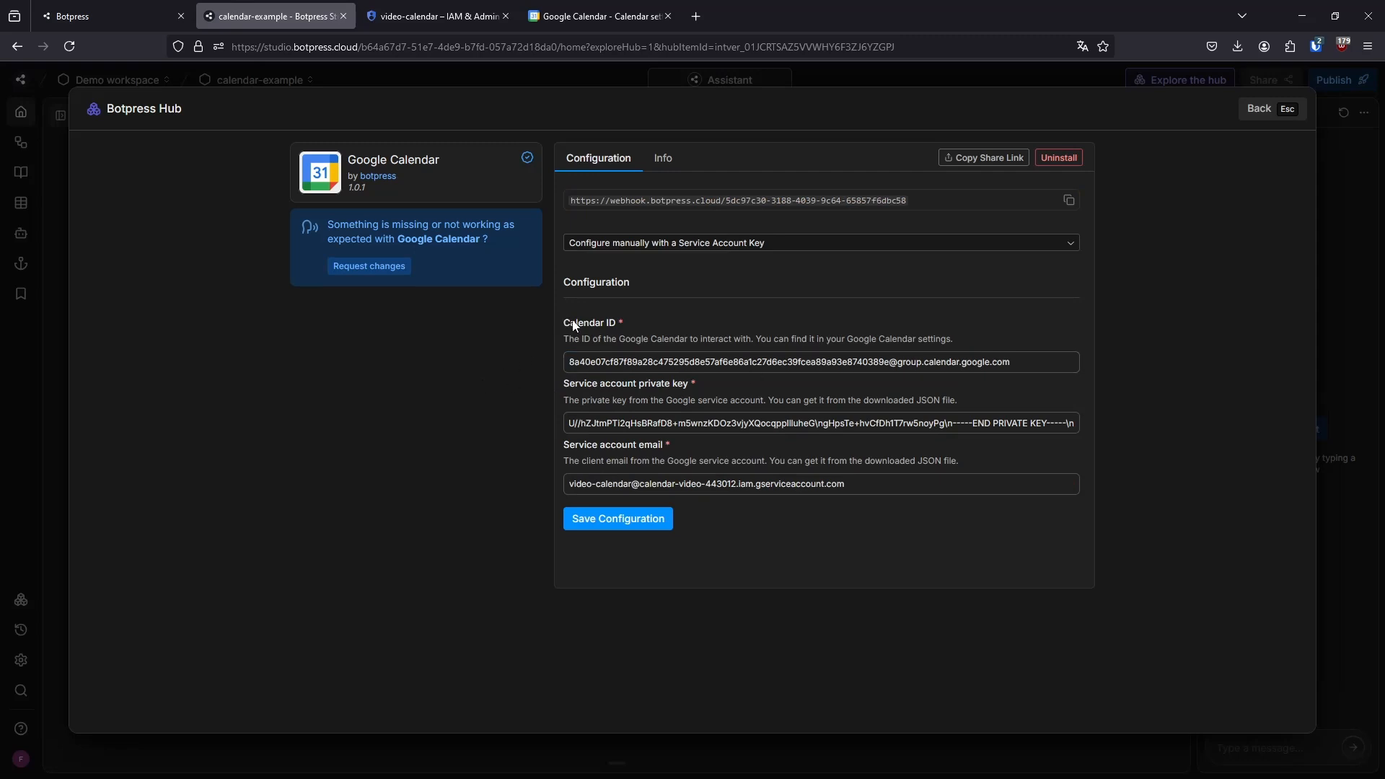
Copy the service account email from the Botpress integration and return to video-calendar's settings for sharing with specific people
triple_click(707, 481)
key(ctrl+c)
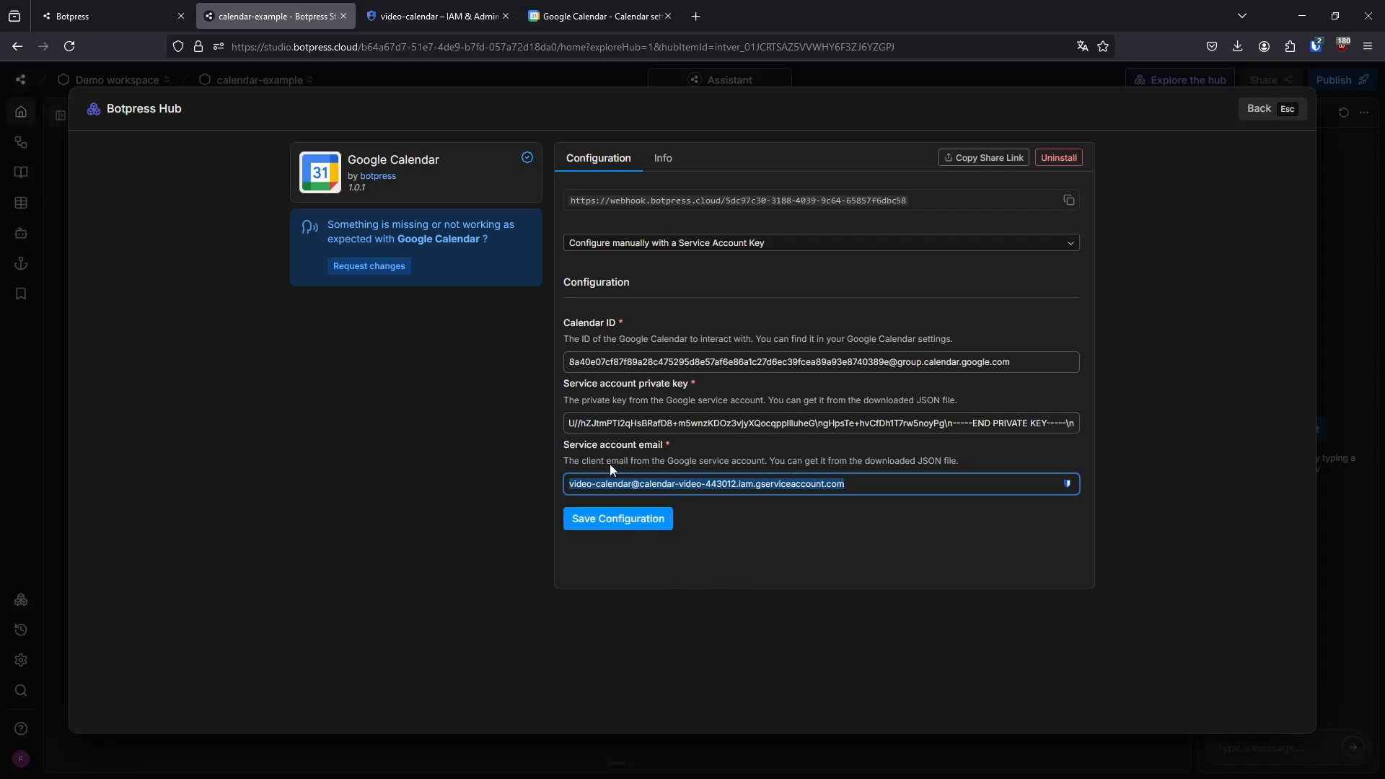
click(597, 16)
scroll(806, 460, down, 6)
scroll(806, 459, down, 1)
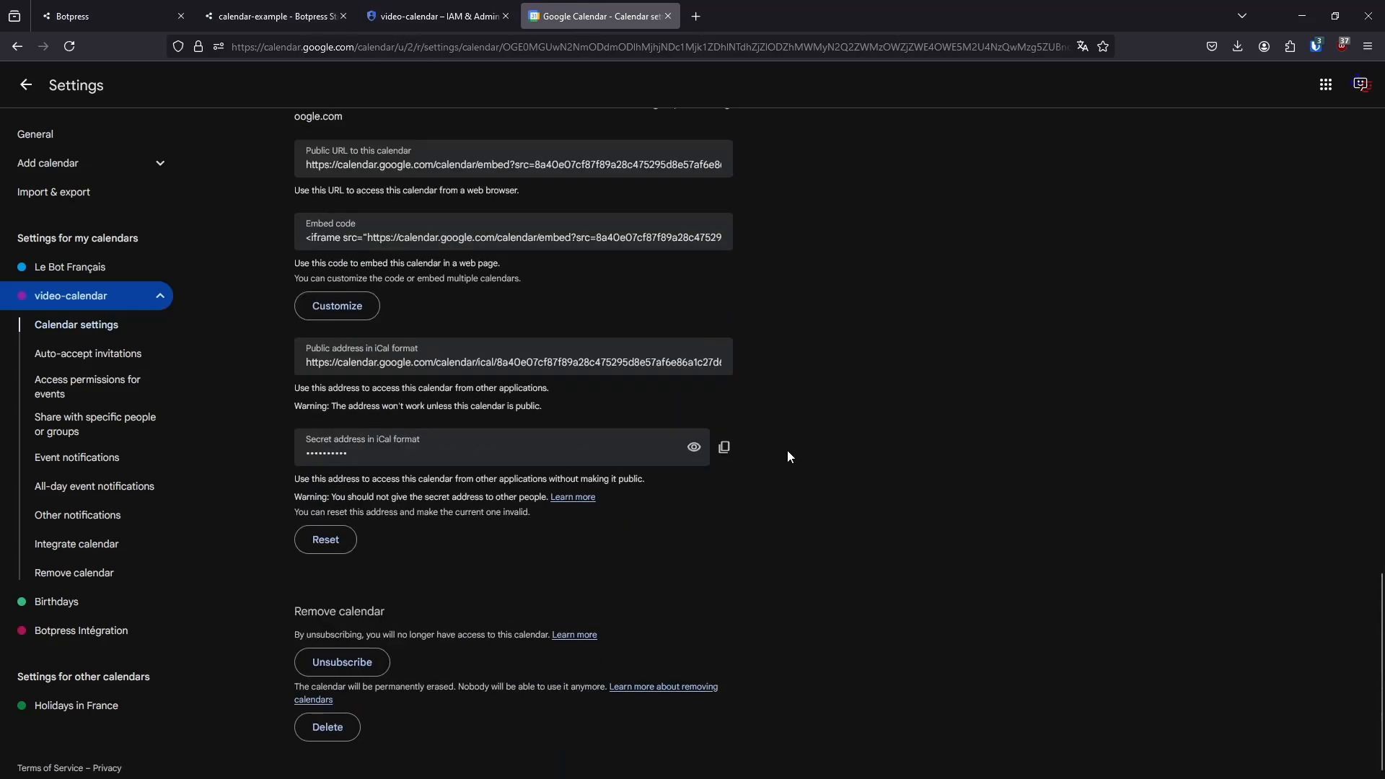
scroll(781, 496, up, 15)
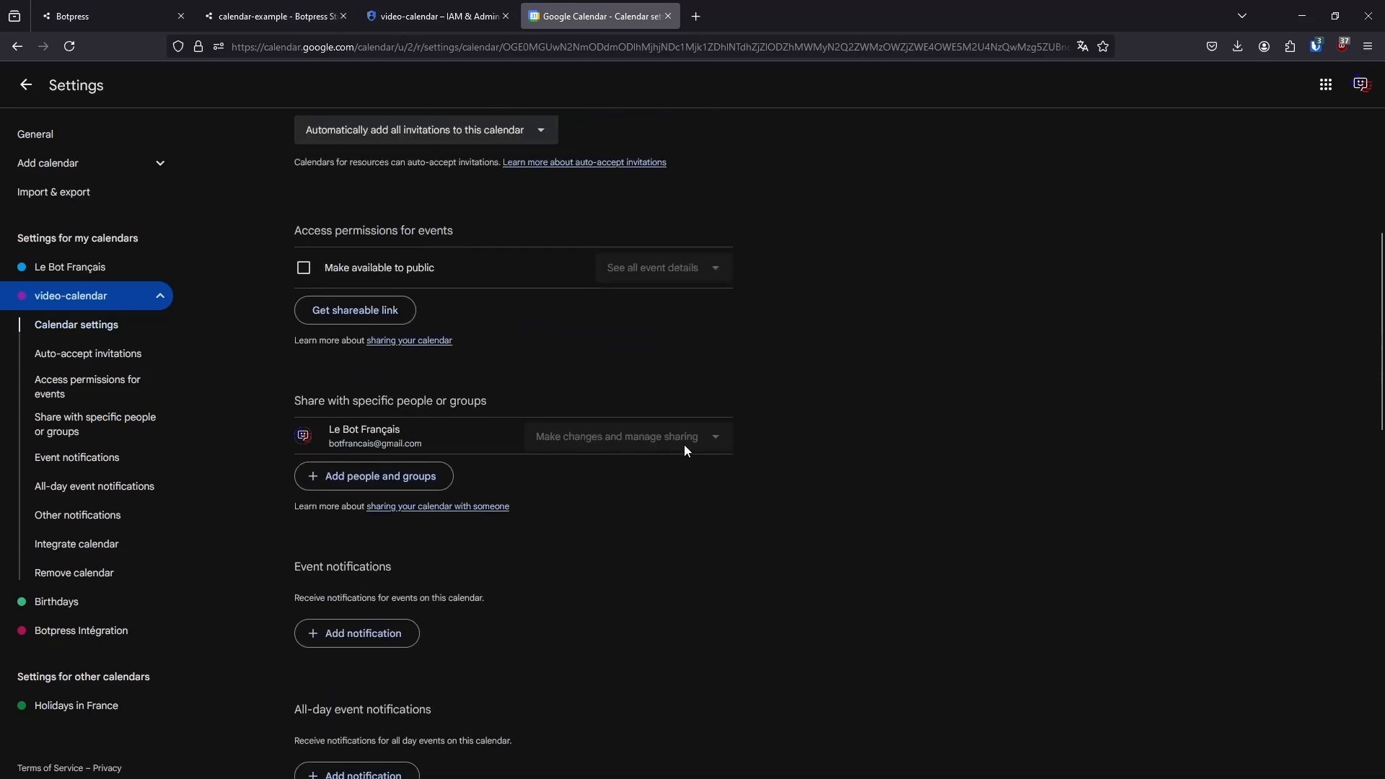
triple_click(341, 401)
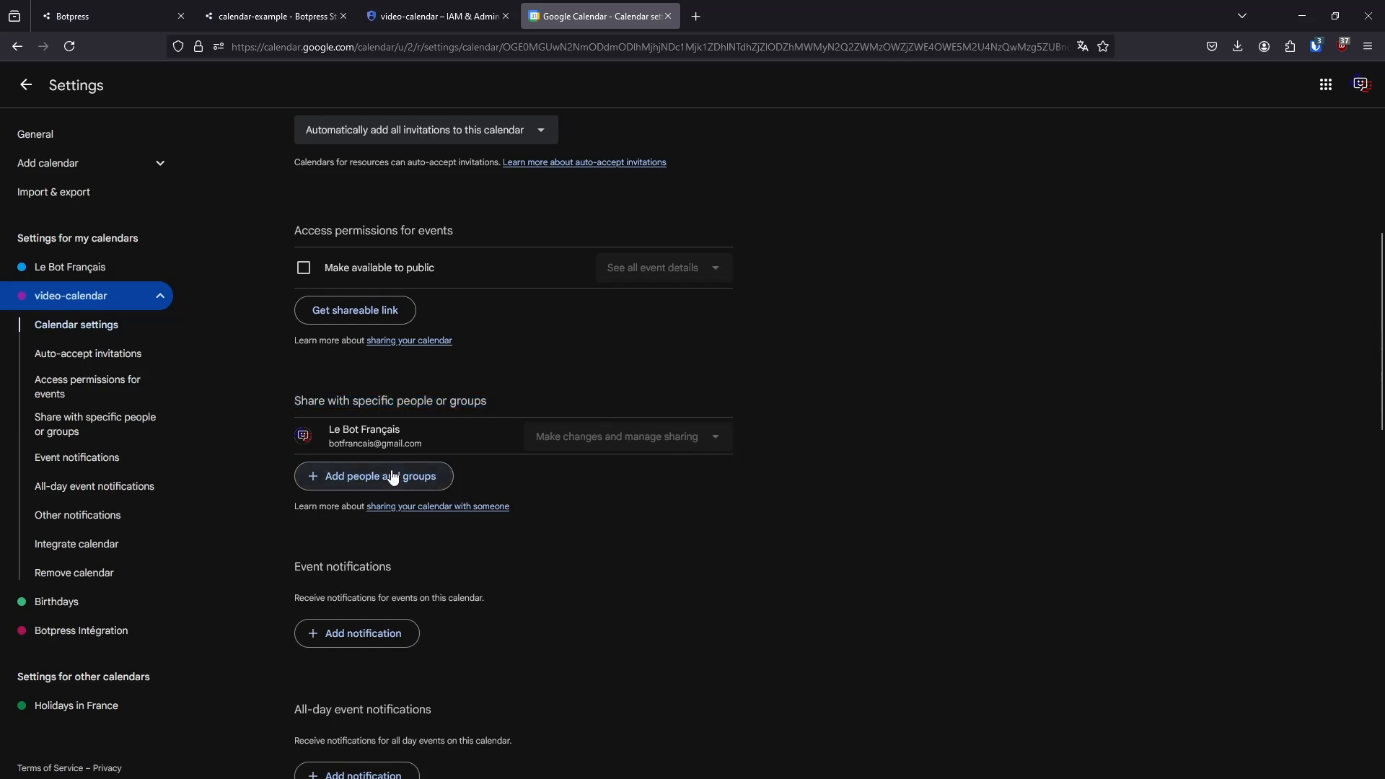
Share video-calendar with the copied service account email, granting the Make changes to events permission, and go back to the calendar view
click(361, 476)
key(ctrl+v)
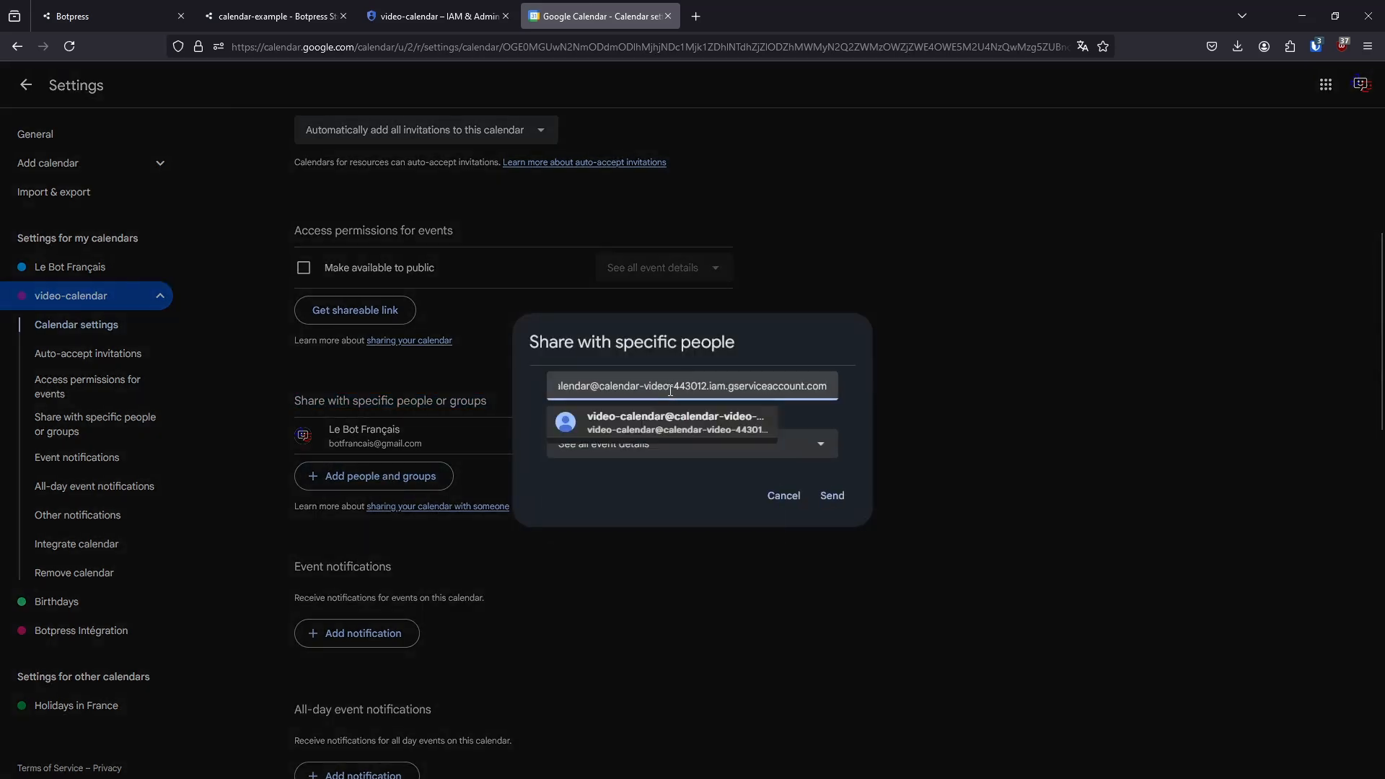
click(837, 406)
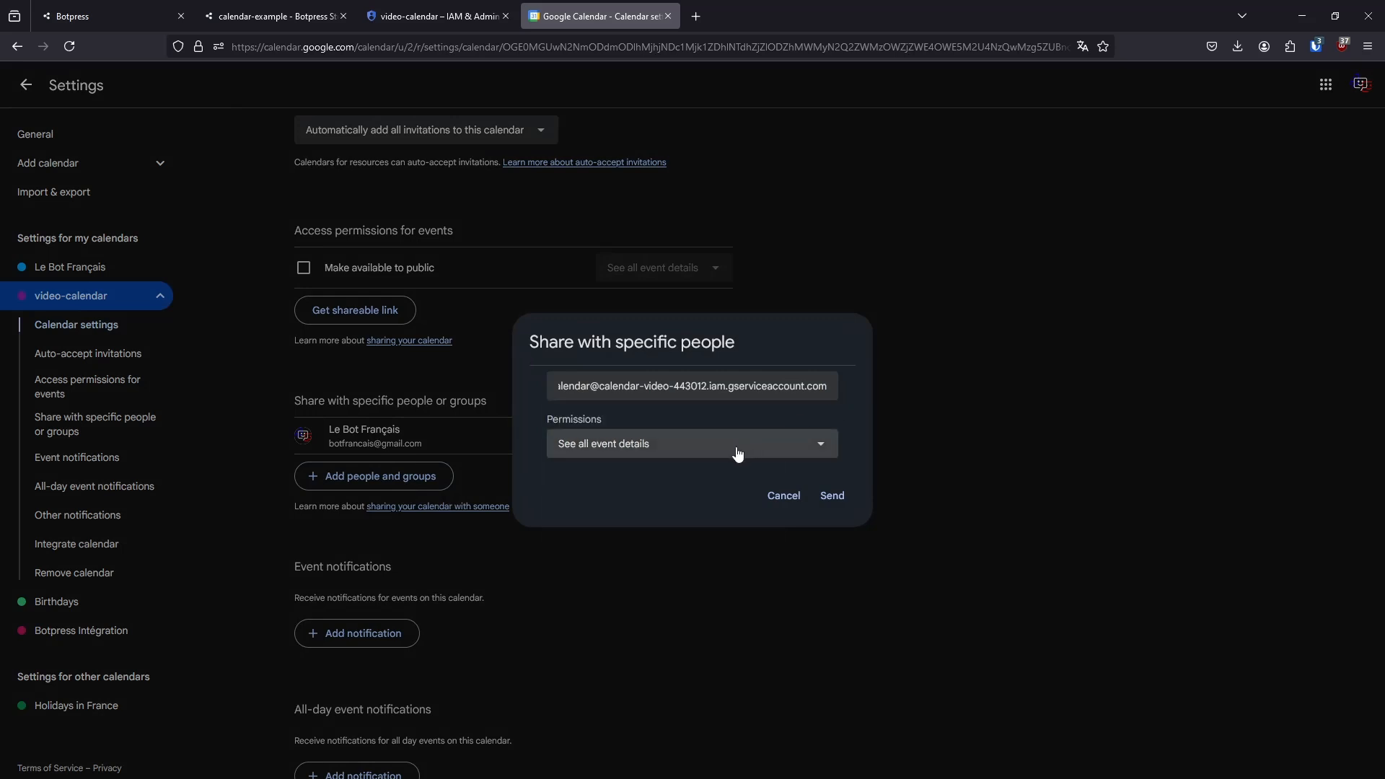
click(664, 443)
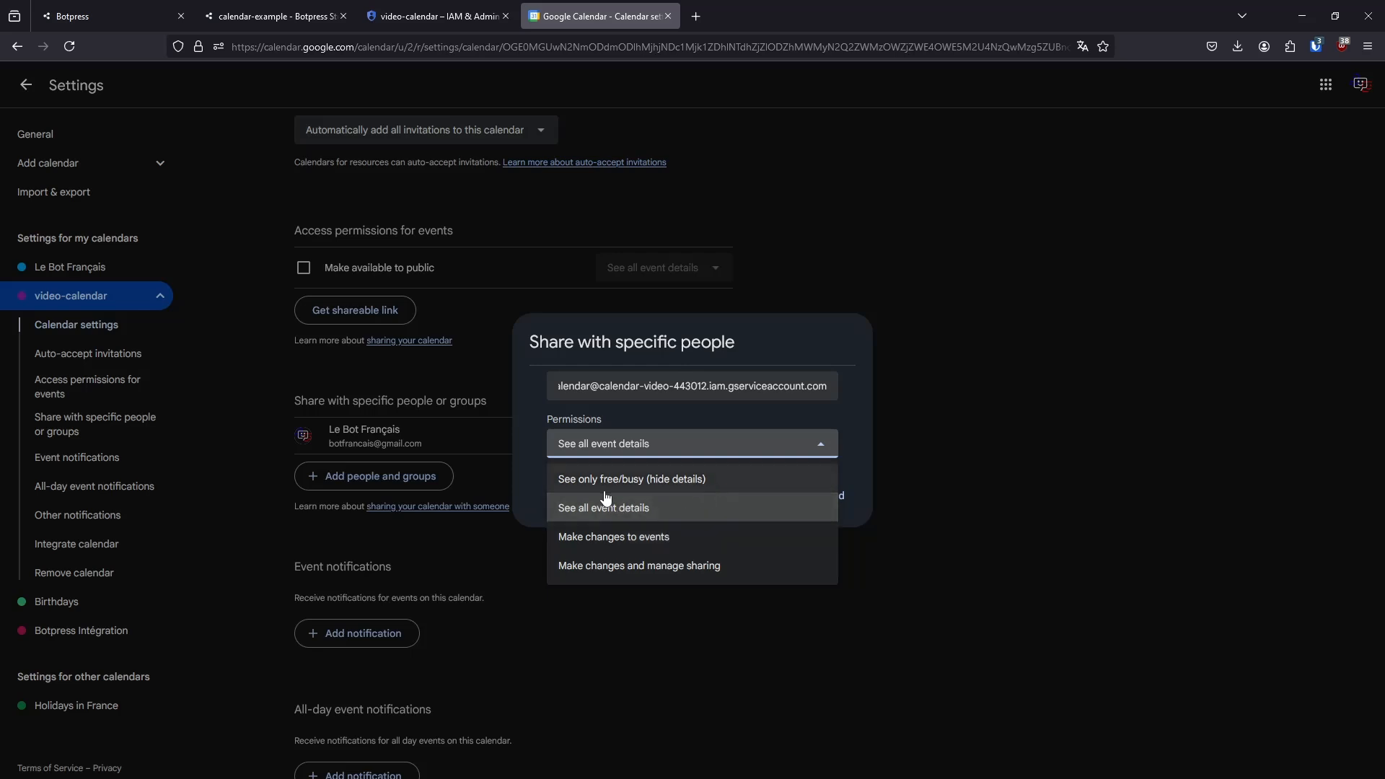
click(629, 536)
click(833, 497)
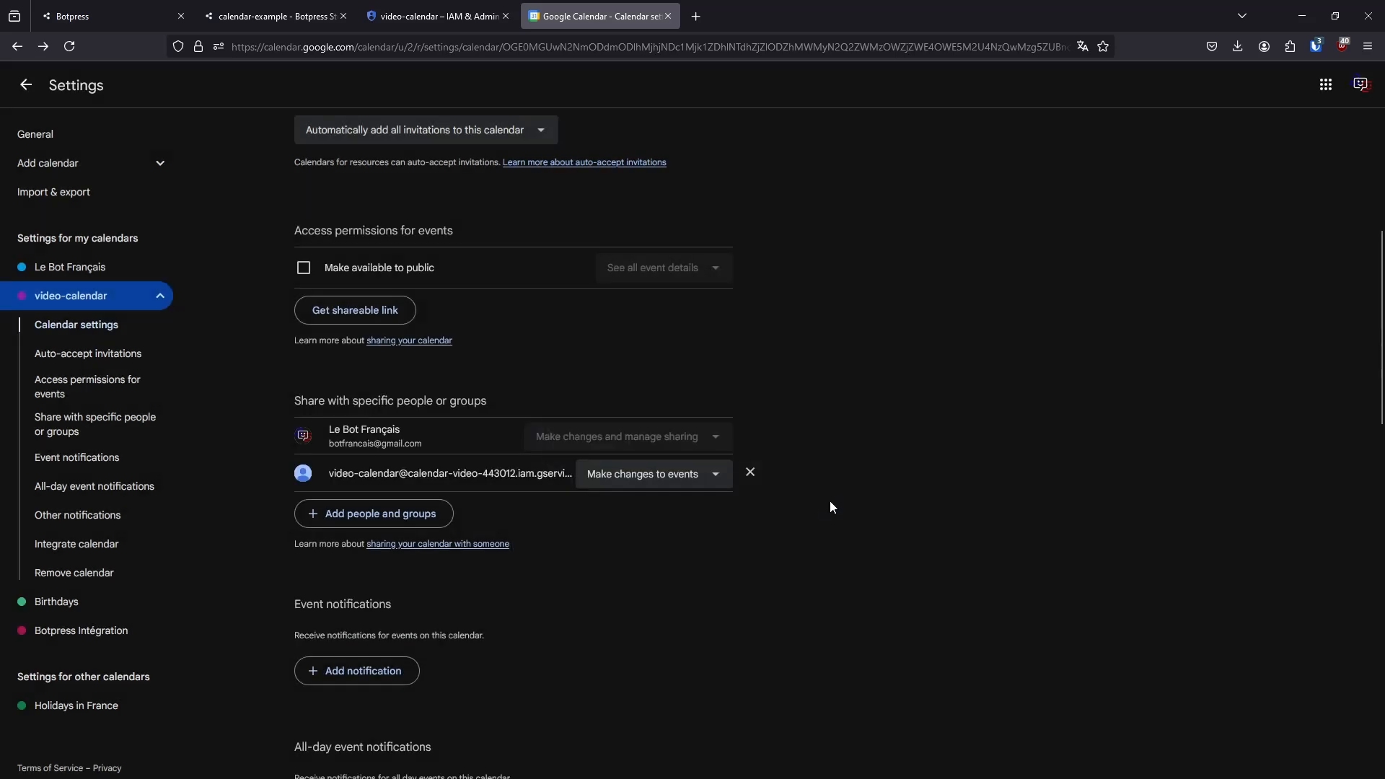
scroll(680, 426, up, 5)
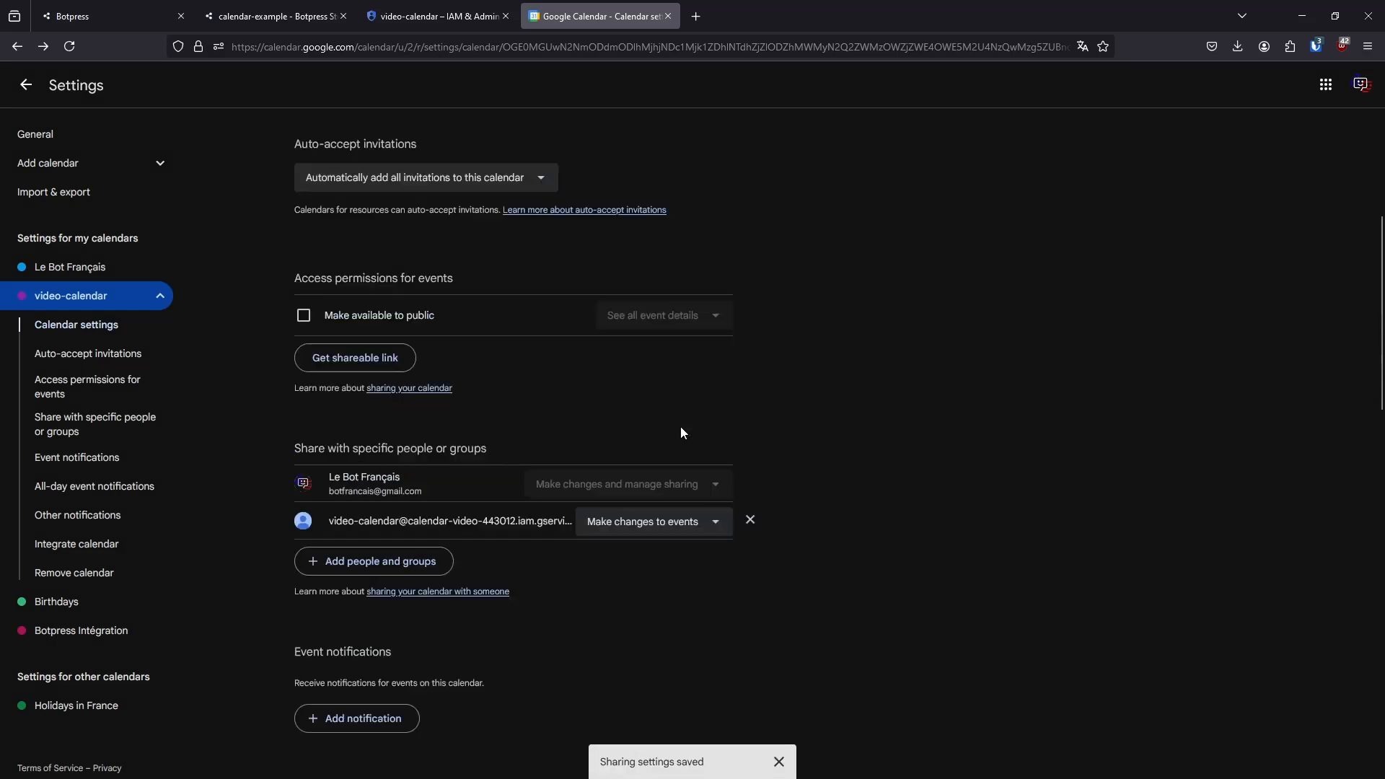
click(36, 97)
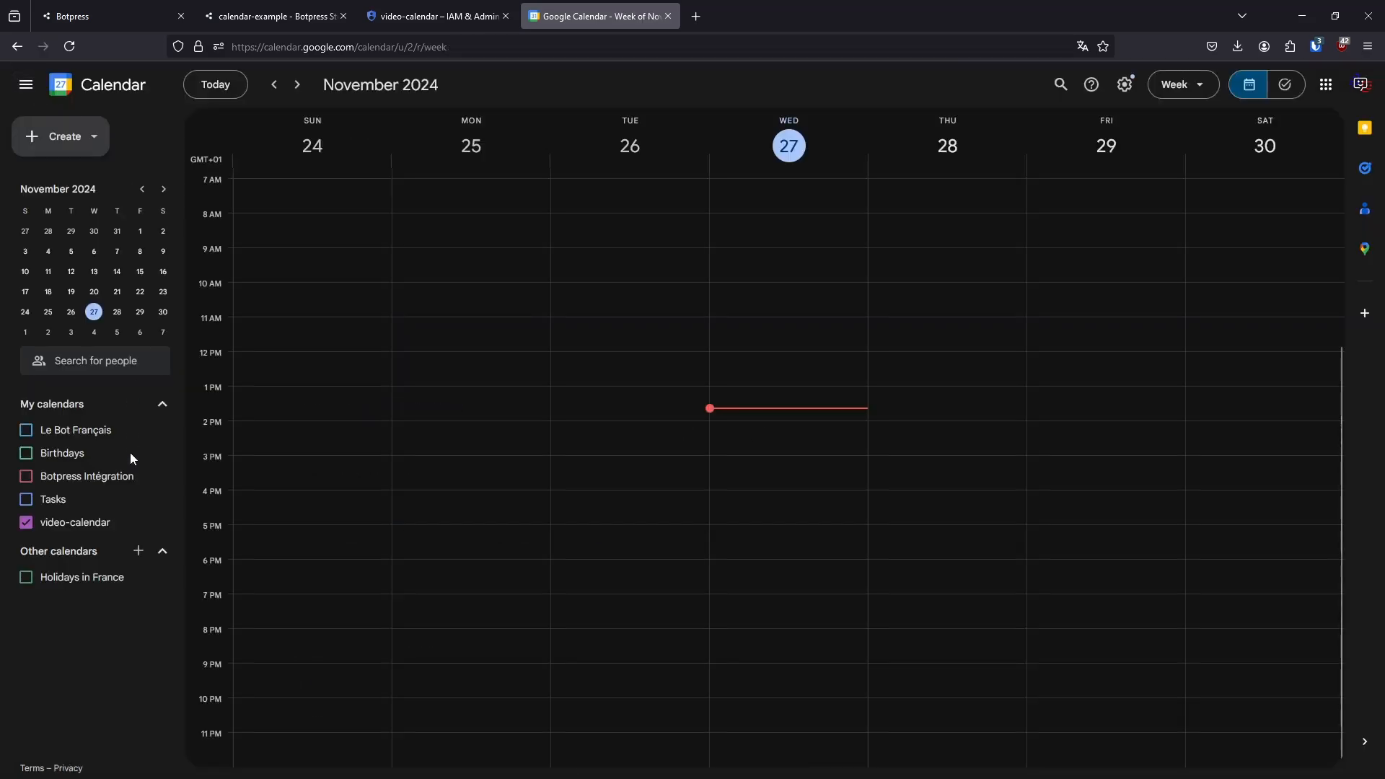
Switch back to Botpress, save the Google Calendar integration configuration and close the Hub
click(273, 16)
click(626, 520)
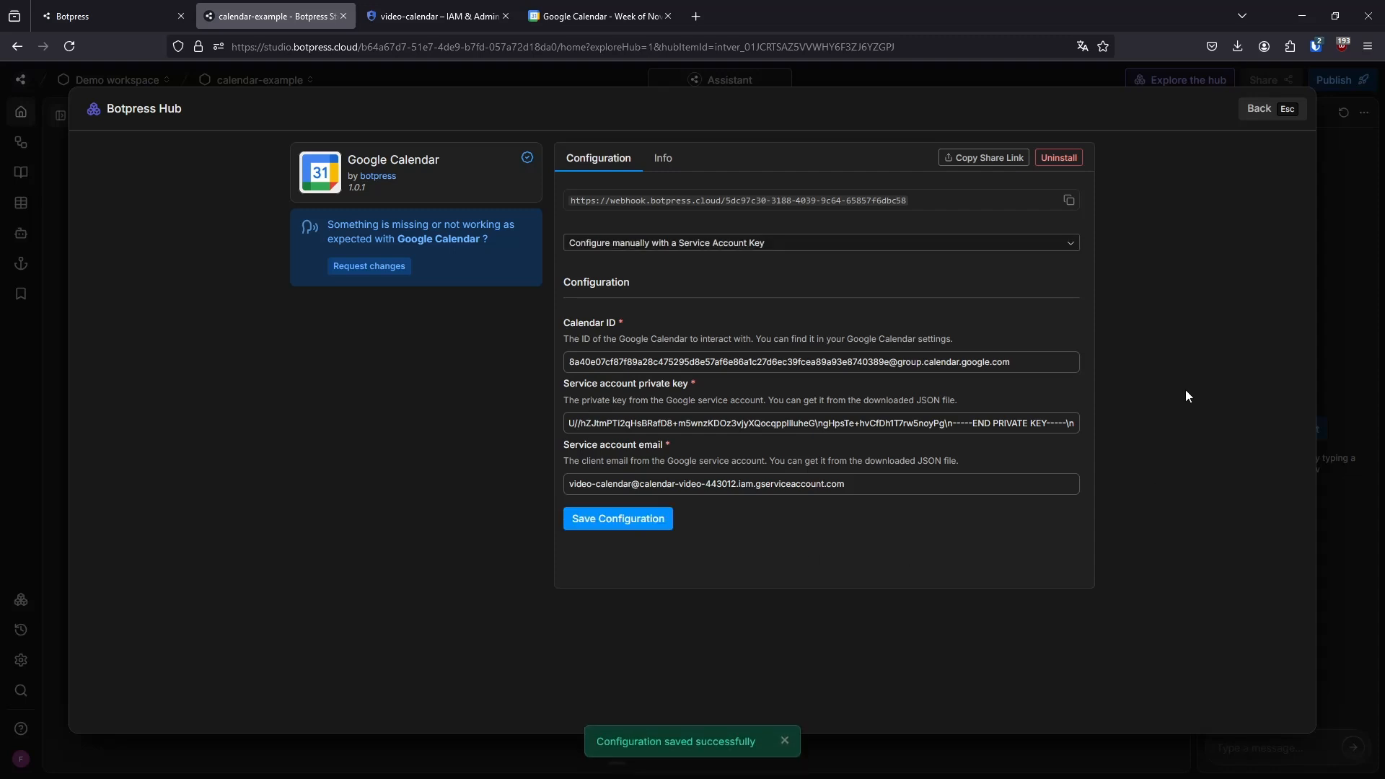
click(1257, 112)
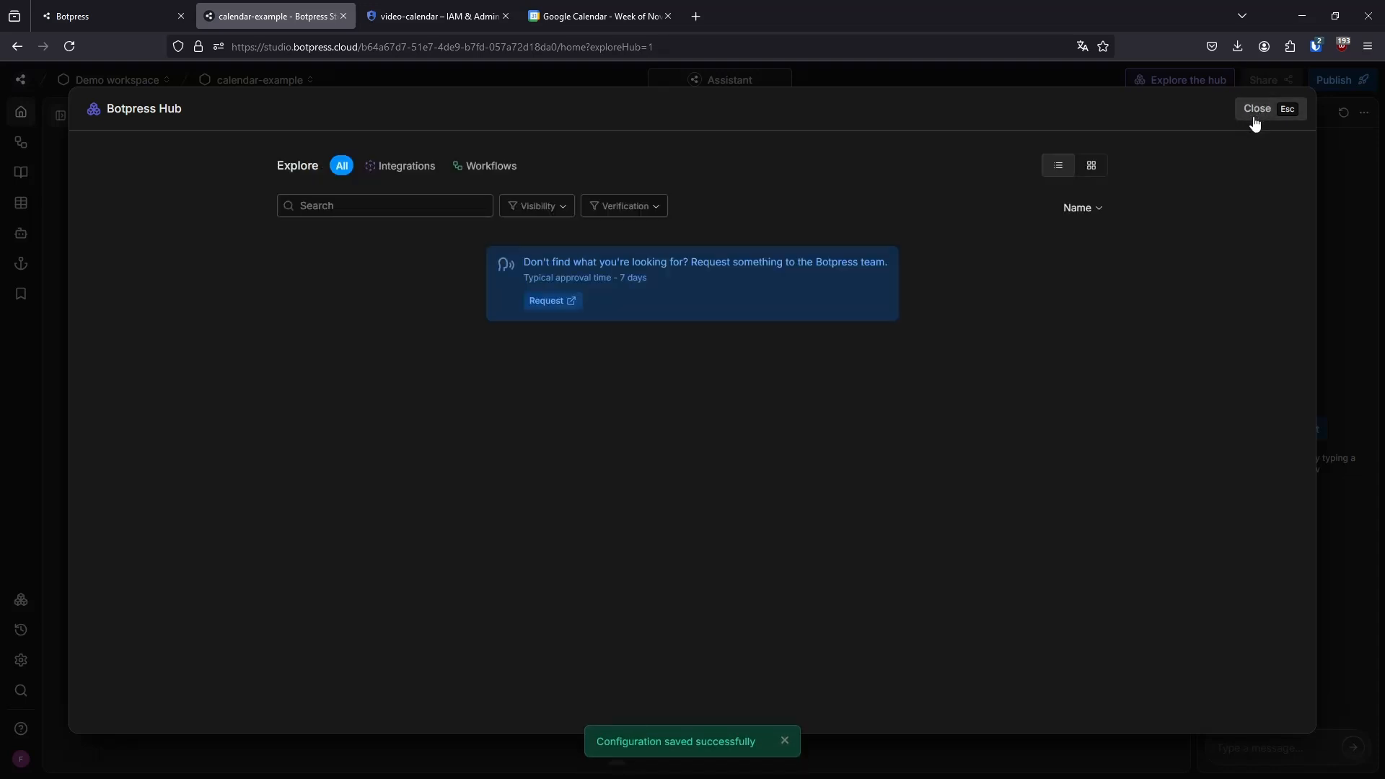
click(1257, 121)
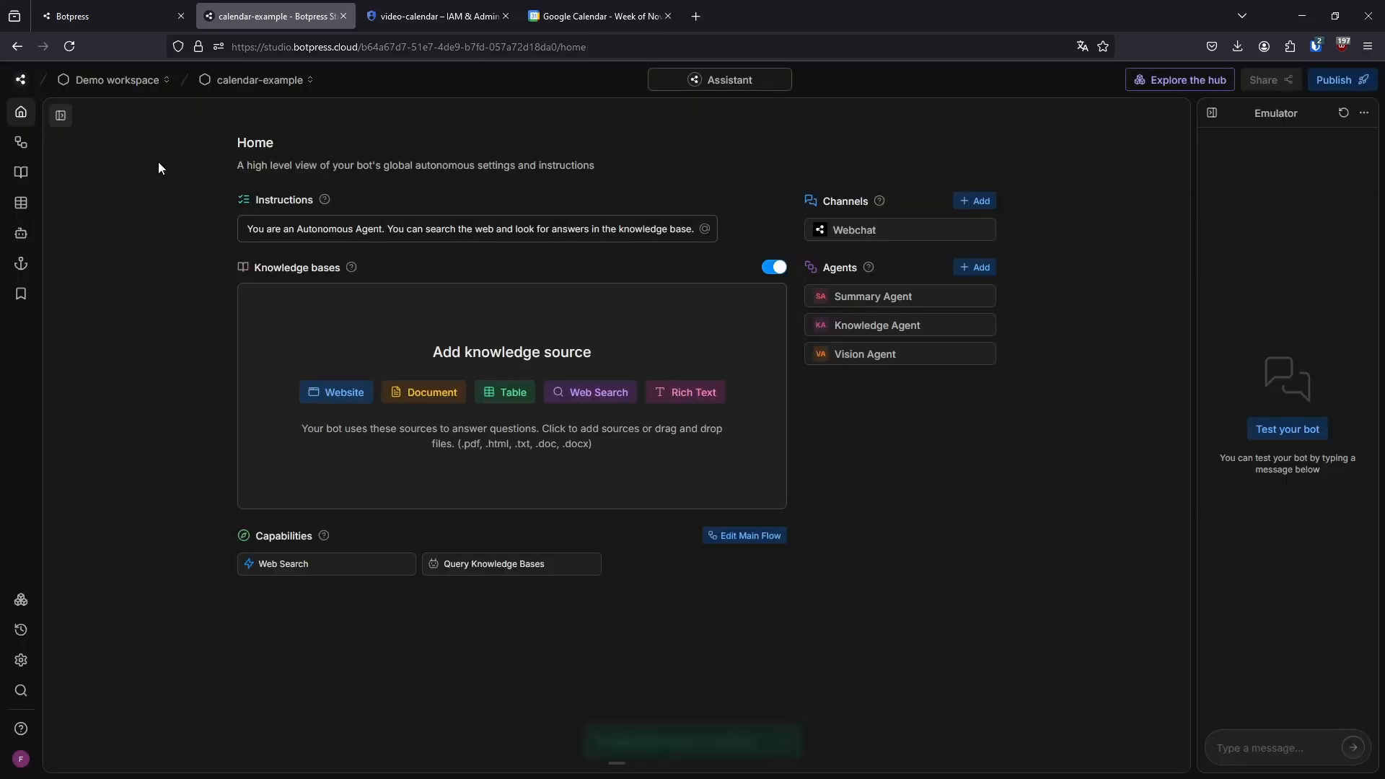
Delete the text note, the video and AutonomousNode from the Main workflow, and move the End node farther from Start
click(21, 142)
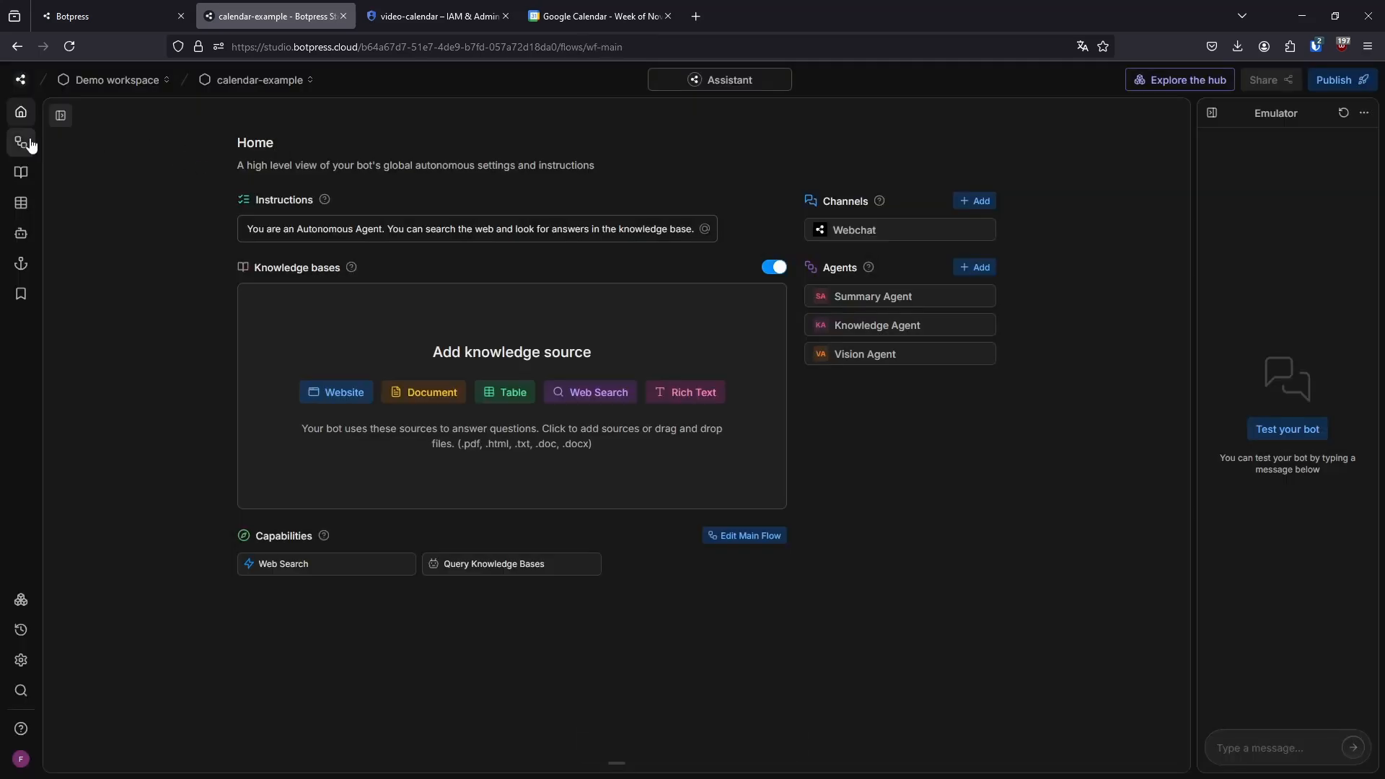
right_click(768, 364)
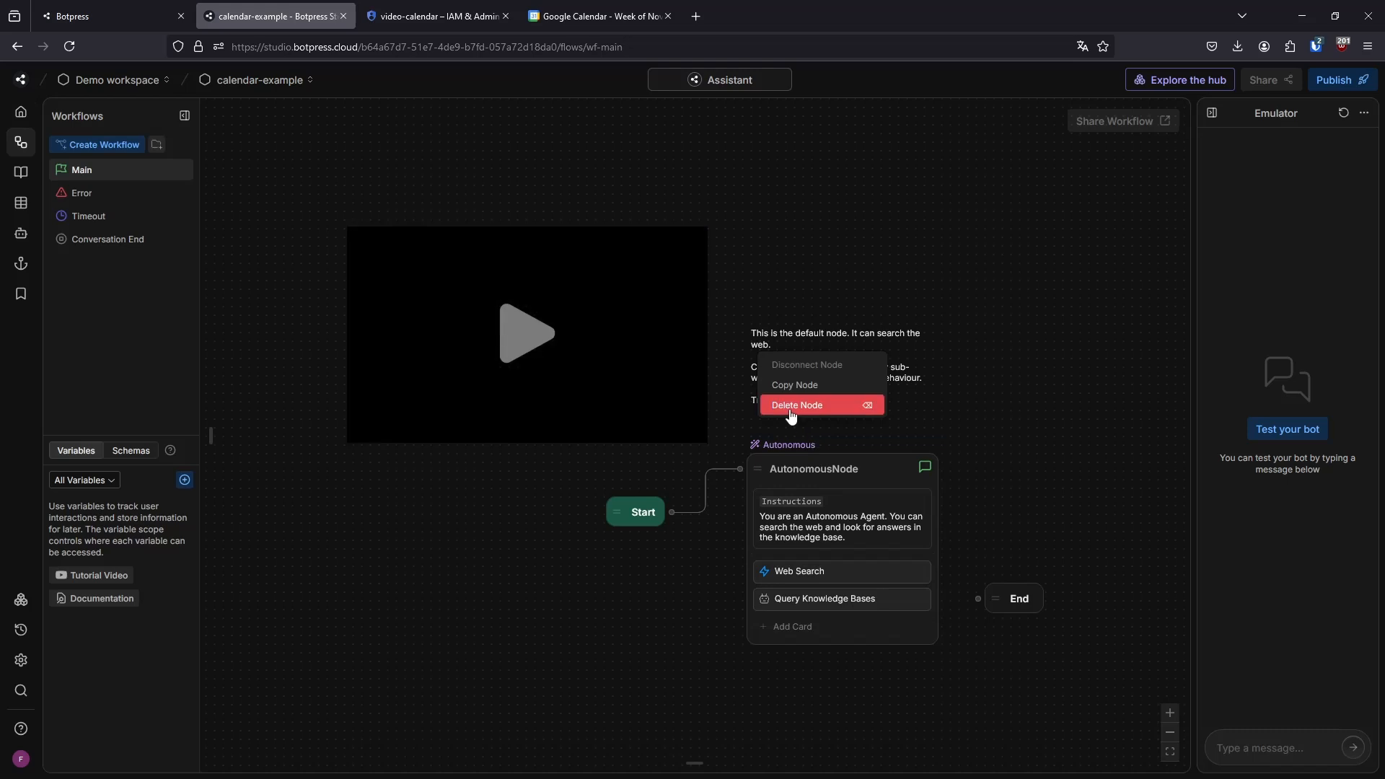
click(822, 402)
right_click(688, 380)
click(704, 428)
right_click(804, 482)
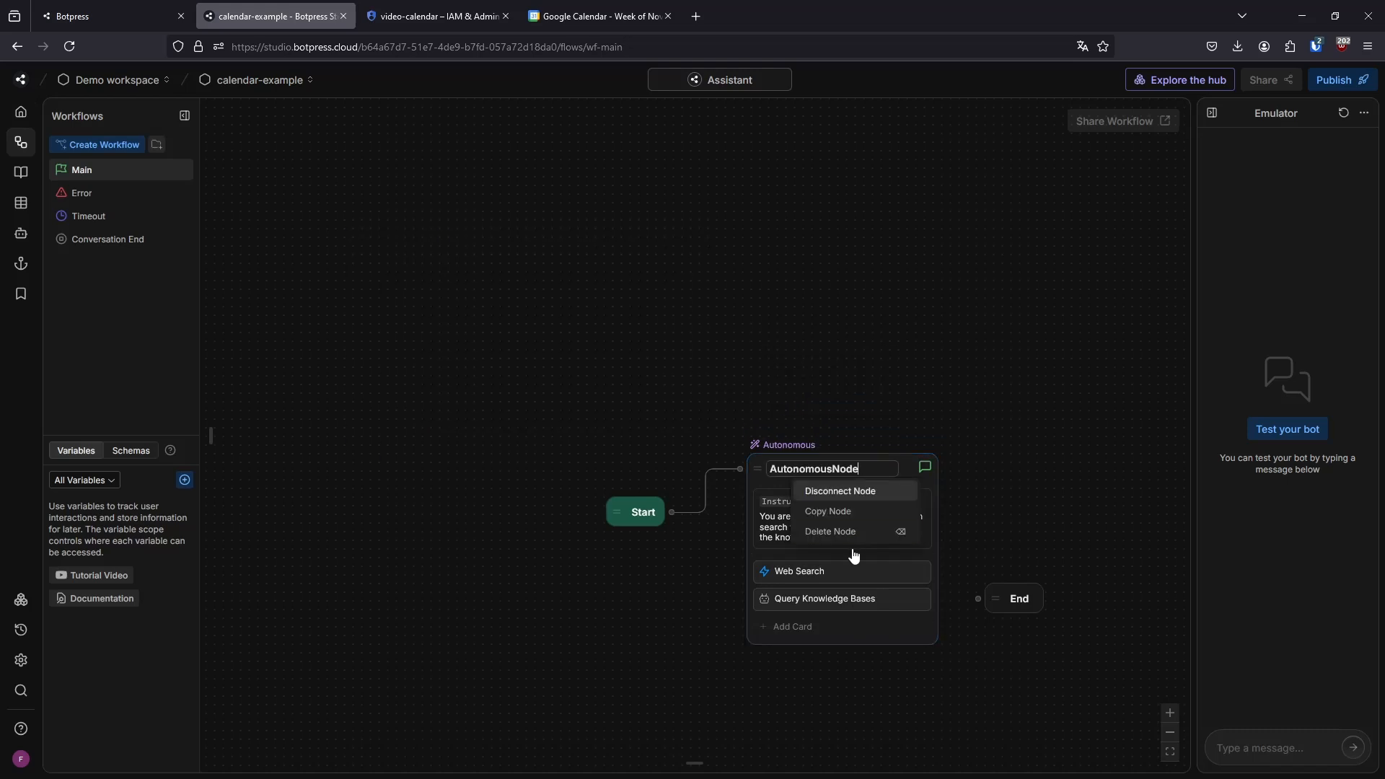
click(834, 534)
drag(568, 357, 413, 281)
drag(835, 522, 954, 520)
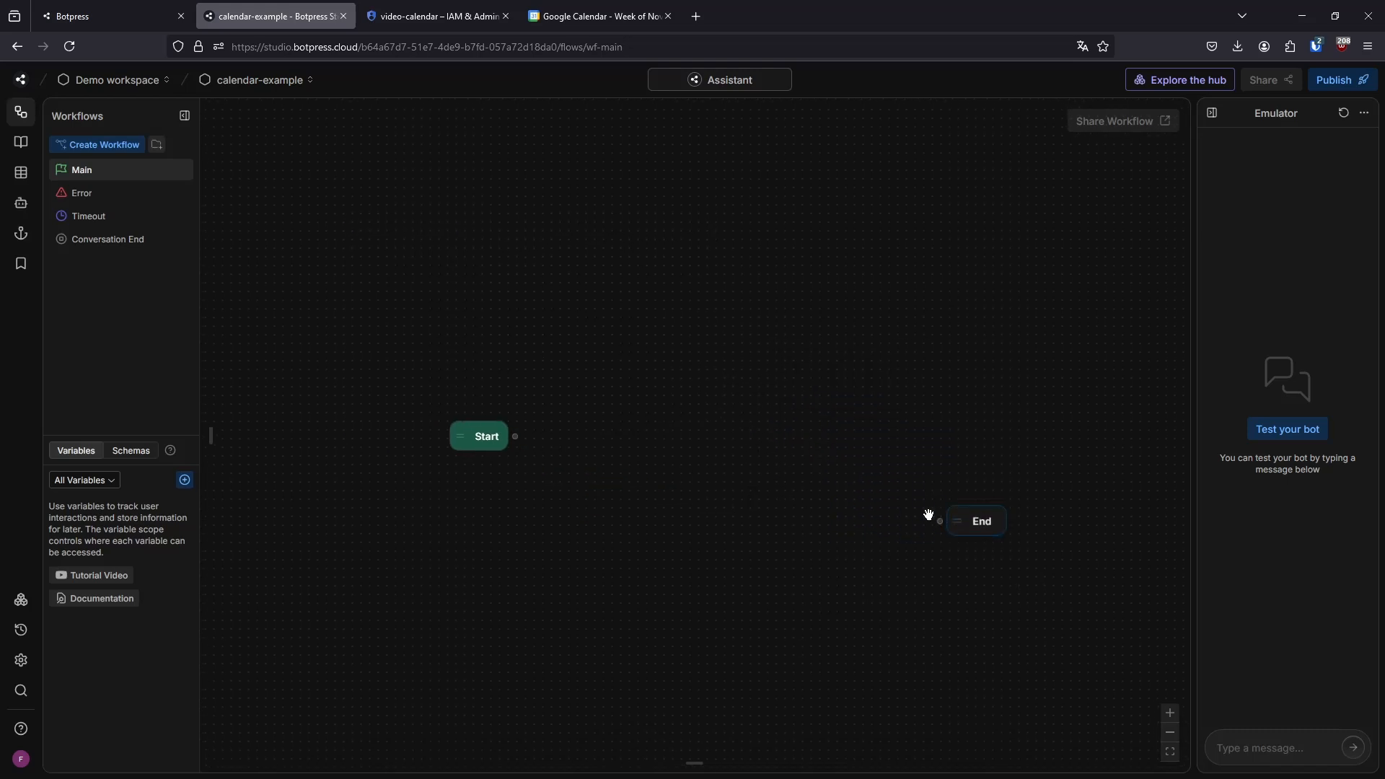
Locate the Google Calendar cards and add a Standard Node between Start and End in the Main workflow
mouse_move(214, 432)
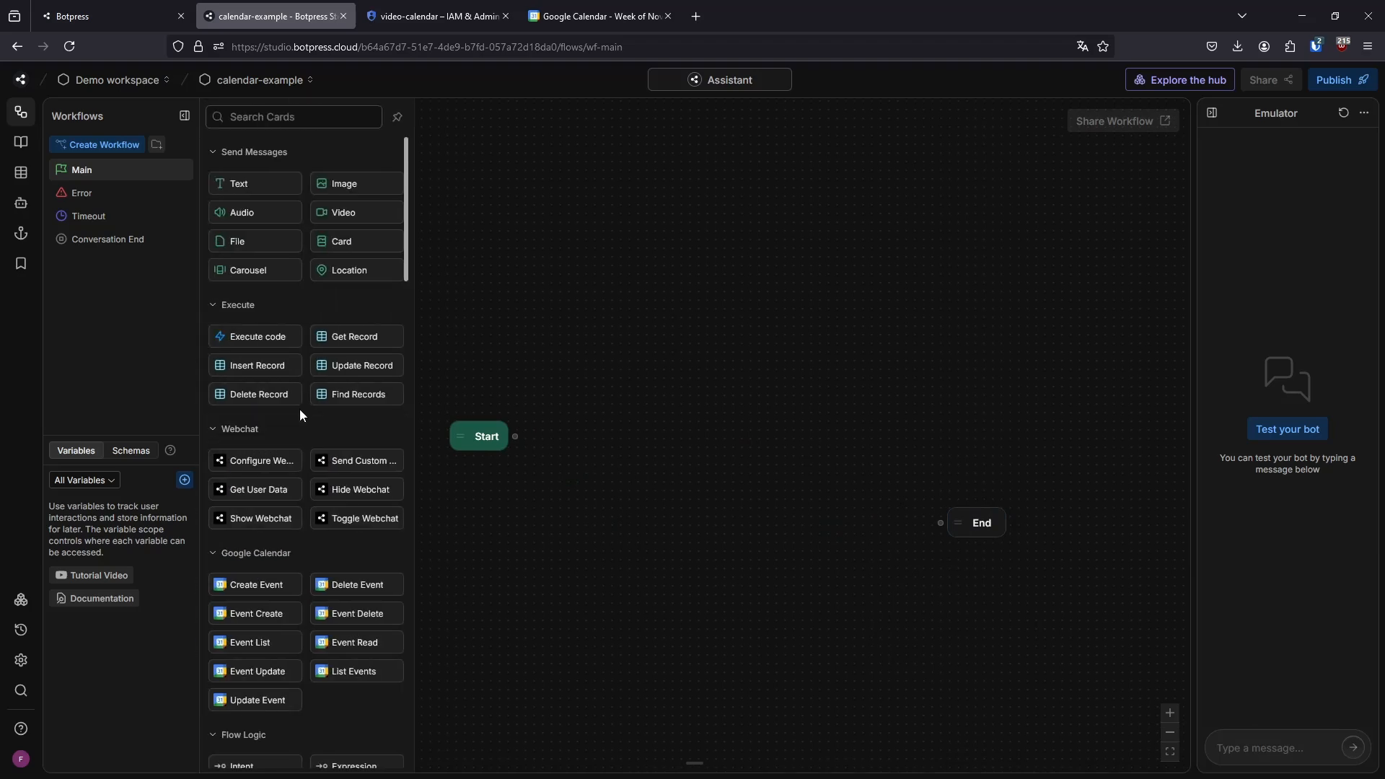
scroll(297, 413, down, 2)
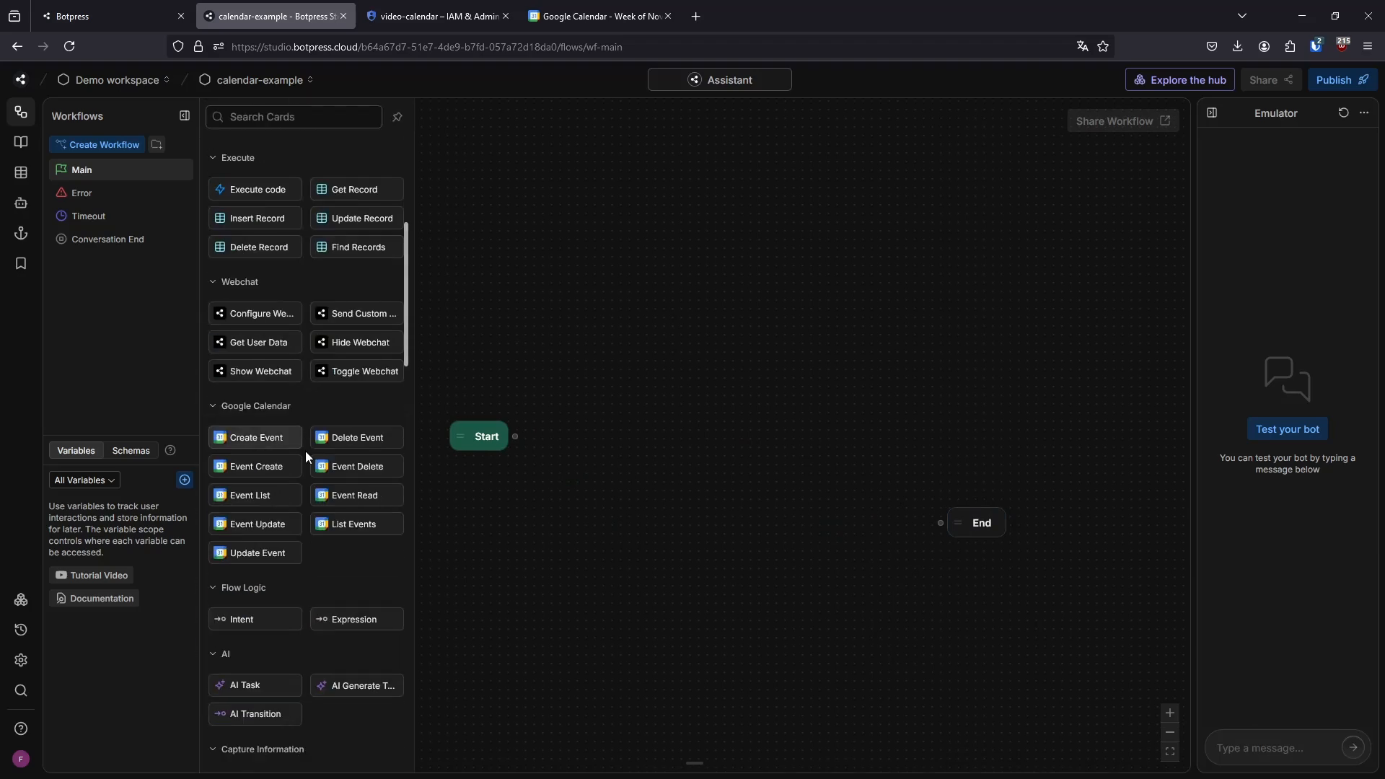
click(240, 410)
click(254, 408)
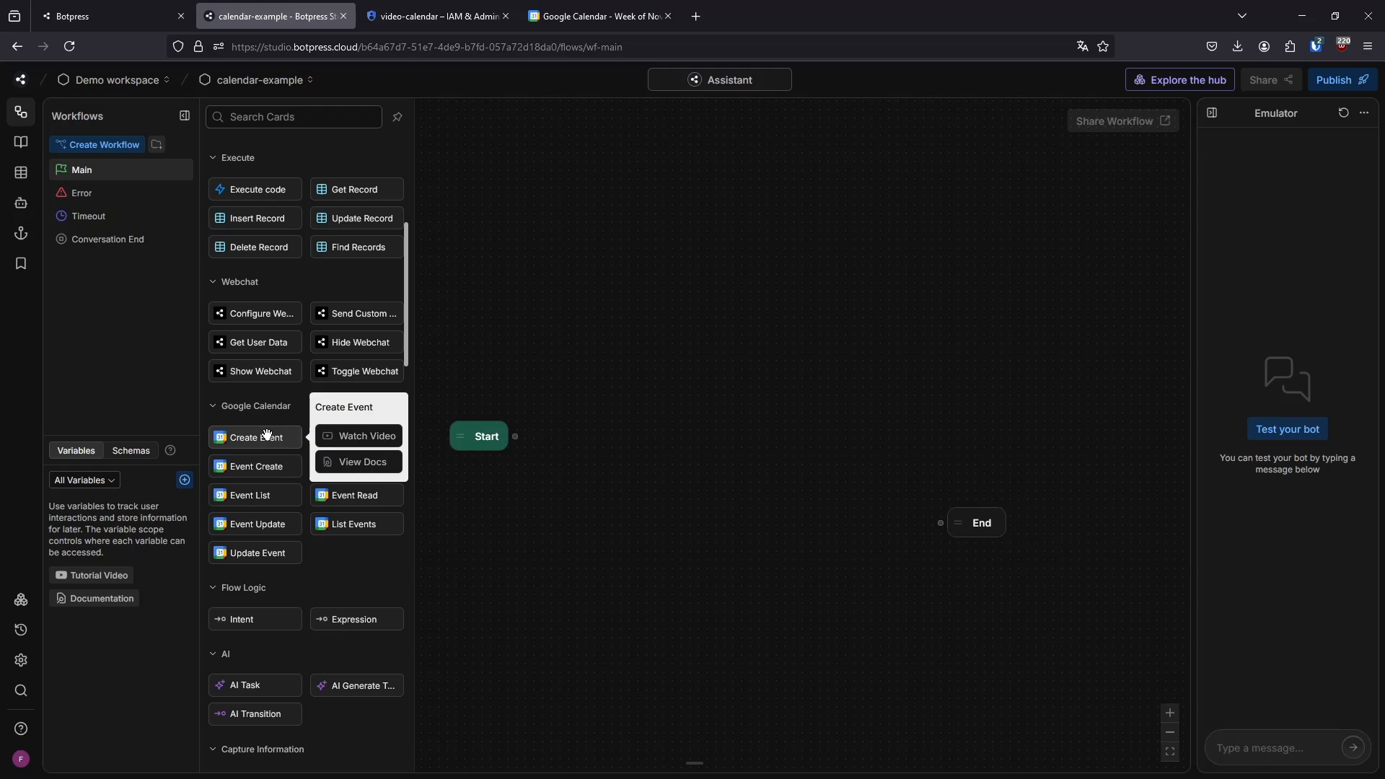
right_click(625, 460)
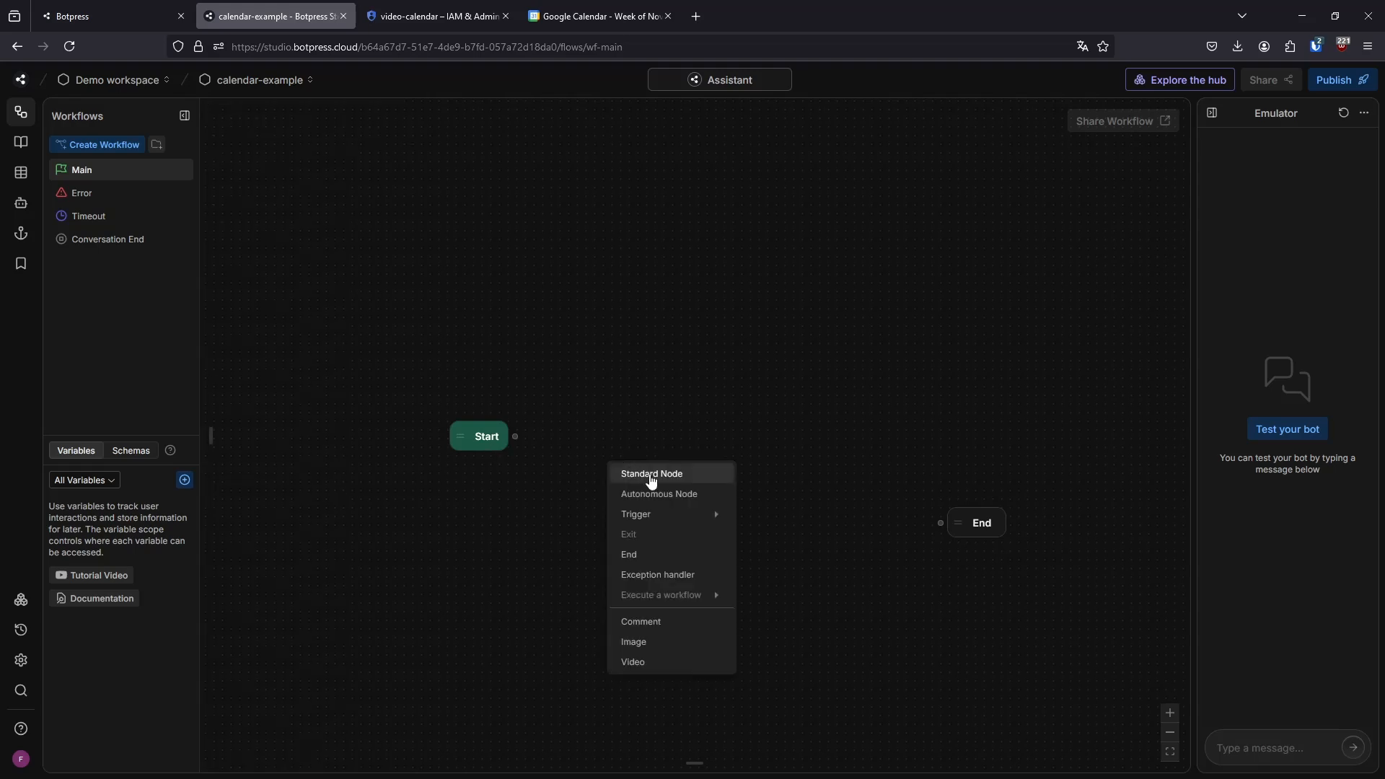
click(650, 473)
Add the Google Calendar Create Event card to the Standard1 node and connect Start to that node
click(660, 500)
scroll(339, 449, down, 2)
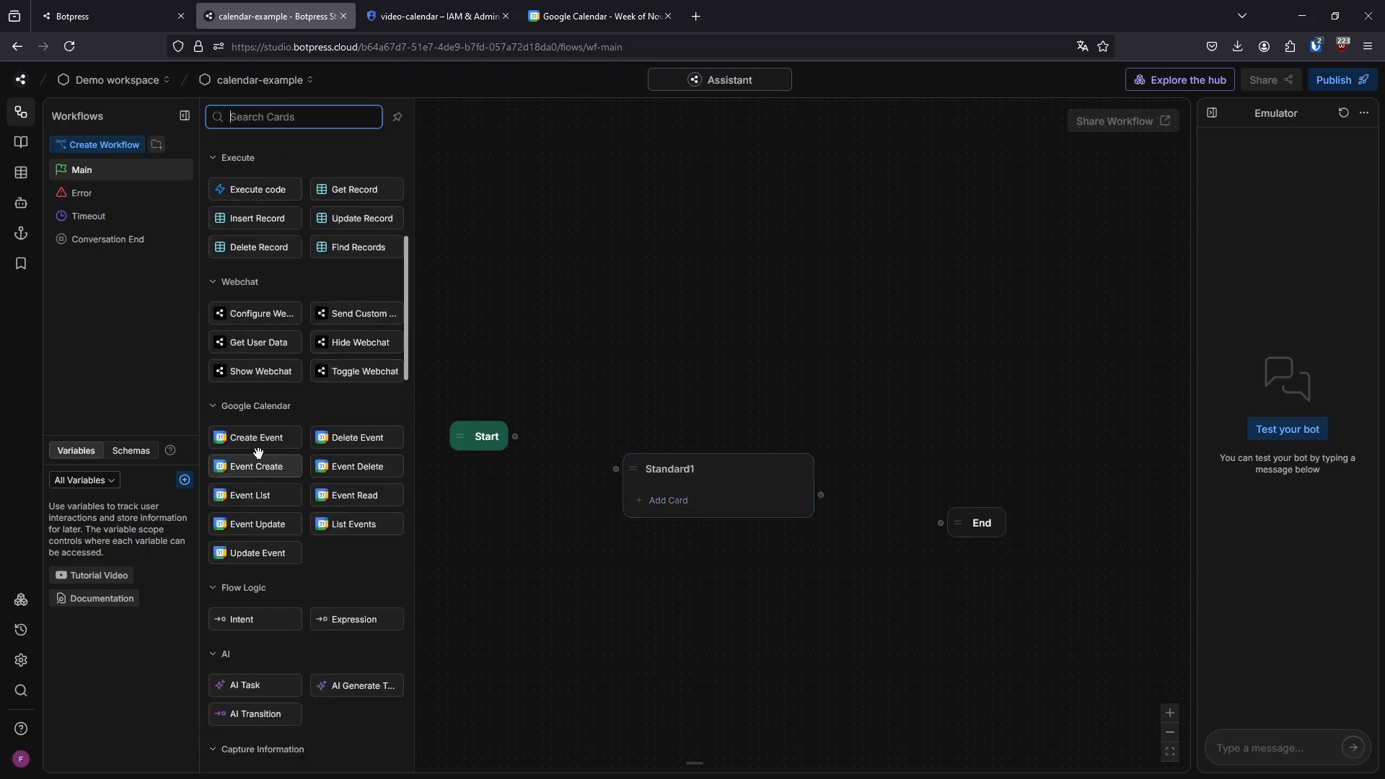
mouse_move(246, 432)
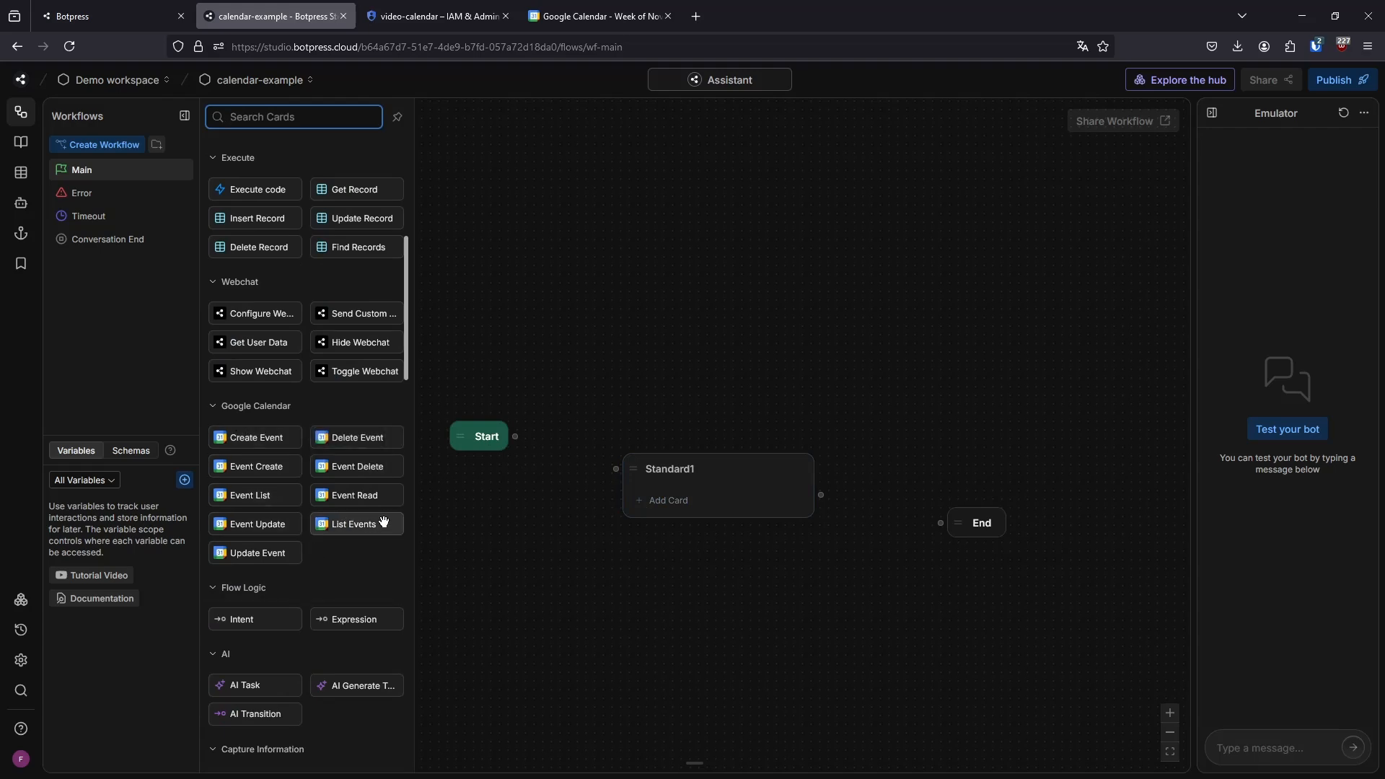
drag(373, 444, 472, 440)
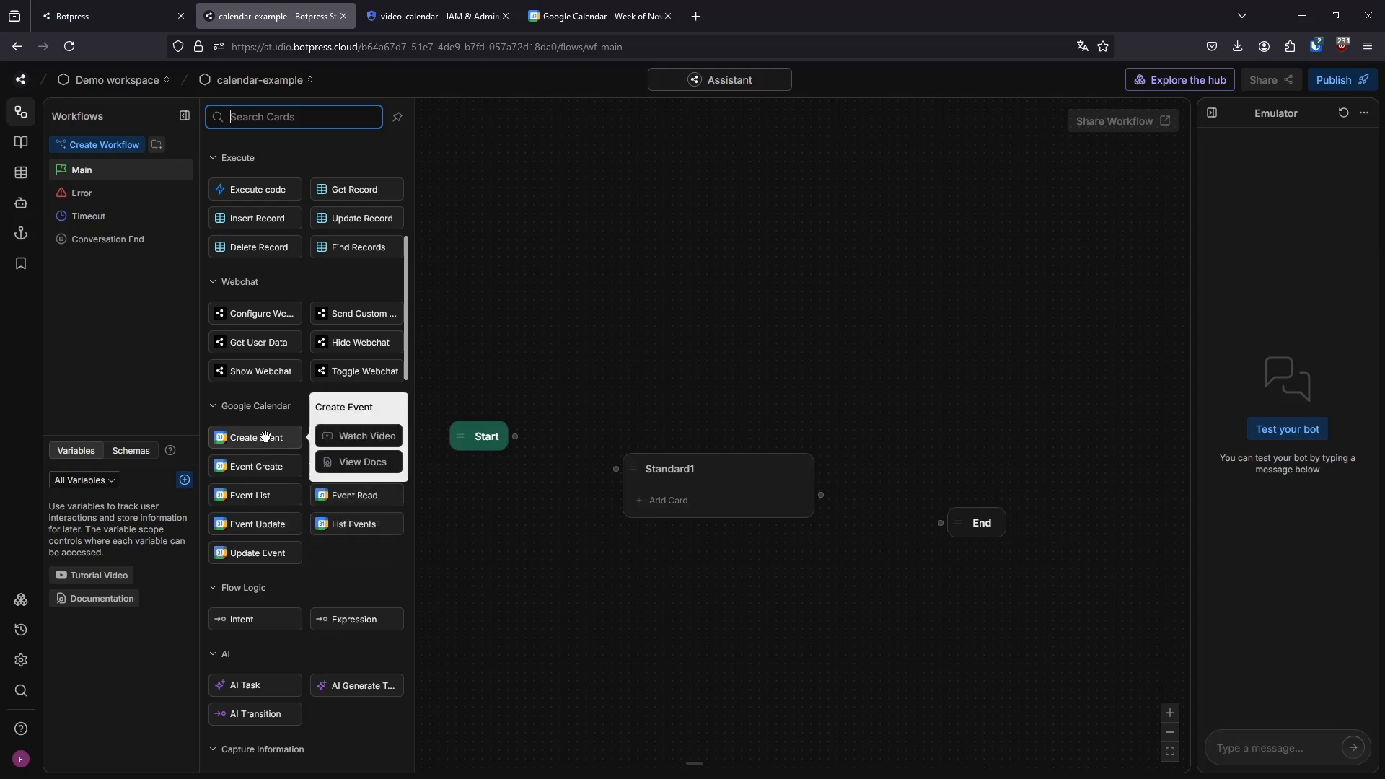
drag(266, 437, 678, 499)
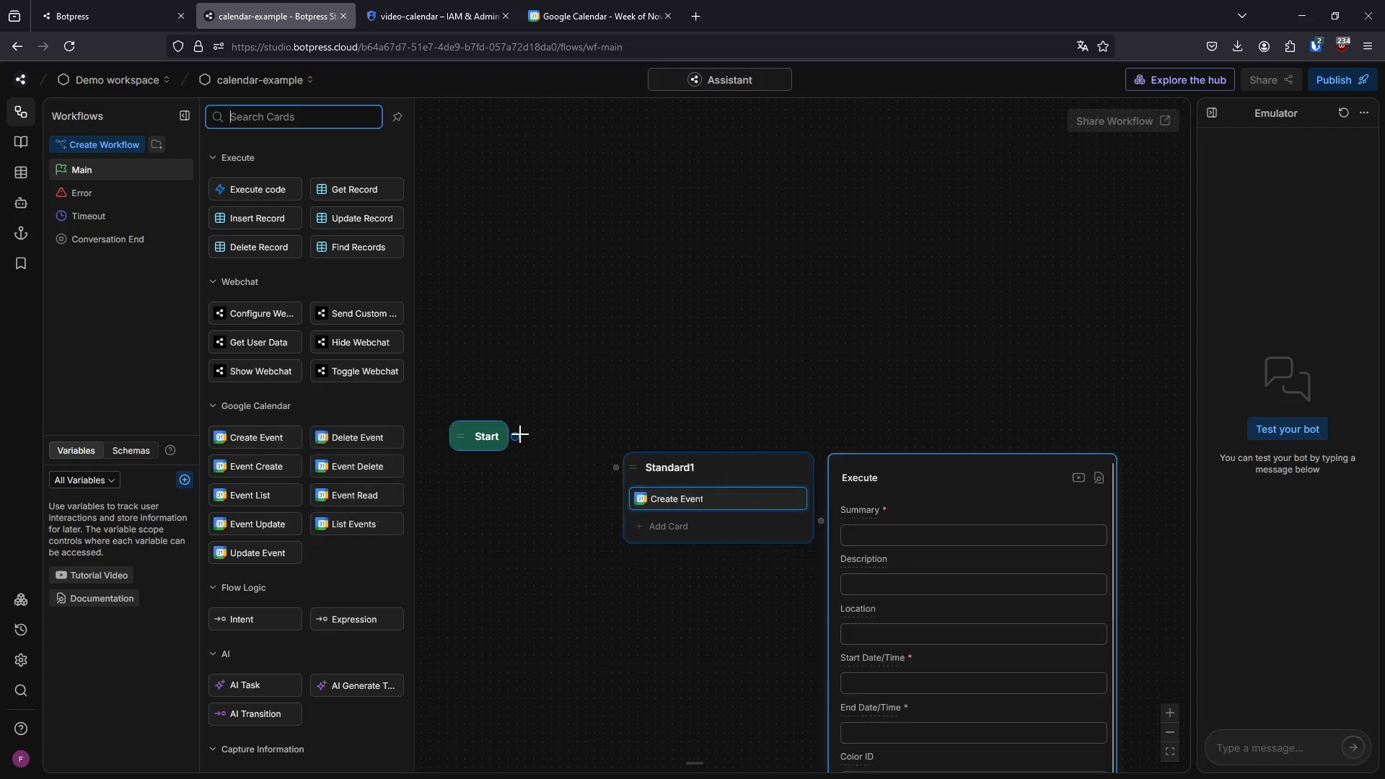
drag(520, 434, 616, 468)
Set the Create Event card's Summary to "test" and check the format required for Start Date/Time
drag(844, 380, 821, 285)
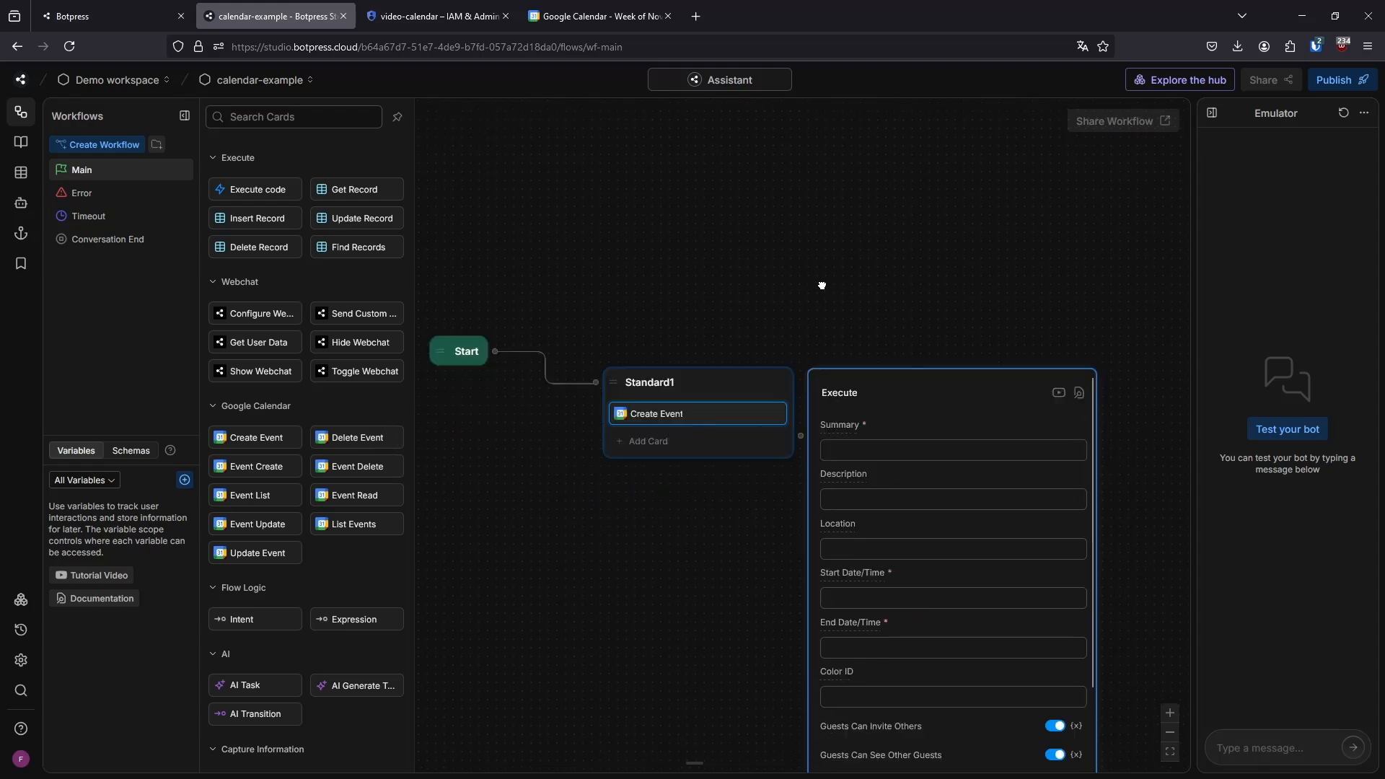
click(856, 453)
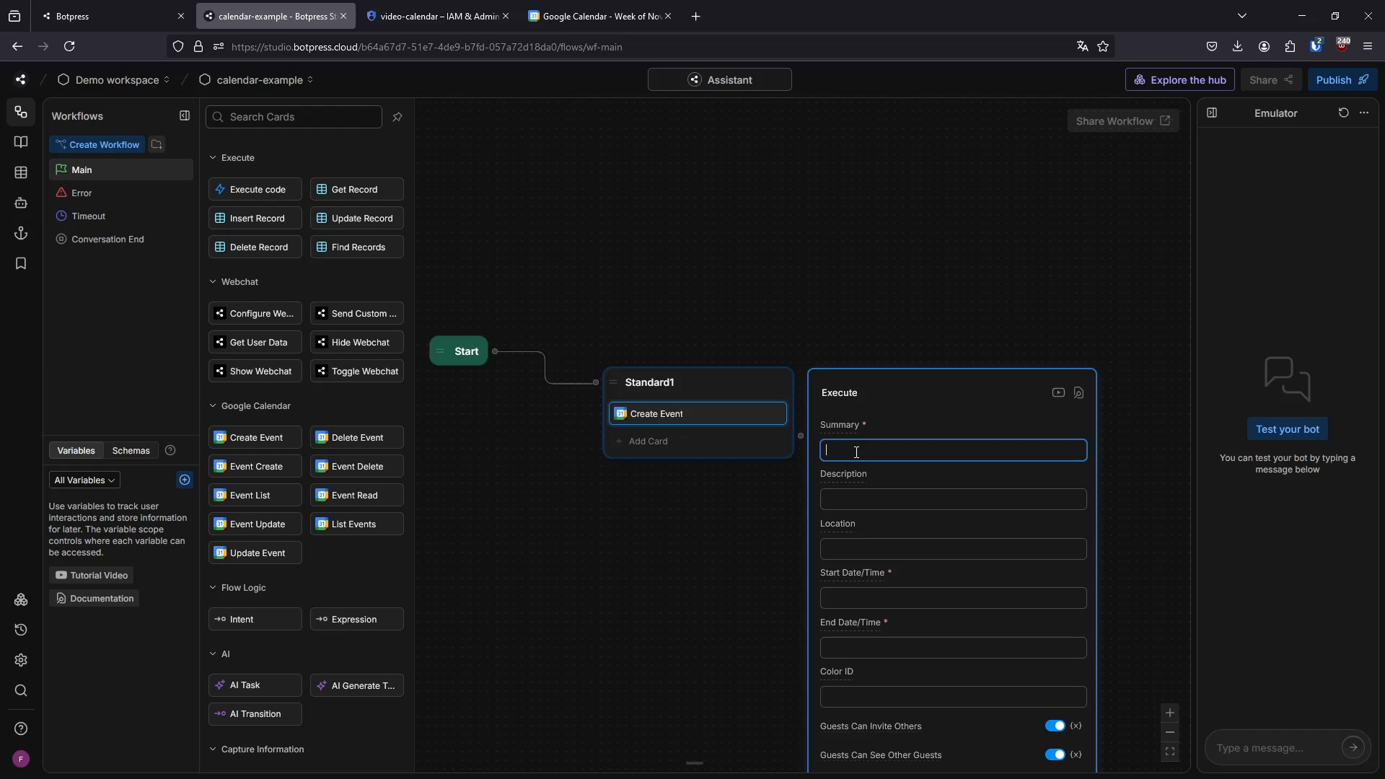
text(test)
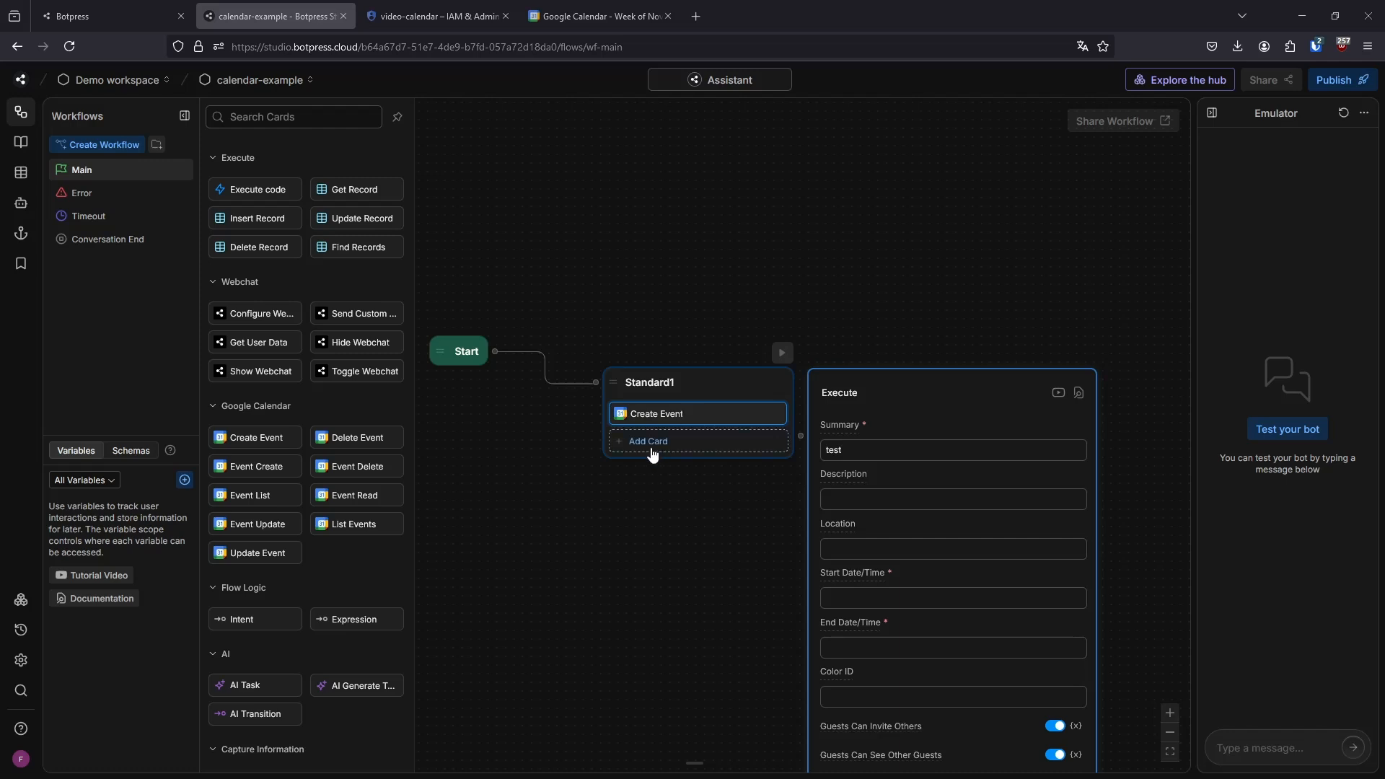
click(871, 600)
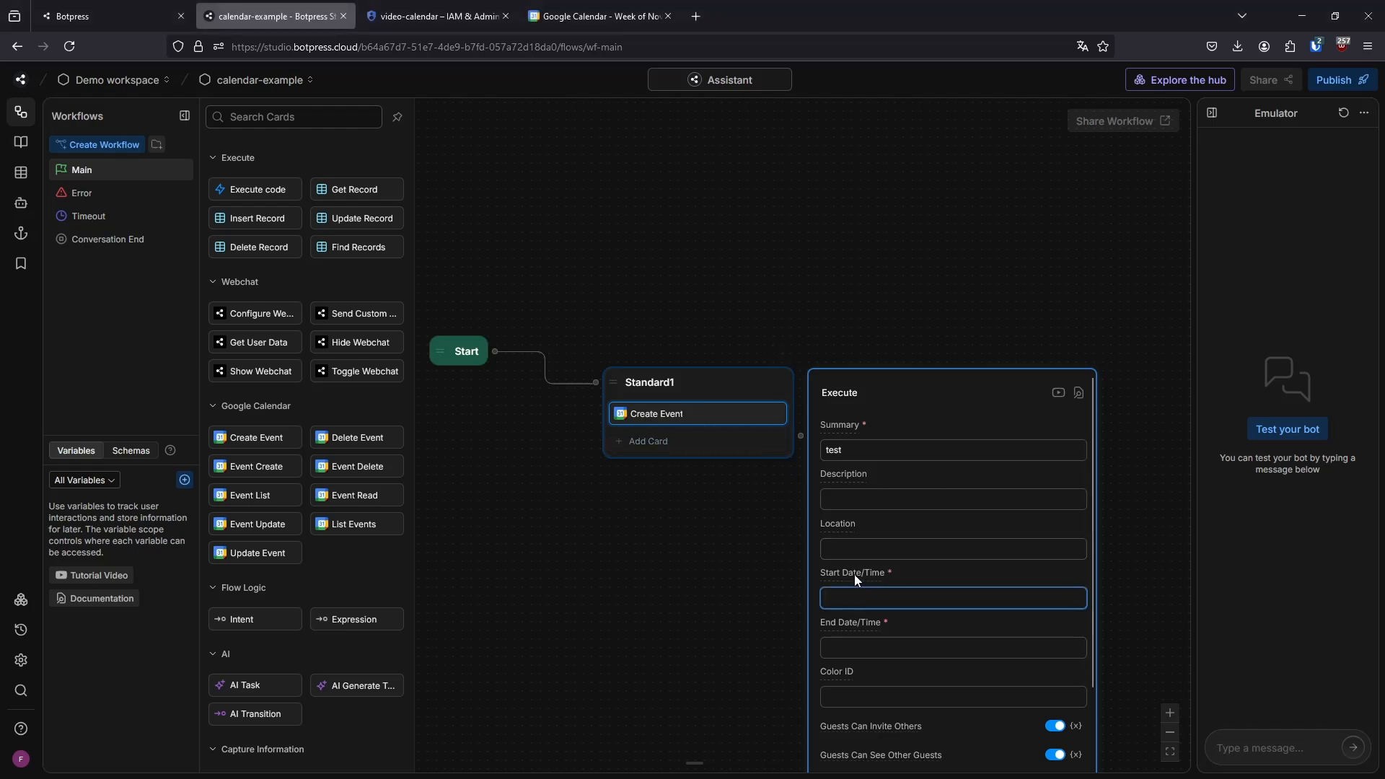
mouse_move(849, 572)
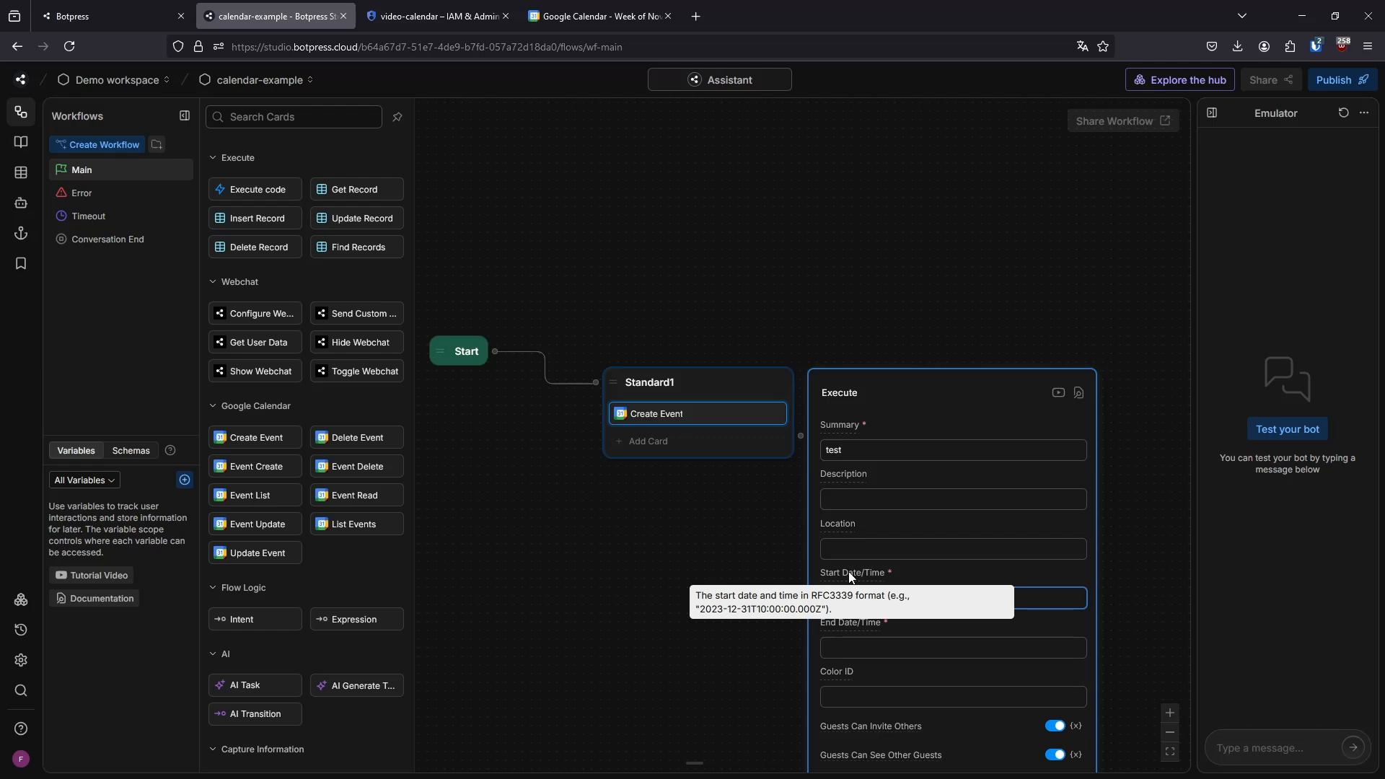
Insert an Execute code card above Create Event in the Standard1 node
click(646, 441)
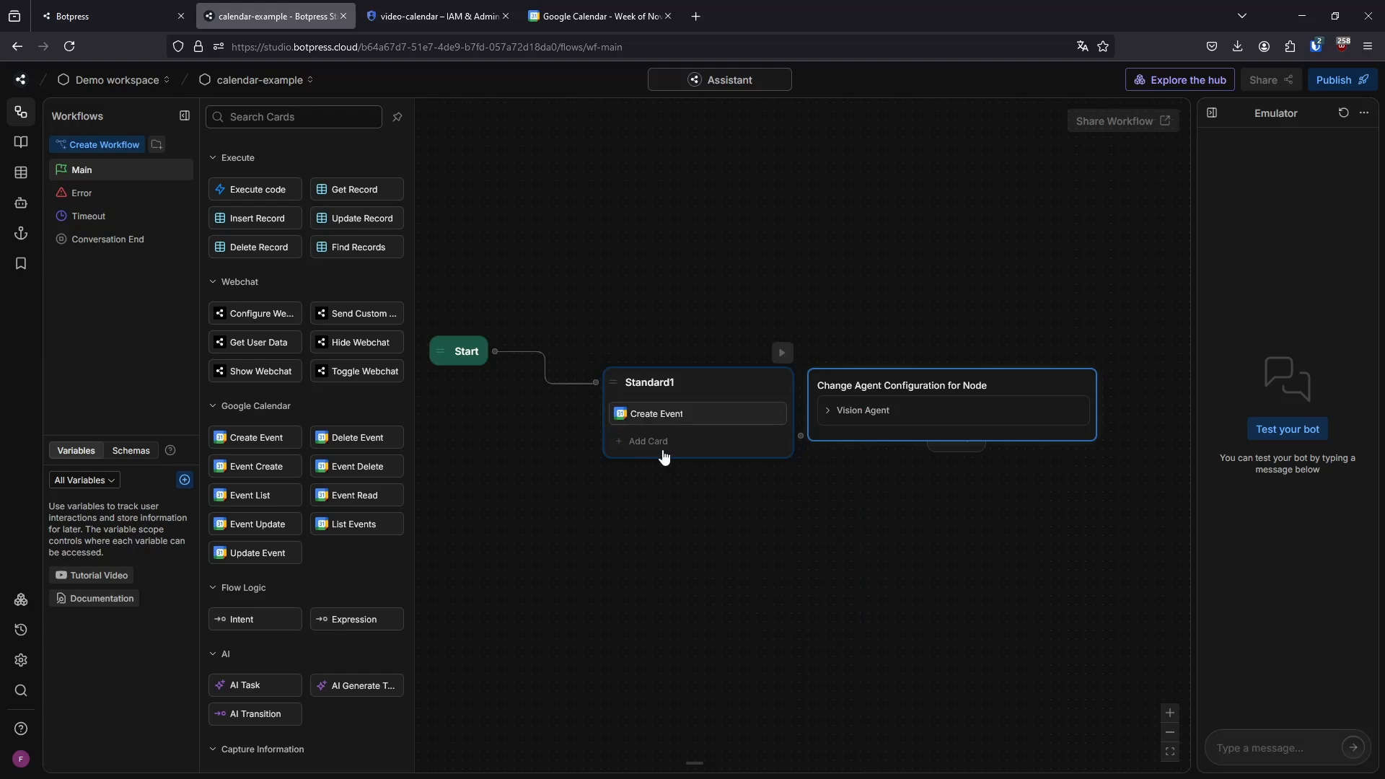
click(268, 189)
drag(650, 441, 656, 406)
click(681, 414)
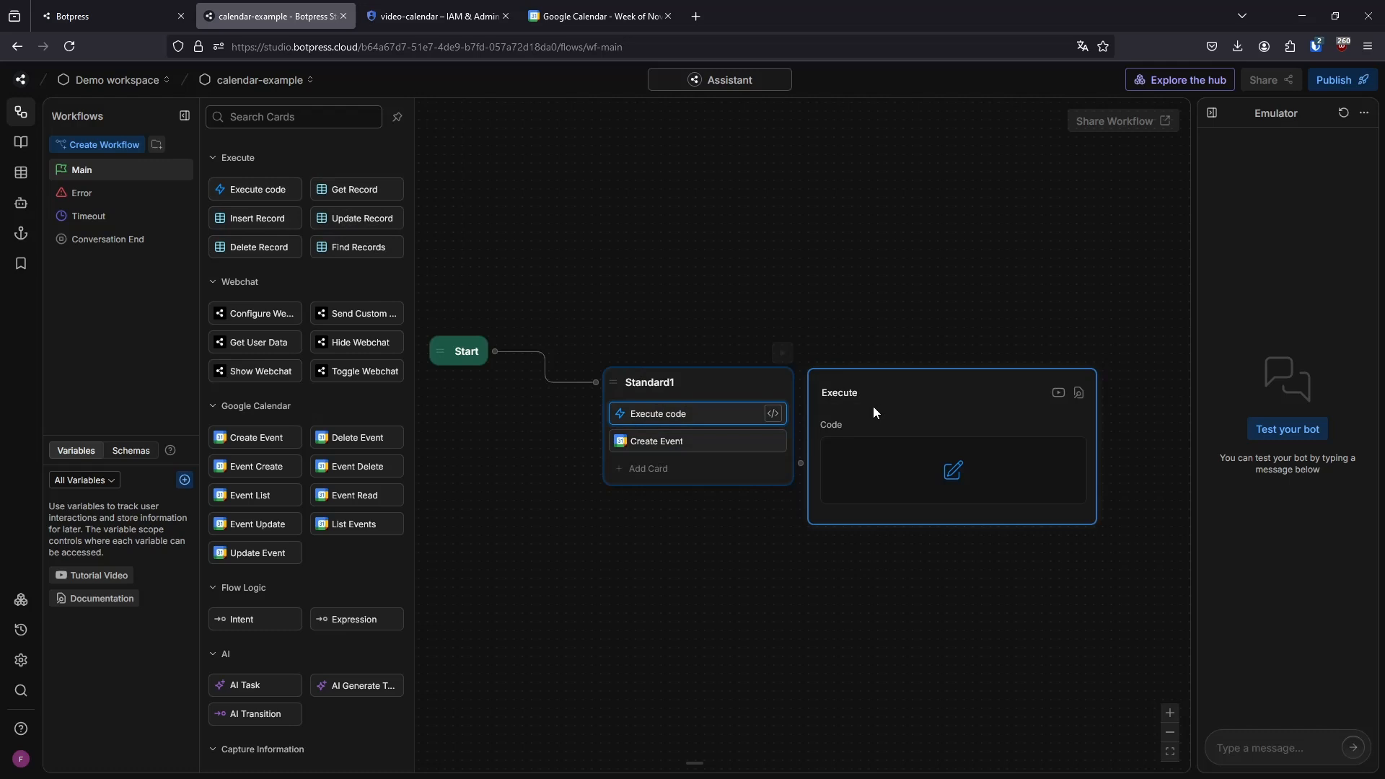
Create two workflow-scoped String variables named startDate and endDate
click(184, 481)
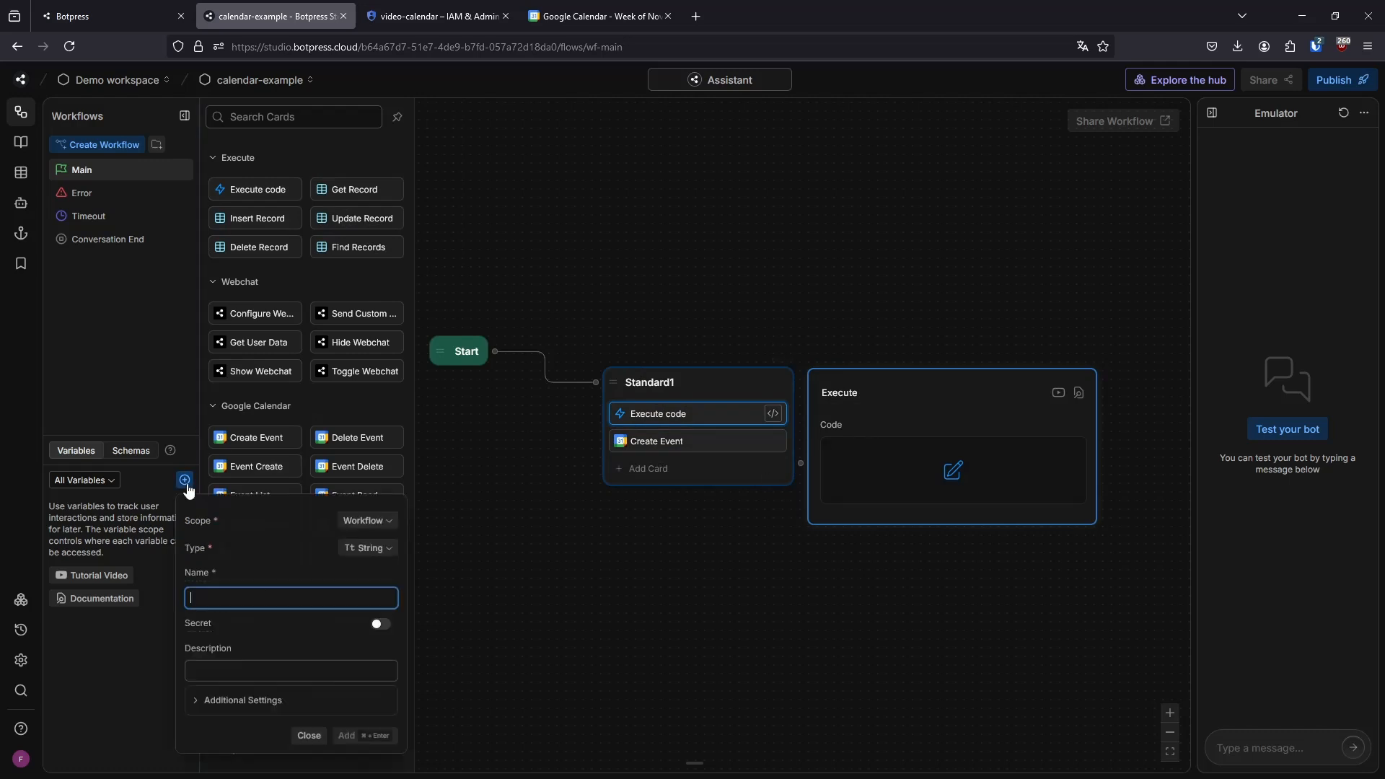
click(270, 594)
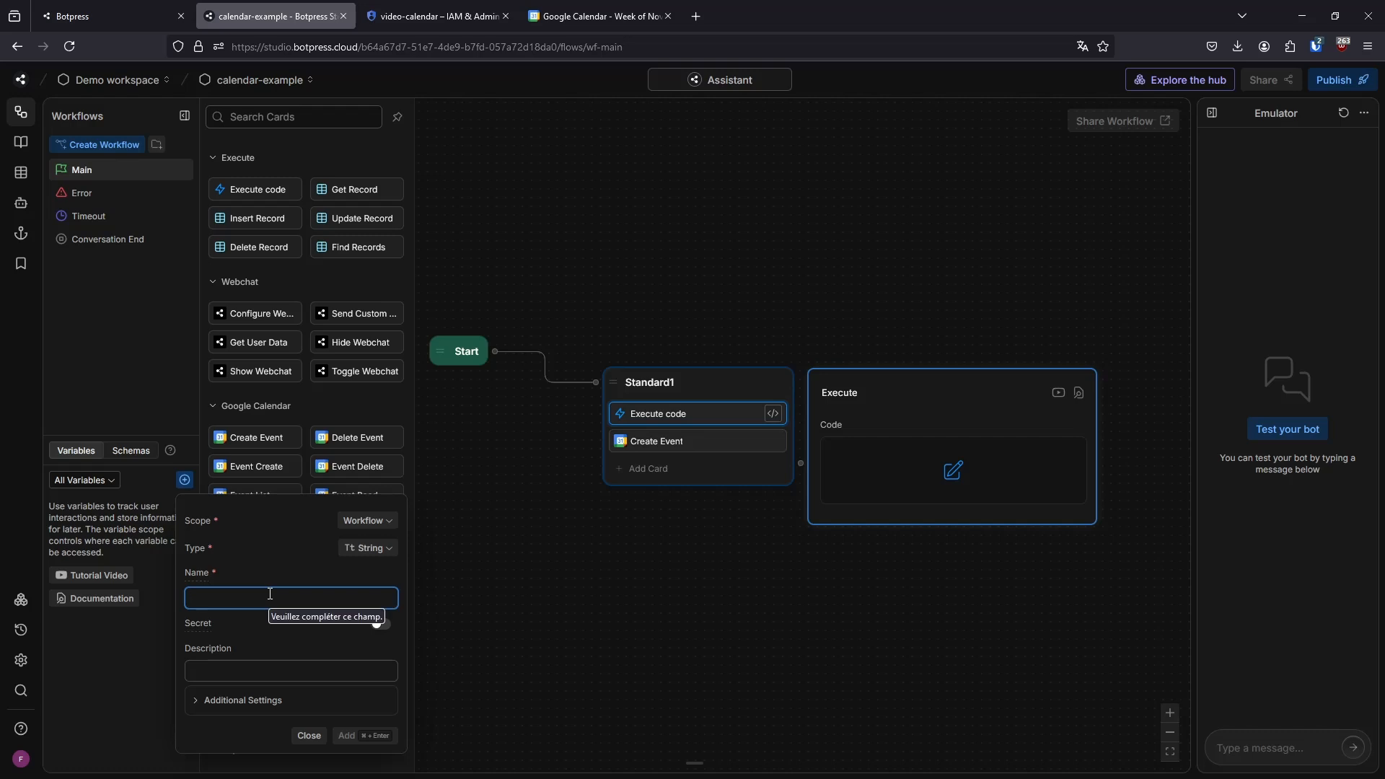
text(startDate)
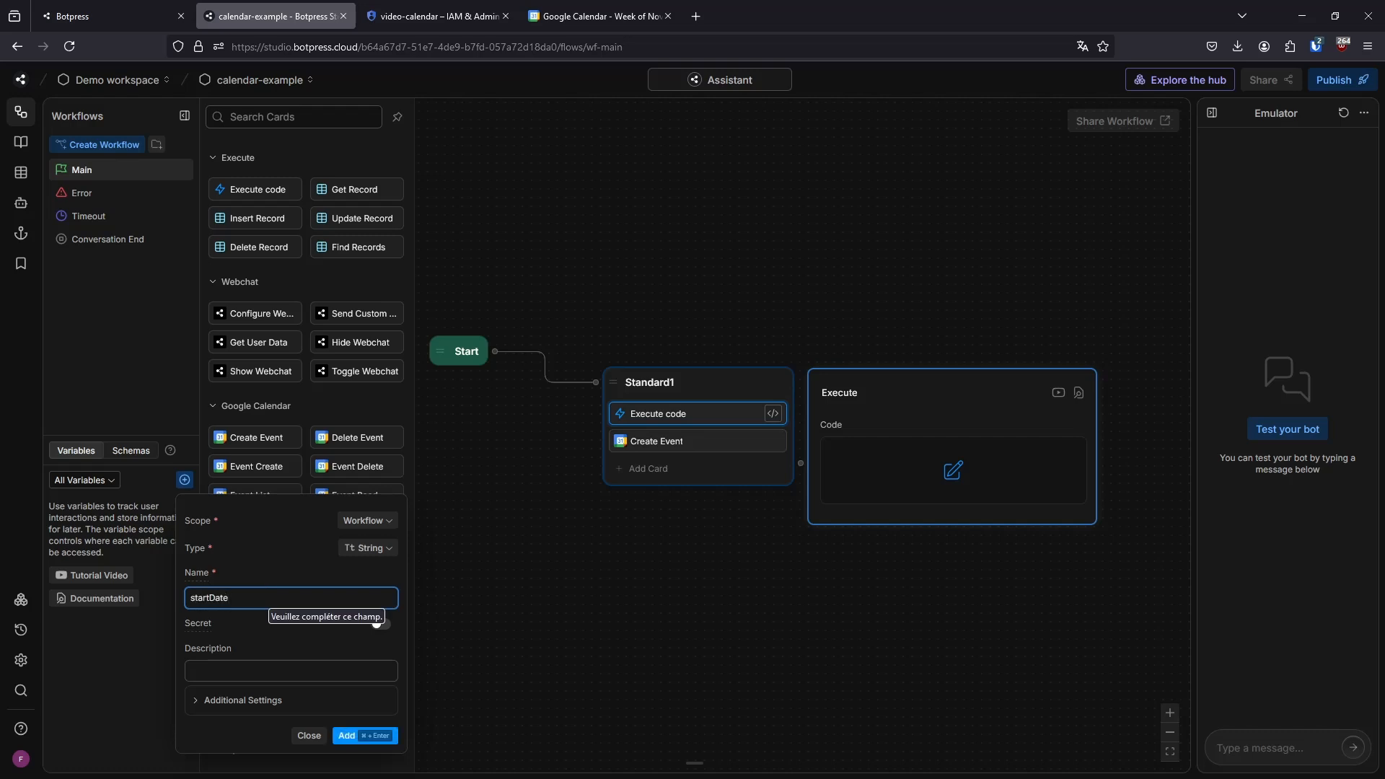
click(346, 736)
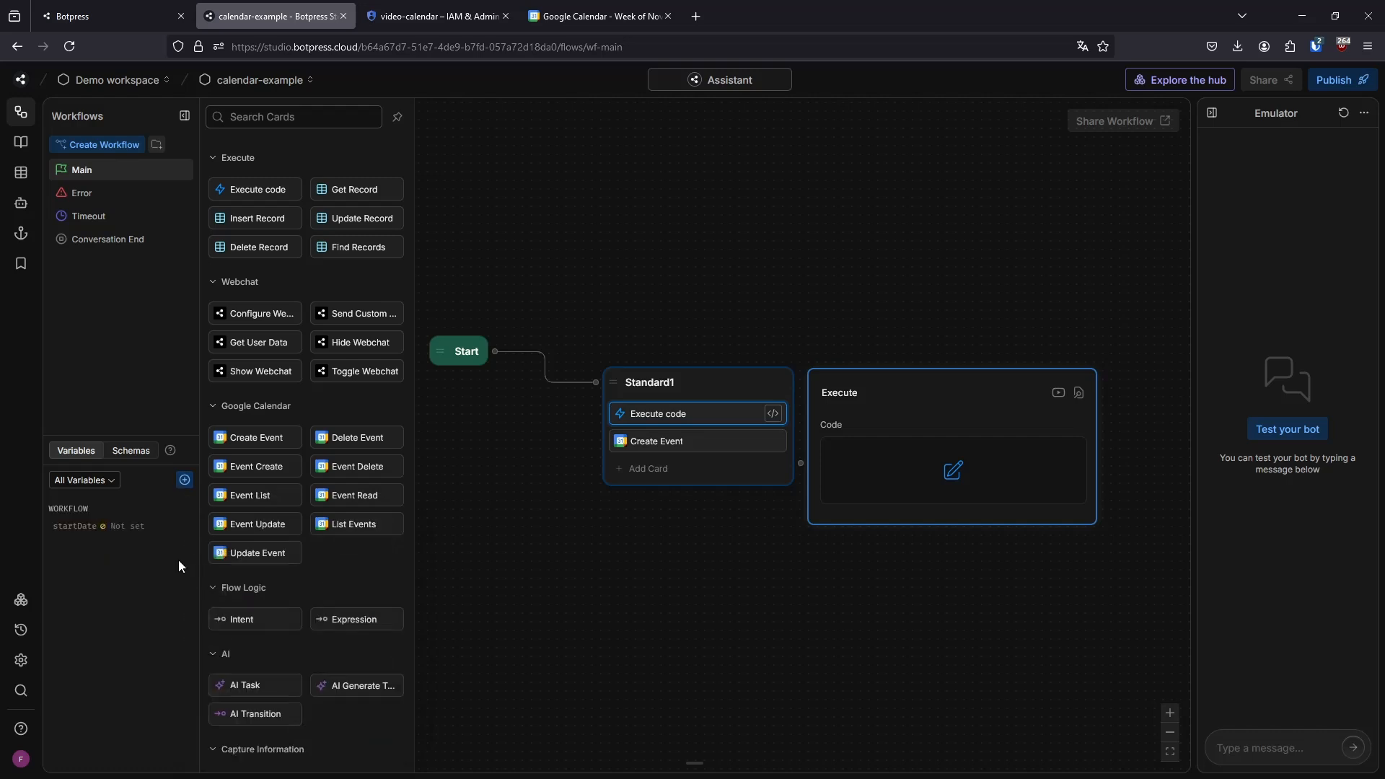
click(185, 481)
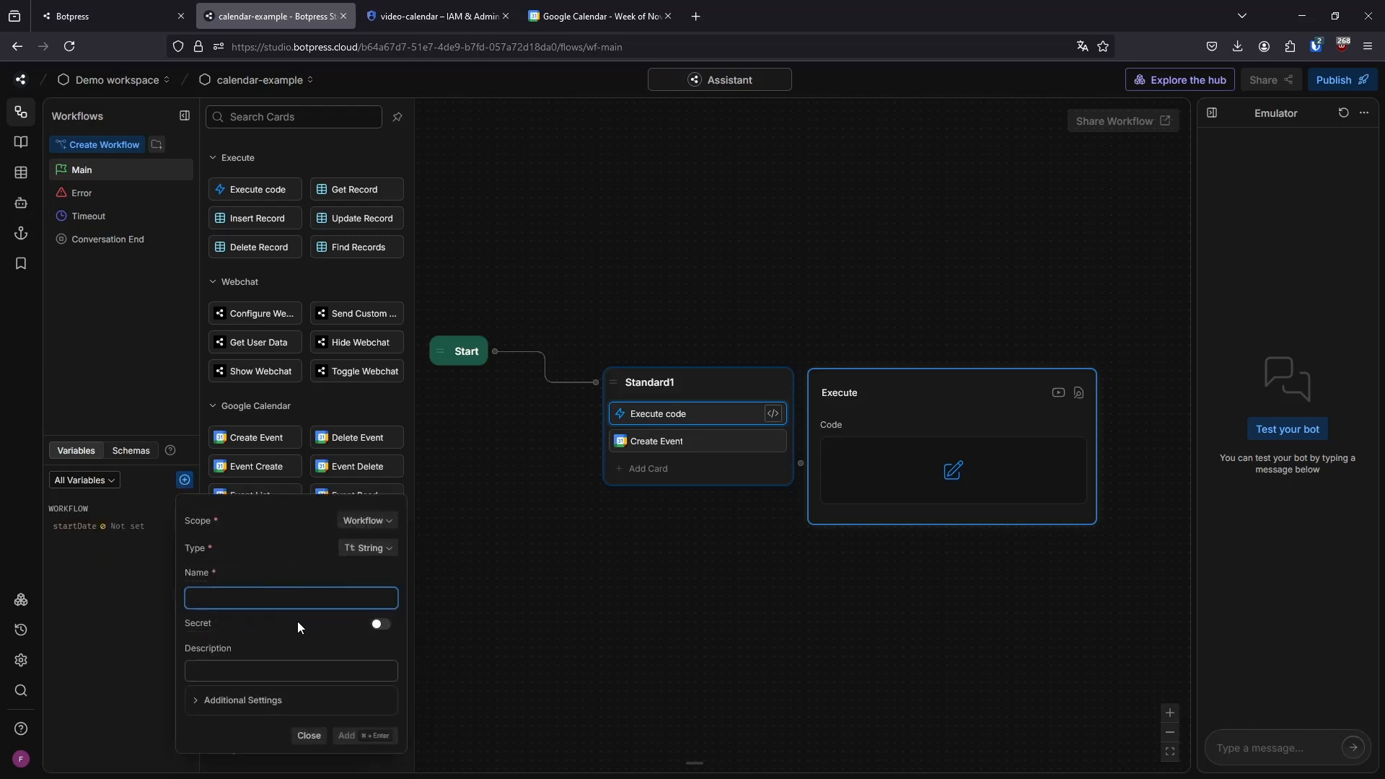
text(endDate)
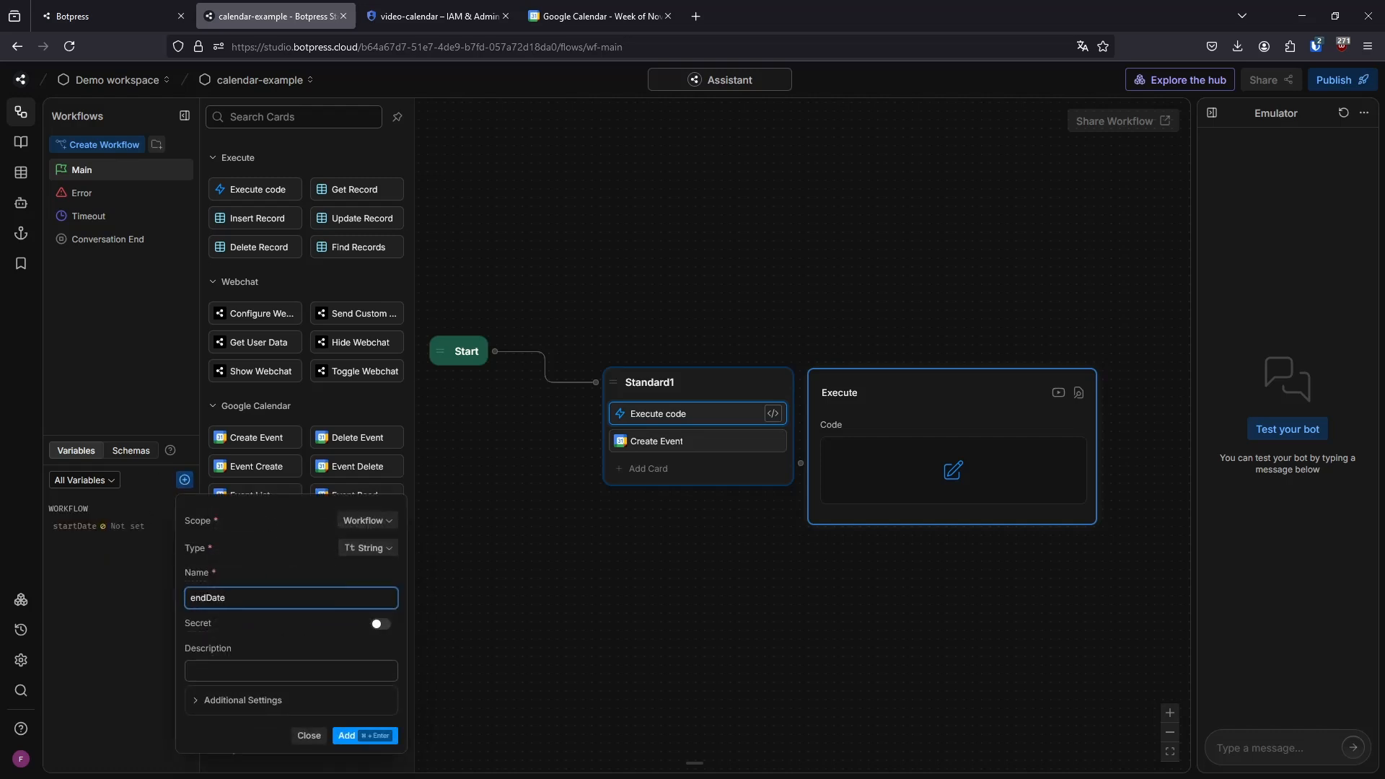
click(347, 735)
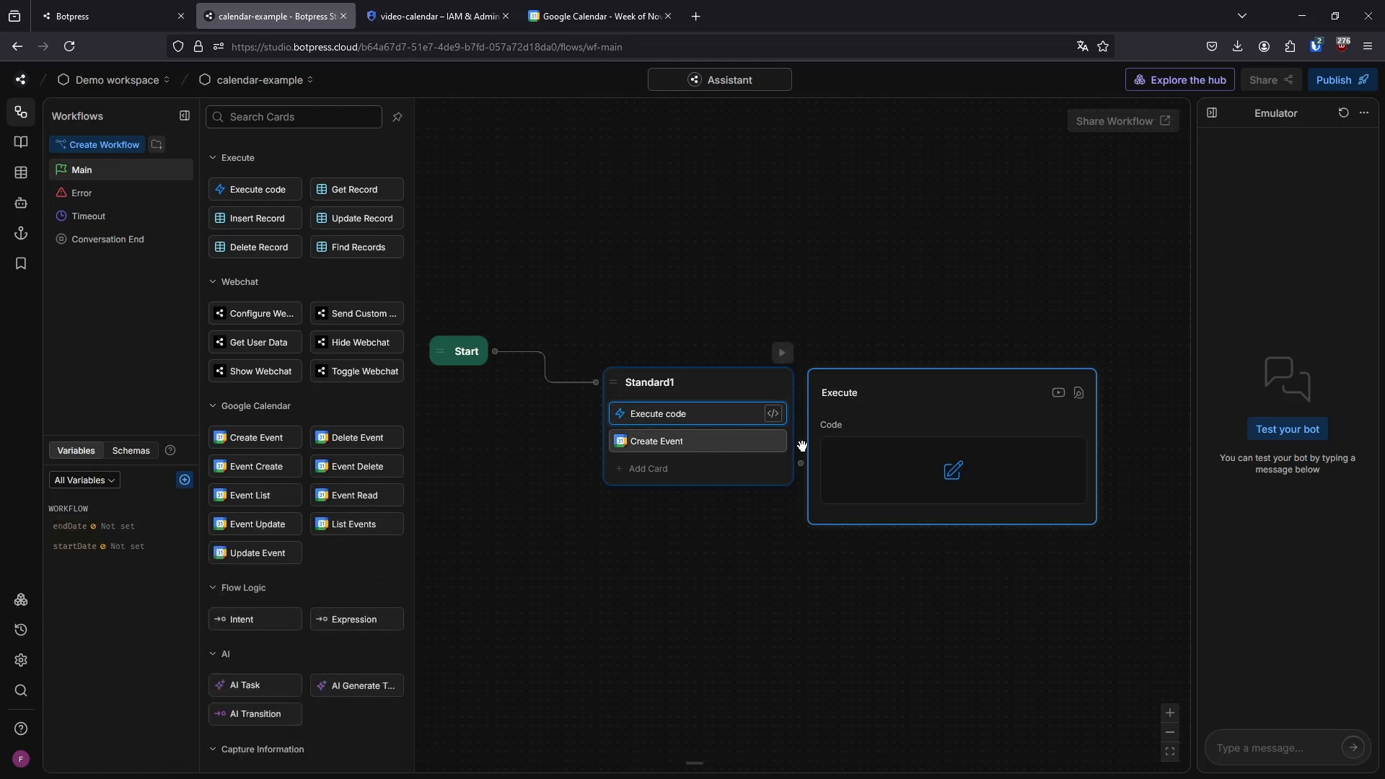
Open the Execute code card's code editor and leave it empty
click(943, 468)
click(696, 325)
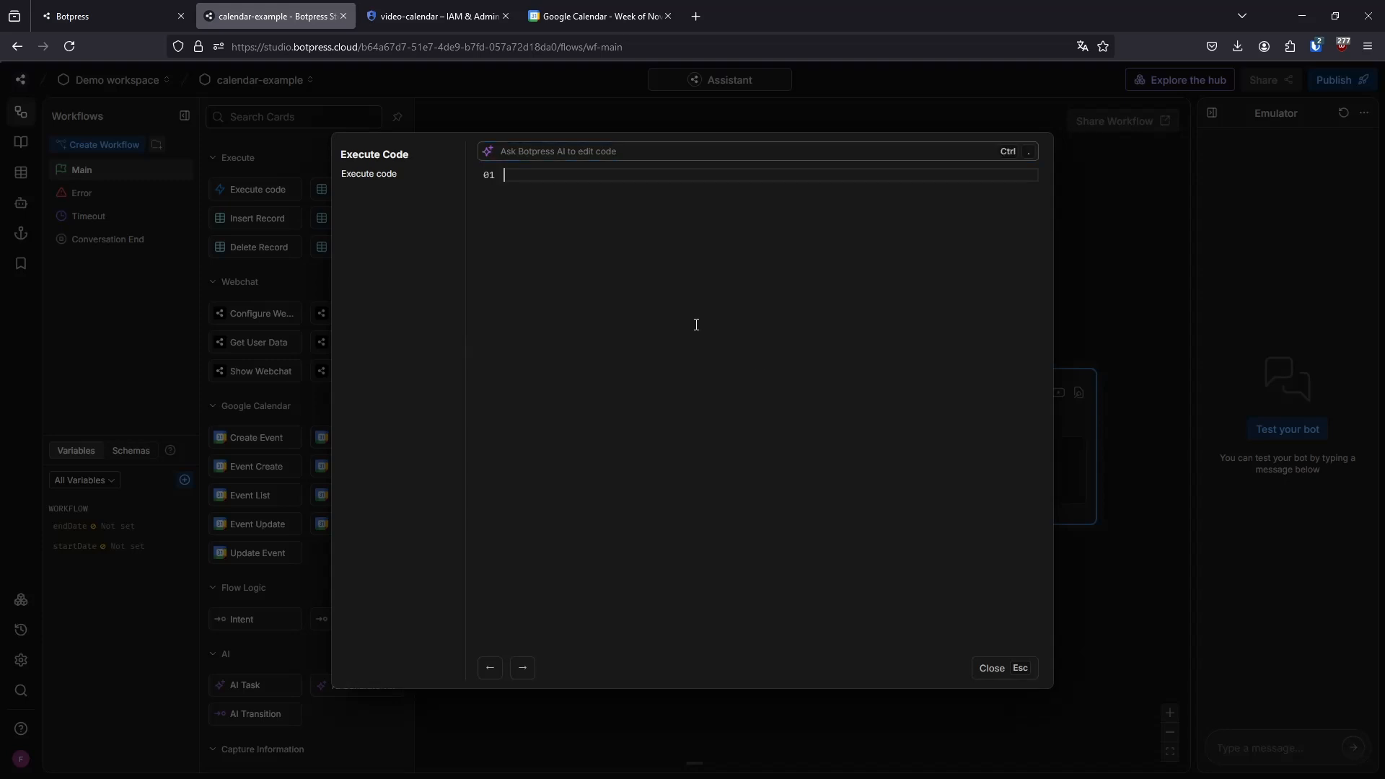
text(workflow.)
key(ctrl+BackSpace)
key(ctrl+BackSpace)
Try to have Botpress AI generate the code from the prompt "set startDate and endDate to 10am and 11am today"
click(551, 150)
text(set)
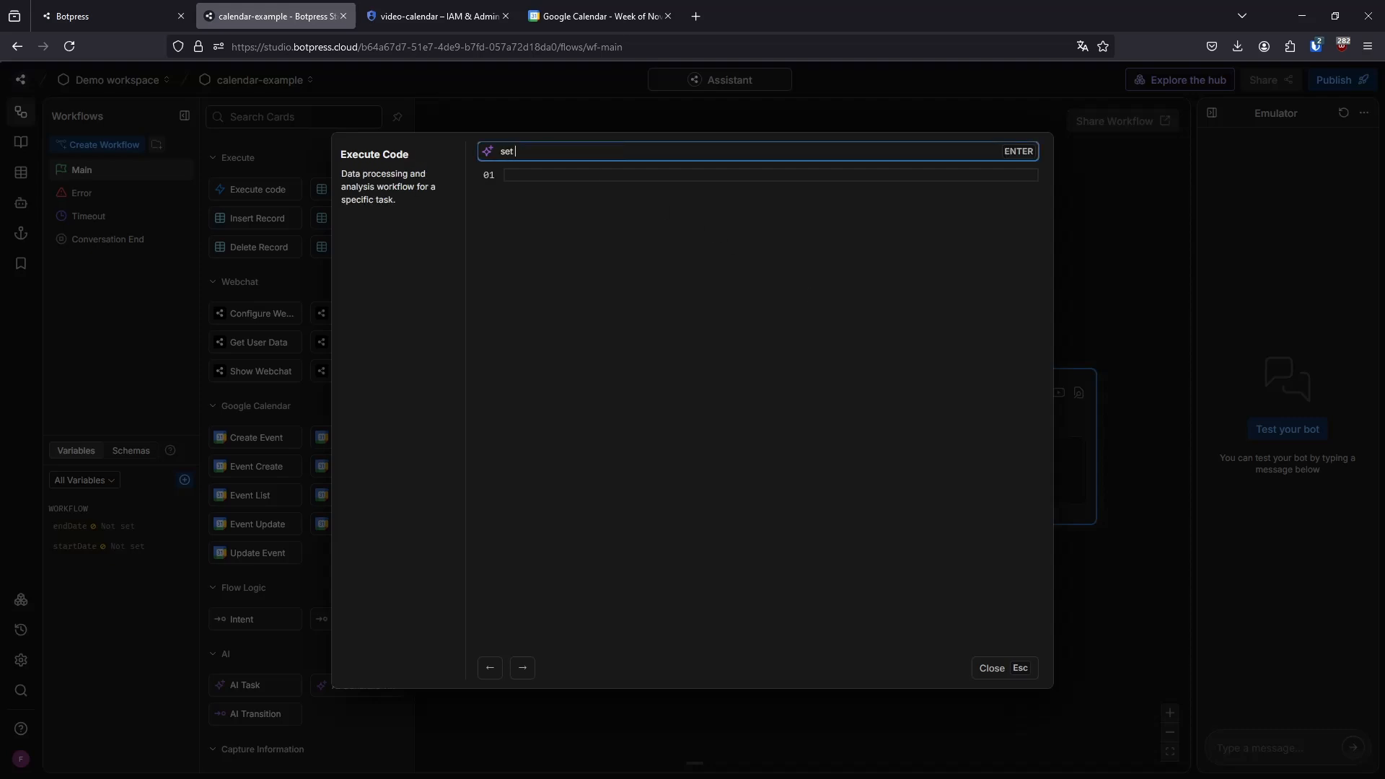
text( startDate and endDate to)
text(10am and 11am)
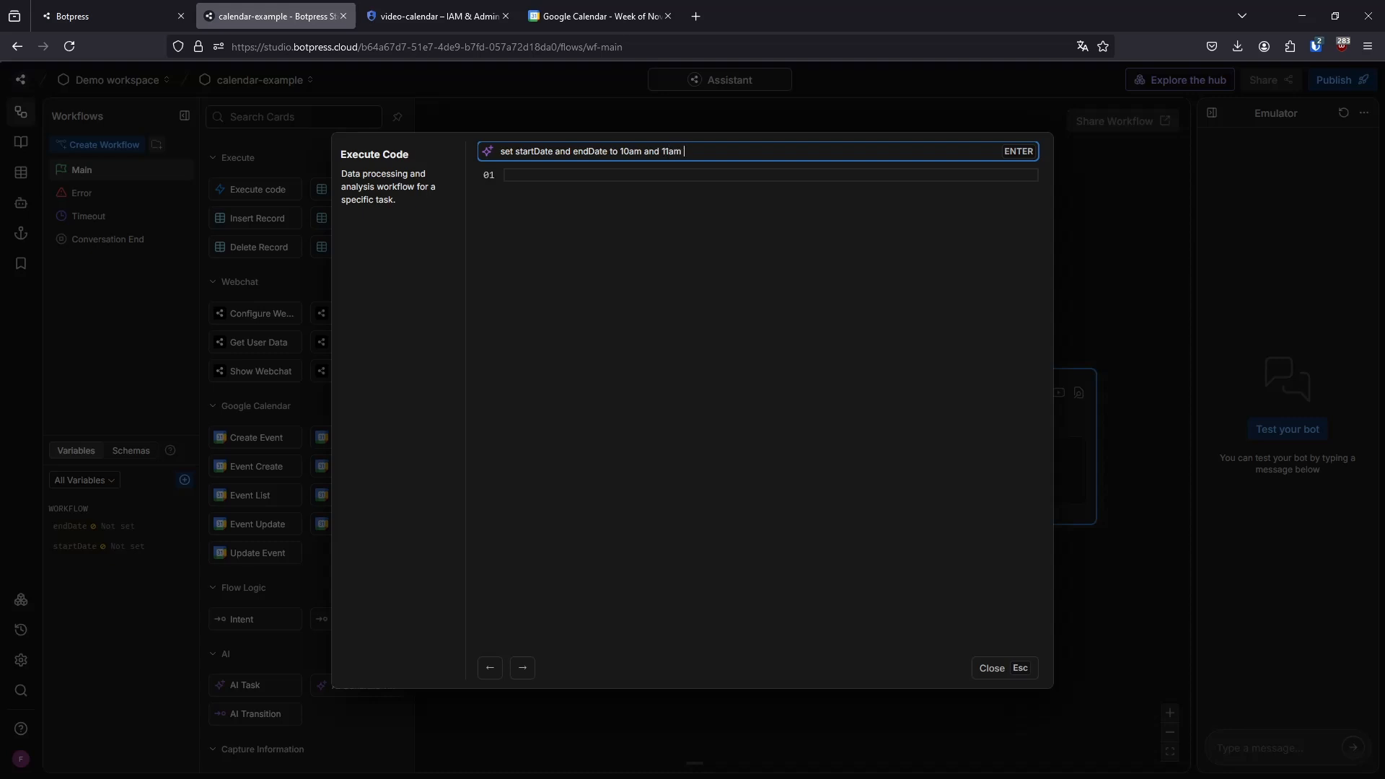
text( today)
key(Return)
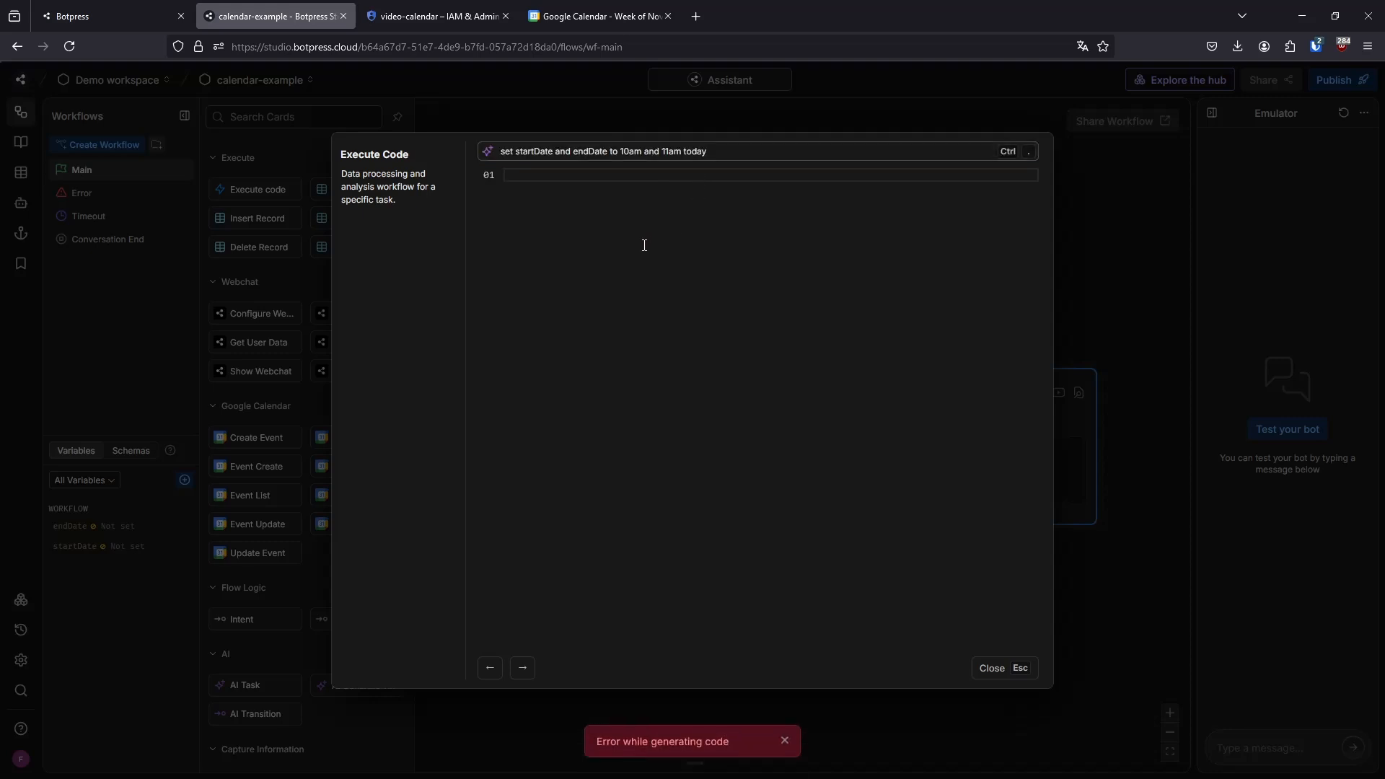
click(709, 145)
Write the first code line as workflow.startDate = new Date()
click(719, 220)
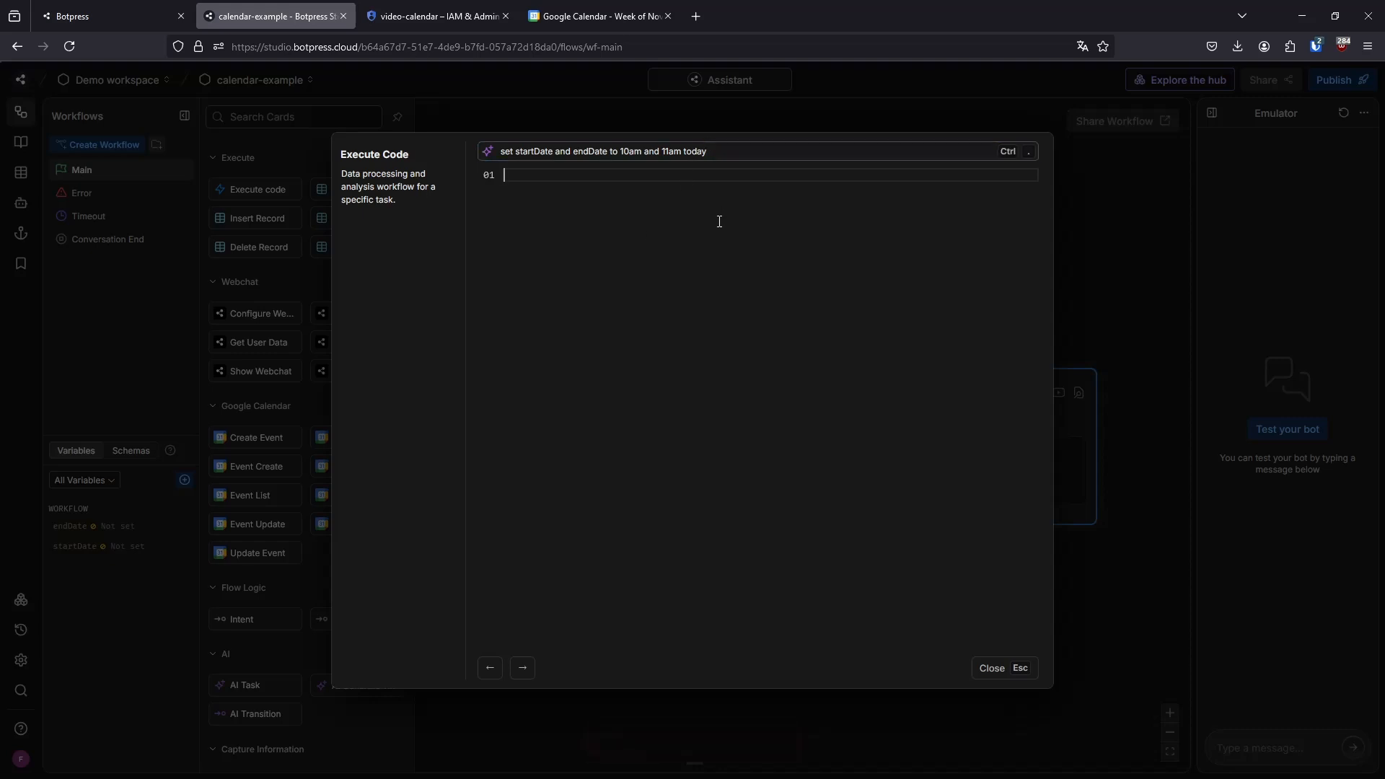
text(worfklow.)
text(k)
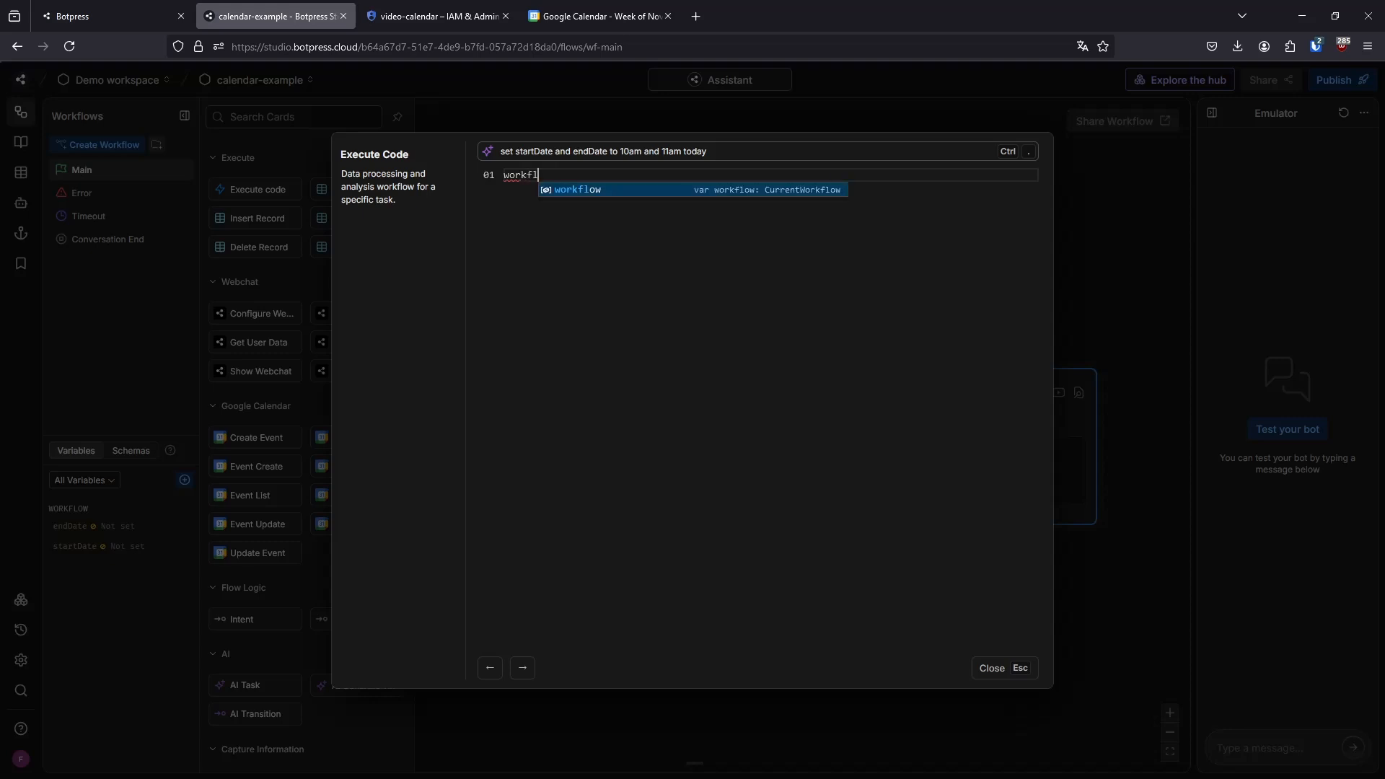
key(Tab)
text(.s)
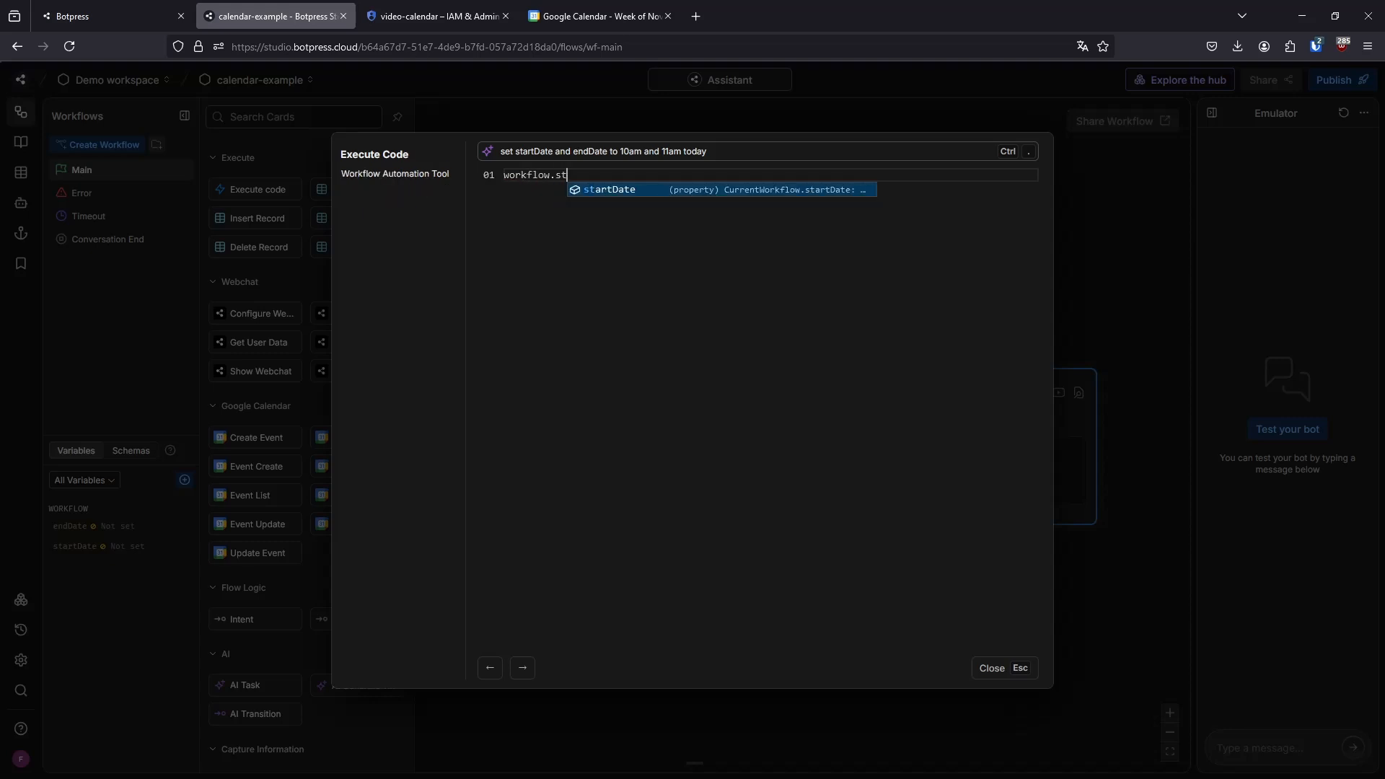
key(Tab)
text(= new )
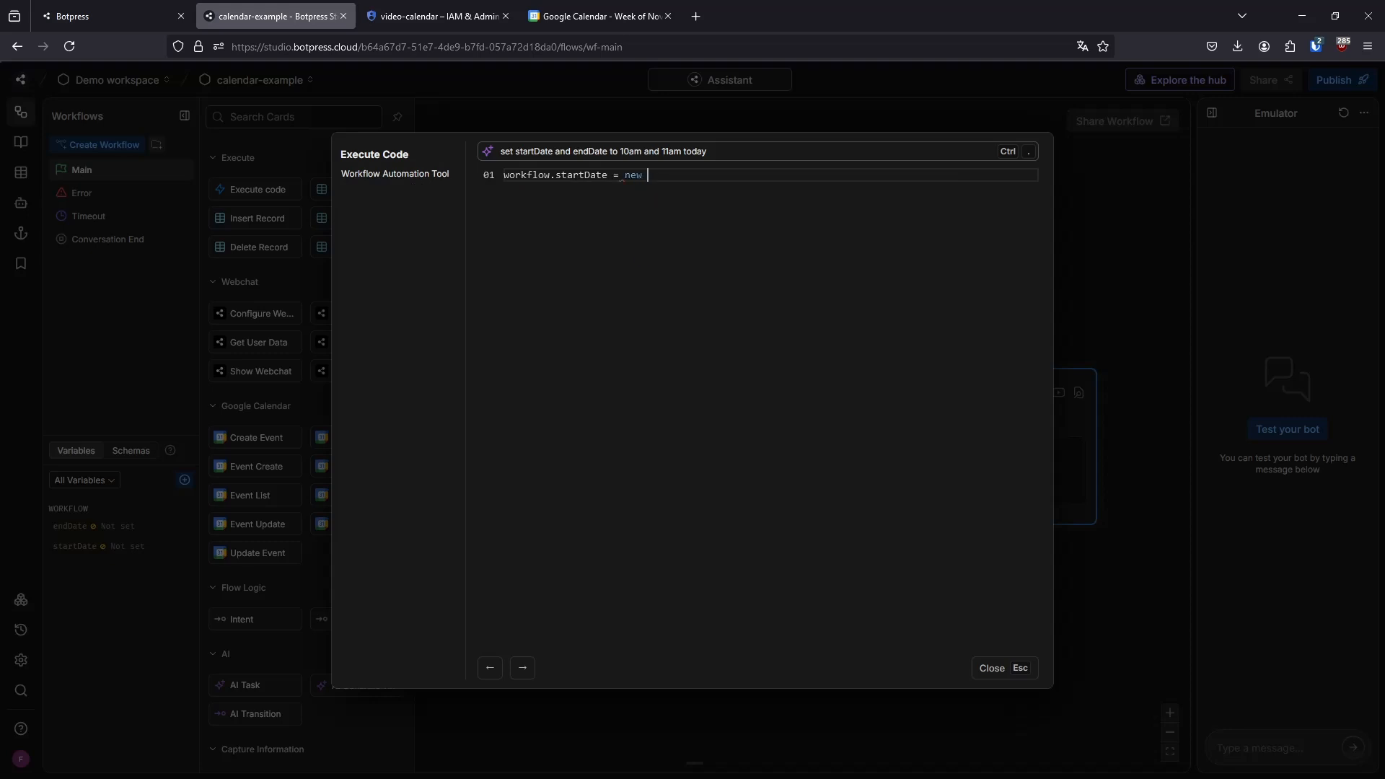
text(D)
key(Tab)
text(')
text(()
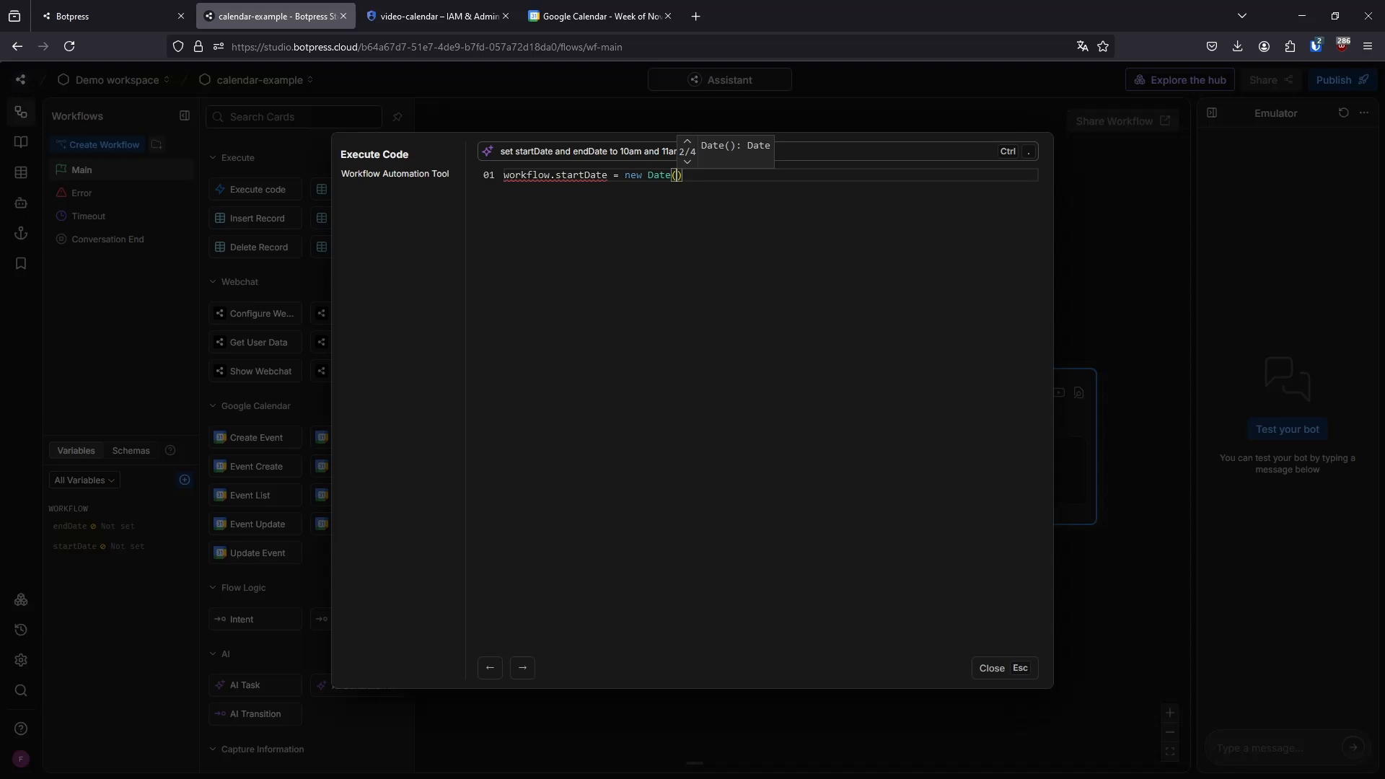
text())
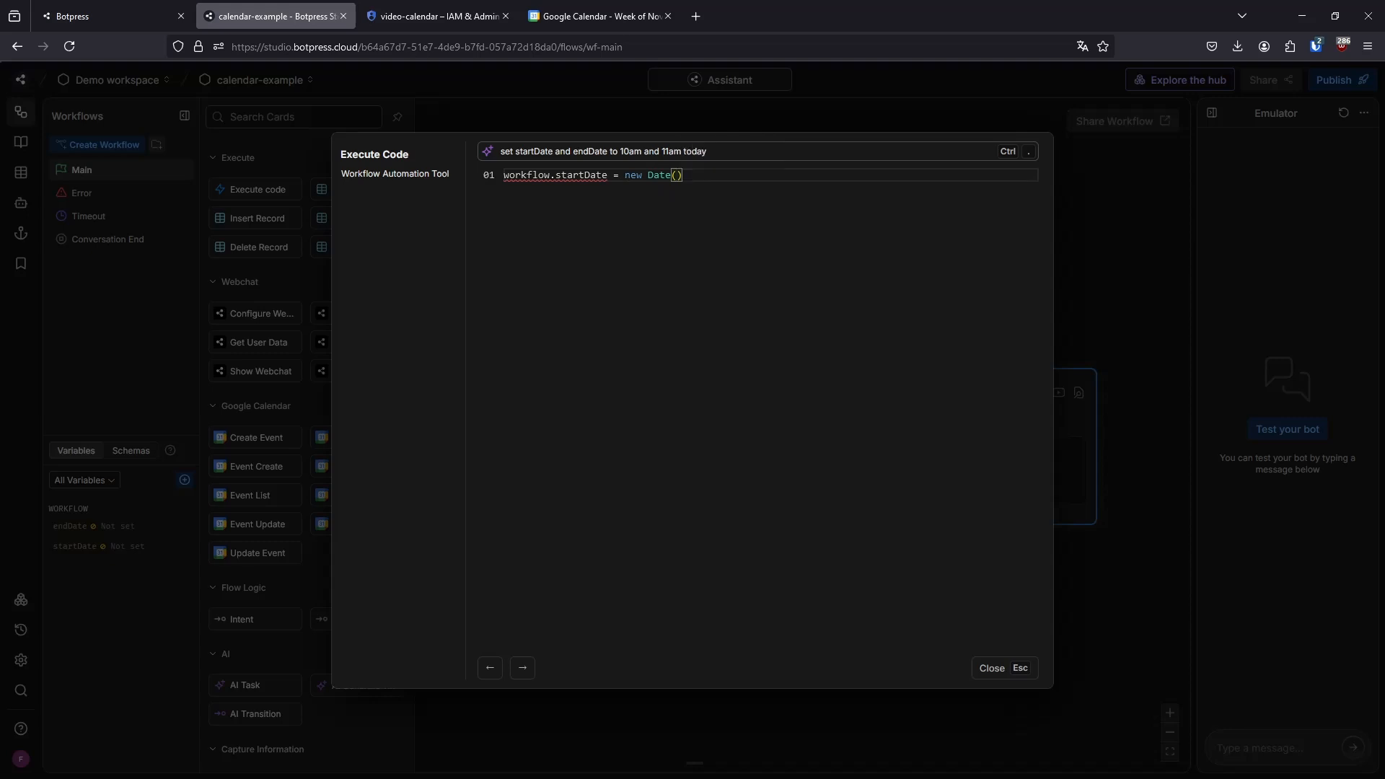
Add a second code line that reads workflow.endDate = new Date()
key(Return)
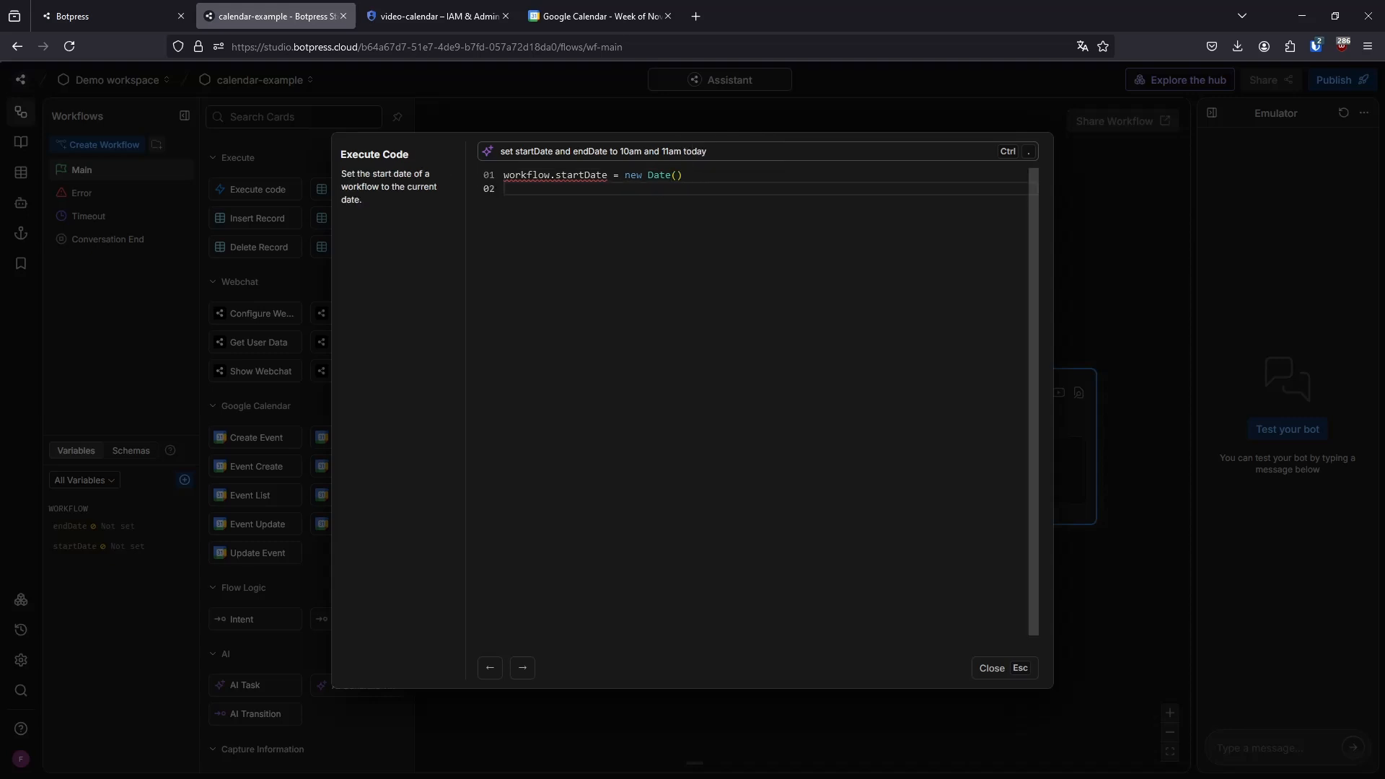
text(workflw)
key(Tab)
text(.e)
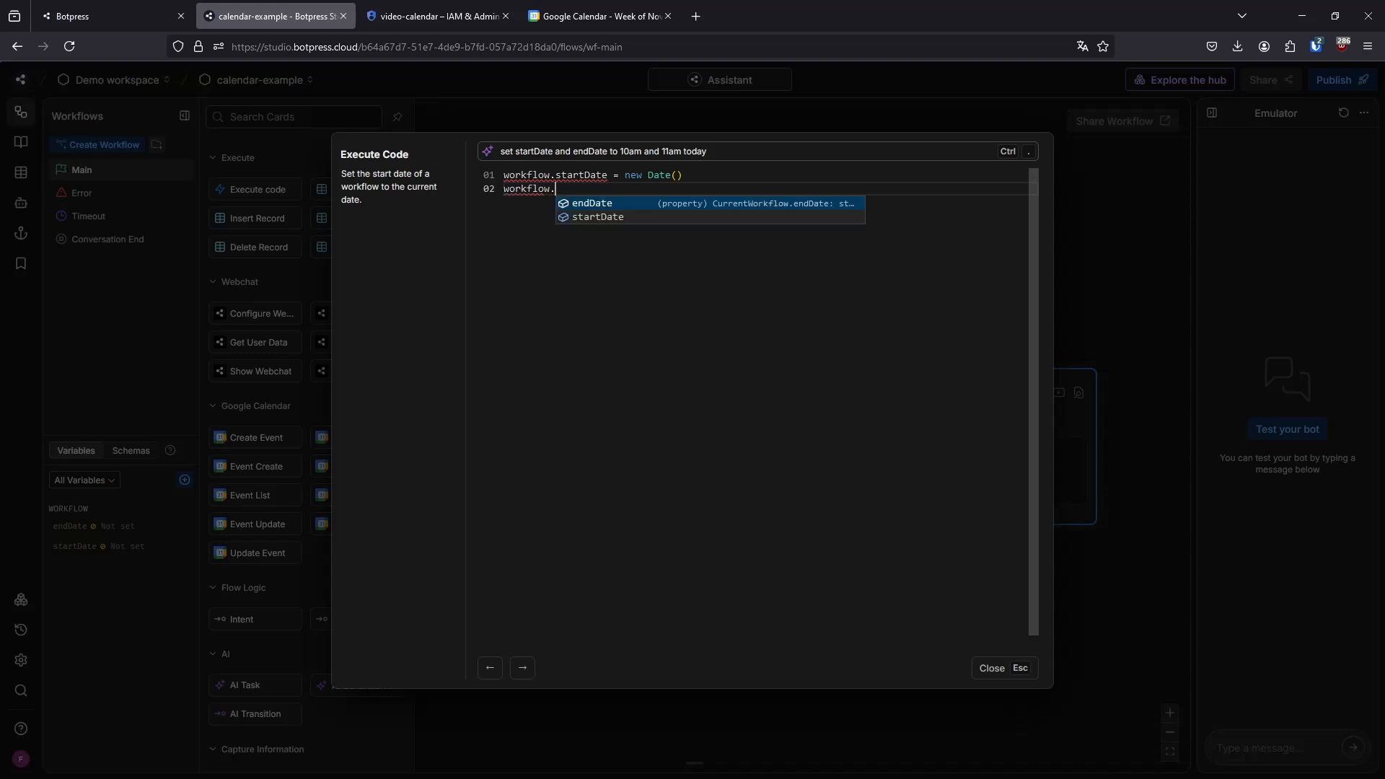
key(Tab)
text(= )
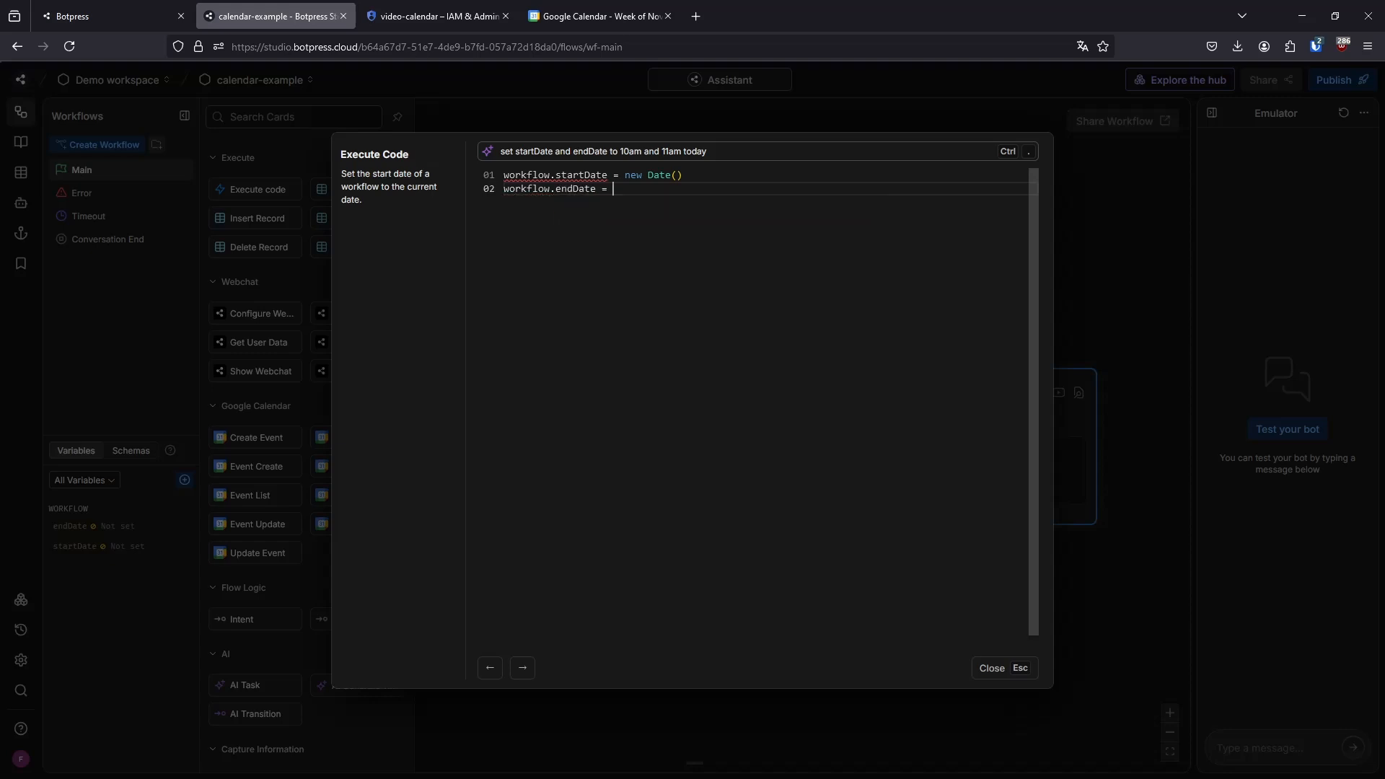
text(new D)
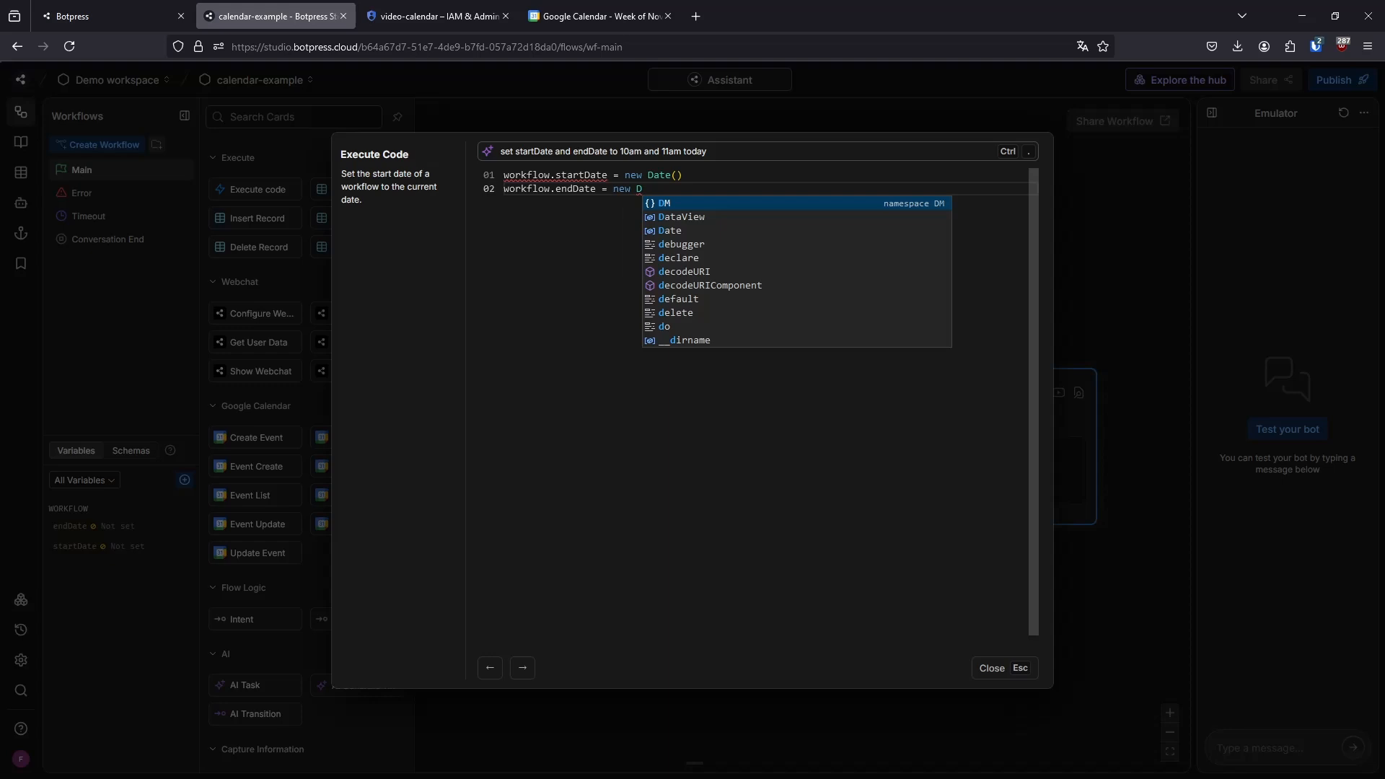
text(ate)
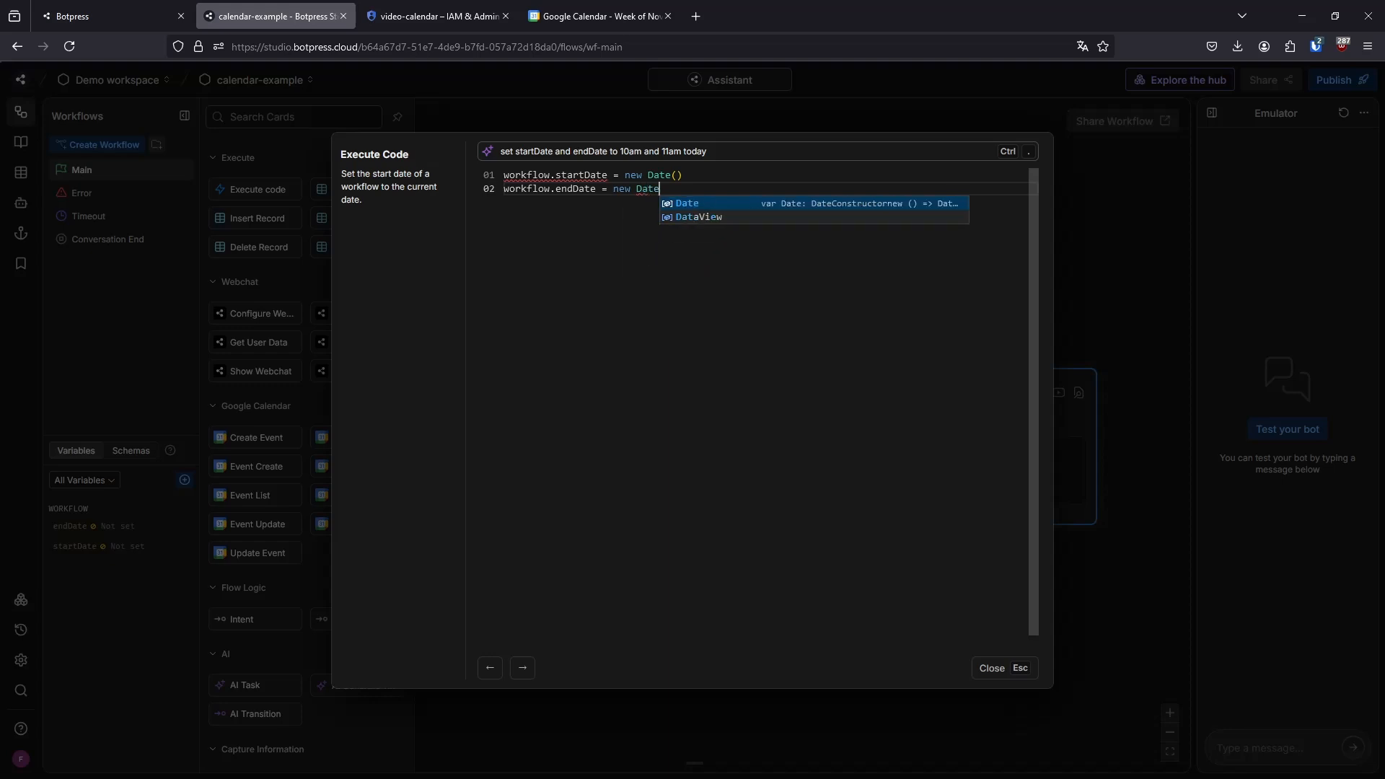
text(()
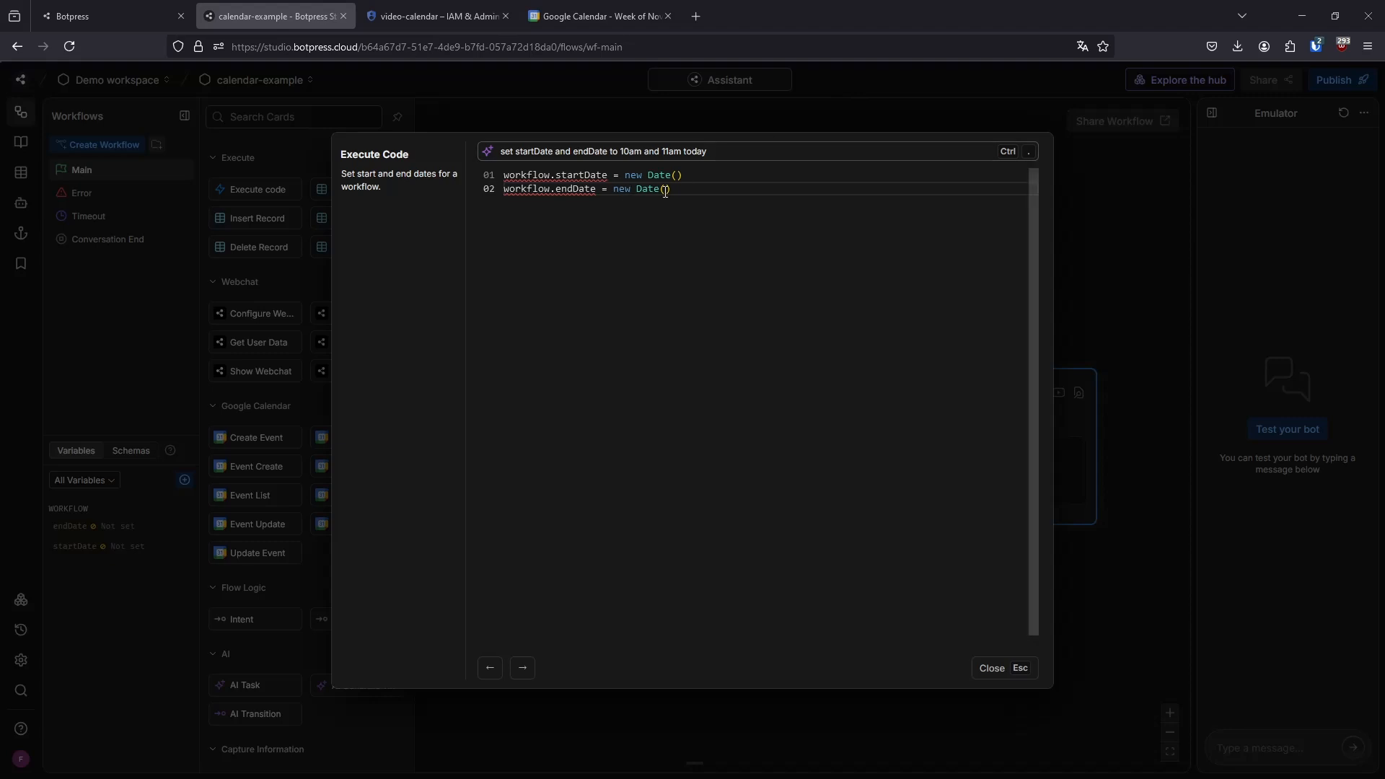
click(664, 190)
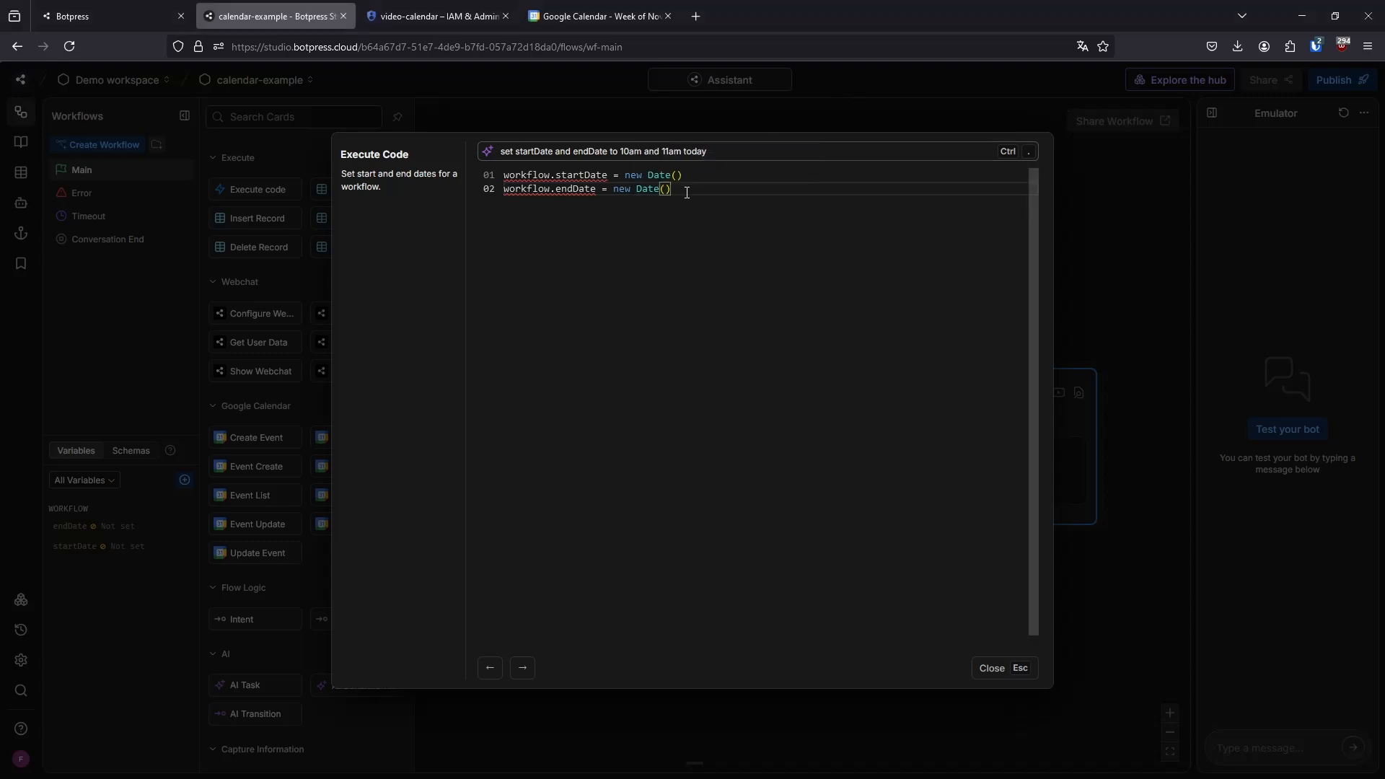
Below a blank line, add workflow.endDate.setHours(workflow.endDate.getHours() +1) to push the end date one hour ahead
key(Return)
key(Return)
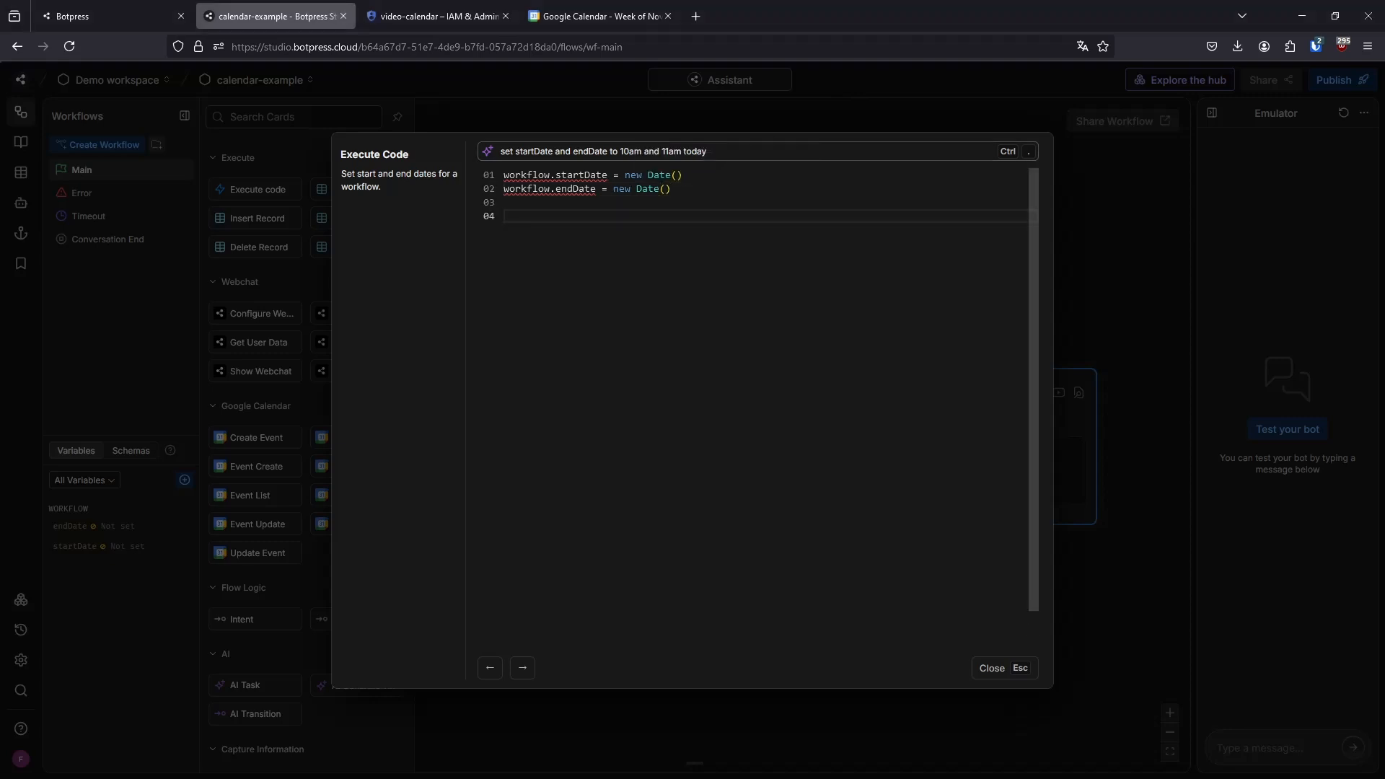
text(workflow.end)
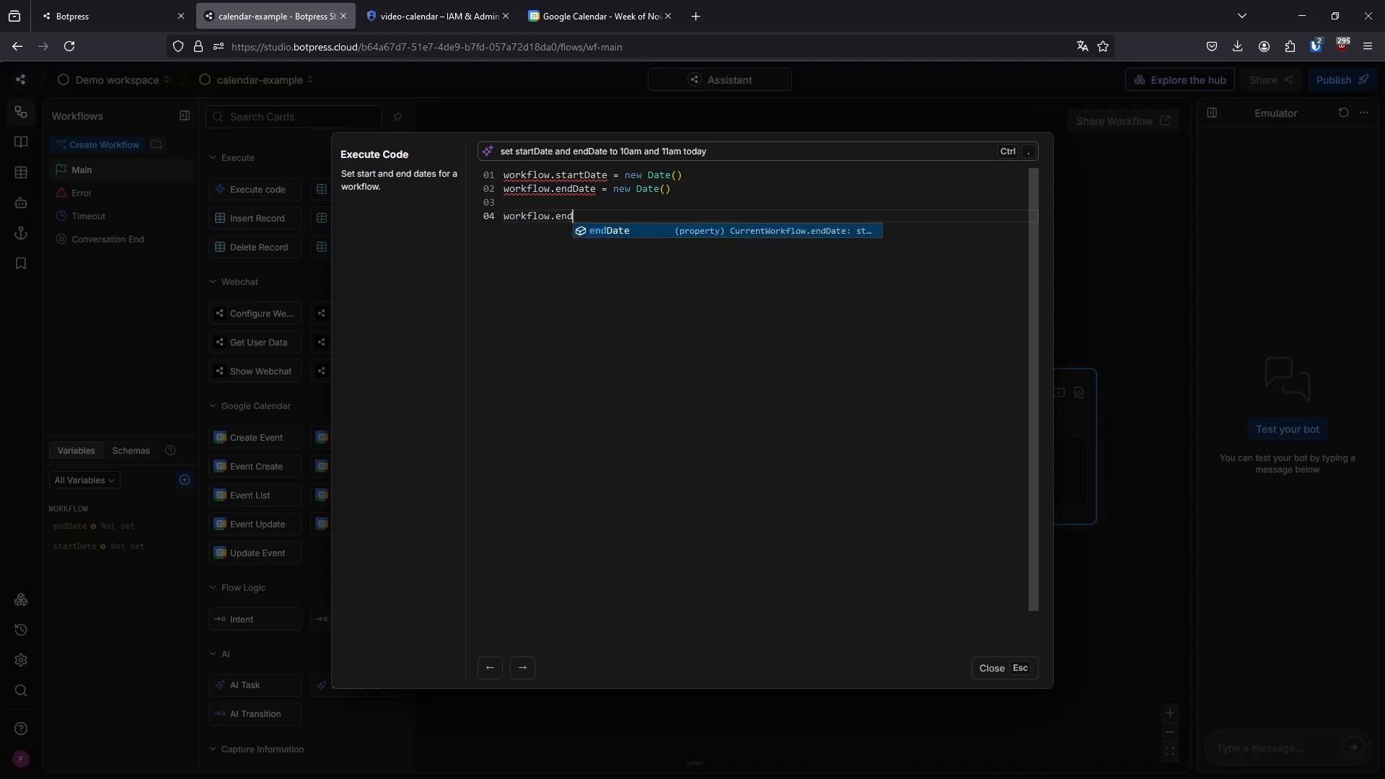
key(Tab)
text(.setH)
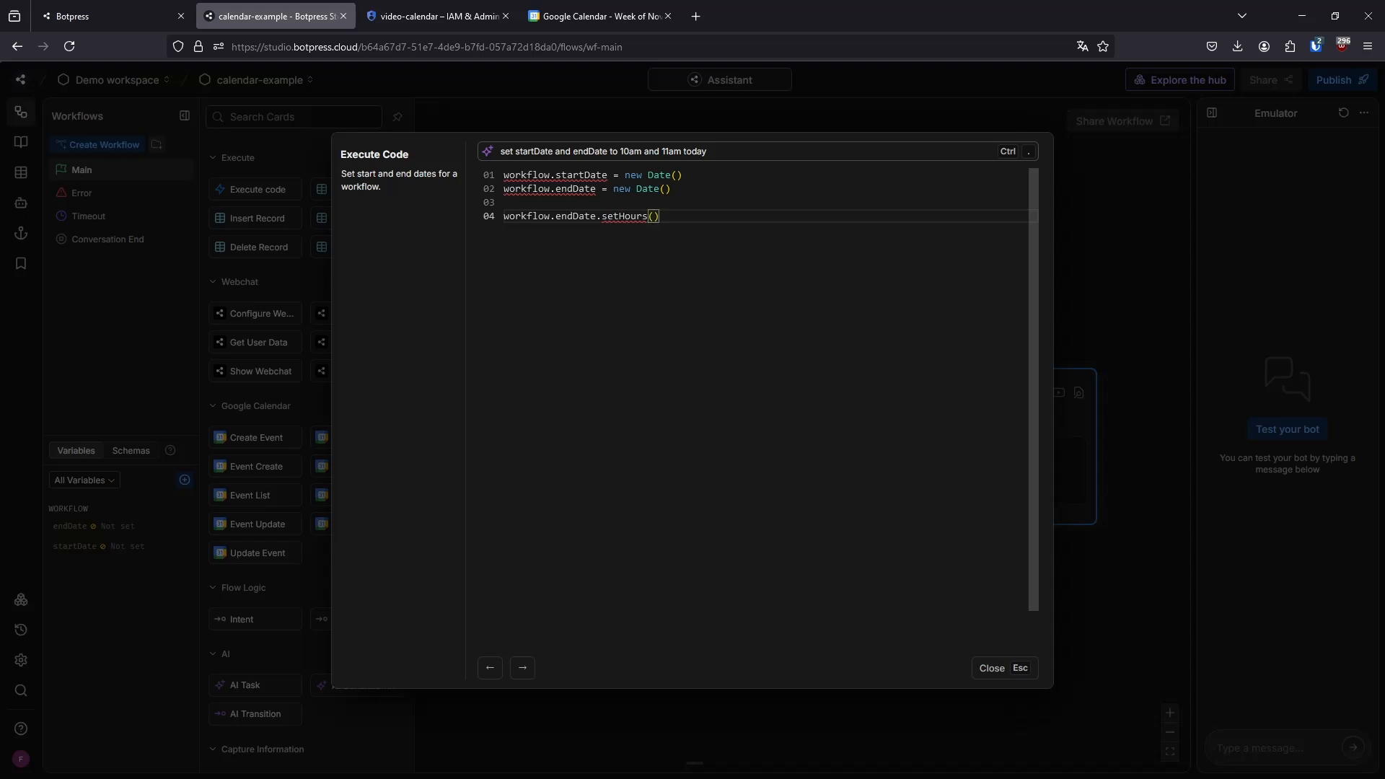
text(workflow.en)
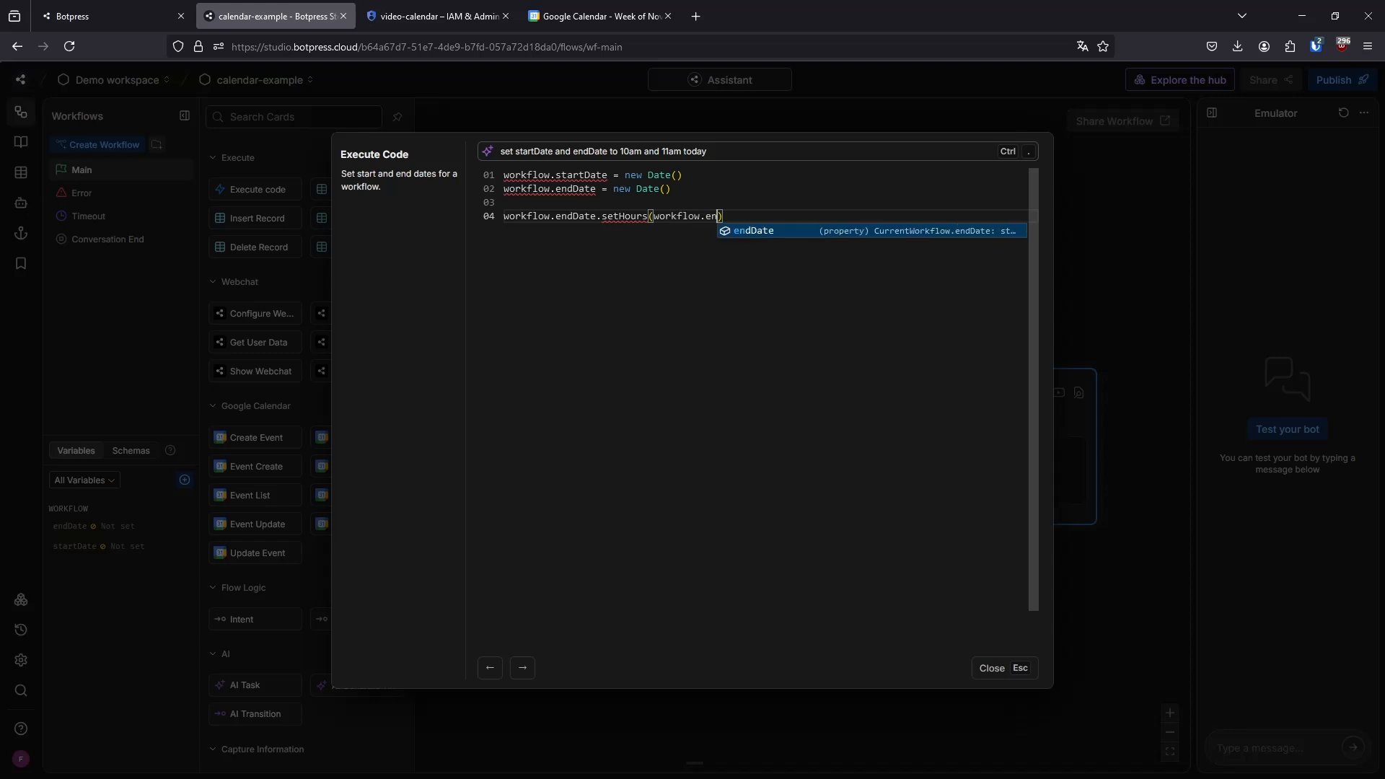
key(Tab)
text(.get)
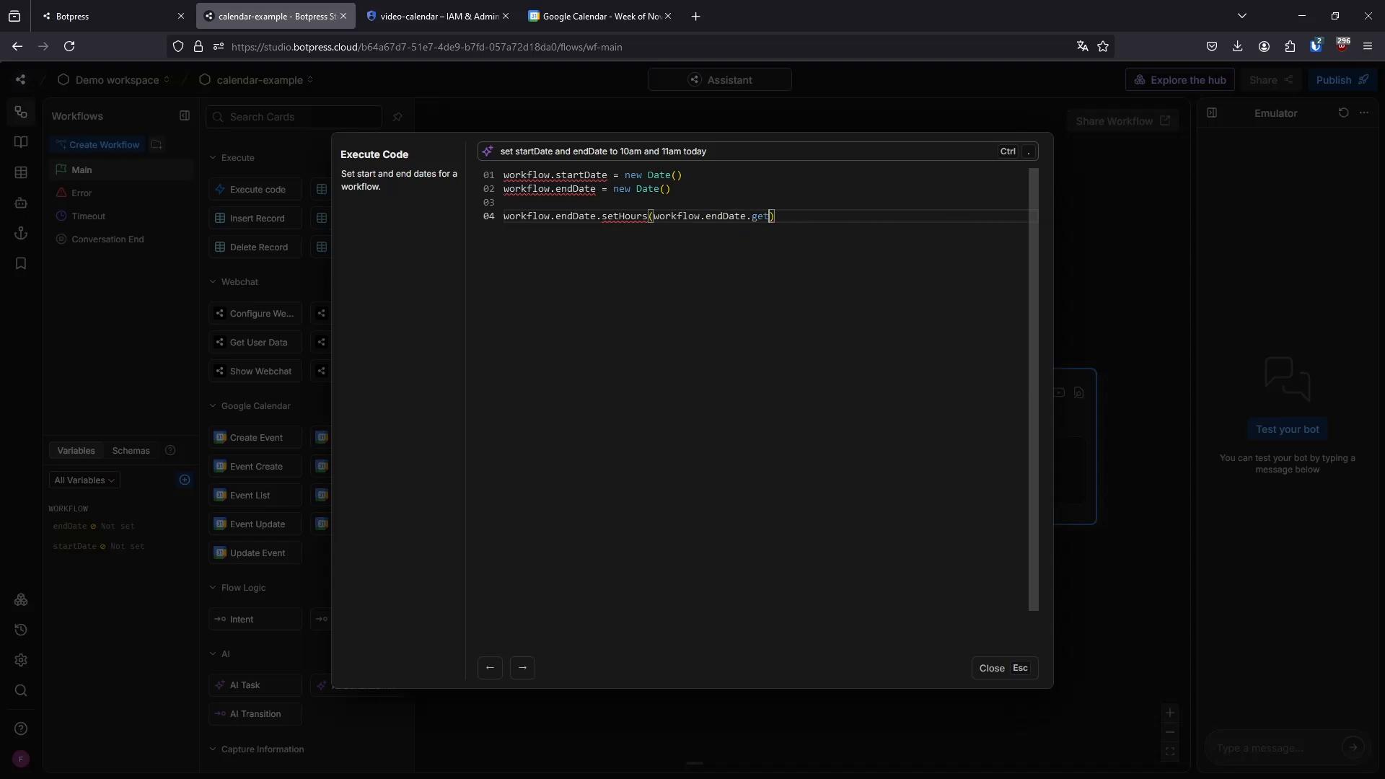
text(Hours() +1)
key(Return)
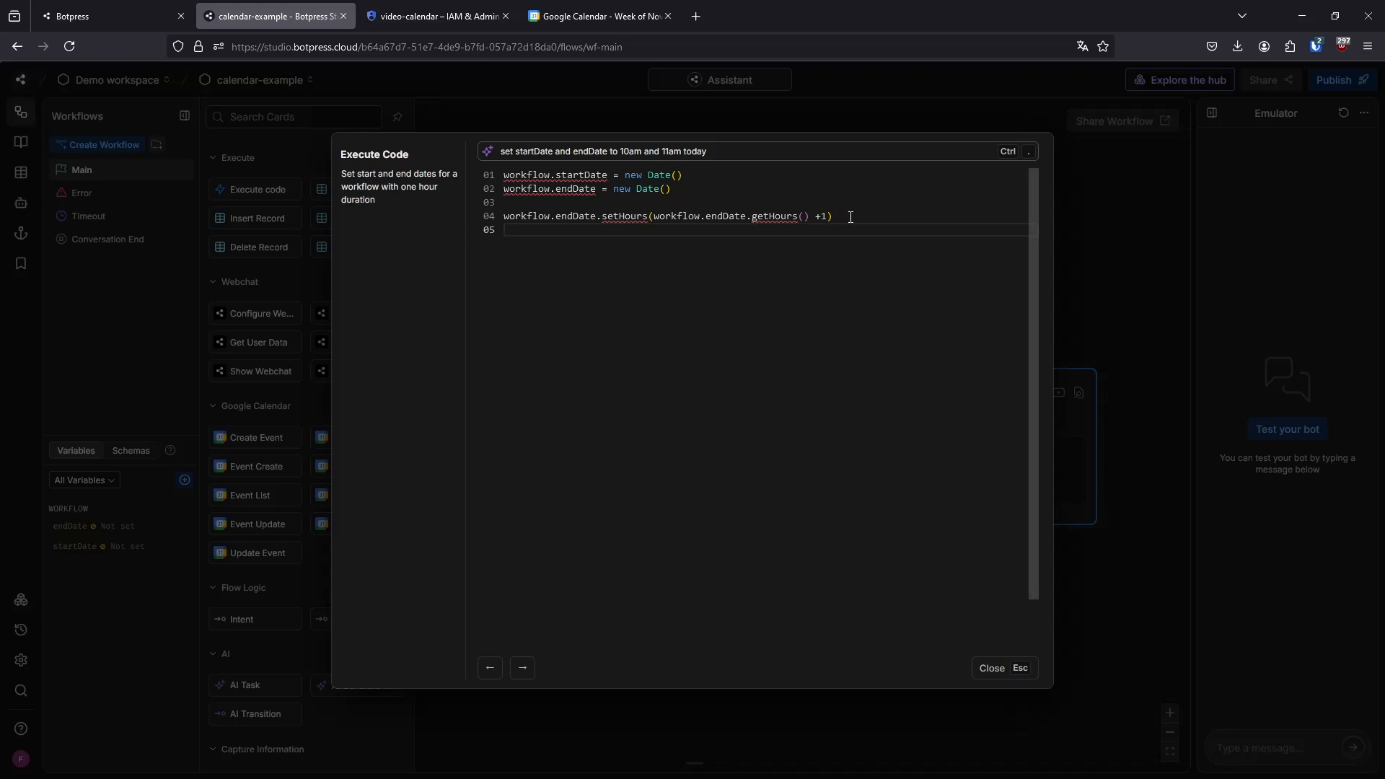
drag(851, 217, 506, 175)
click(835, 236)
key(BackSpace)
key(Return)
Clear the leftover AI prompt text above the code and close the Execute Code editor
double_click(758, 157)
key(ctrl+a)
key(BackSpace)
click(828, 241)
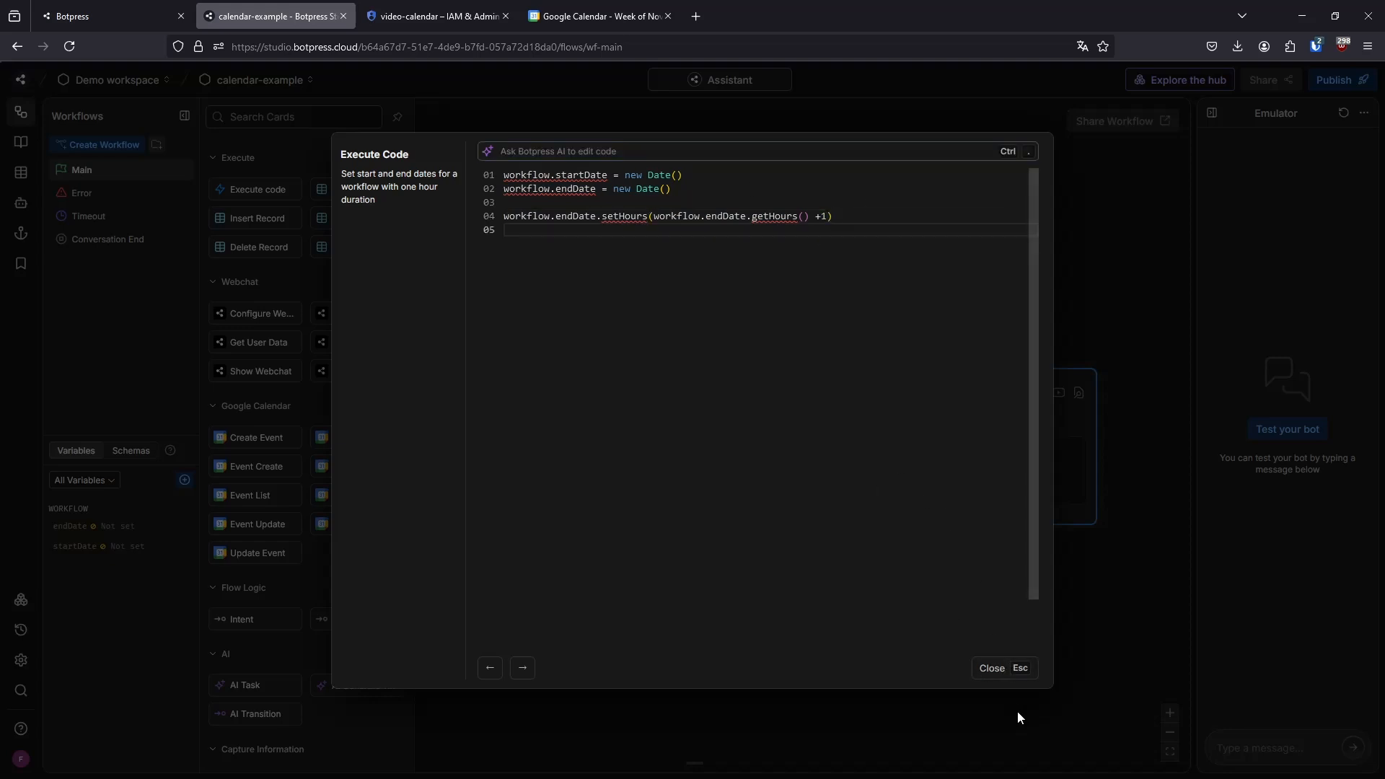
click(1011, 674)
In the Create Event card, set Start Date/Time to {{workflow.startDate}} and End Date/Time to {{workflow.endDate}}
click(663, 439)
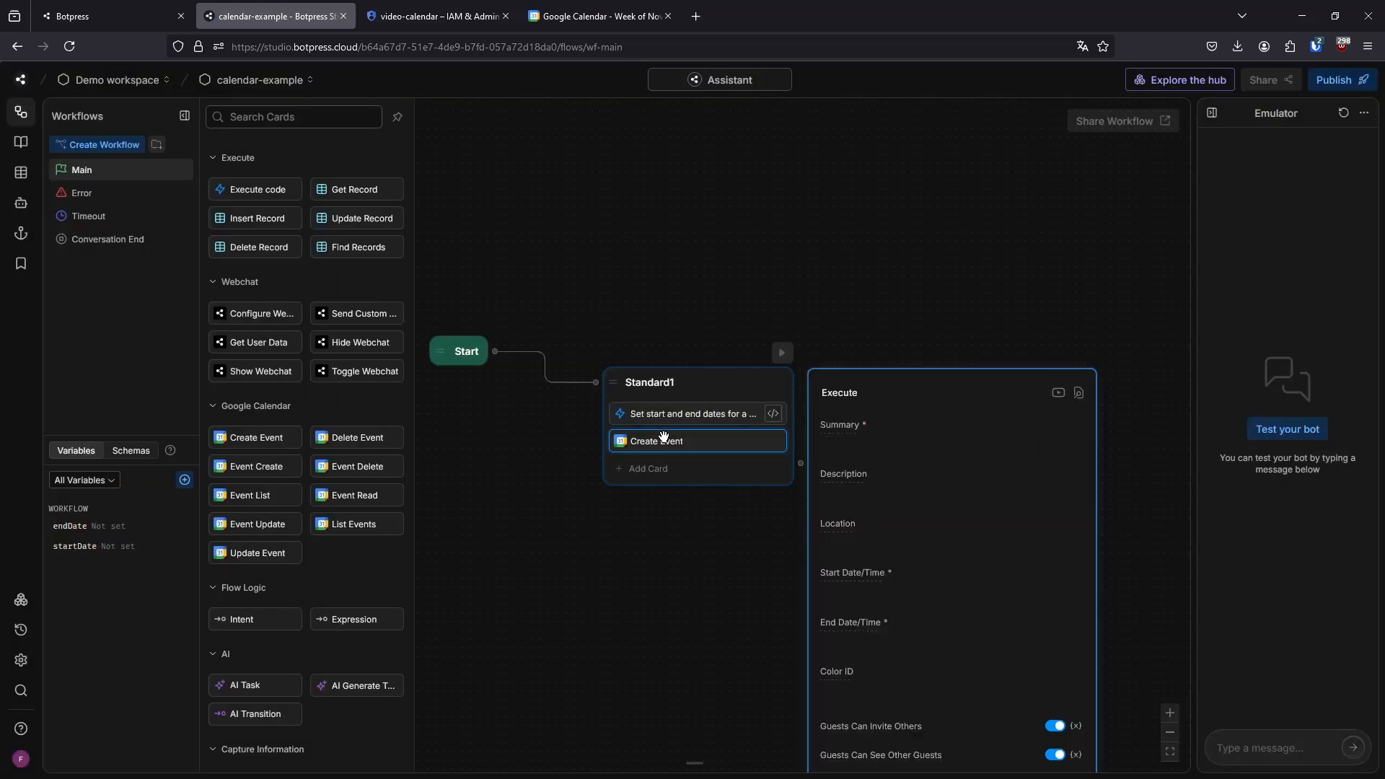
click(814, 512)
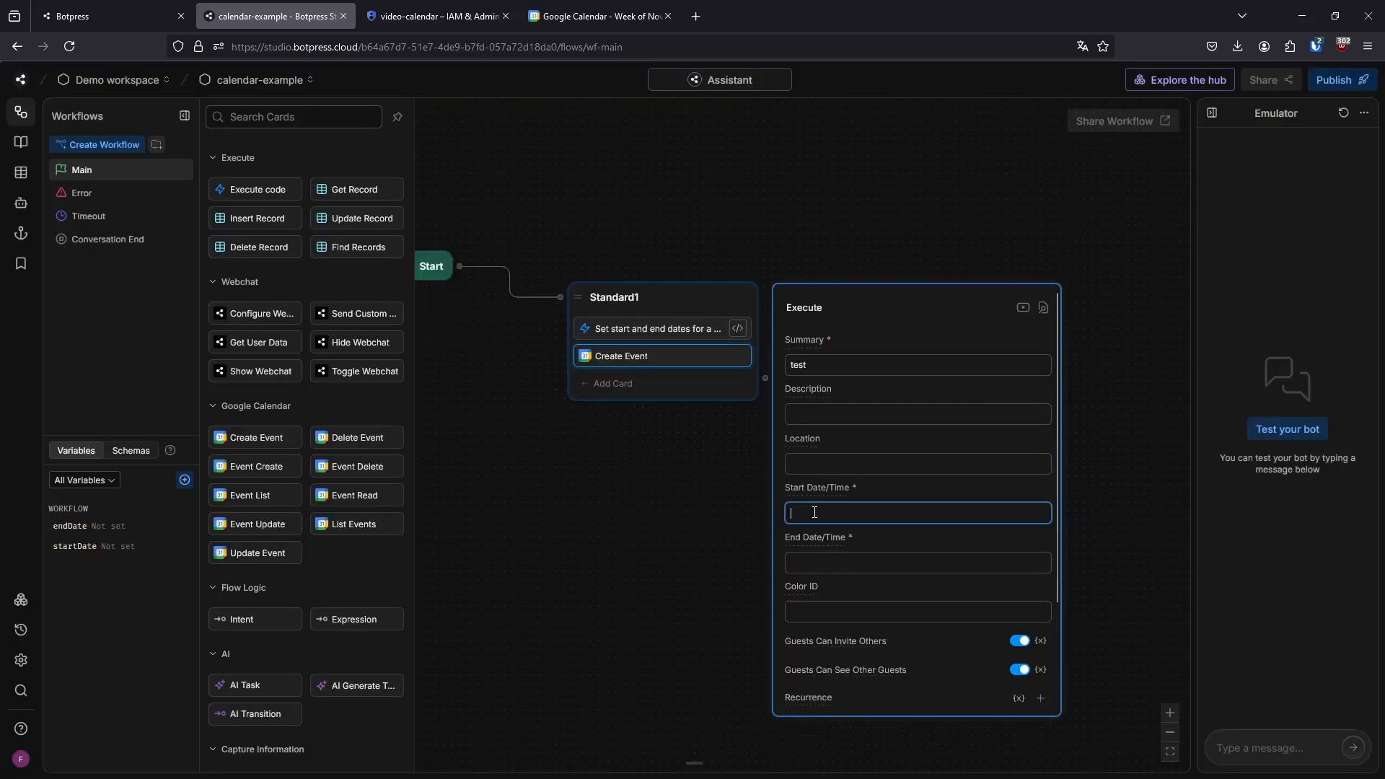
text({{workflow.)
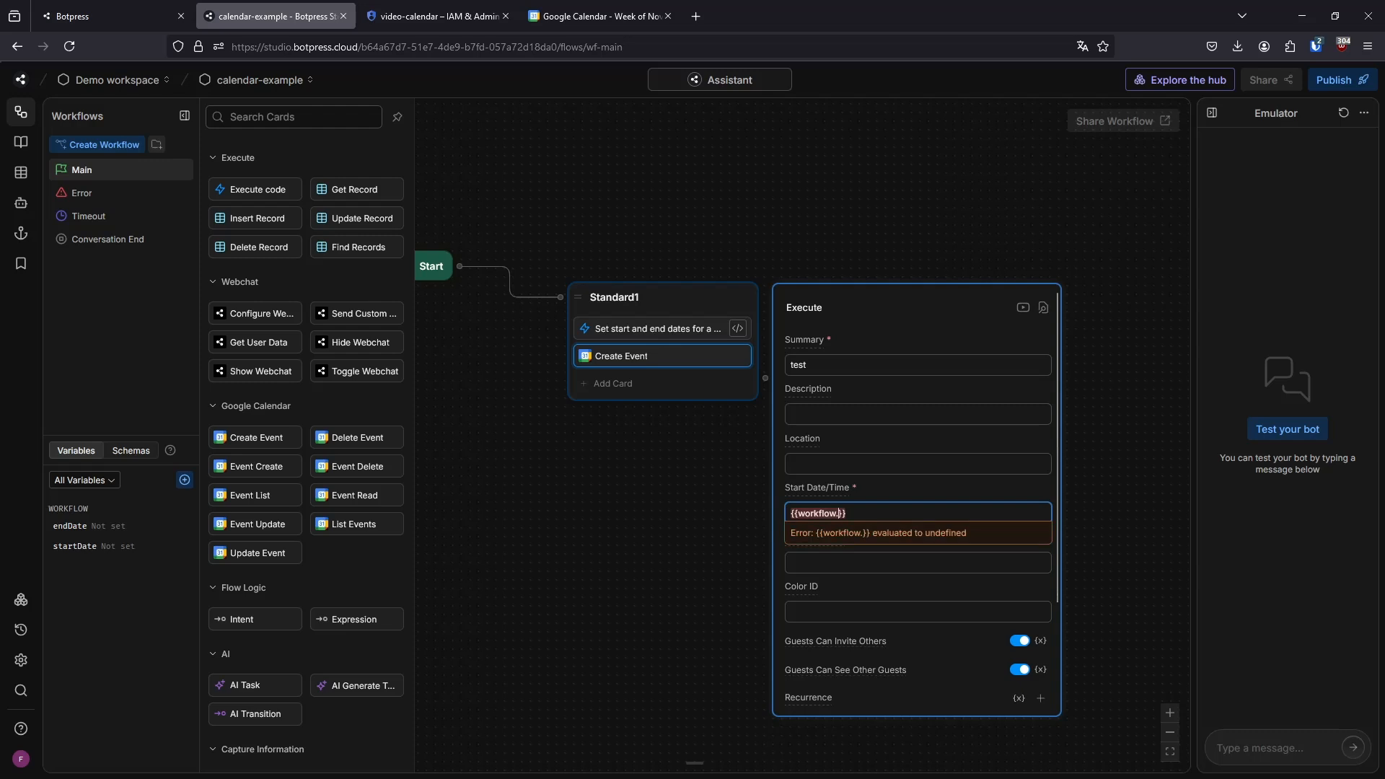
text(startDate)
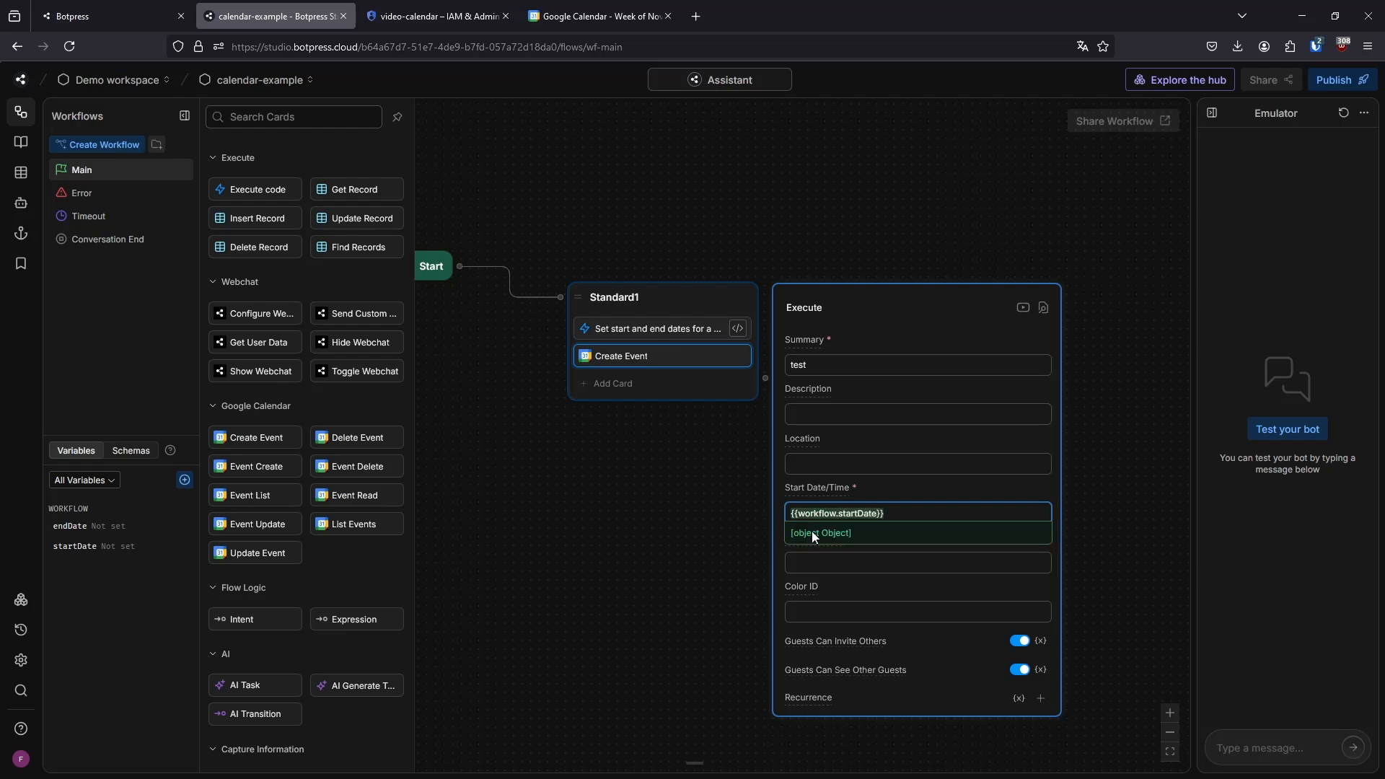
click(822, 570)
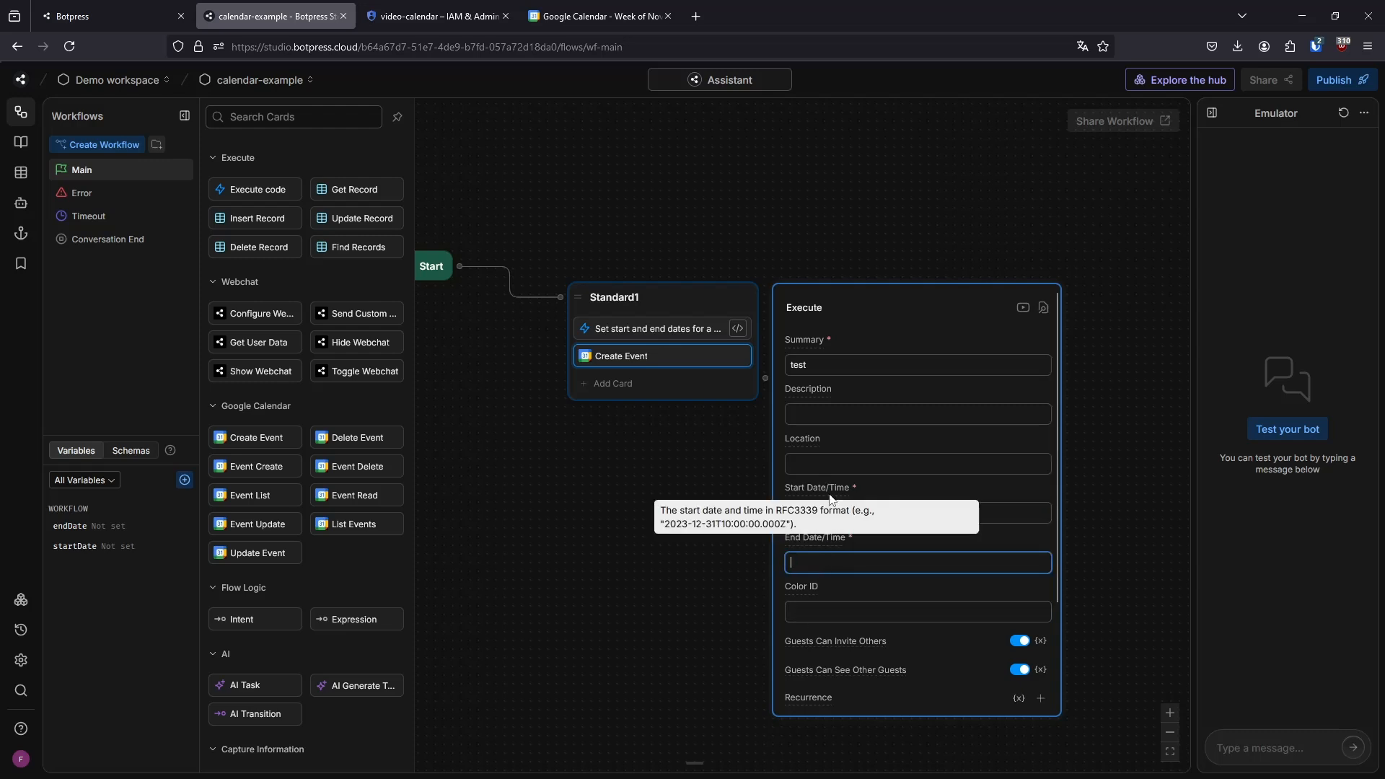
text({{workflow.)
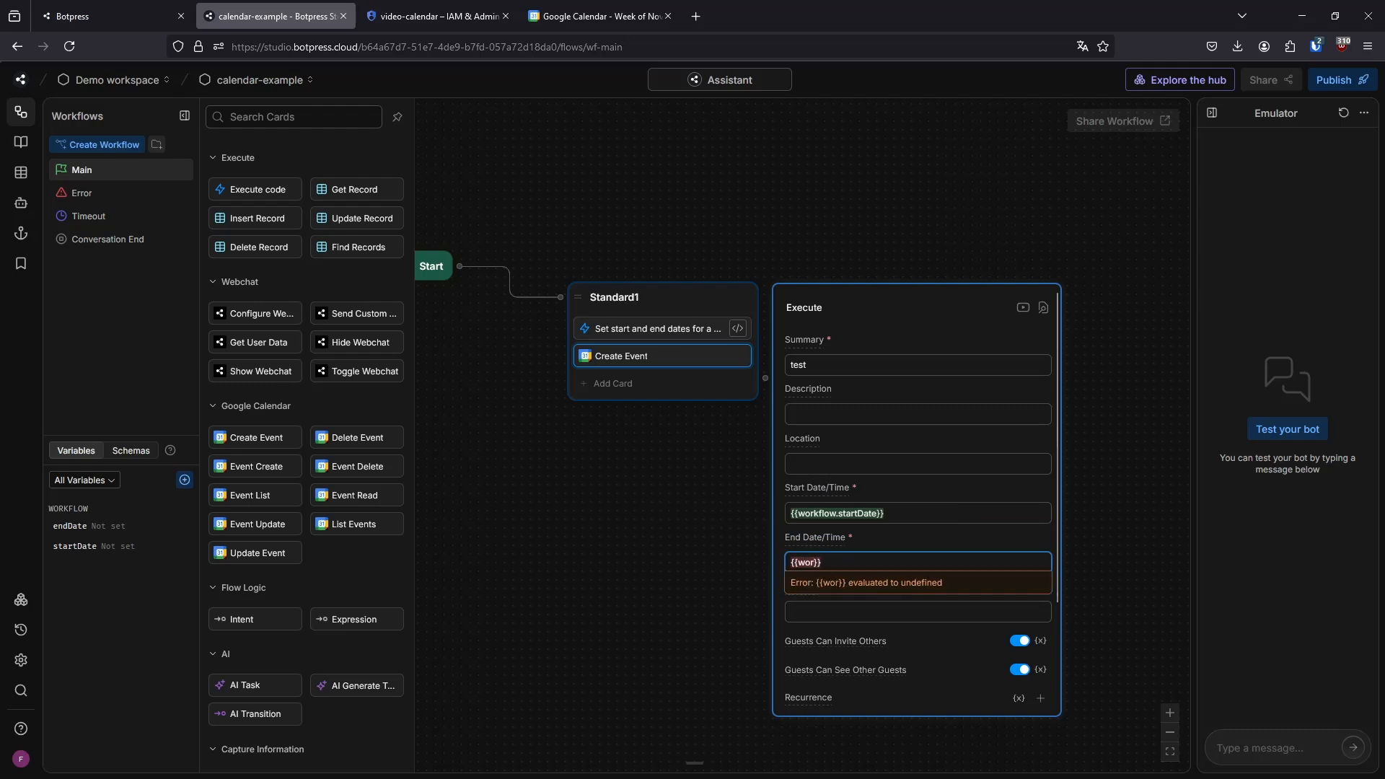
text(end)
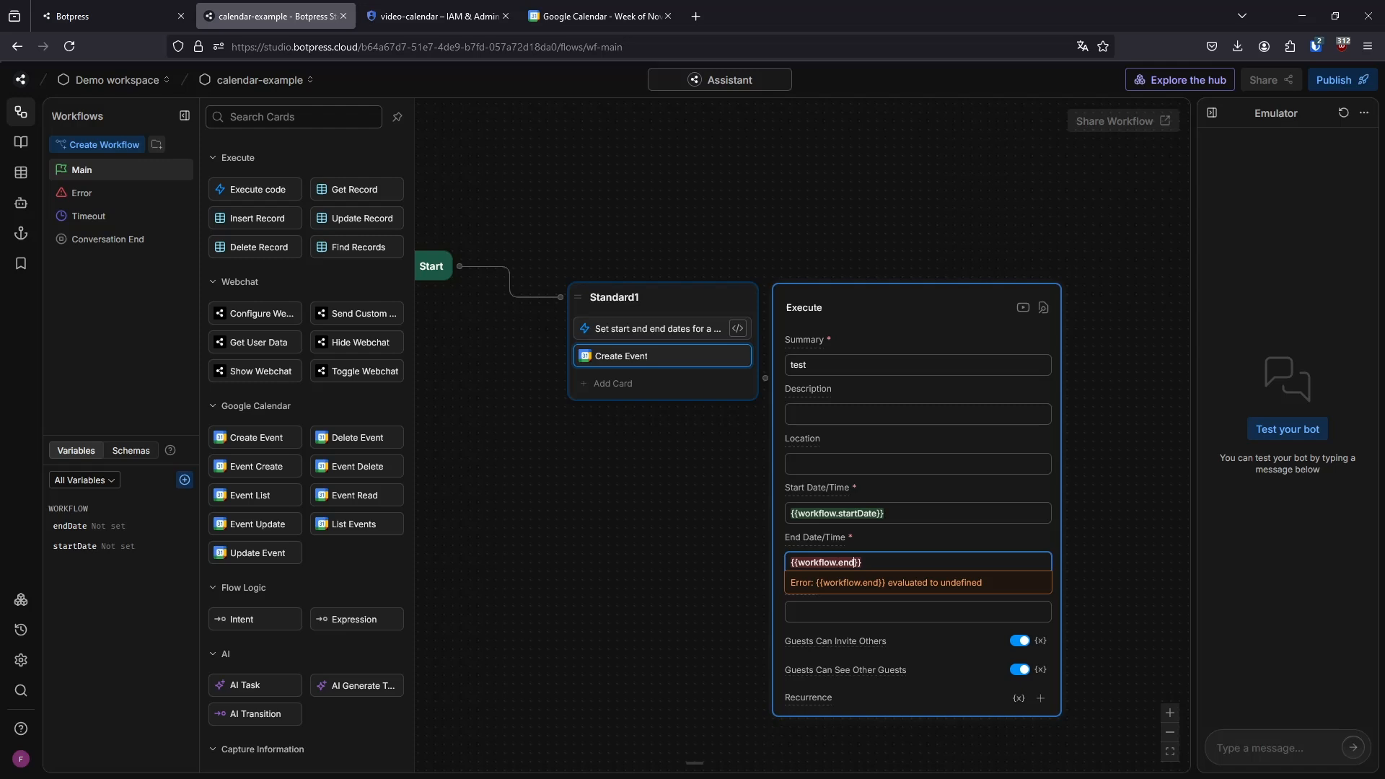
text(Date)
click(631, 626)
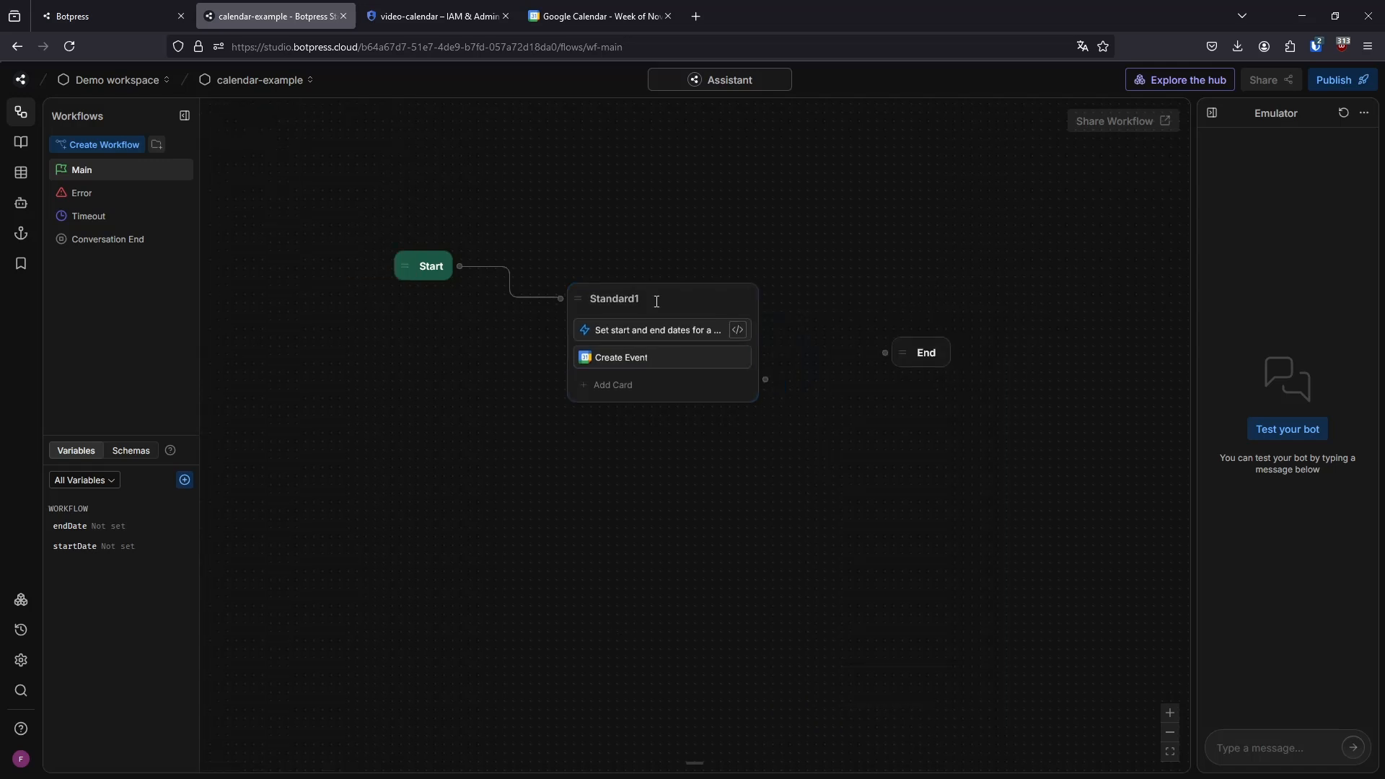
Test the bot in the Emulator and widen the Emulator pane to make its event trace readable
drag(1194, 348, 1045, 346)
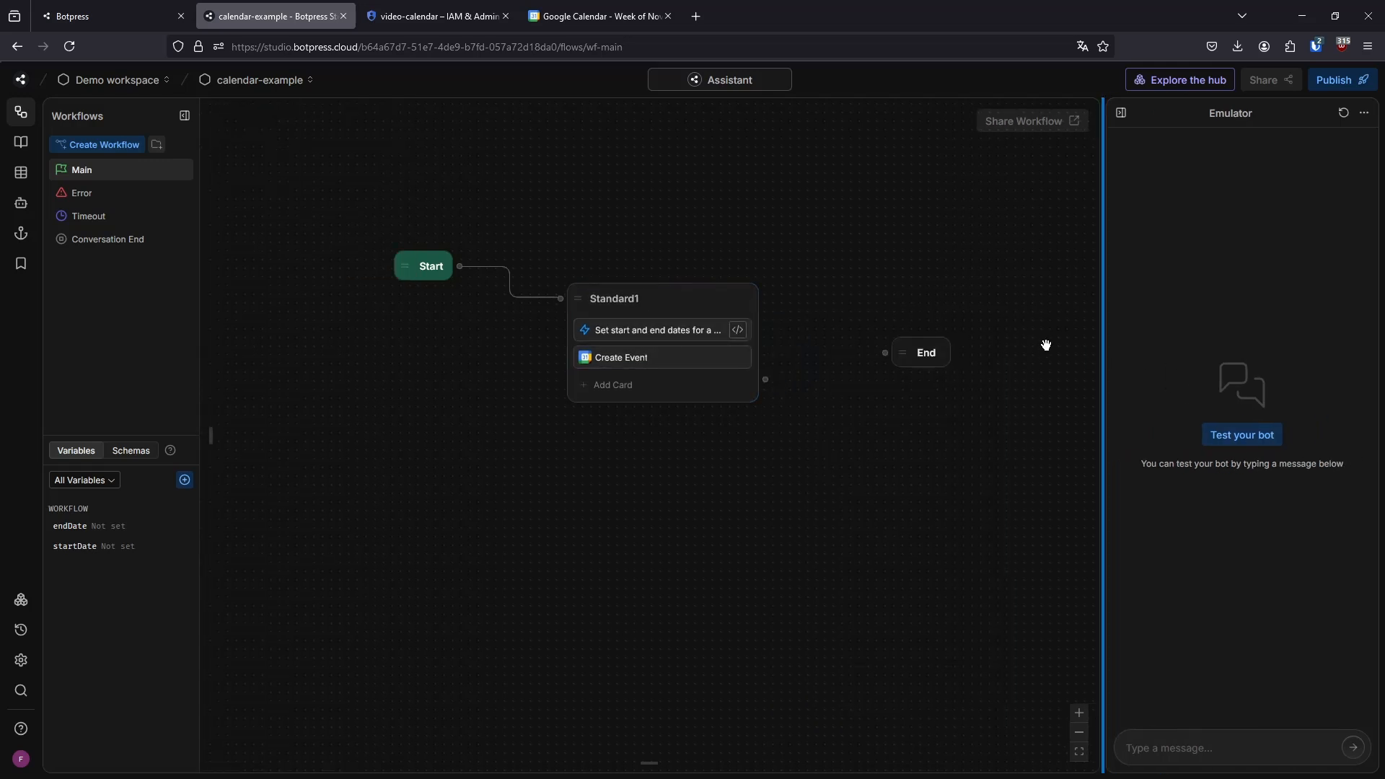
click(1169, 491)
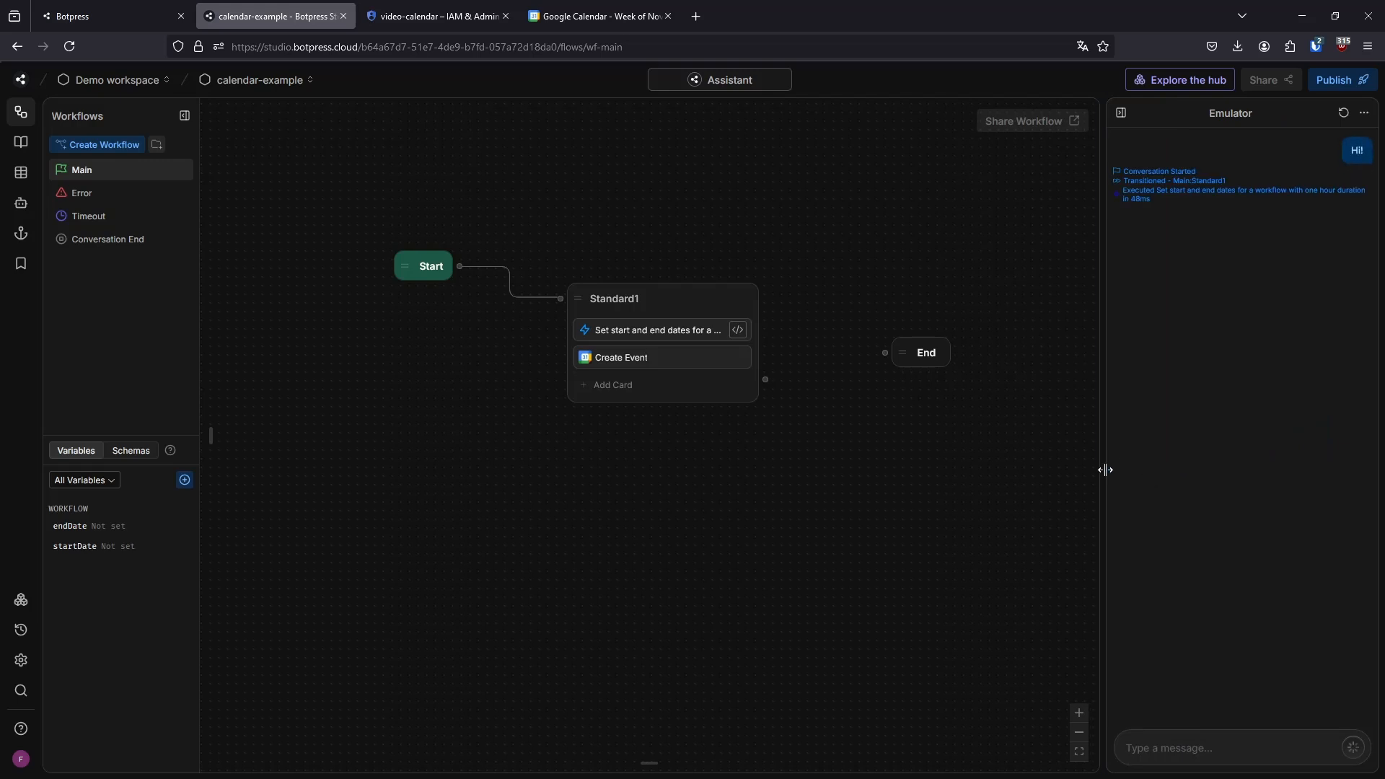
drag(1105, 469, 1000, 477)
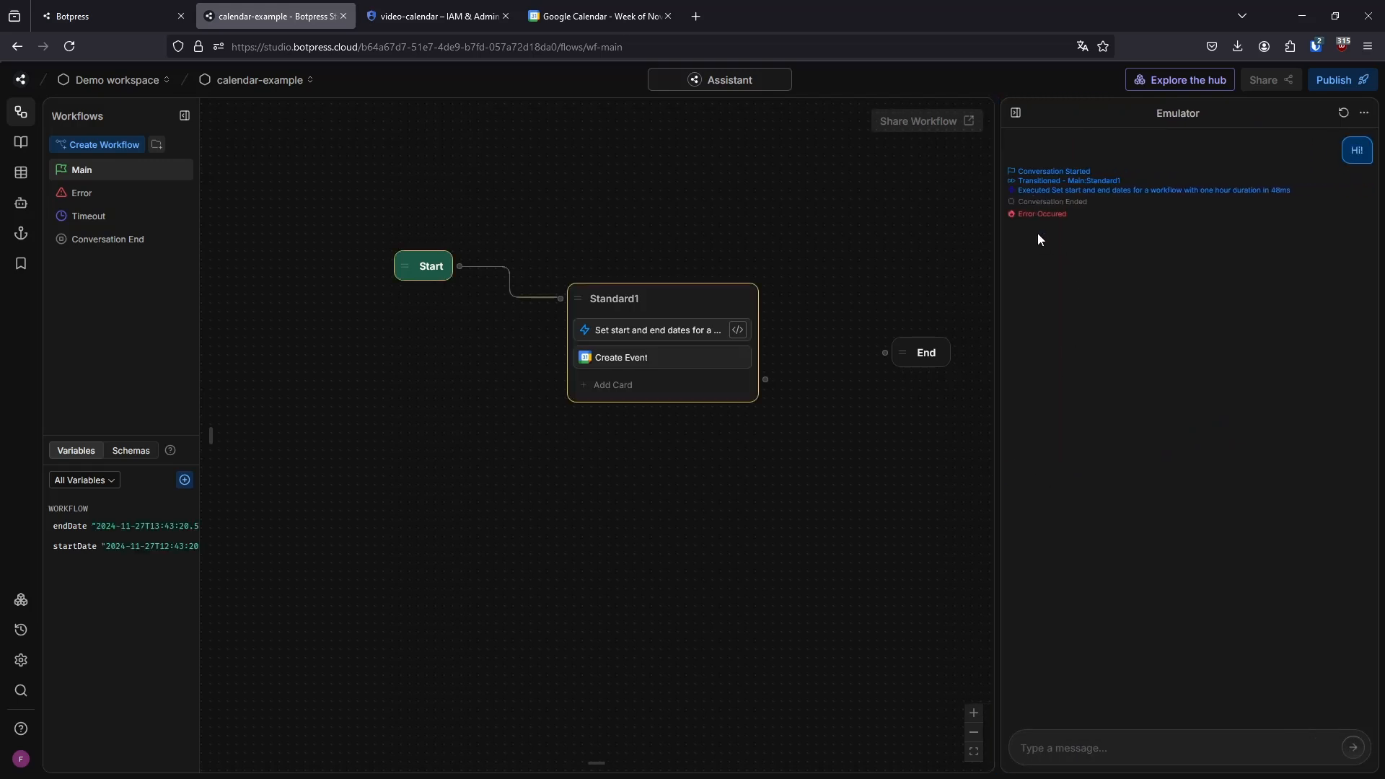
Expand the SummaryAgent error entry in the logs and read its full message
mouse_move(575, 761)
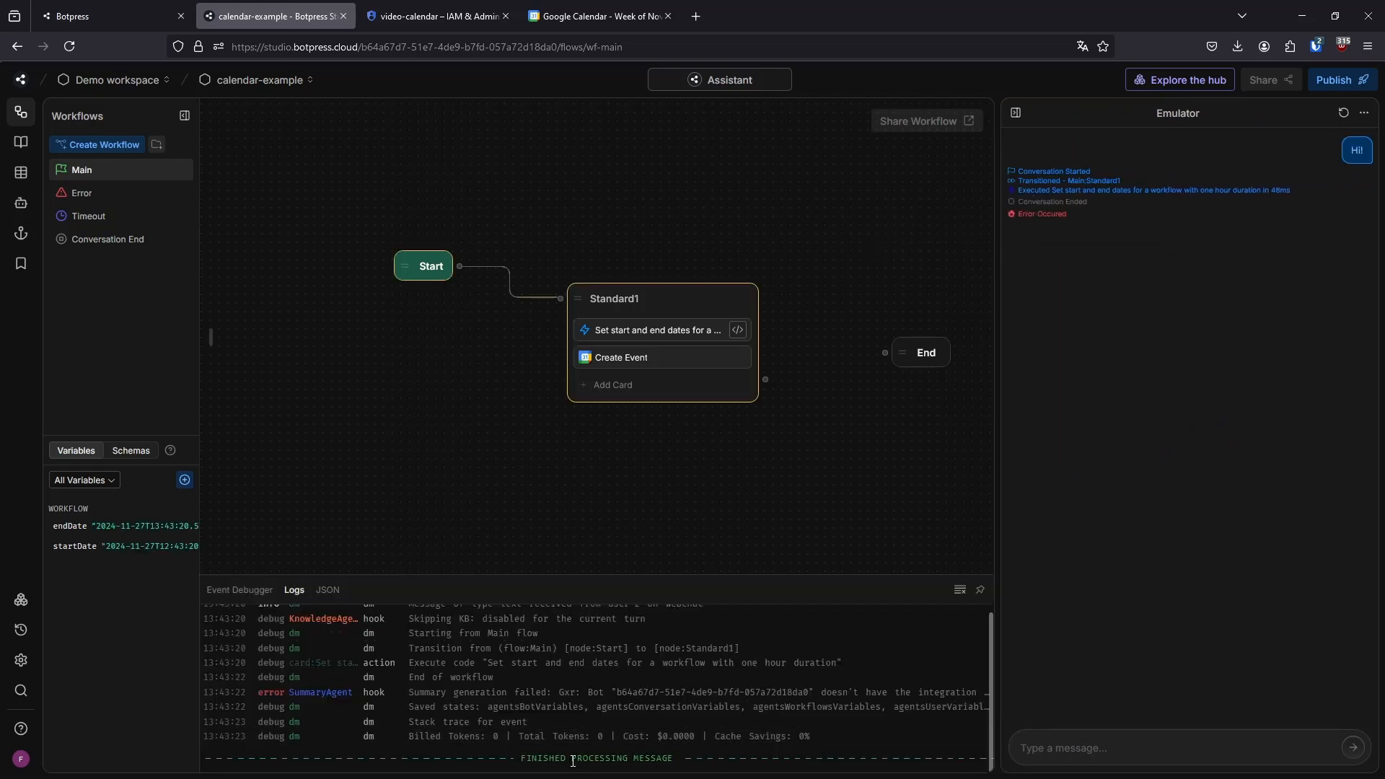
click(507, 706)
drag(565, 715, 784, 715)
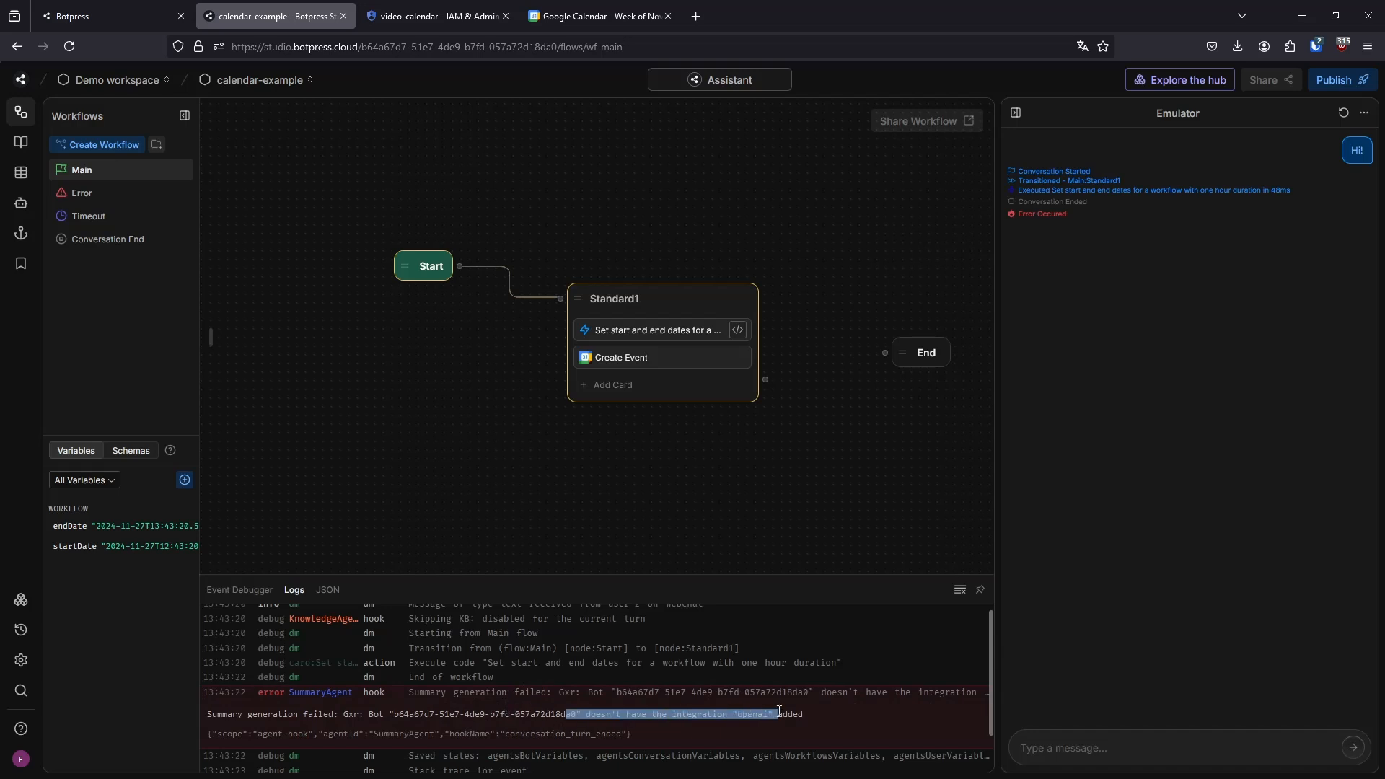
click(784, 714)
click(810, 694)
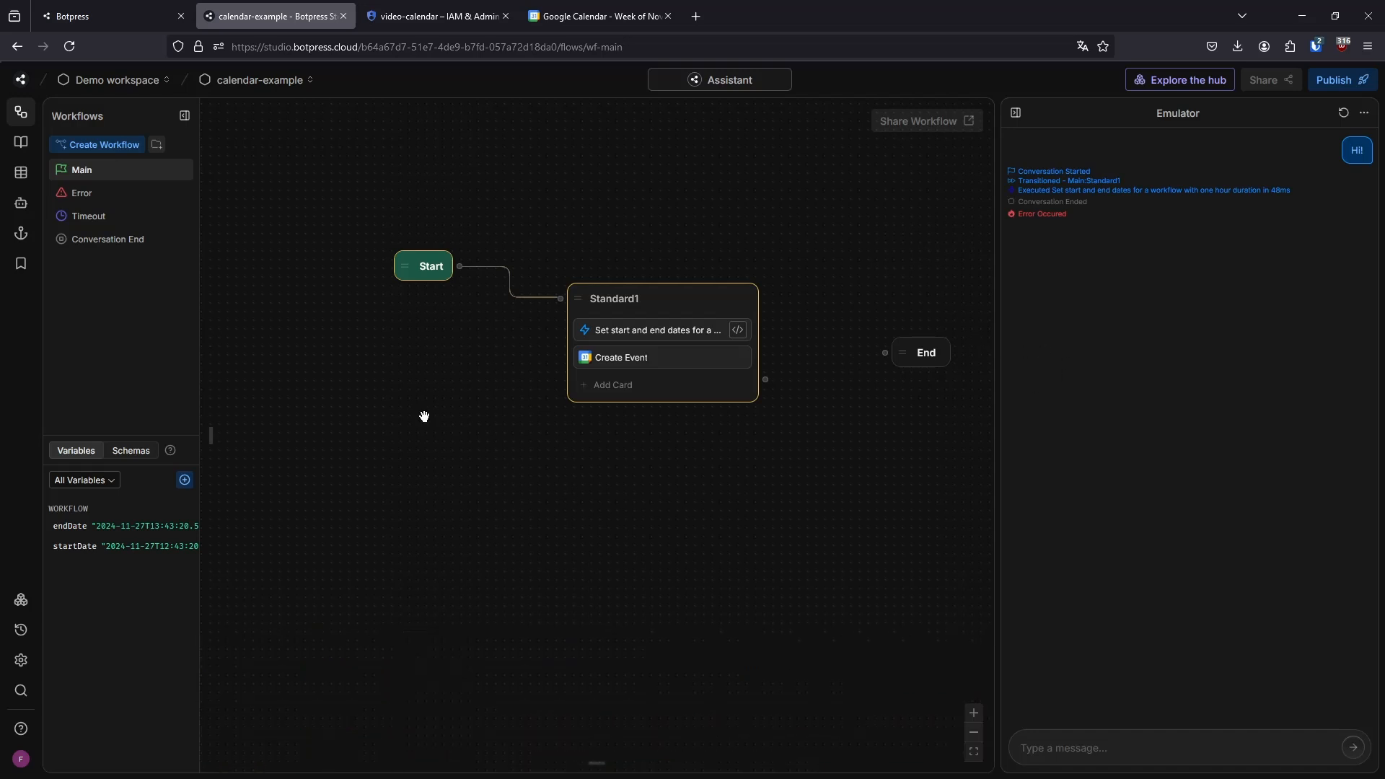
Switch to Google Calendar and check the date and time details of the test event on November 27
click(618, 9)
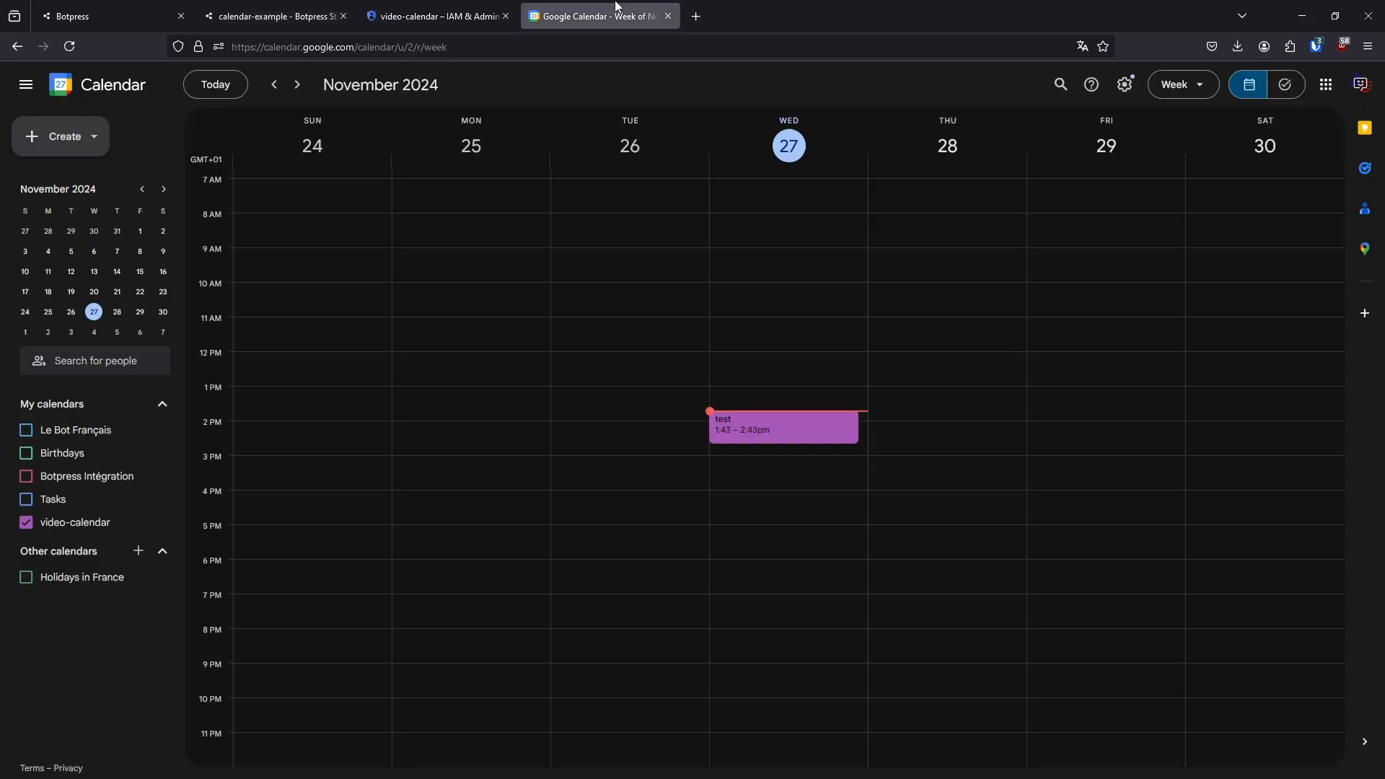
click(714, 422)
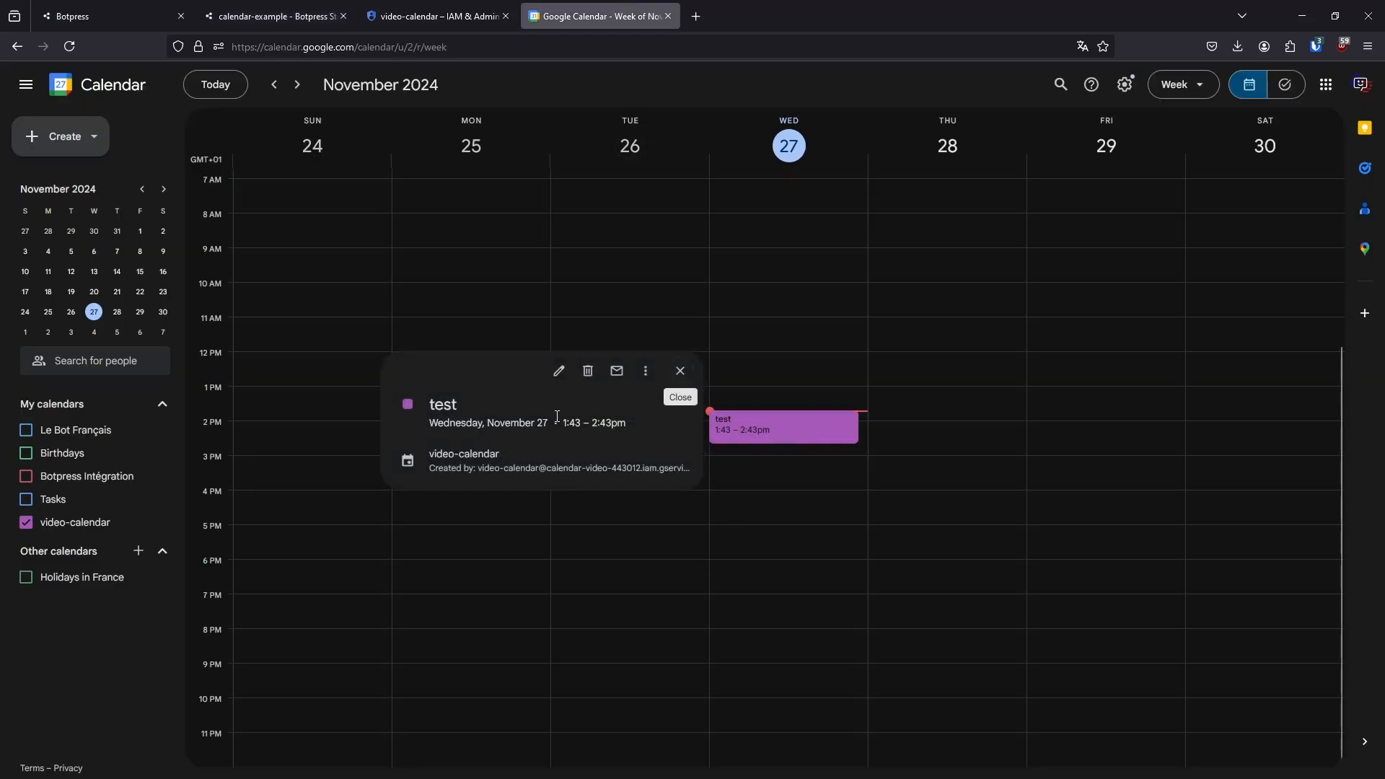
drag(575, 423, 651, 427)
click(652, 427)
click(680, 370)
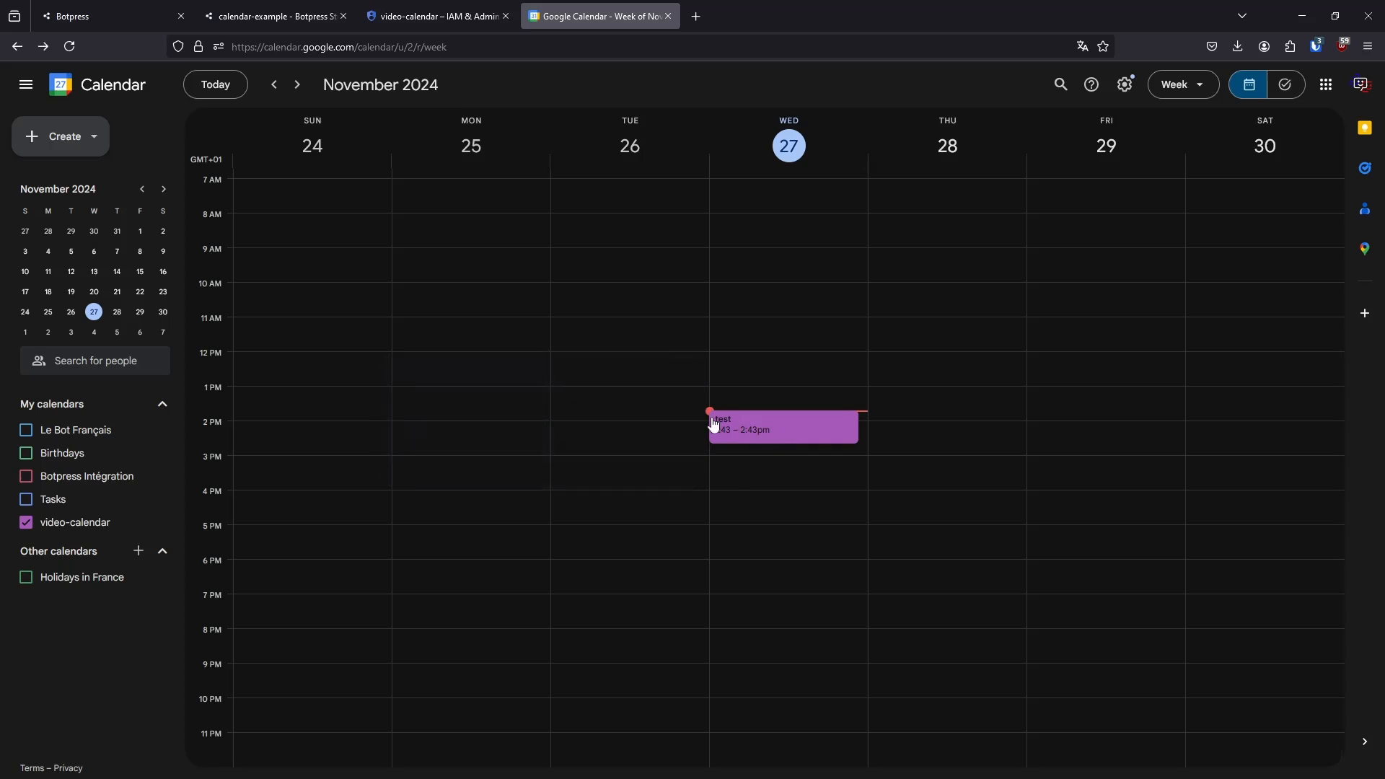
Switch to Botpress Studio and examine the Create Event card's Color ID, Recurrence and Event Status options
click(318, 7)
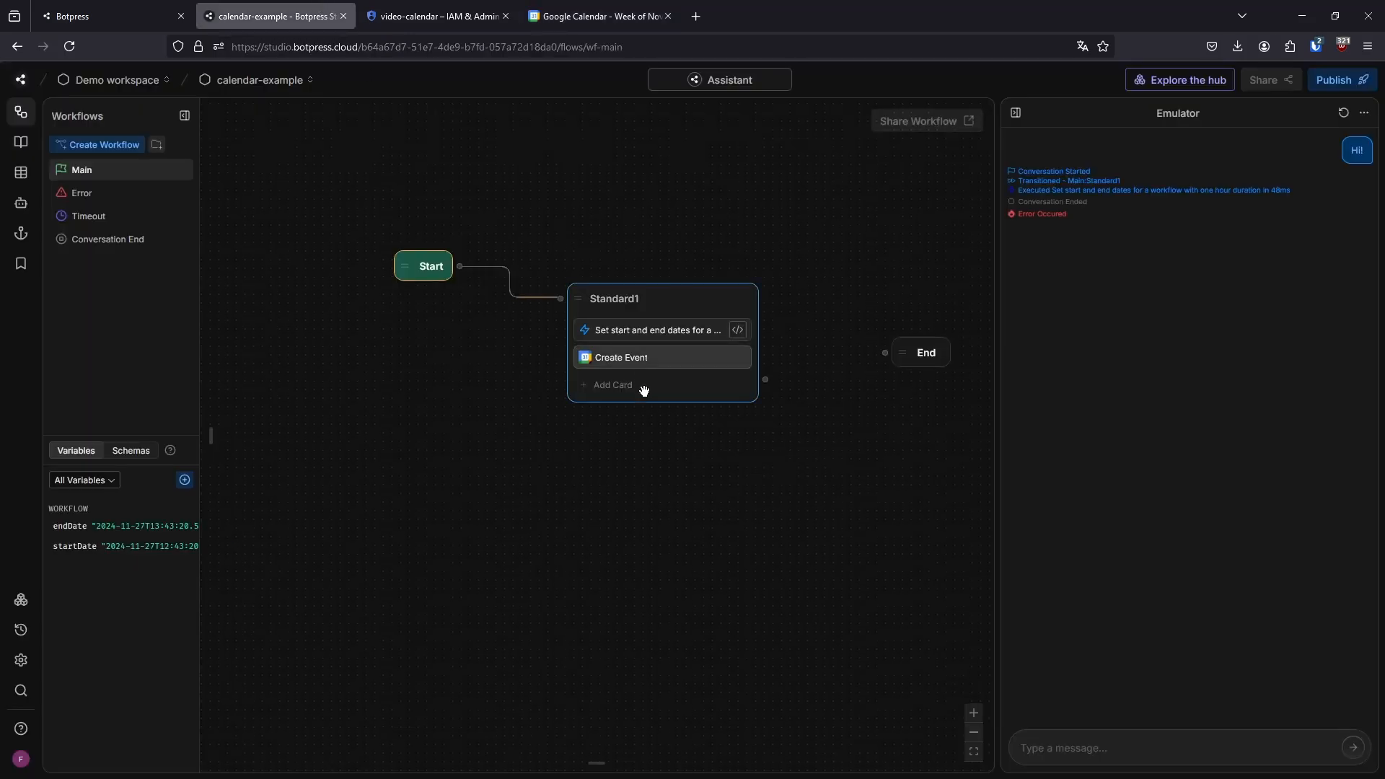
click(675, 356)
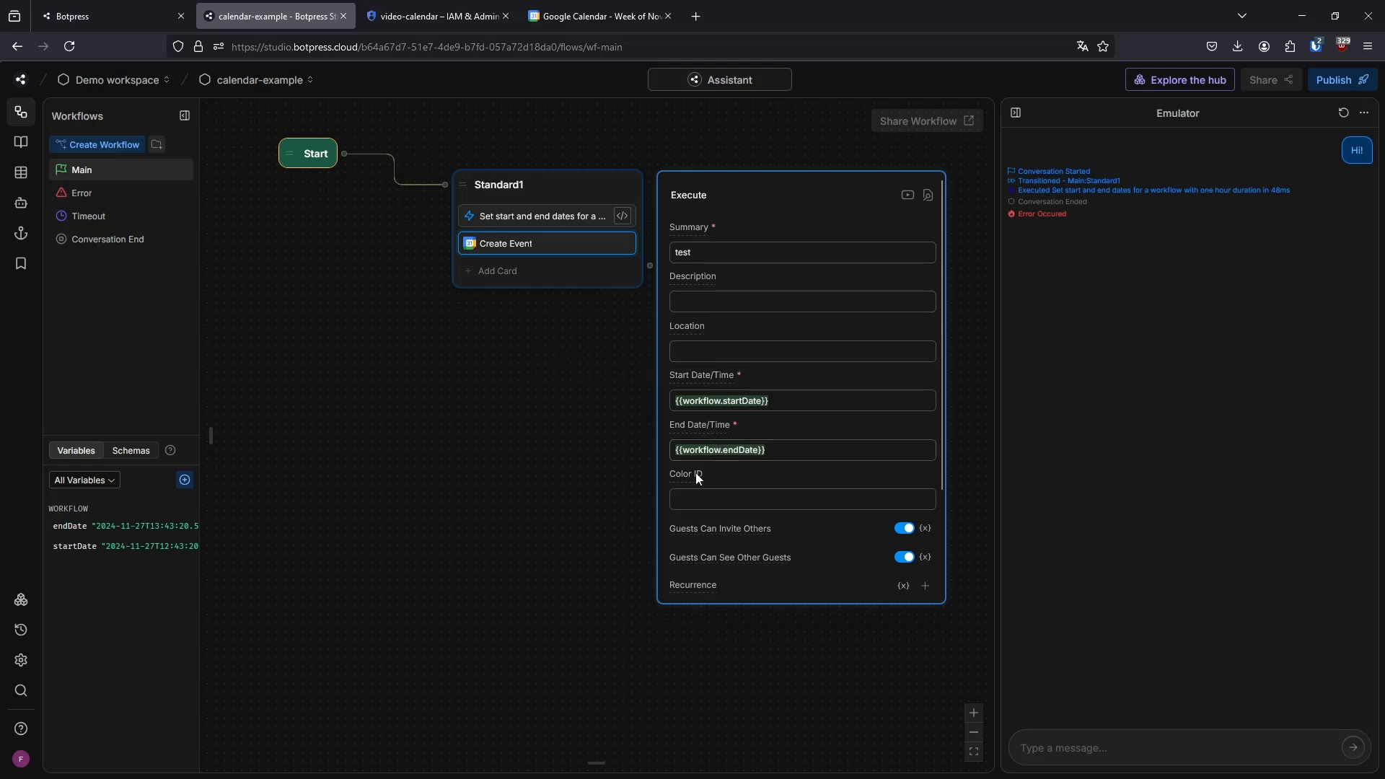
click(699, 500)
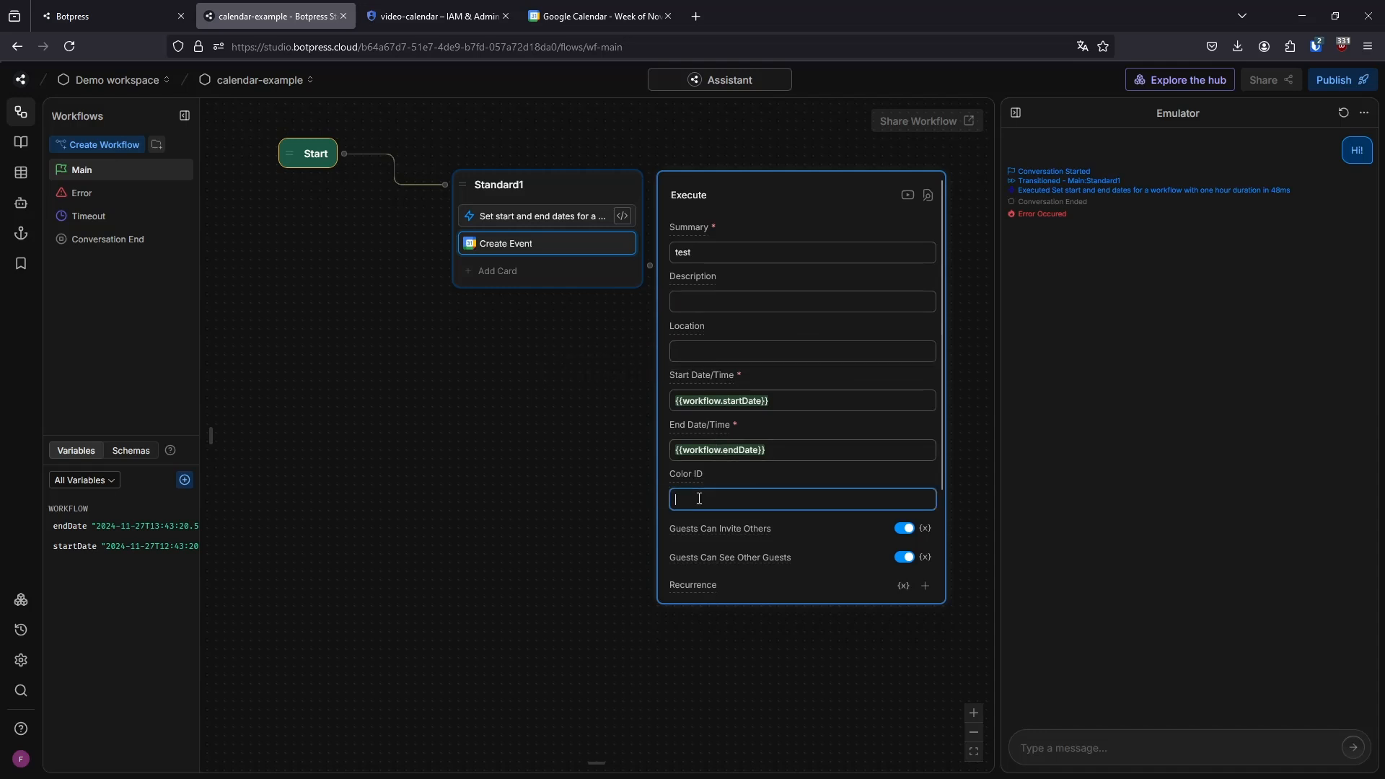
text(3)
key(BackSpace)
click(925, 586)
scroll(829, 570, down, 2)
click(769, 573)
click(779, 544)
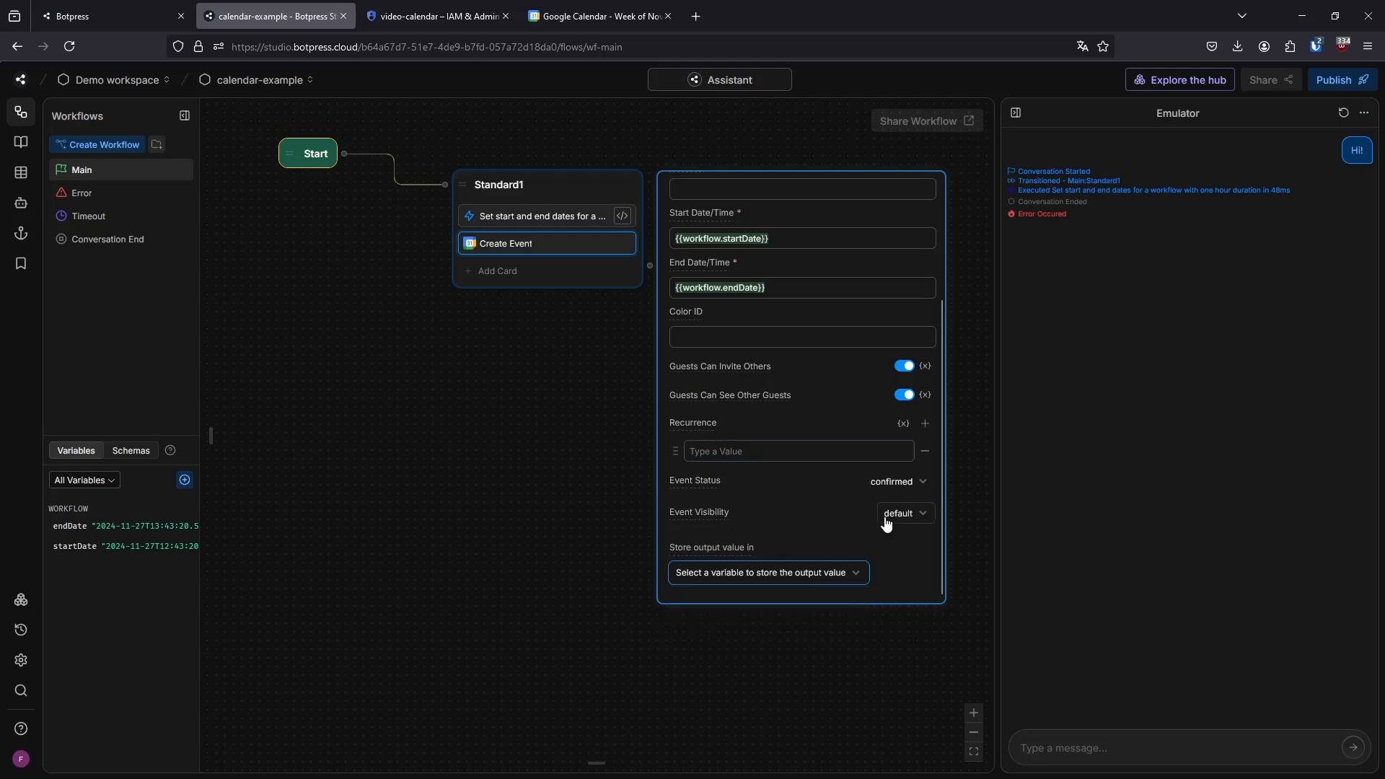
click(926, 451)
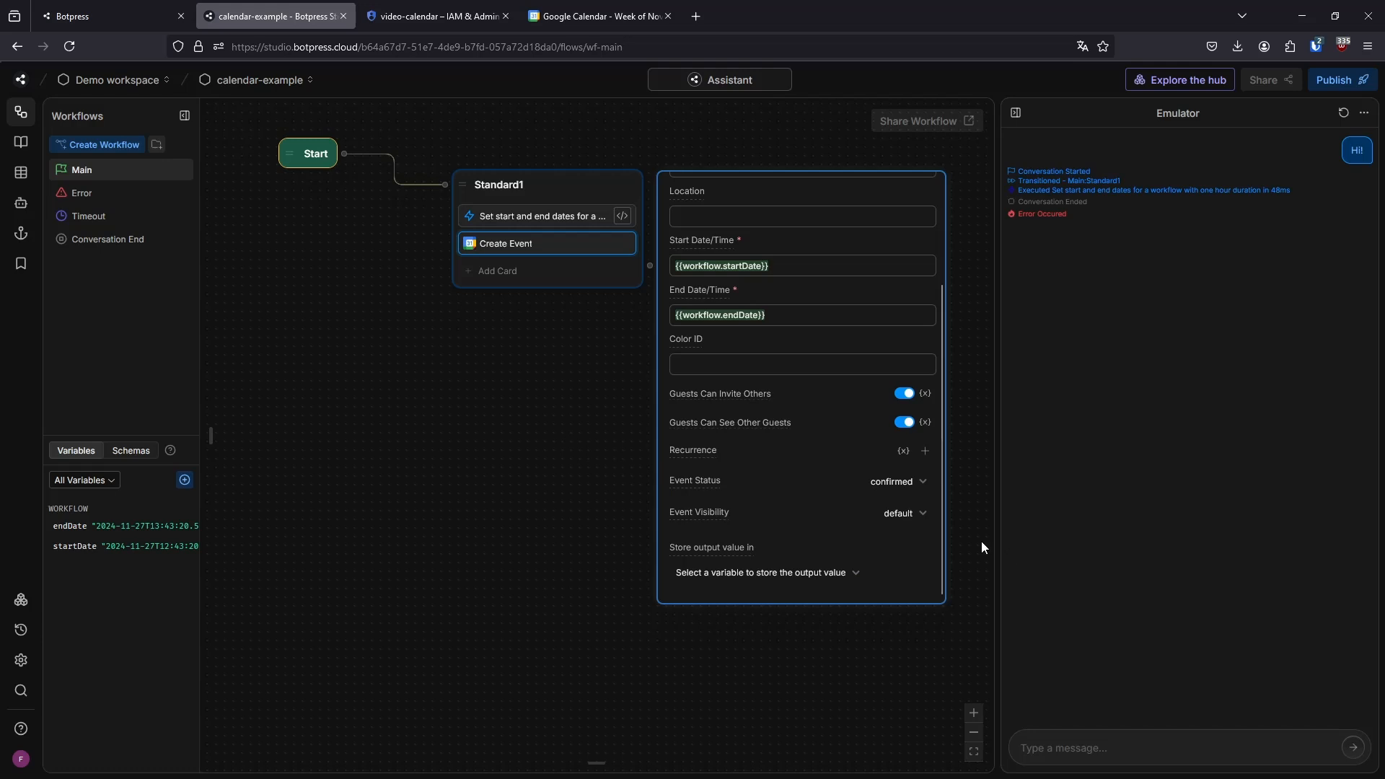
click(899, 482)
click(561, 420)
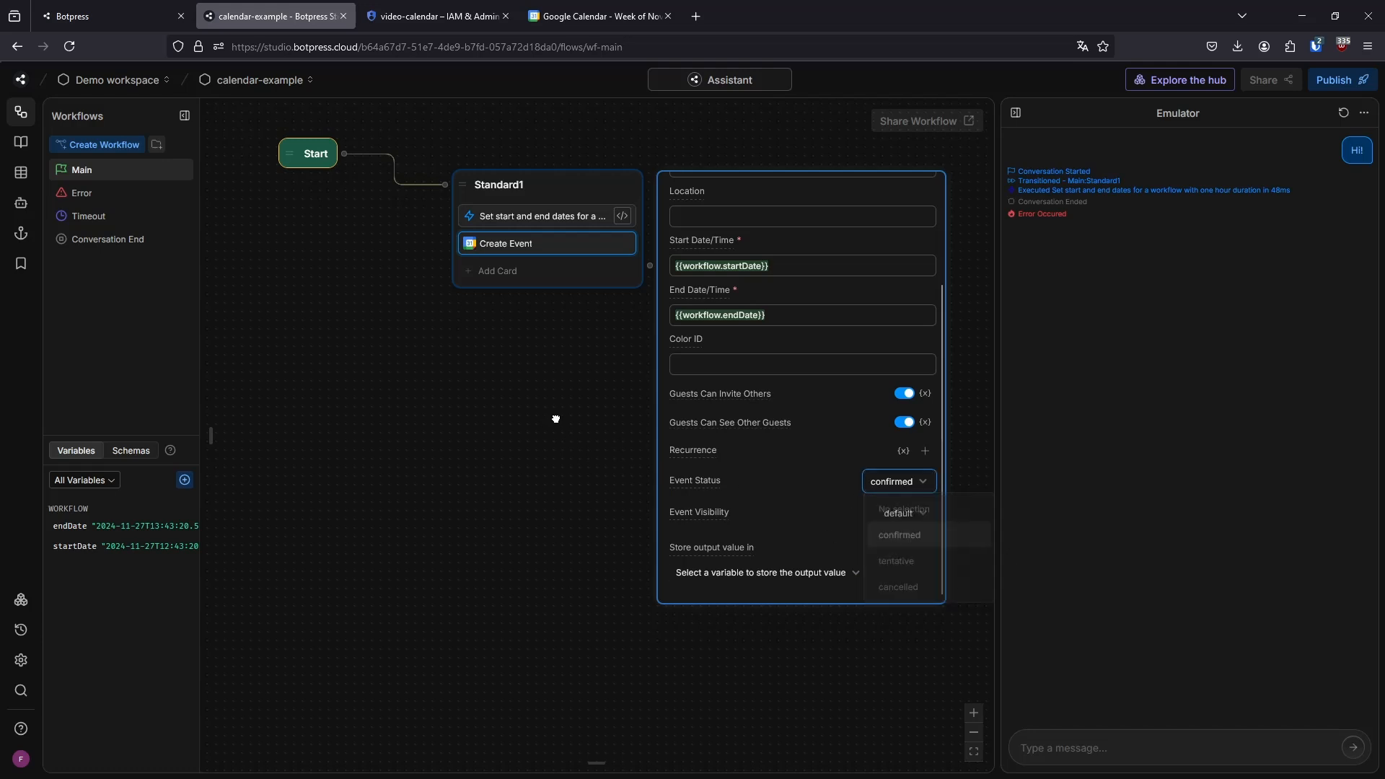
click(578, 8)
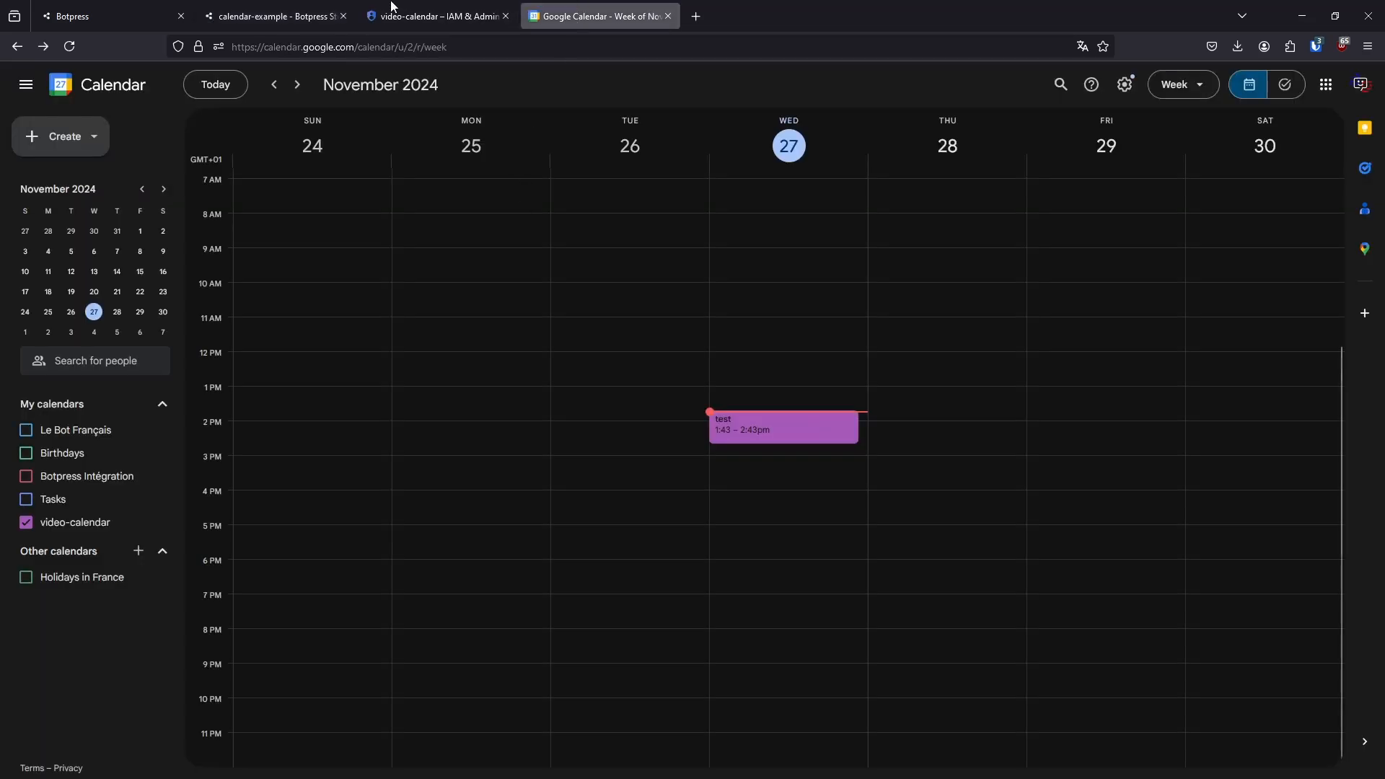
click(274, 15)
Create a standard node below Standard1 and add a Google Calendar List Events card to it
drag(594, 359, 747, 392)
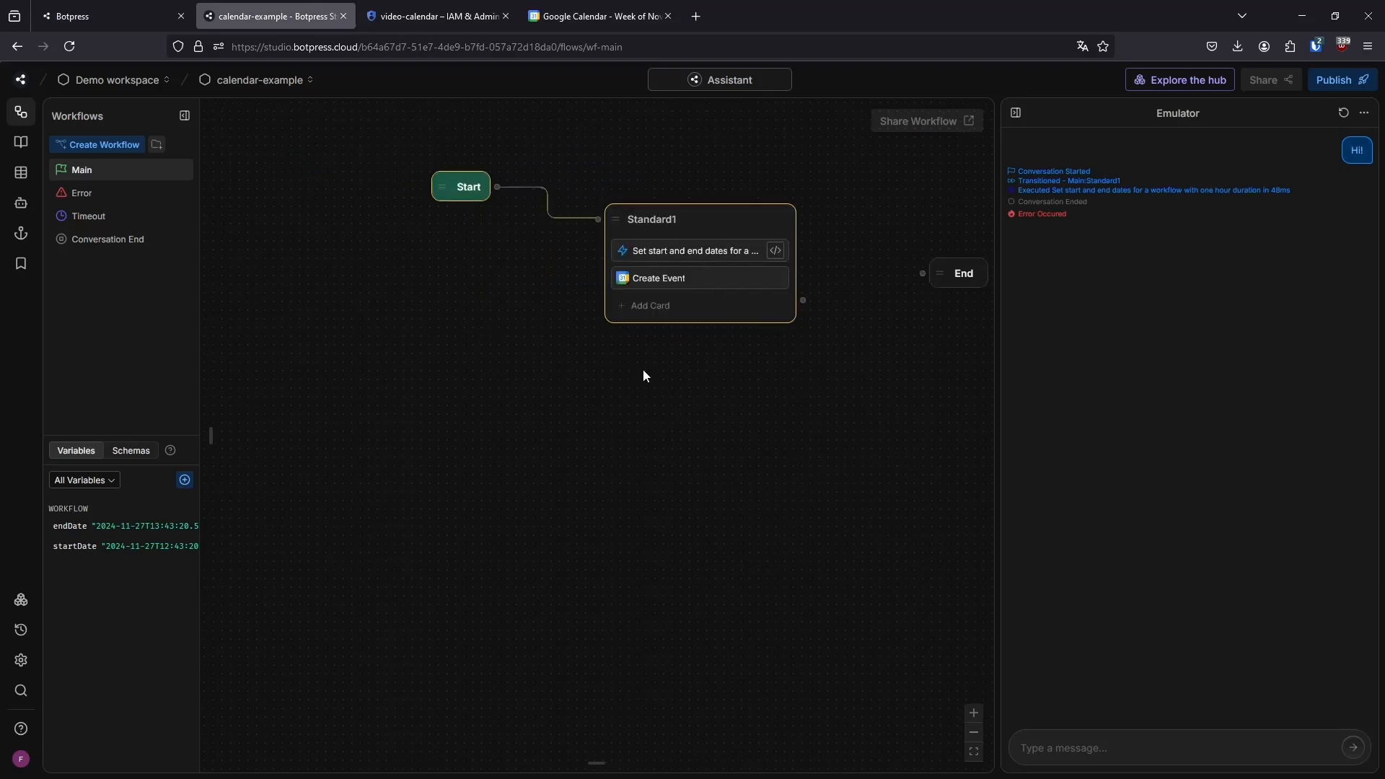
right_click(628, 376)
click(658, 389)
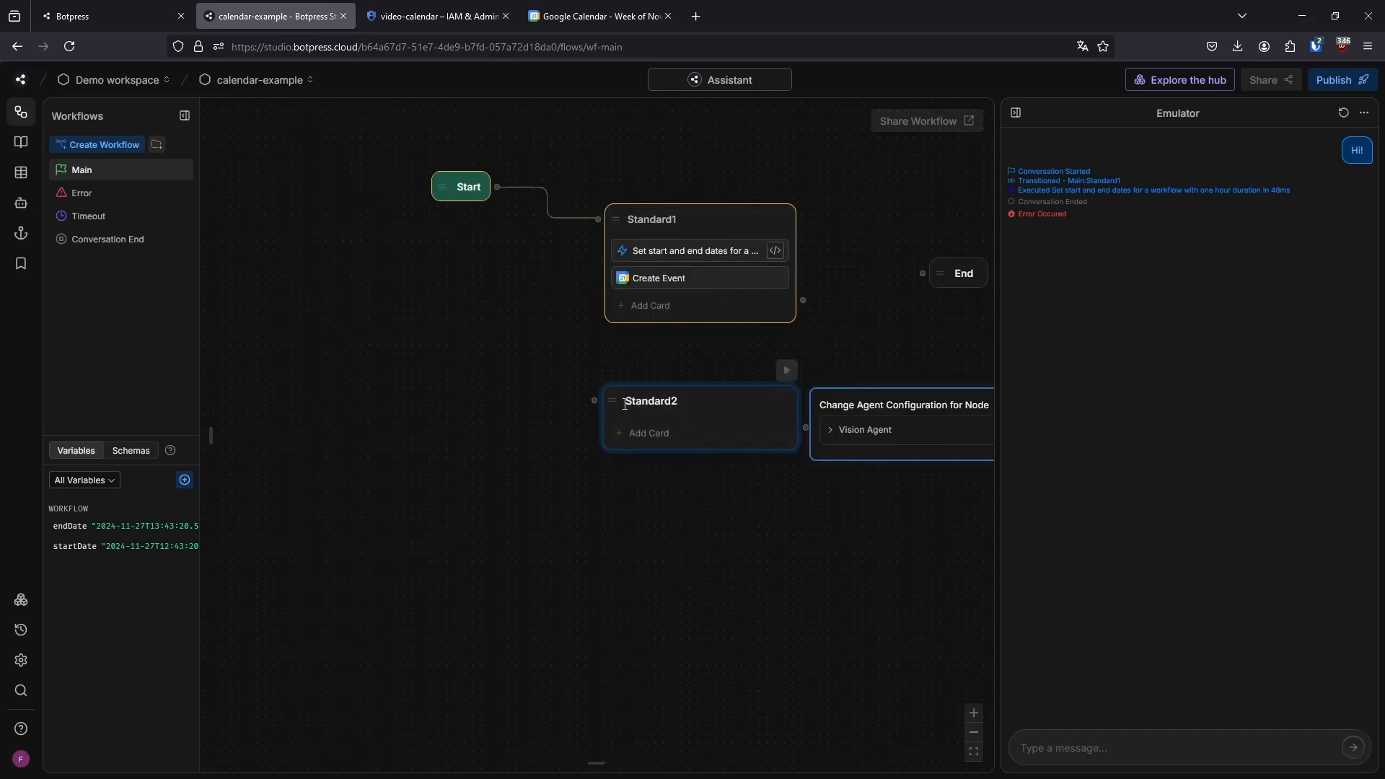
click(648, 437)
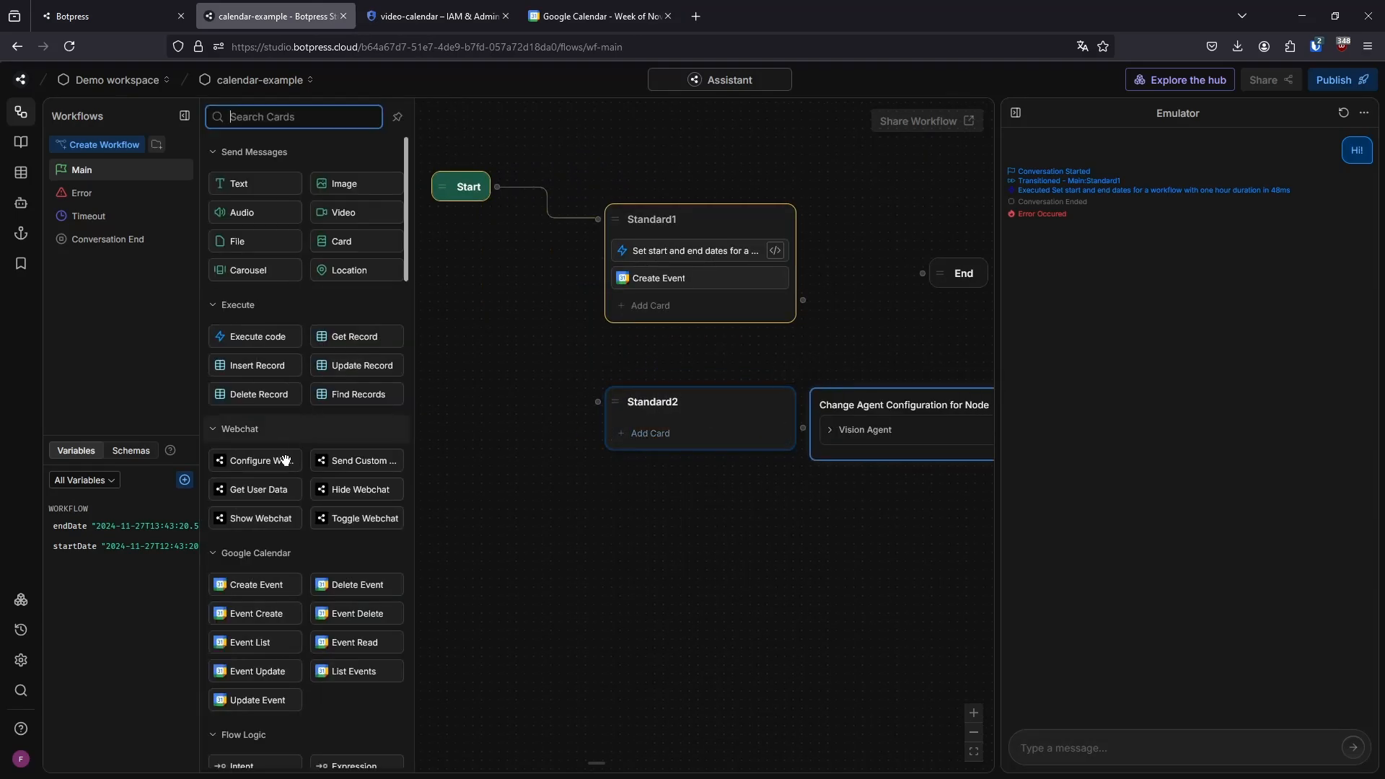
scroll(303, 437, down, 5)
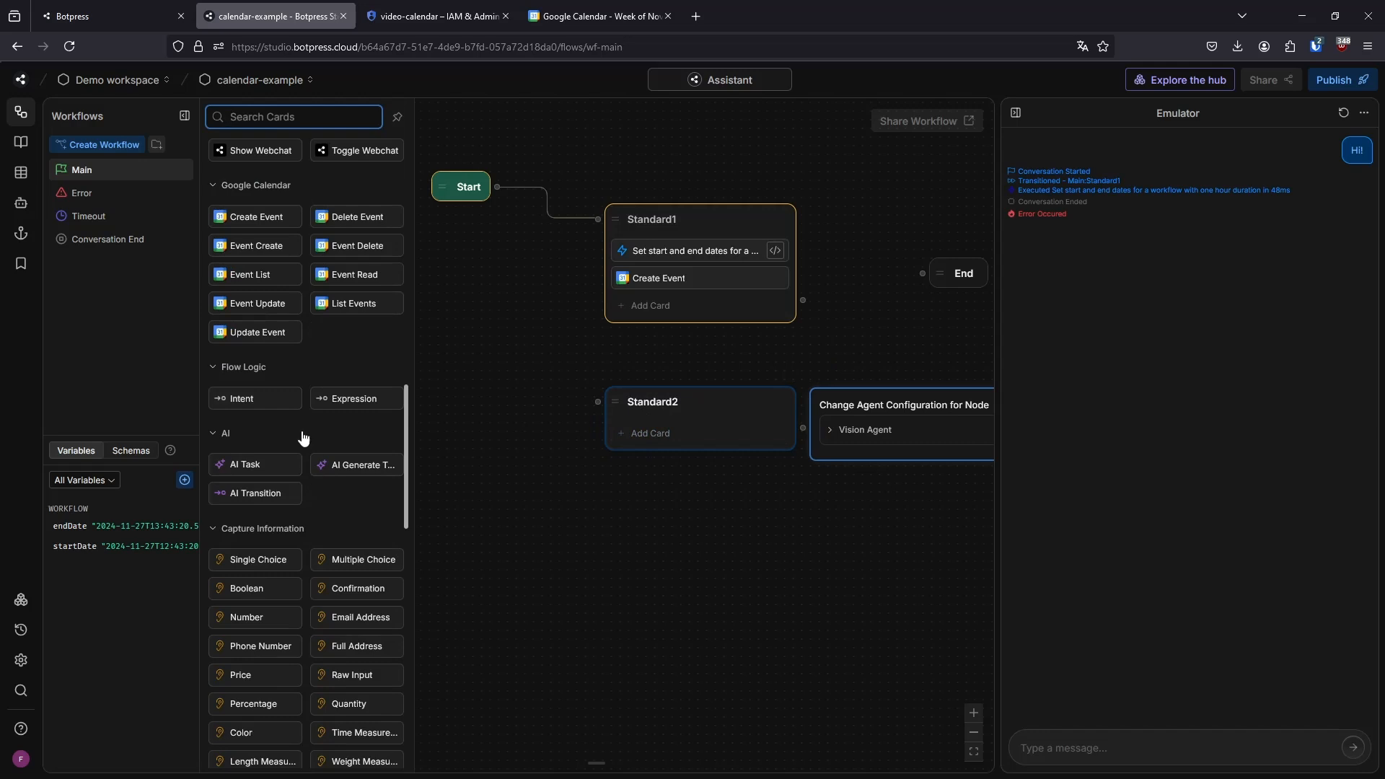
click(332, 302)
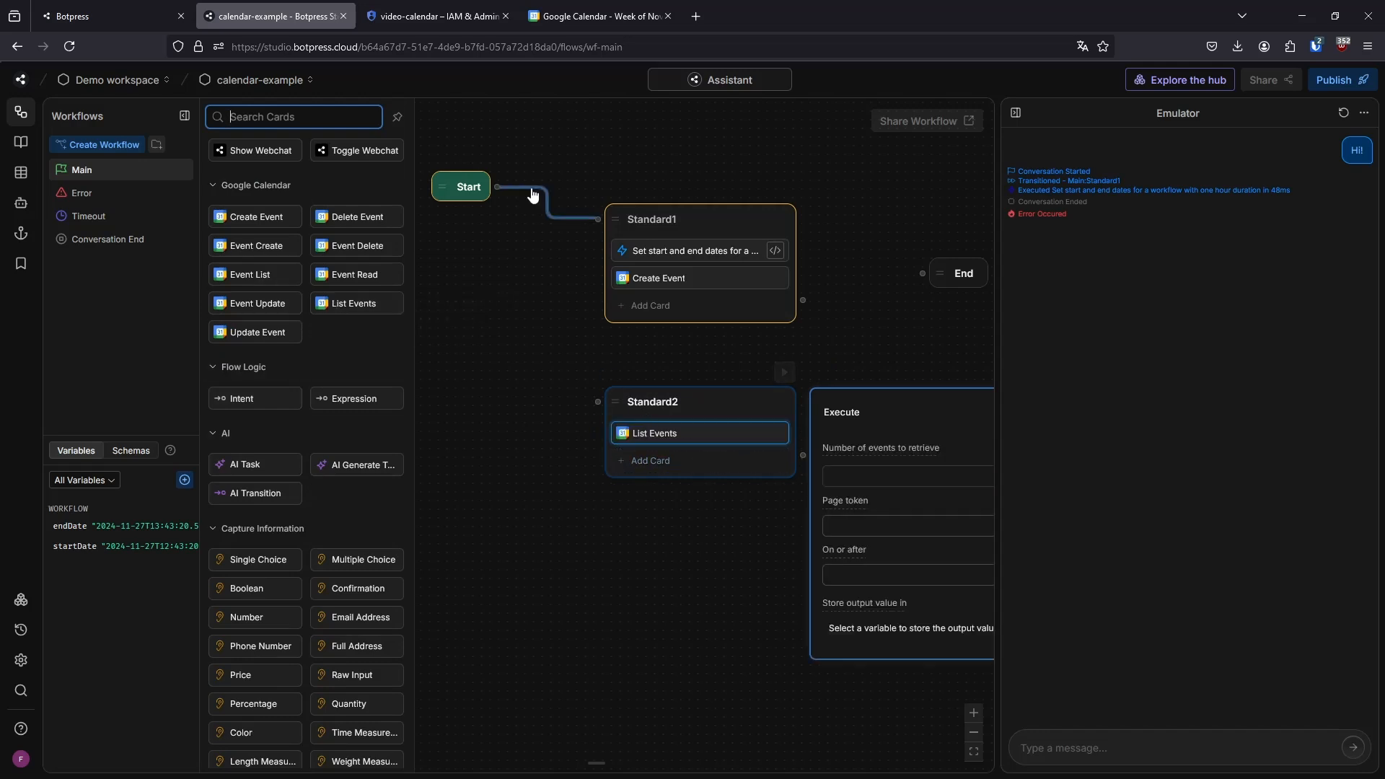
Reroute the Start node's connection from Standard1 to the new node containing List Events
click(550, 205)
drag(496, 187, 598, 402)
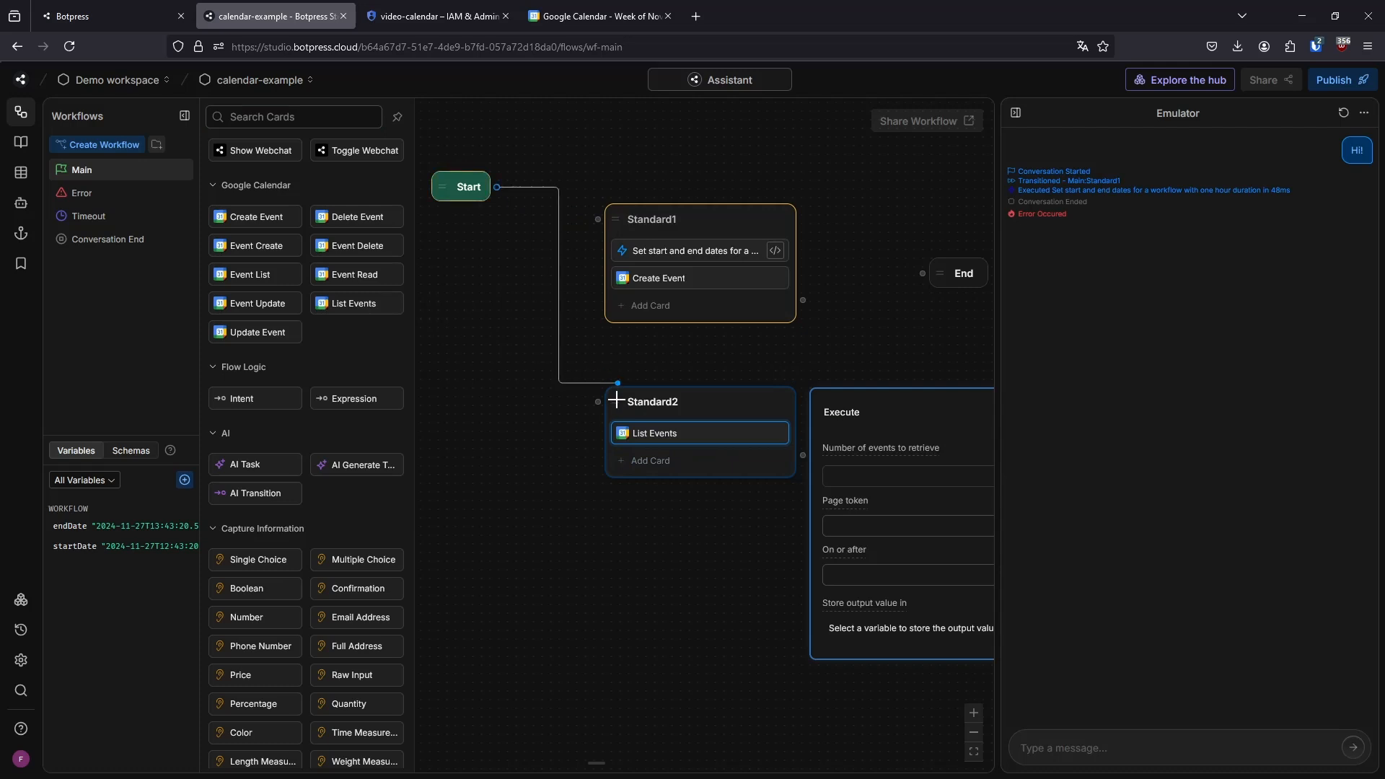
click(609, 618)
Review the List Events card's fields and store its output in a new variable named events
click(563, 440)
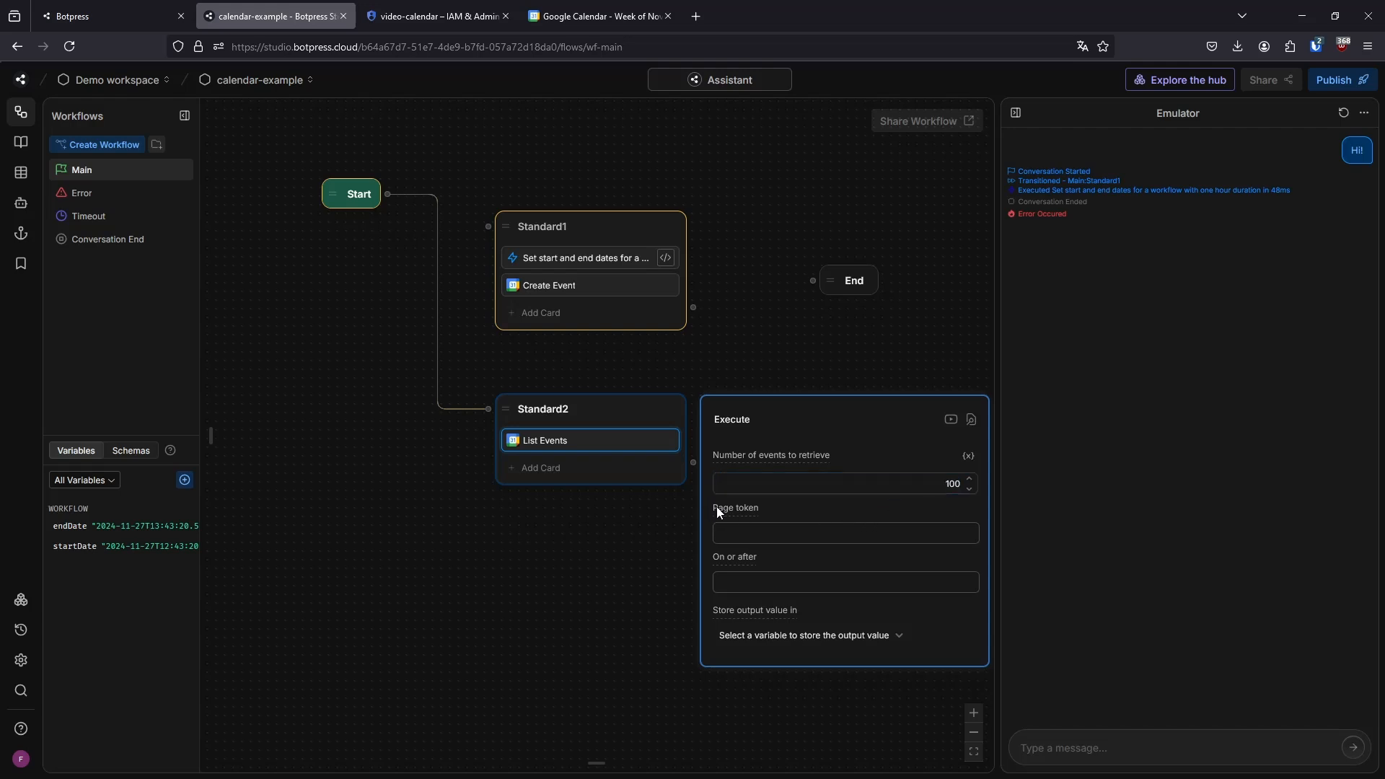
mouse_move(740, 517)
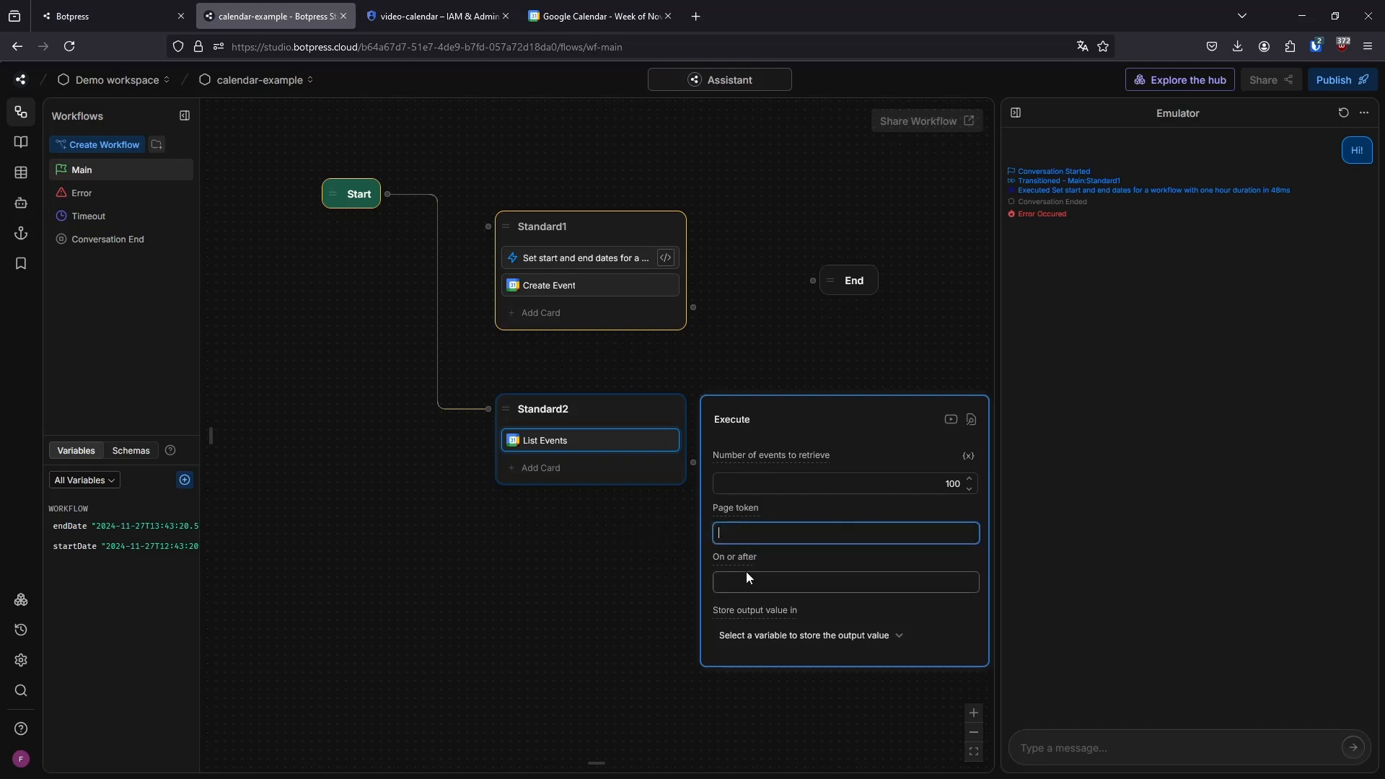
mouse_move(742, 560)
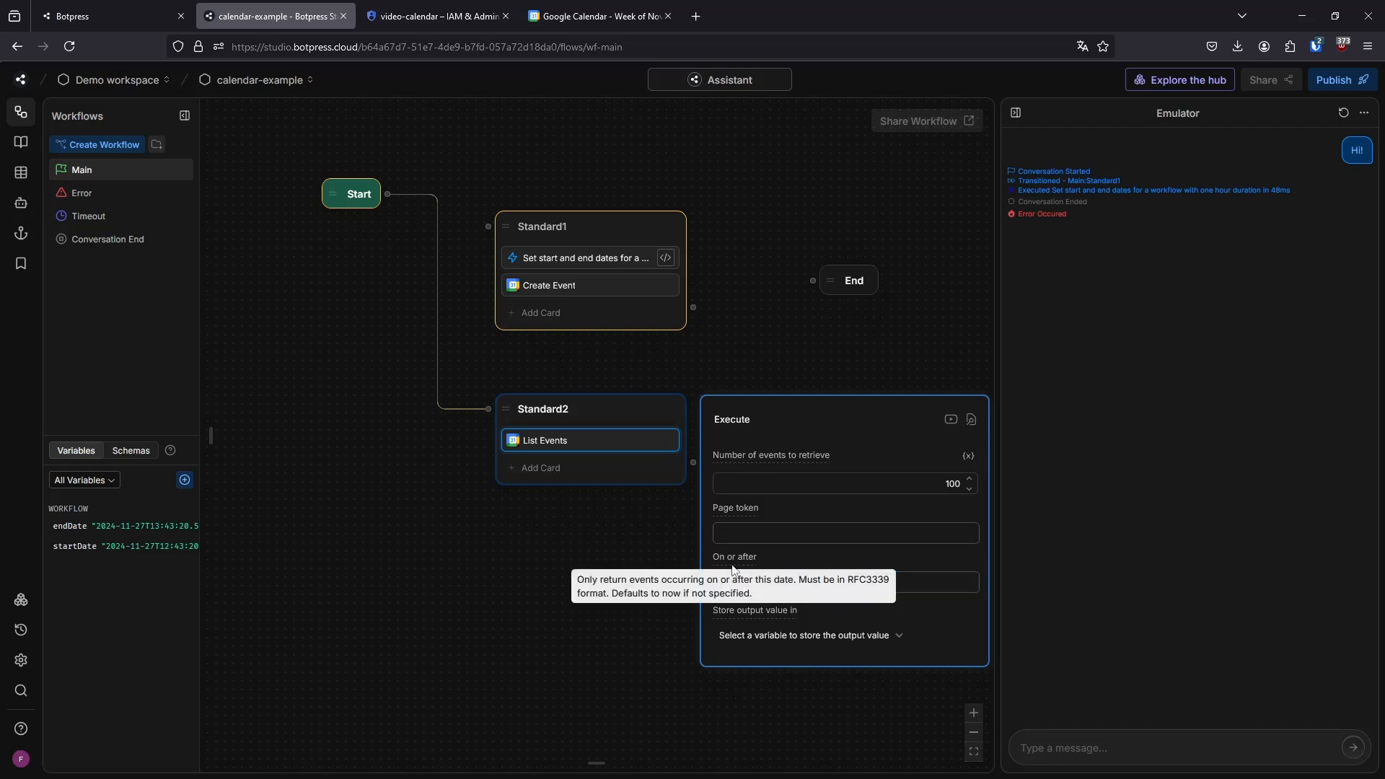
click(774, 583)
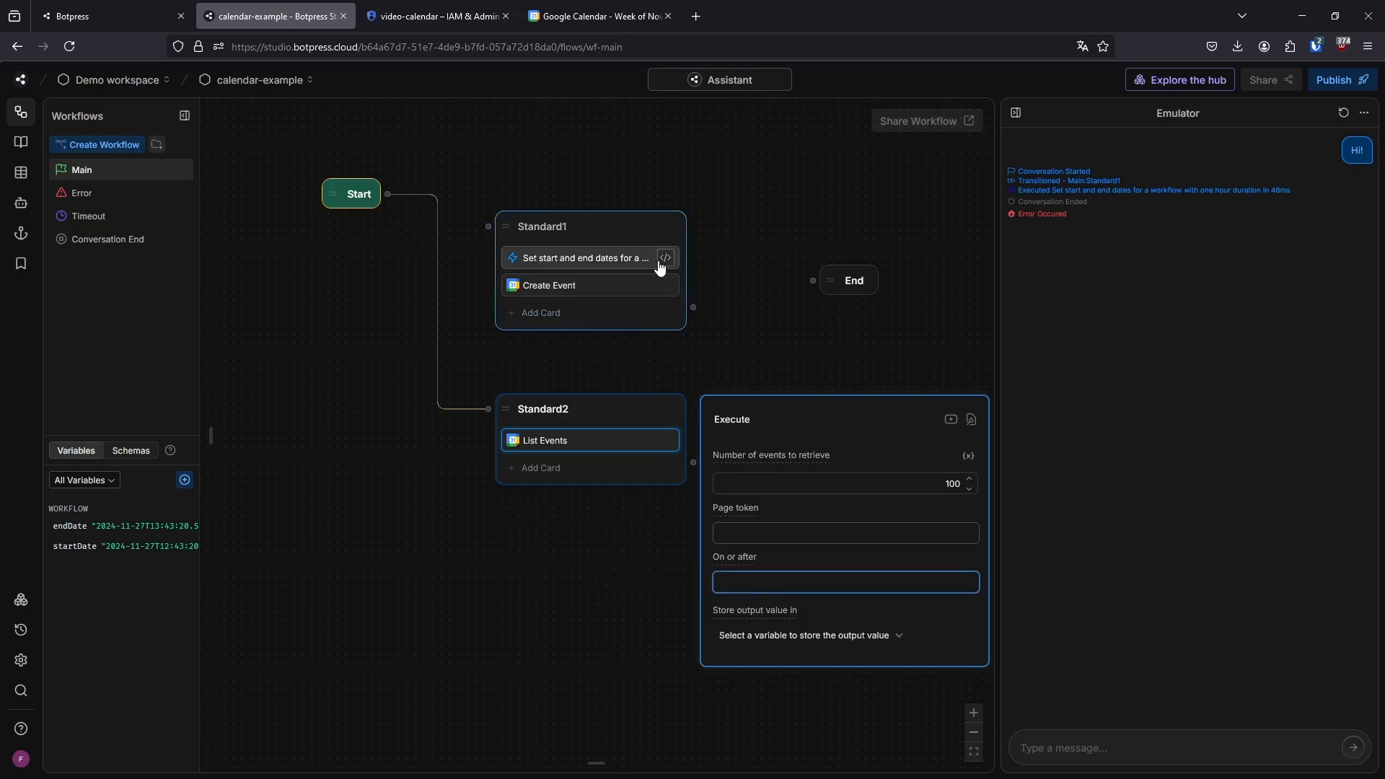
click(812, 340)
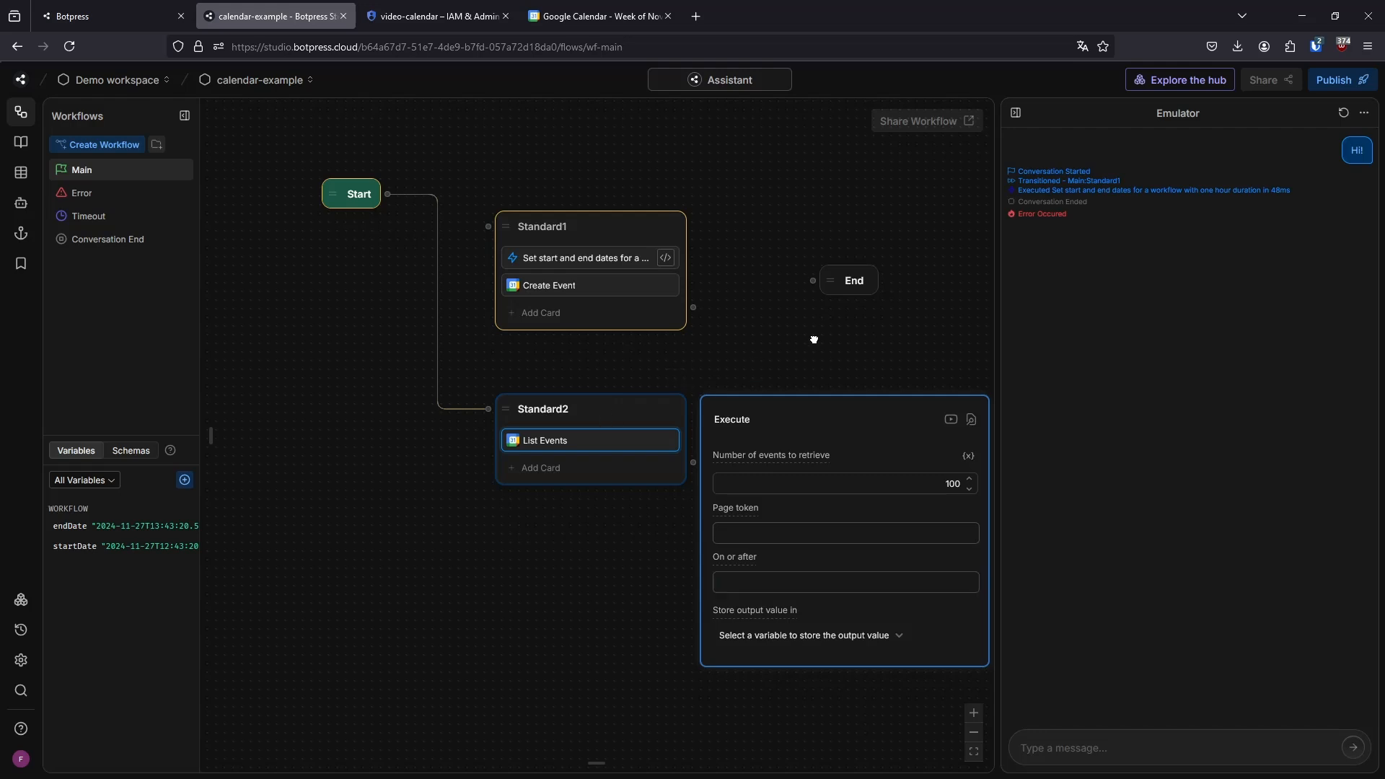
click(567, 443)
click(810, 635)
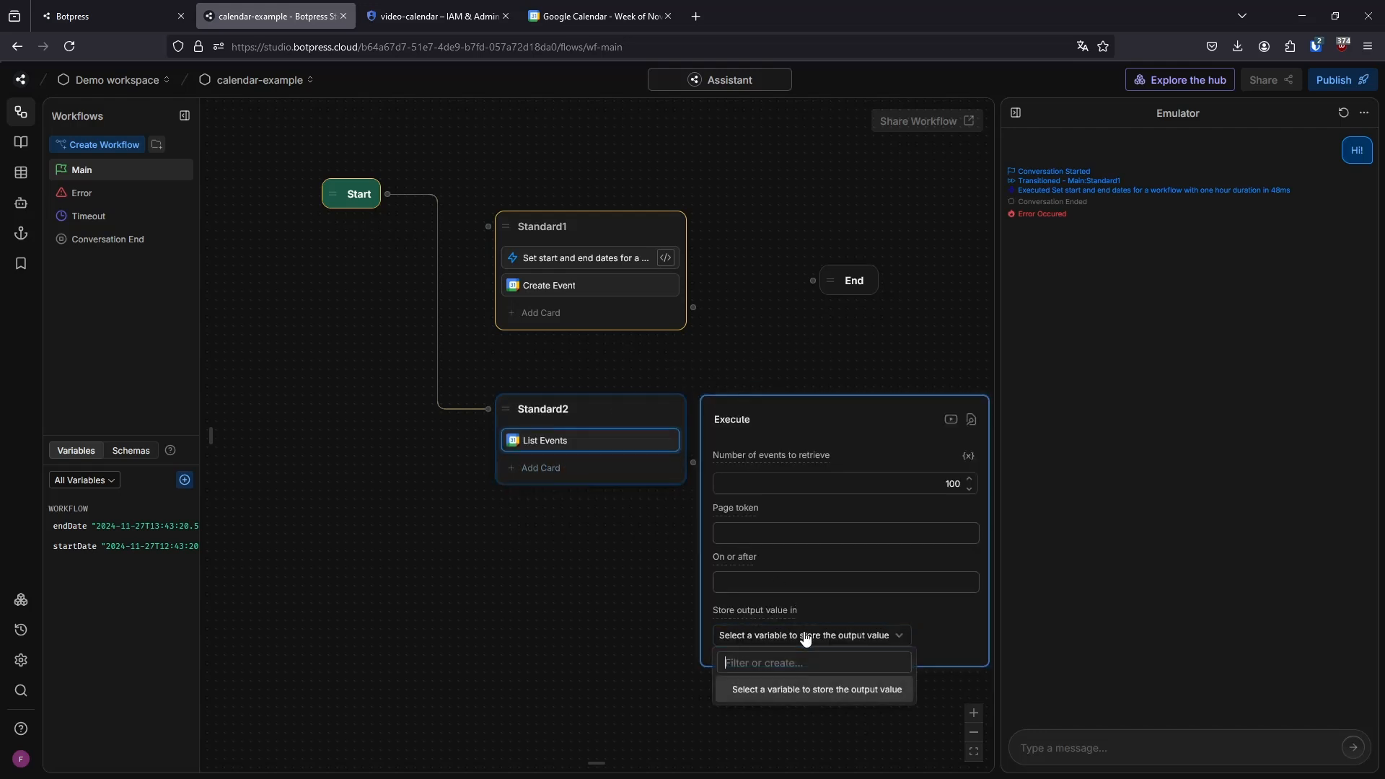
text(events)
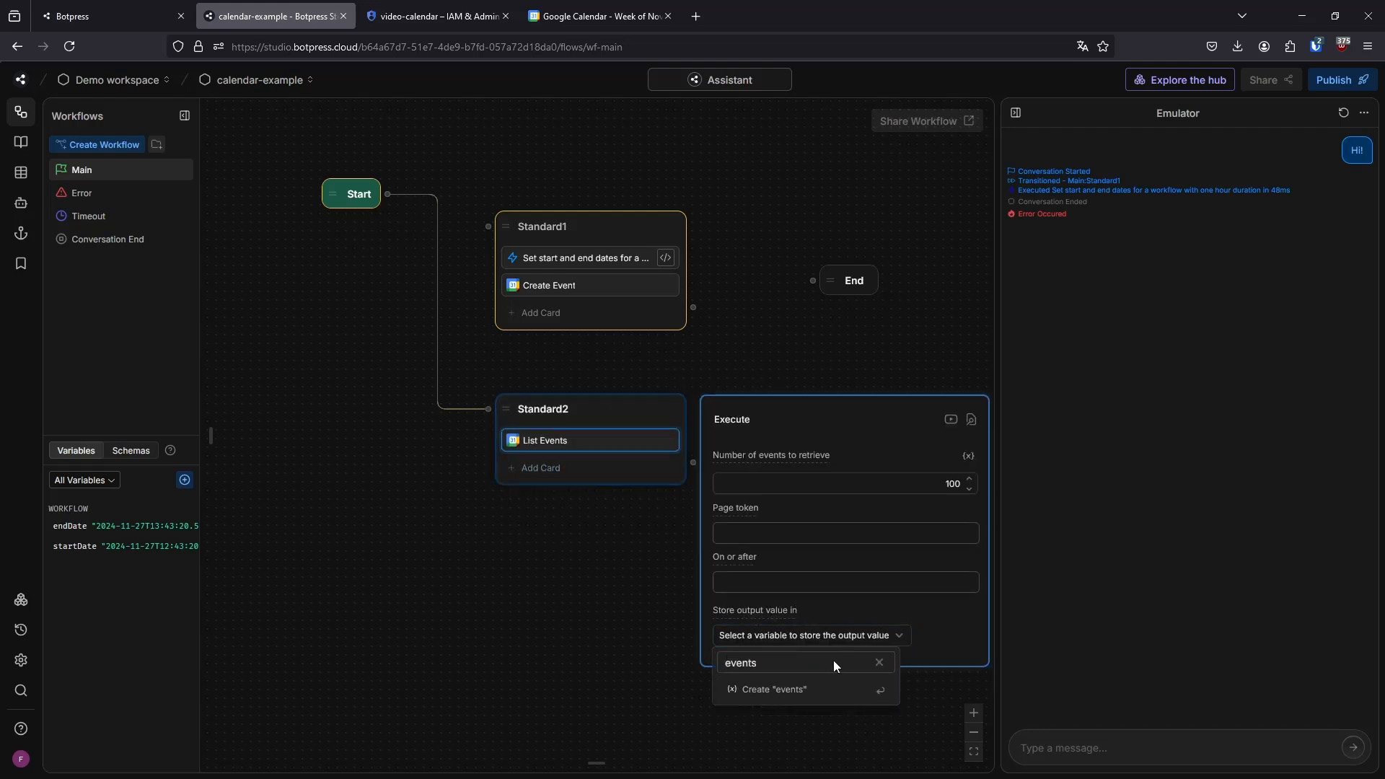
click(777, 693)
Add a Text card below List Events that sends {{workflow.events}} as its message
click(590, 470)
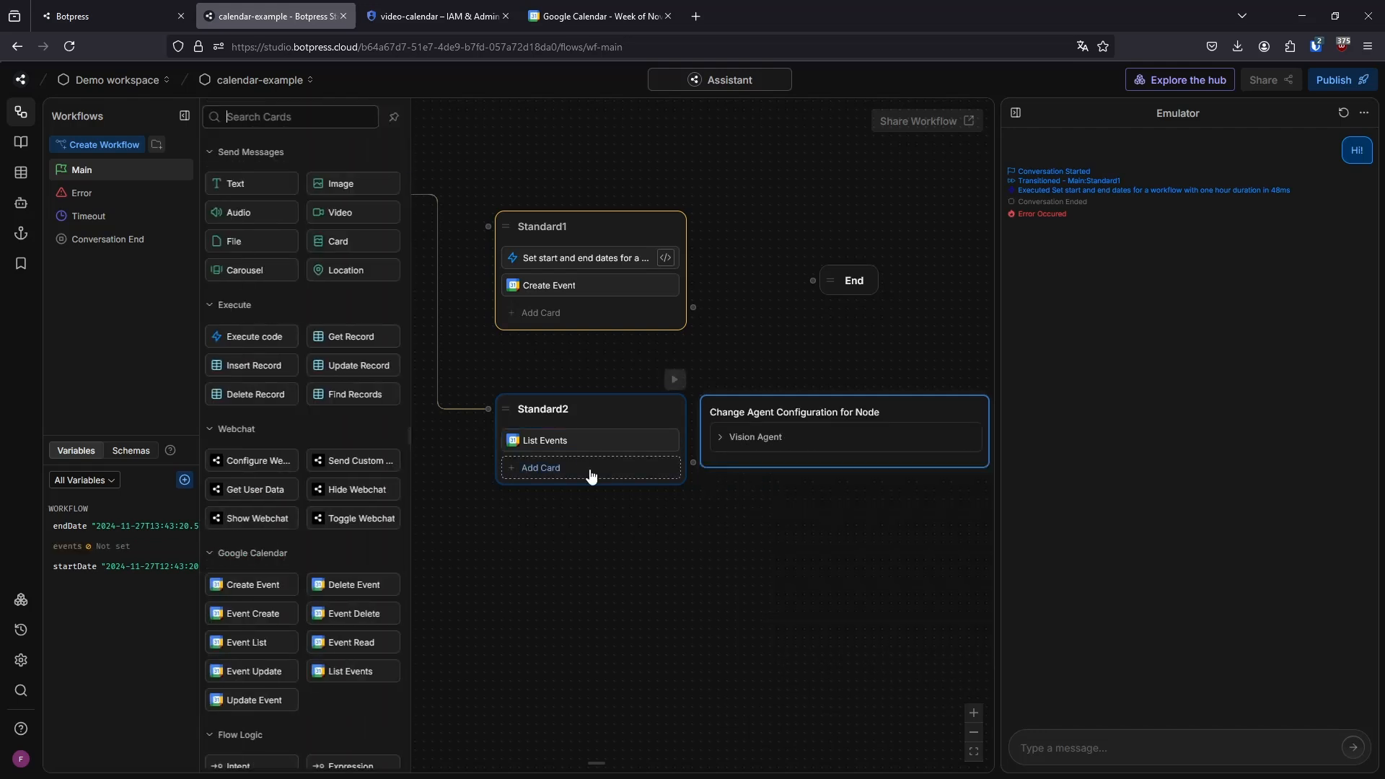
click(238, 183)
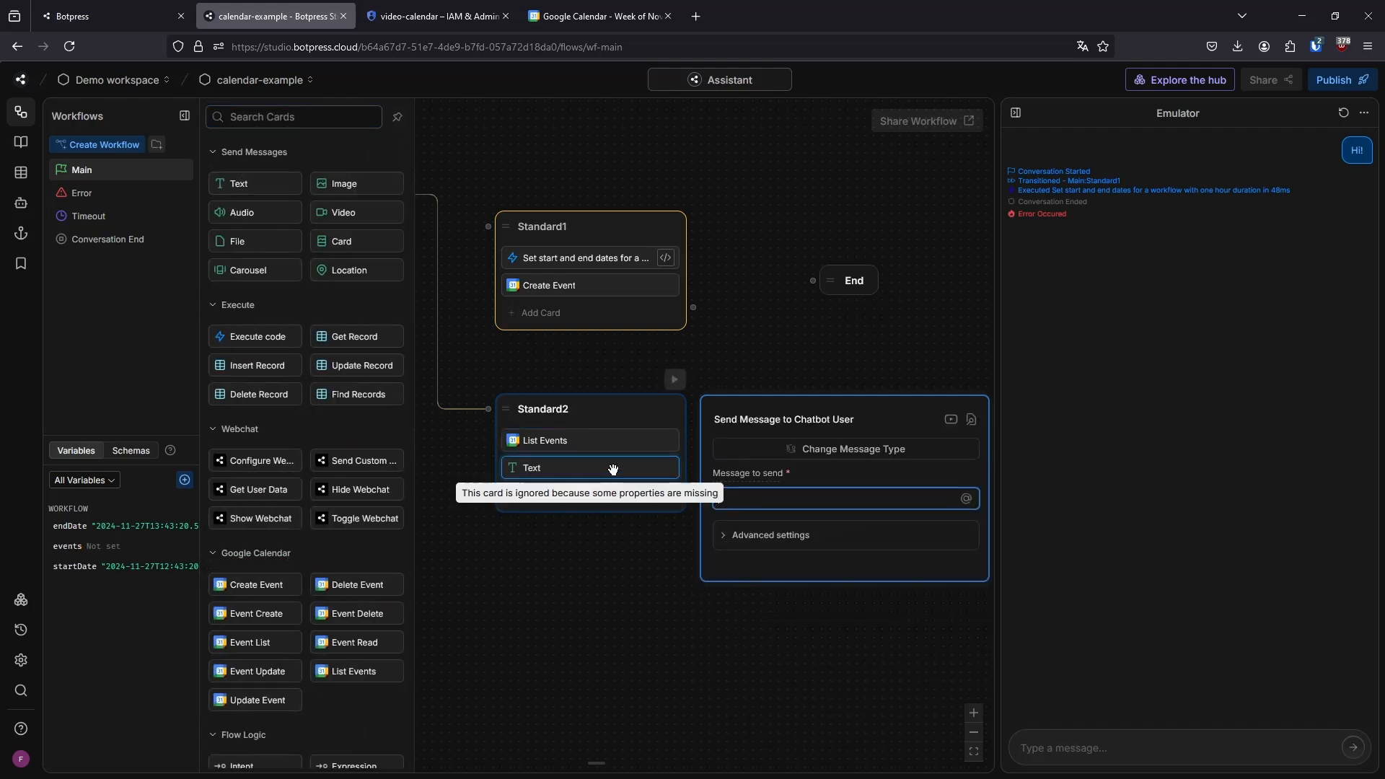
text({{workflow.)
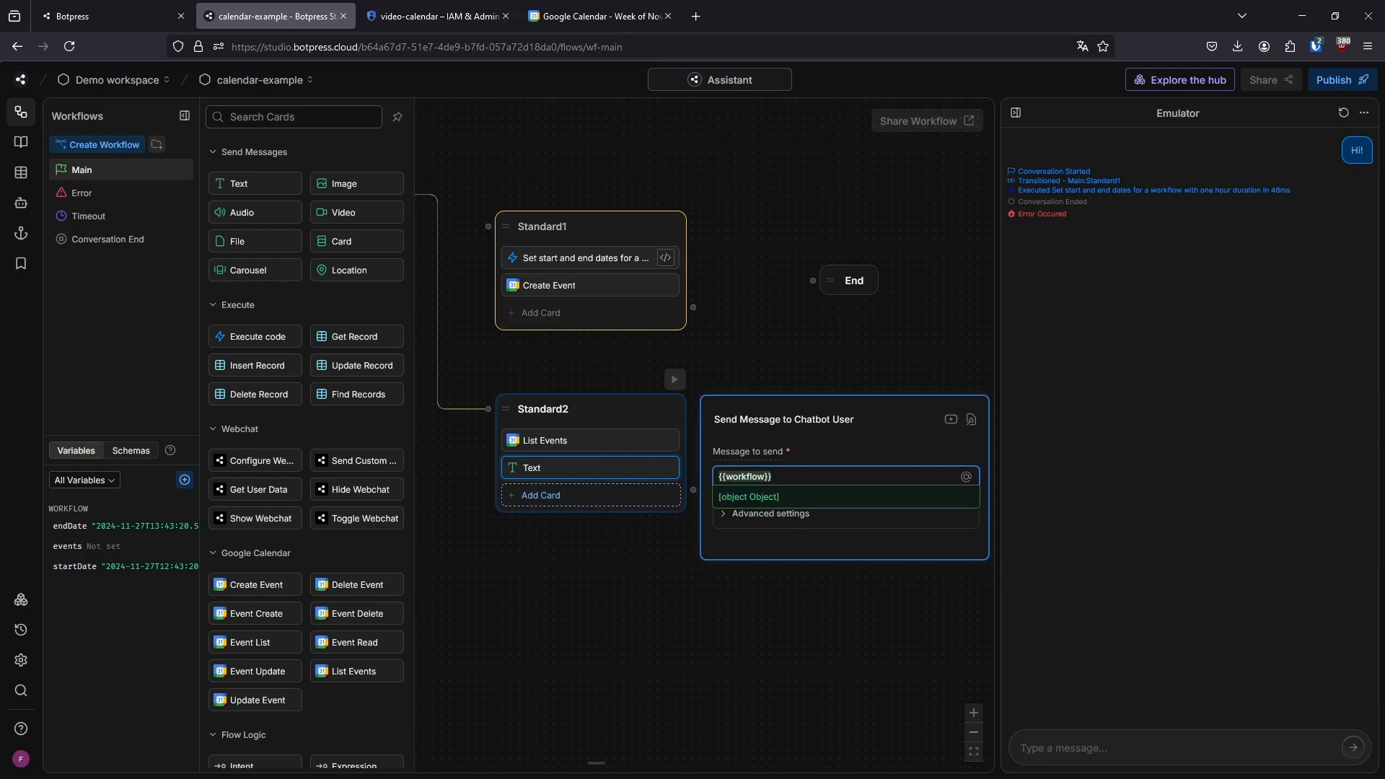
text(events)
click(791, 345)
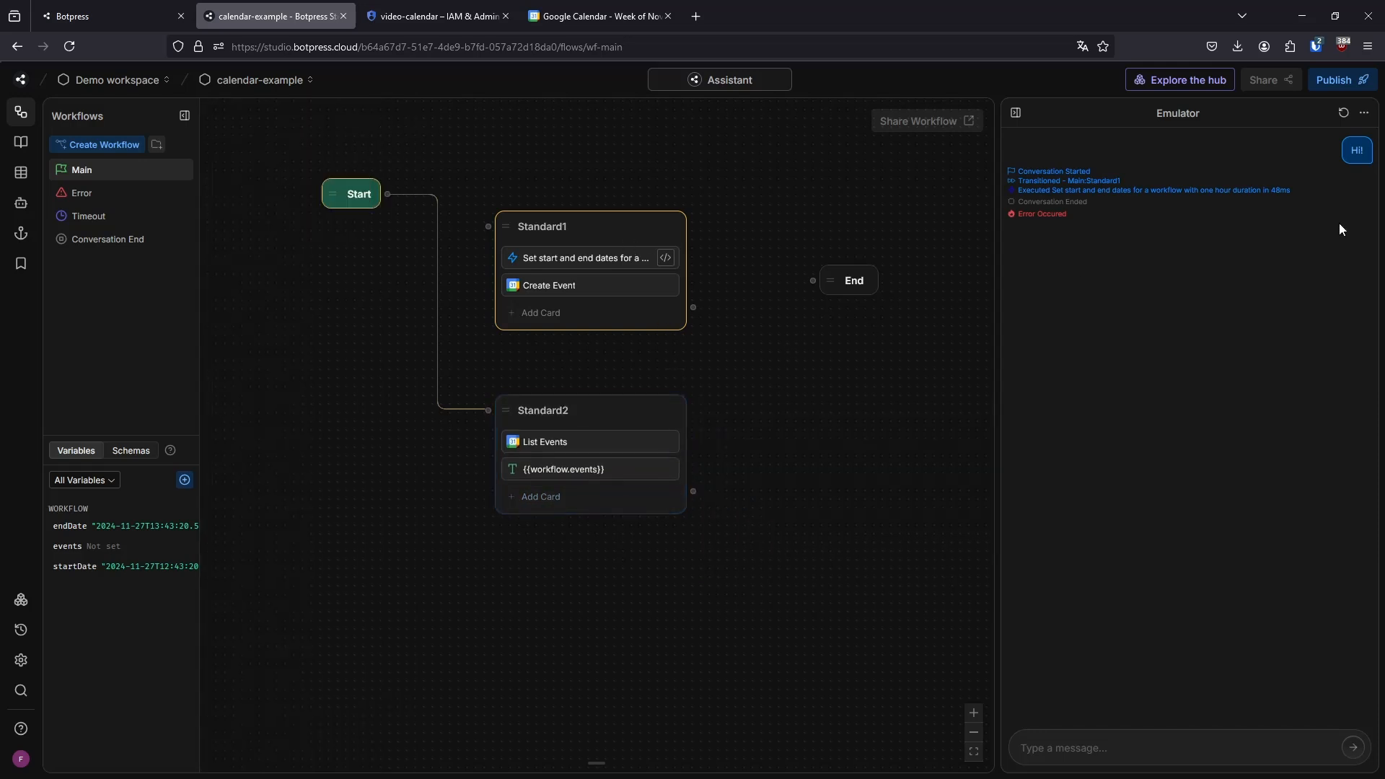
Restart the Emulator conversation and test the event listing with the message Hi!
click(1343, 113)
click(1190, 435)
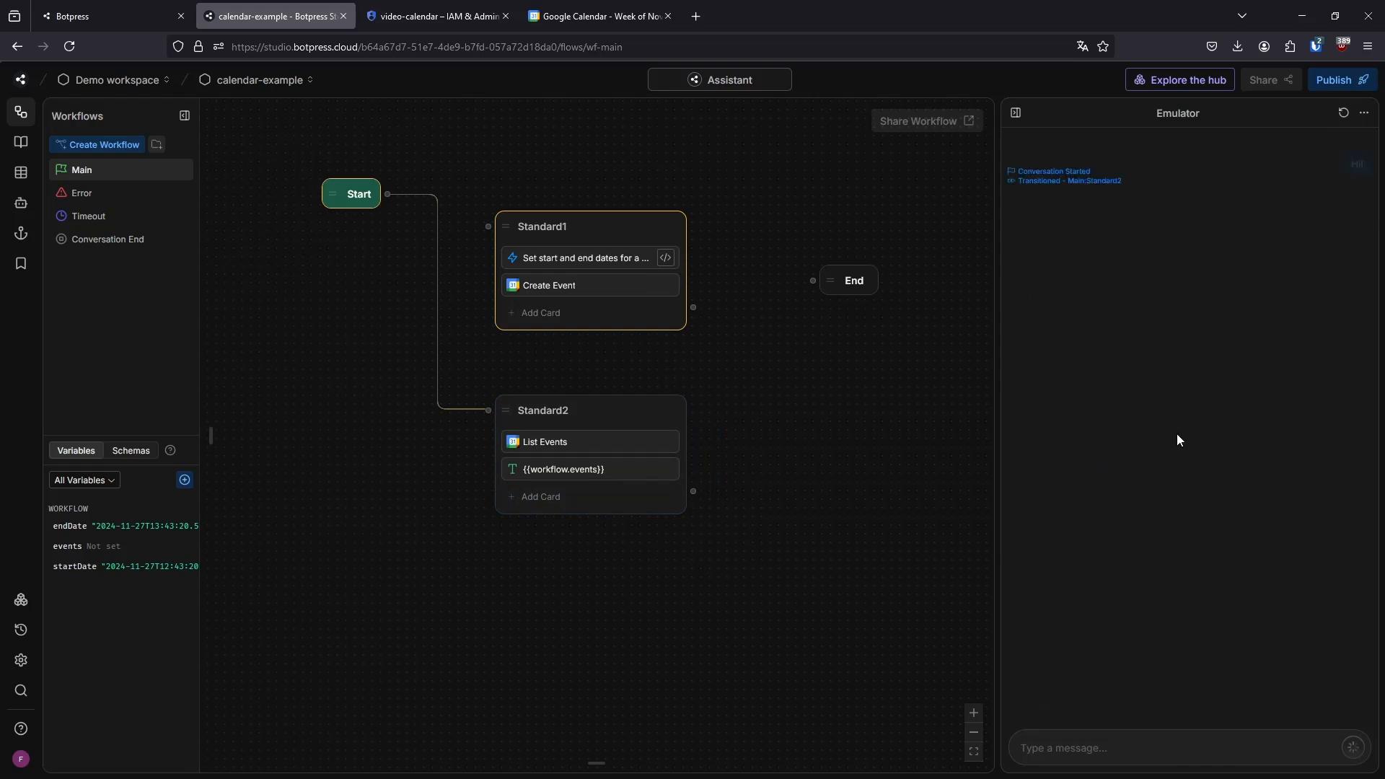
Disable the Summary Agent in the bot's agent settings
click(21, 203)
click(107, 167)
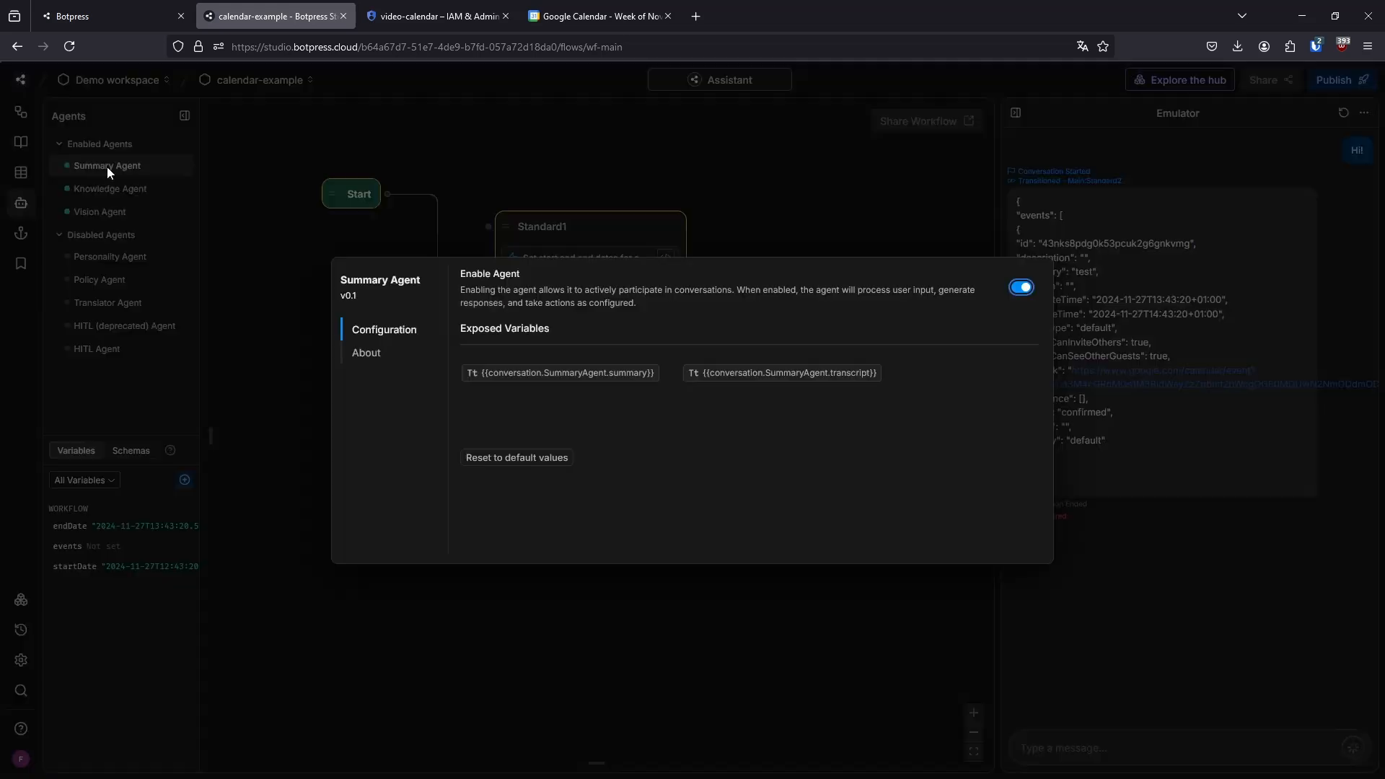
click(1021, 217)
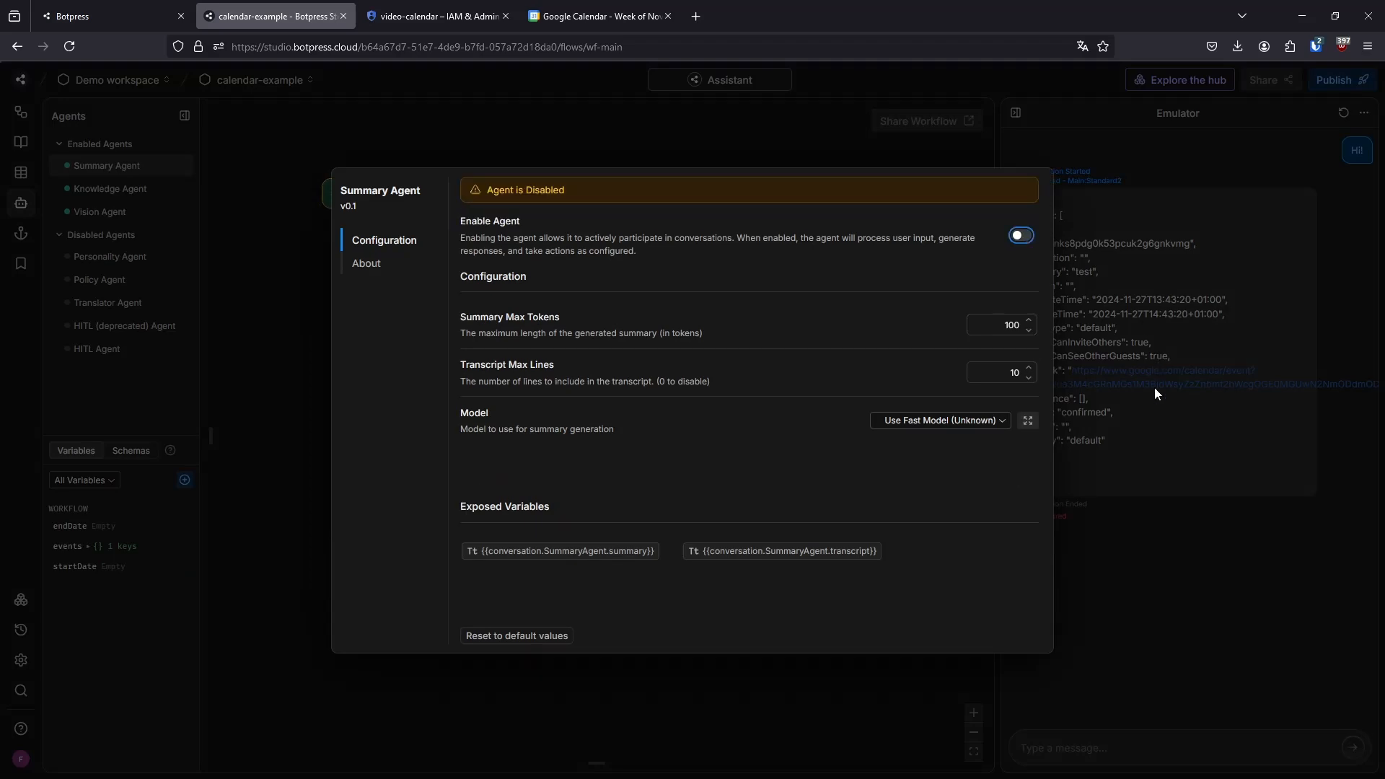
click(1171, 491)
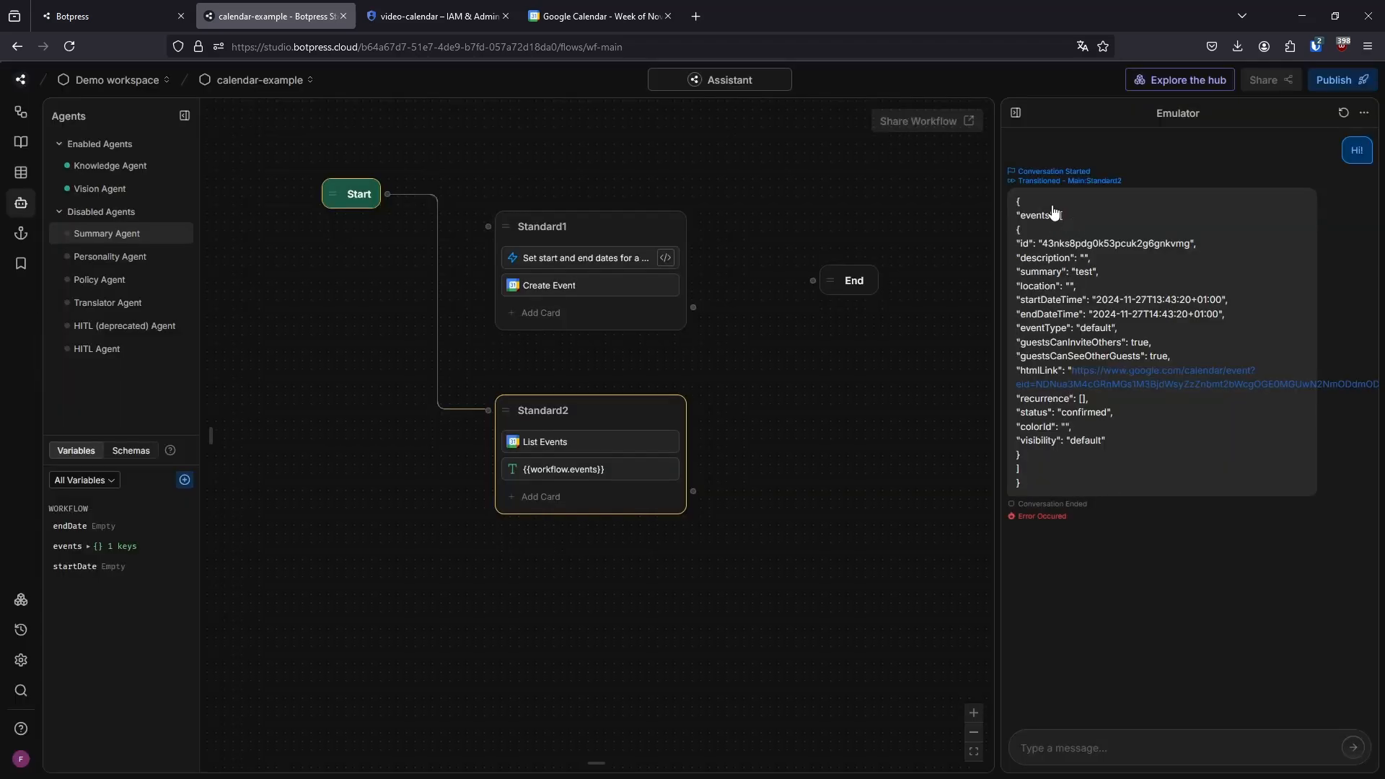
Examine the listed event's startDateTime and endDateTime in the Emulator reply and close the logs
drag(1017, 202, 1070, 308)
click(1139, 267)
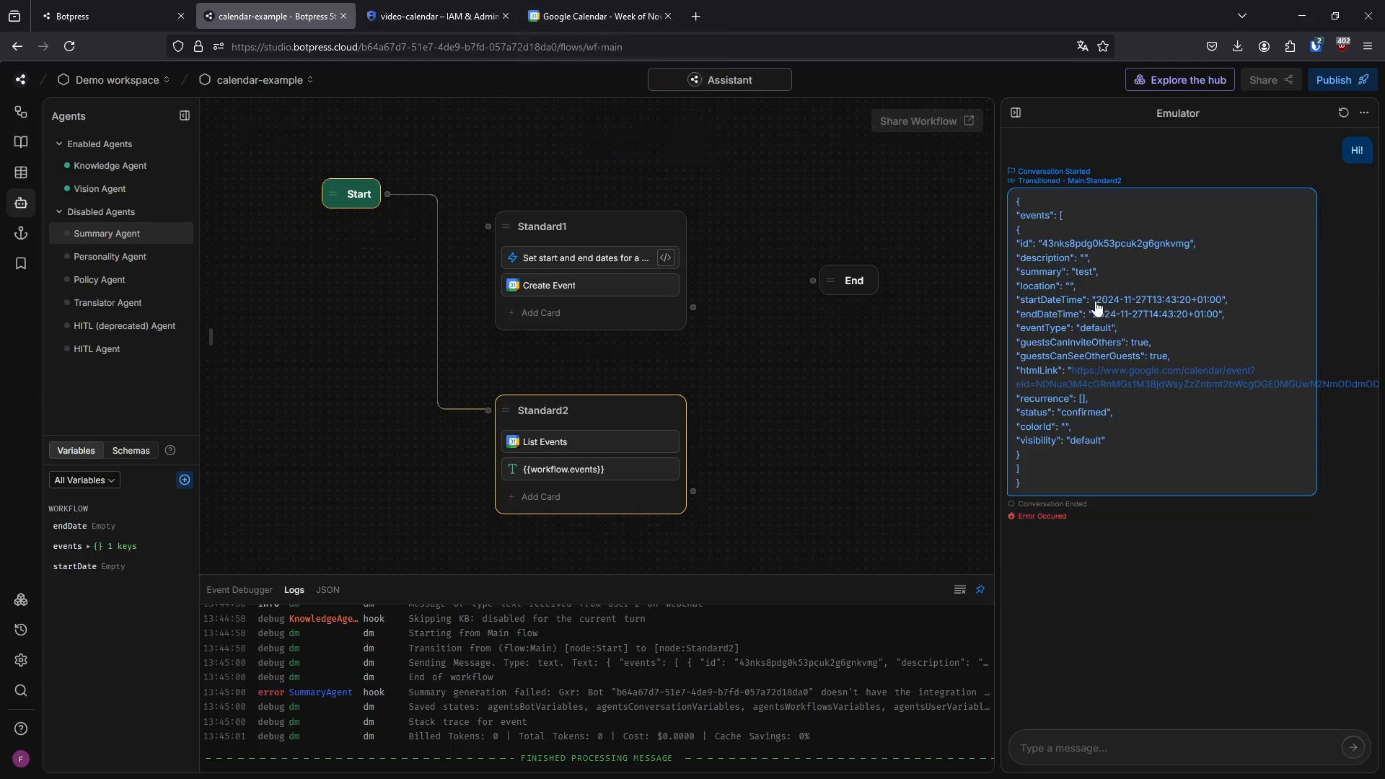
drag(1095, 304, 1201, 304)
drag(1098, 318, 1240, 322)
click(1240, 322)
click(980, 590)
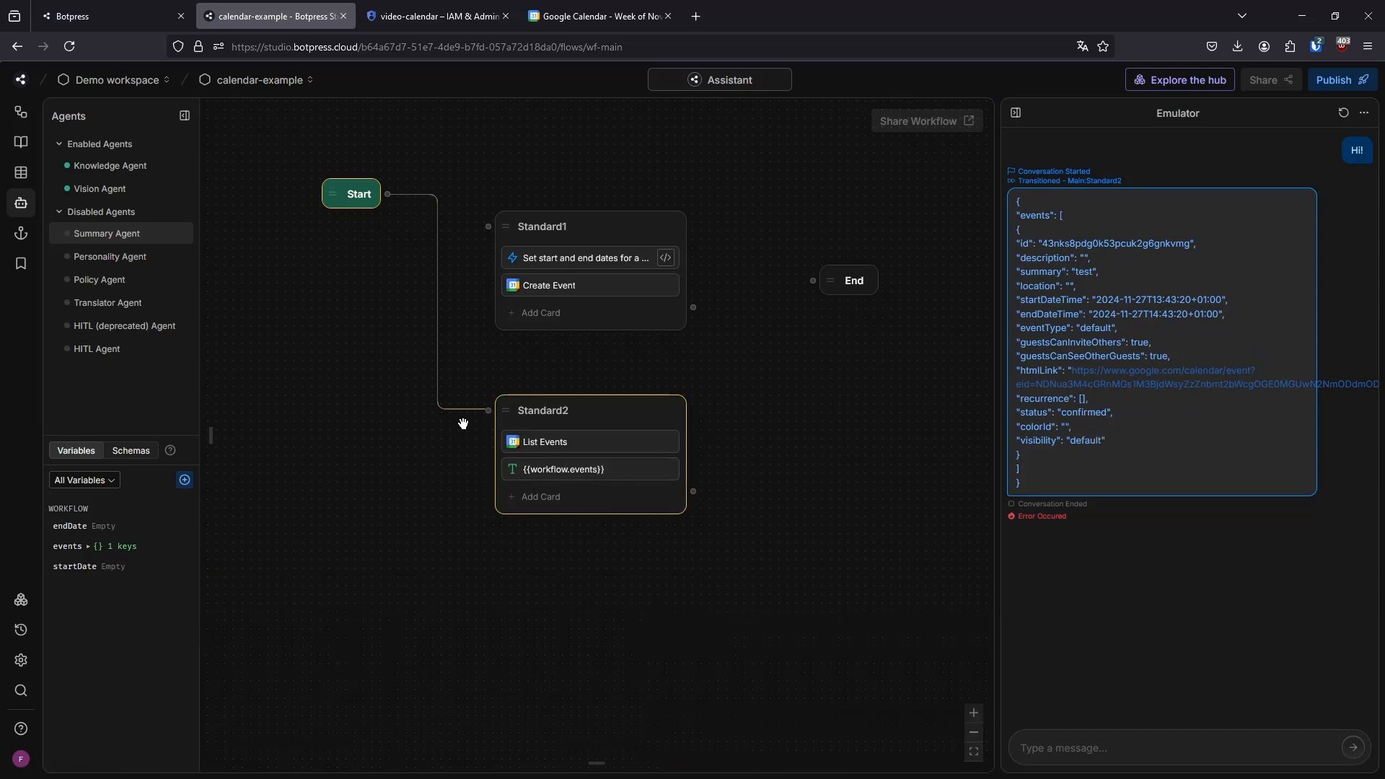
Create another standard node below Standard2 and add a Google Calendar Update Event card to it
right_click(531, 560)
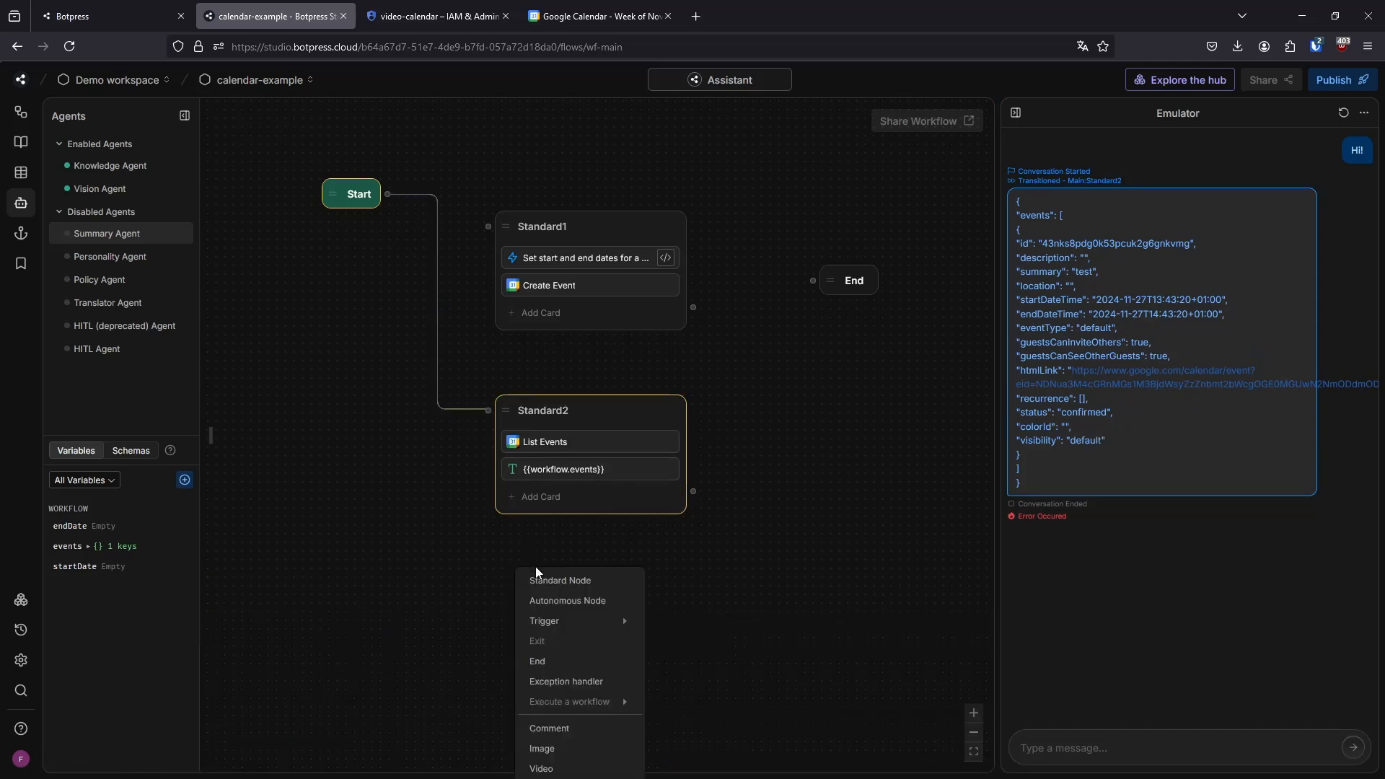
click(570, 575)
click(576, 604)
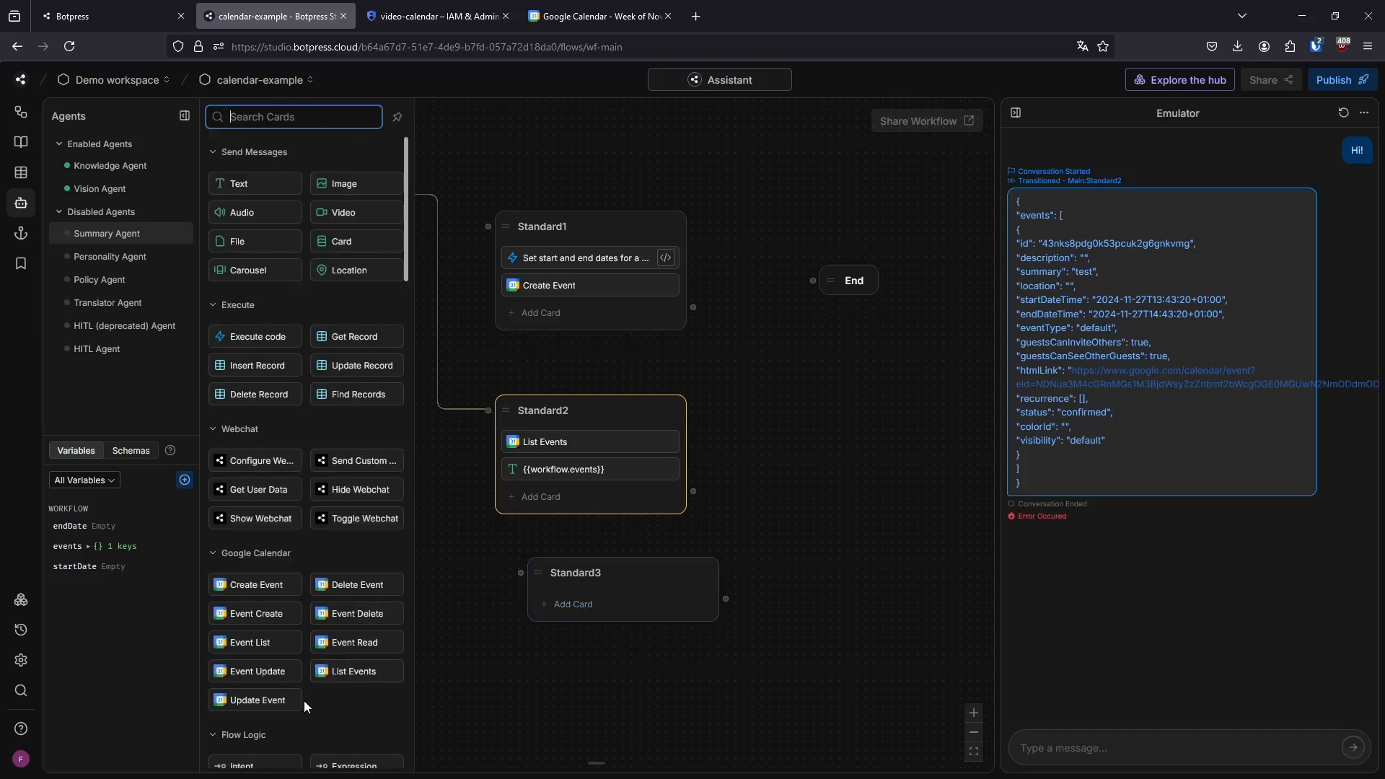
scroll(304, 700, down, 1)
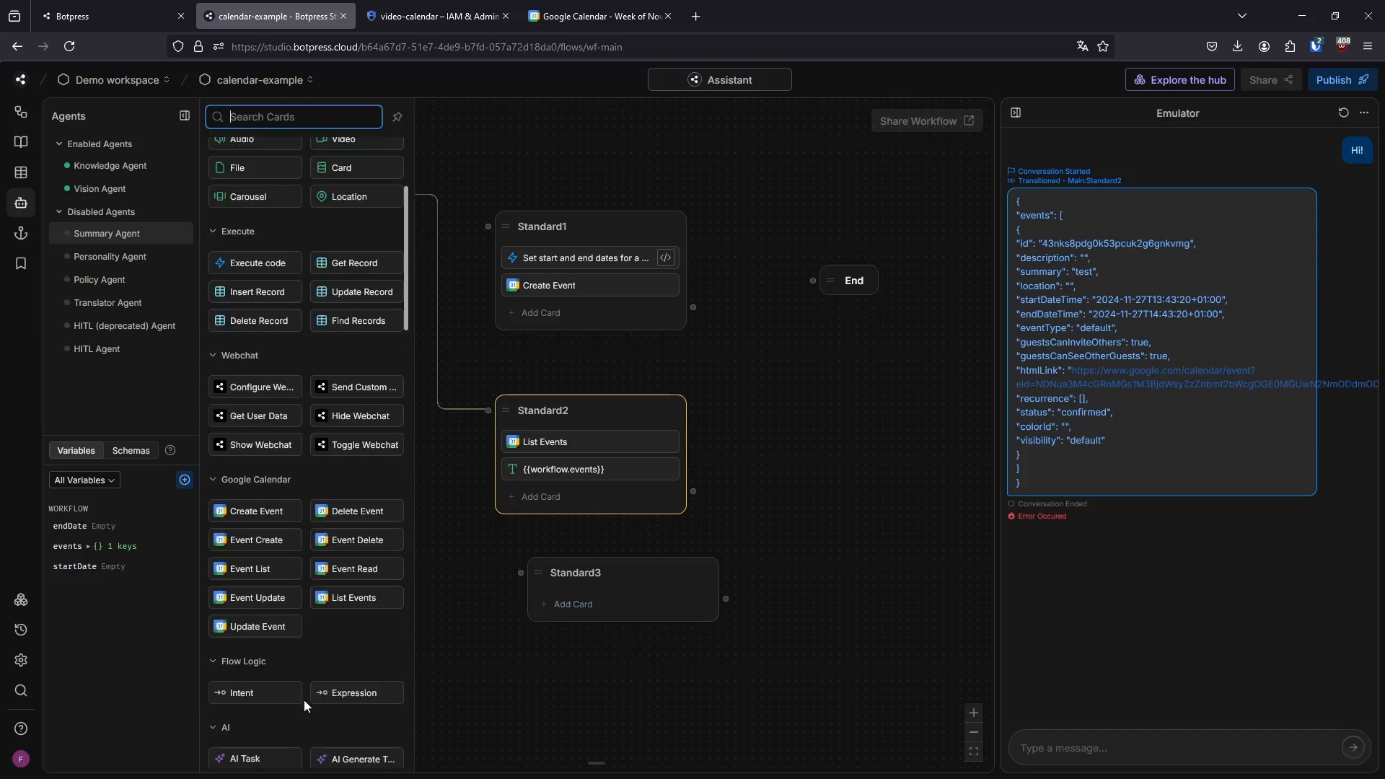
click(276, 628)
Compare the fields of the Create Event card in Standard1 with those of the Update Event card in Standard3
scroll(809, 454, down, 2)
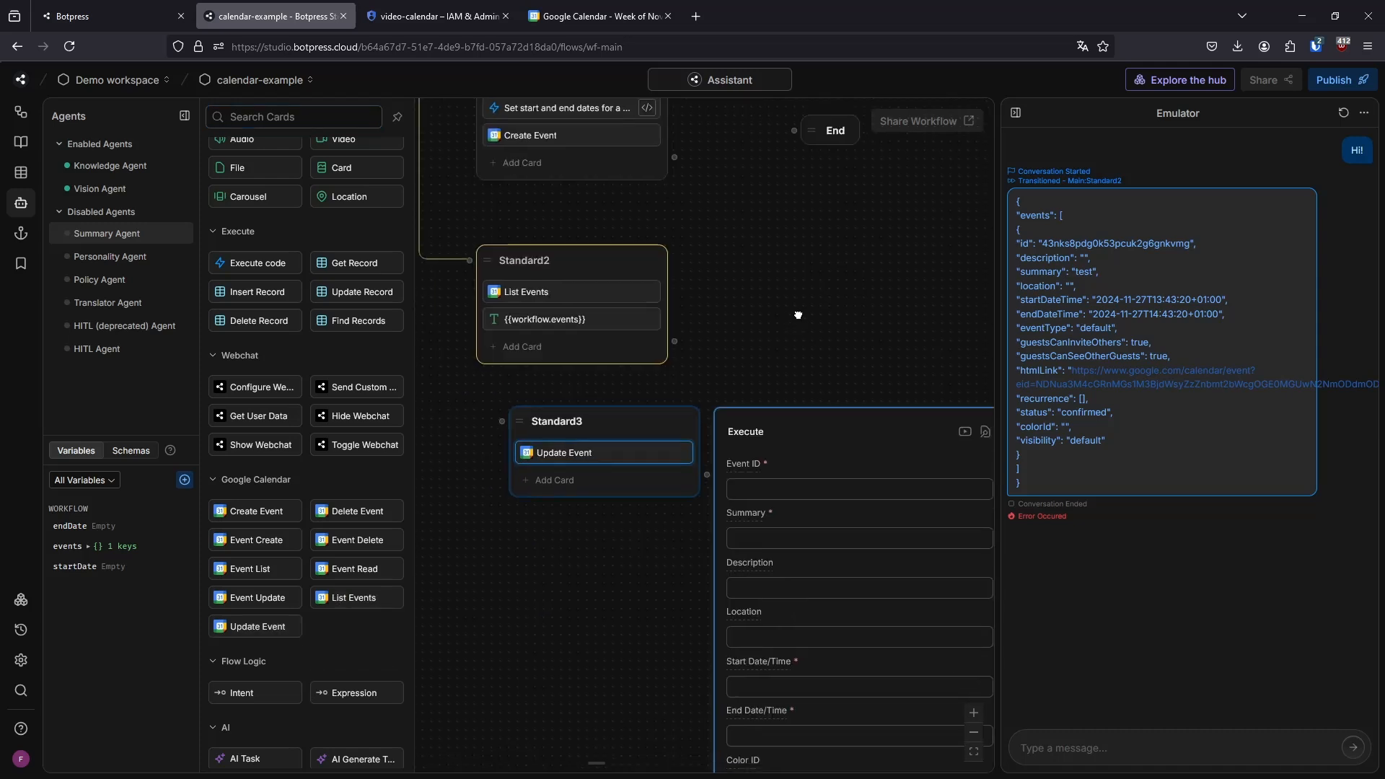
scroll(808, 433, up, 2)
click(573, 249)
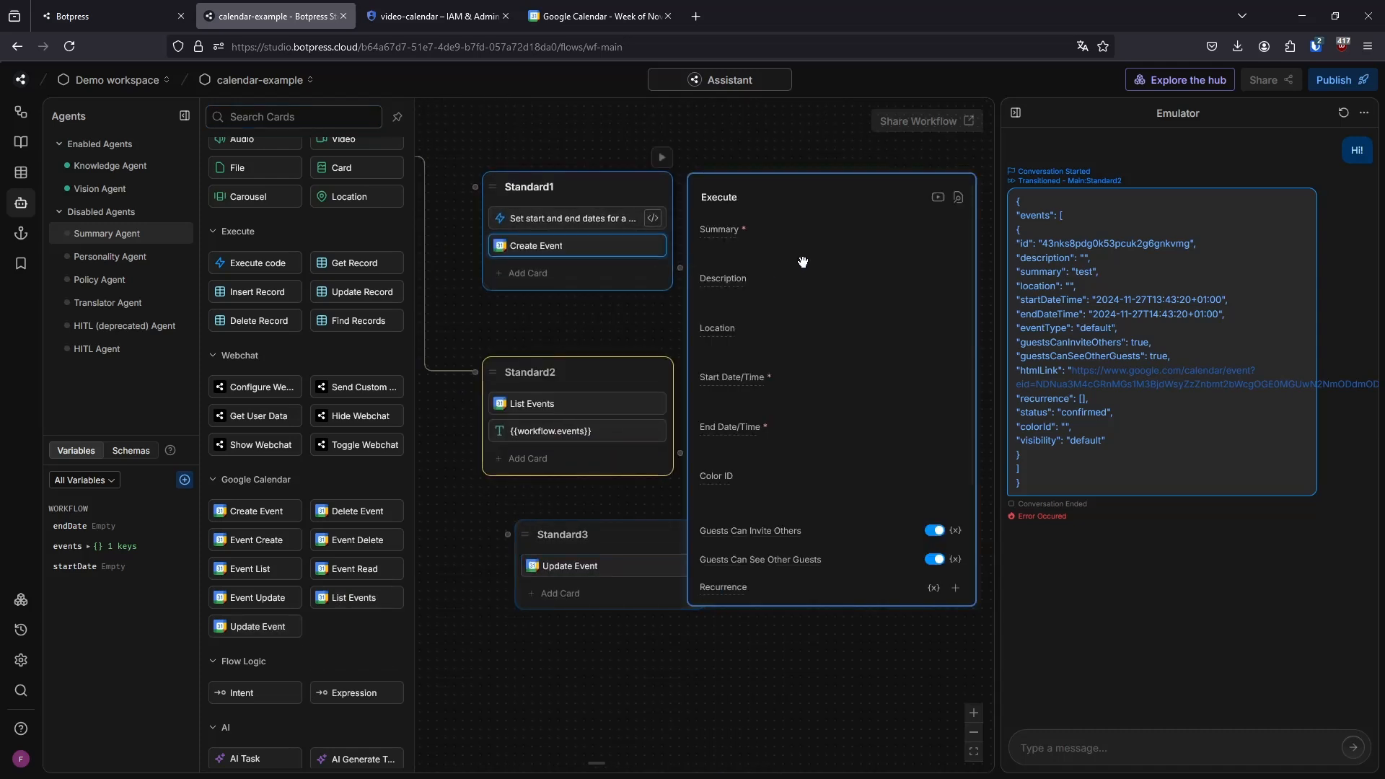
click(523, 645)
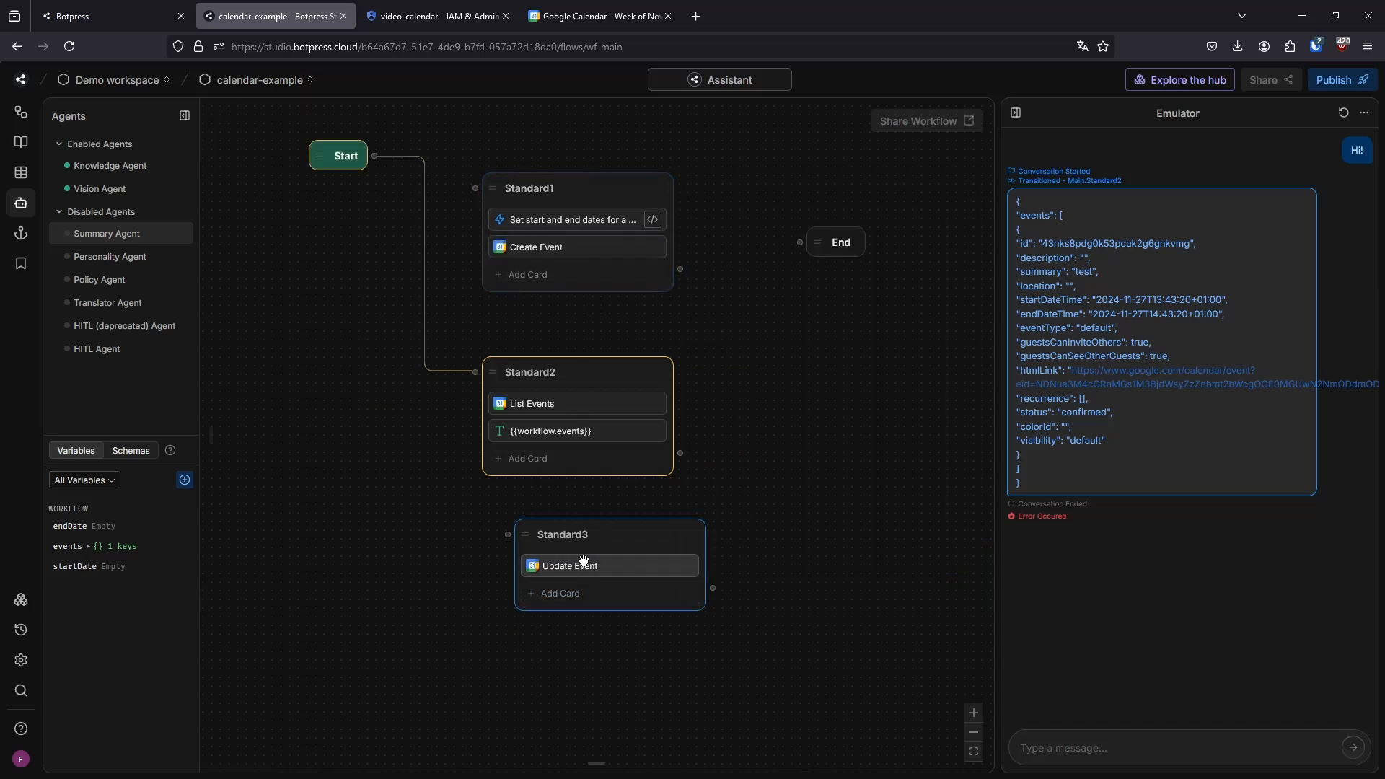
click(581, 565)
scroll(769, 491, down, 3)
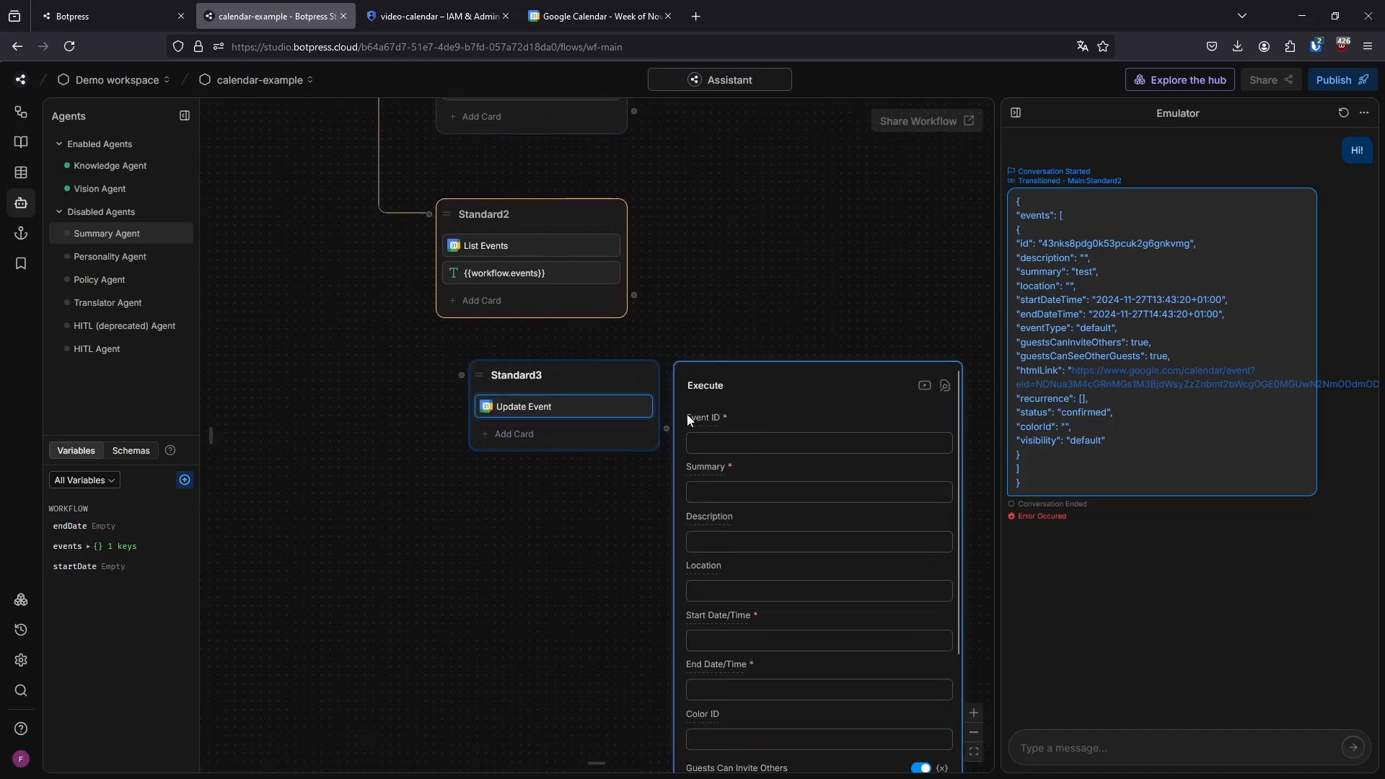
Examine the Update Event card's Event ID field and locate the matching event id in the Emulator reply
mouse_move(689, 421)
drag(1041, 247, 1192, 251)
click(1075, 254)
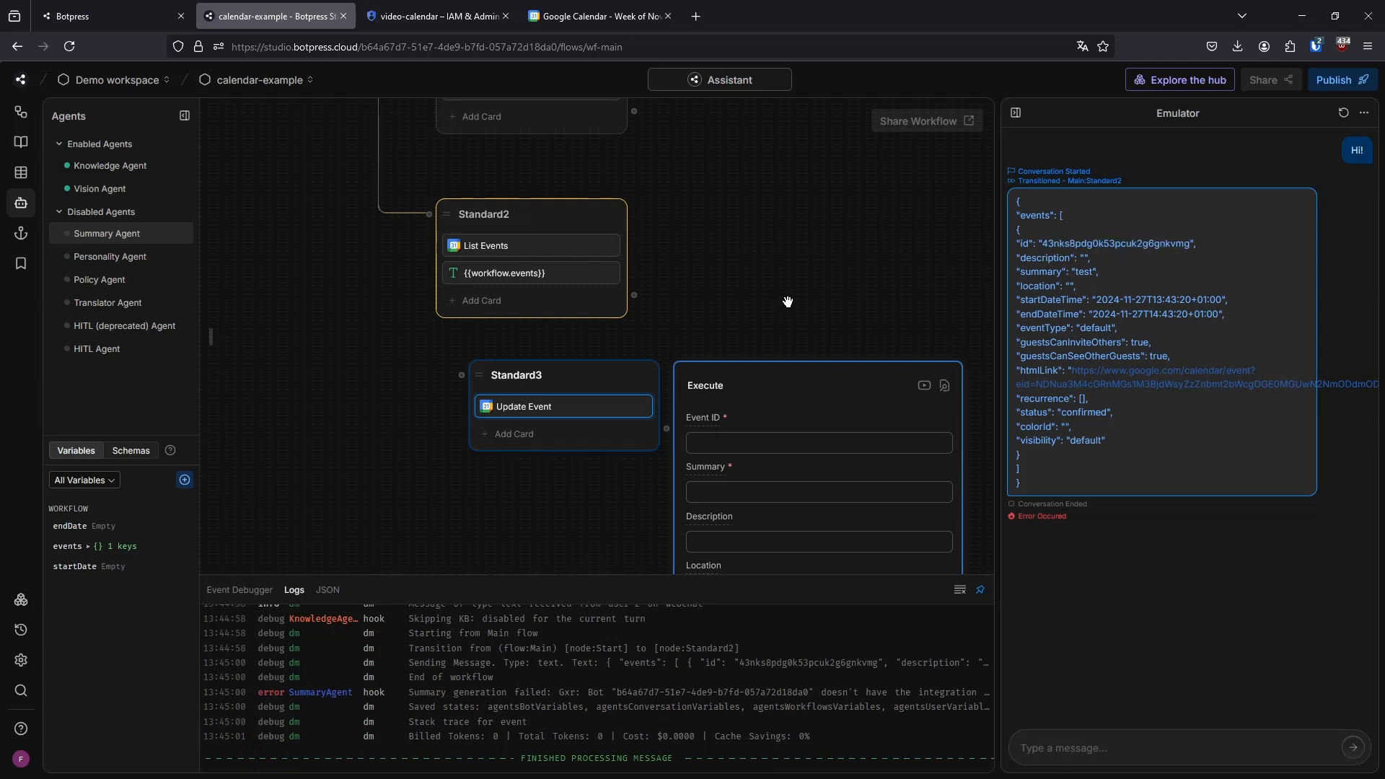
click(788, 300)
scroll(712, 321, up, 3)
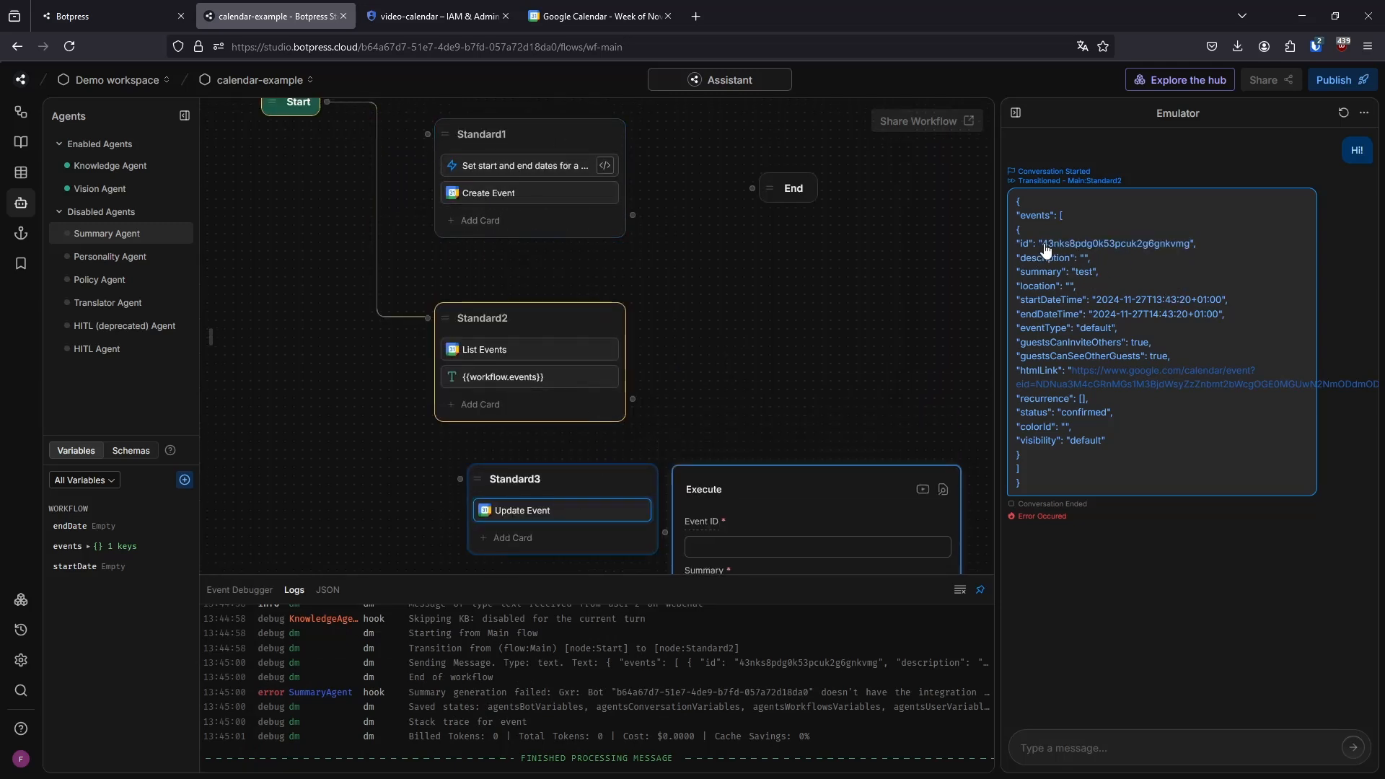
drag(1041, 245, 1210, 268)
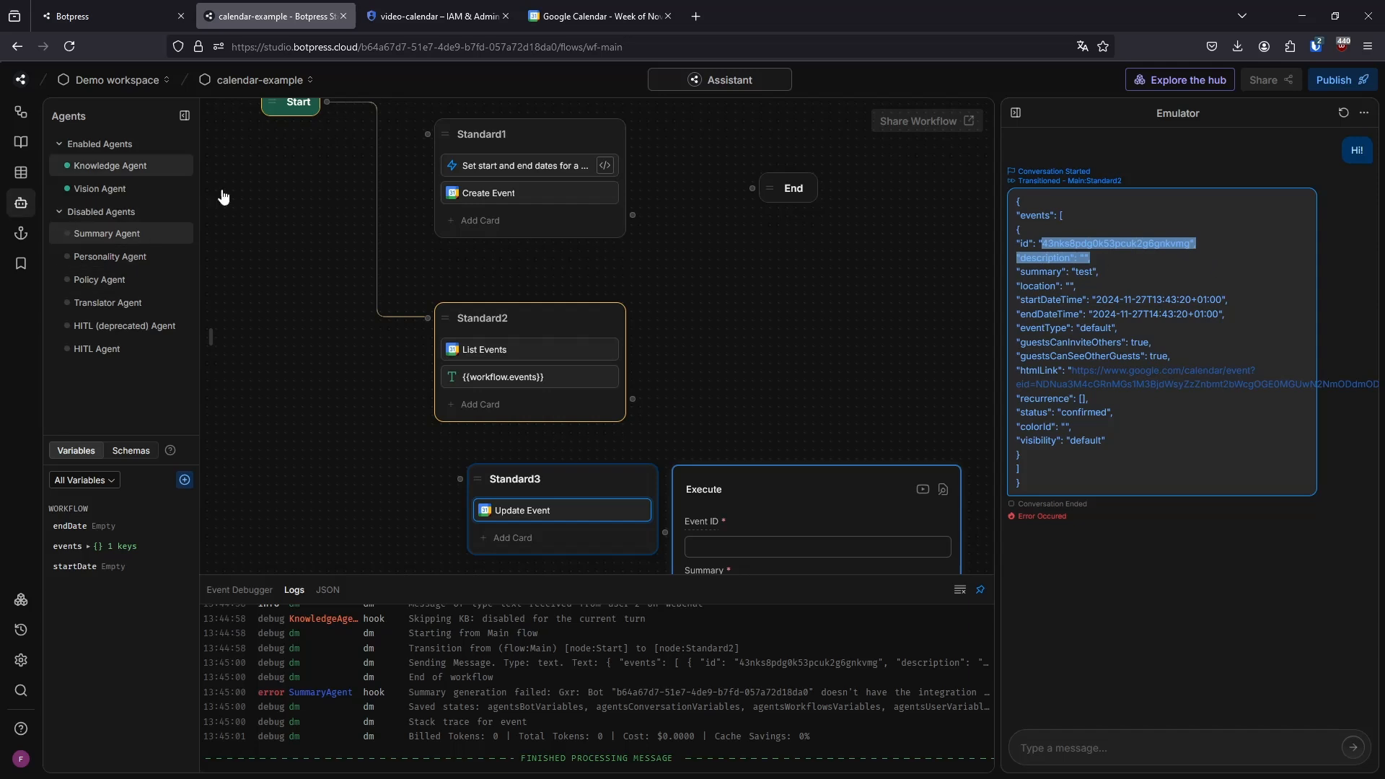
click(768, 391)
click(1056, 244)
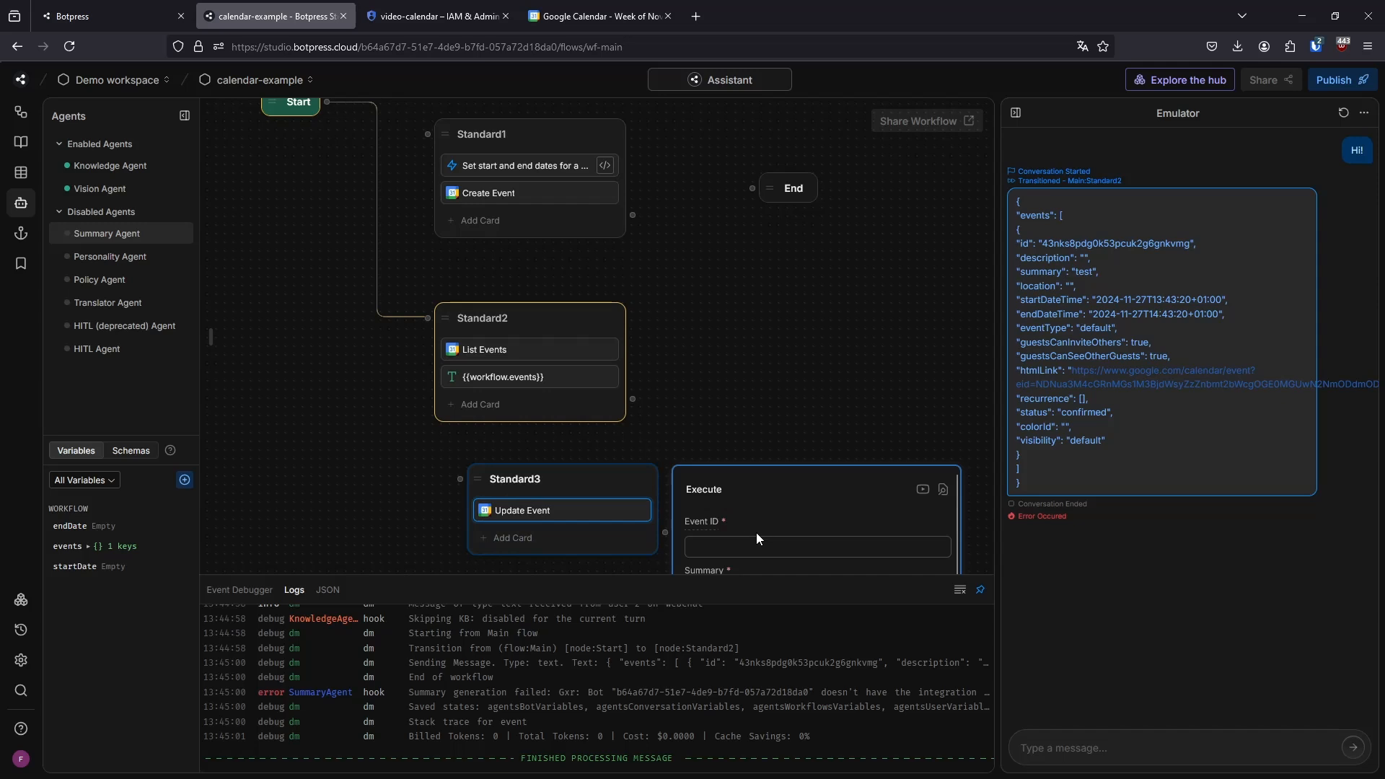
click(753, 538)
click(761, 388)
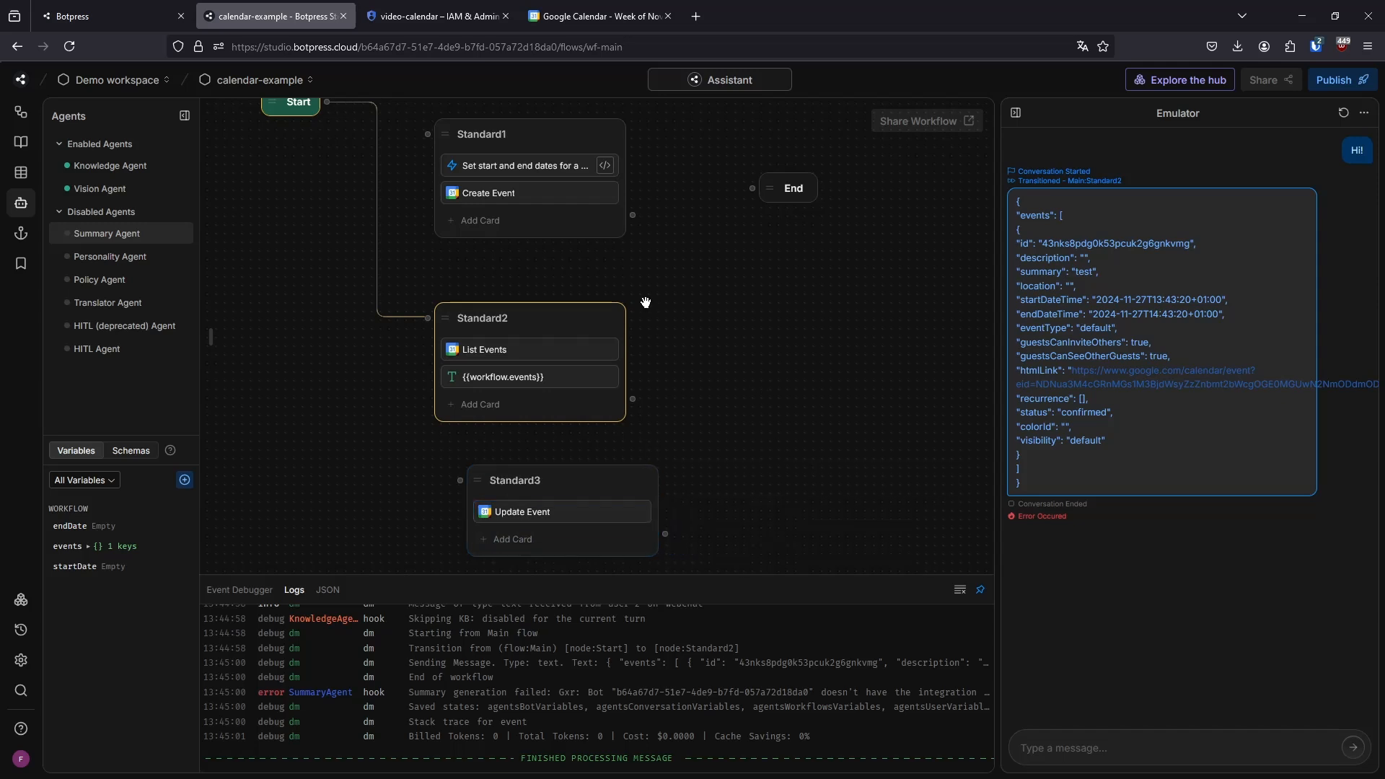
Create another standard node below Standard3 and add a Google Calendar Delete Event card to it
drag(646, 300, 801, 293)
drag(659, 470, 614, 470)
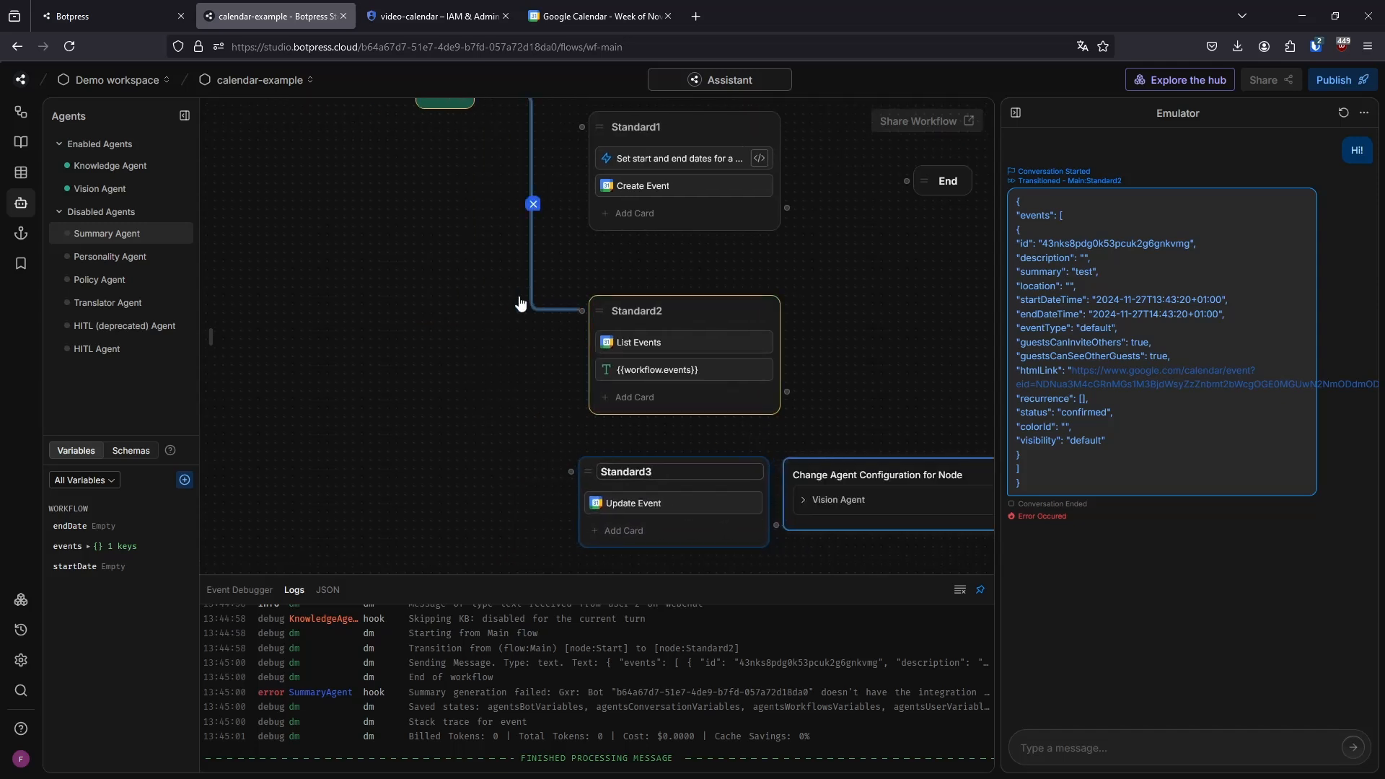
scroll(548, 389, down, 5)
right_click(561, 391)
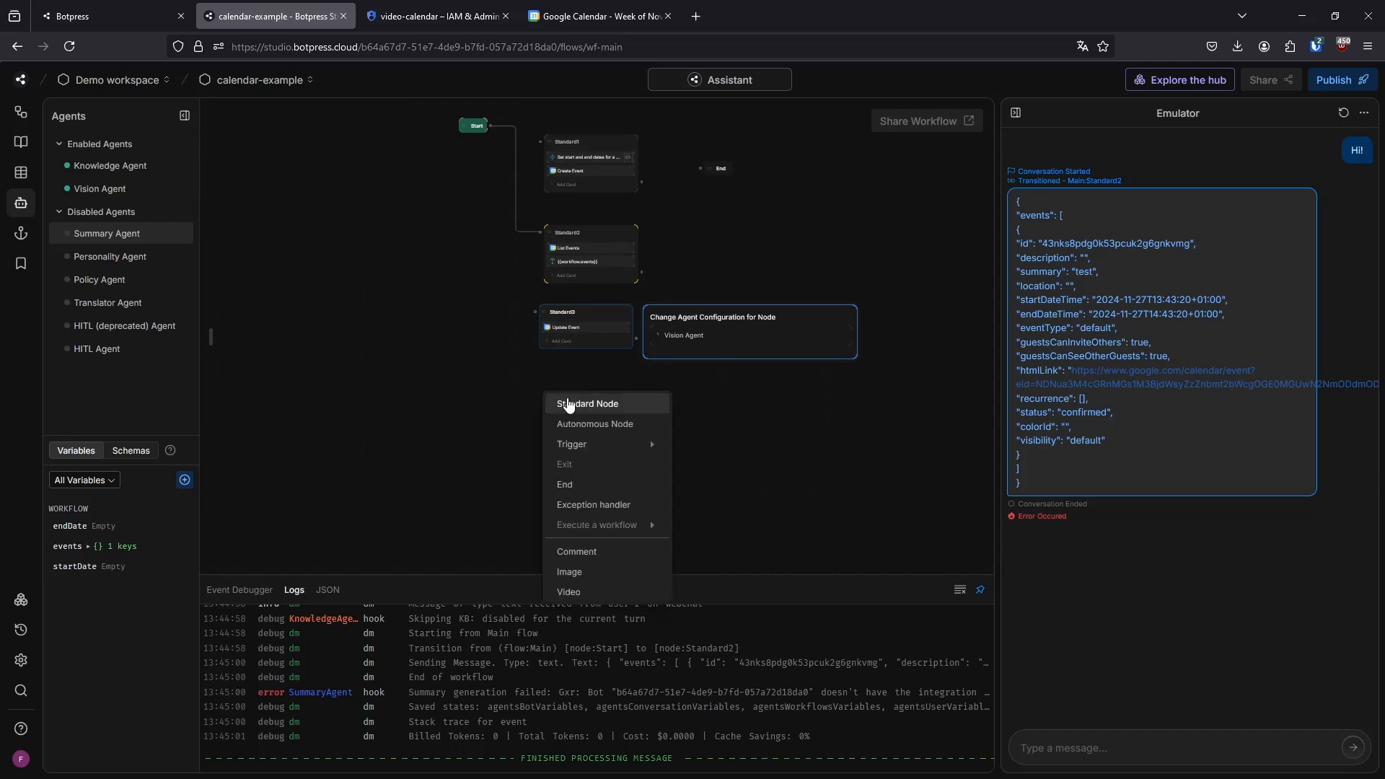
click(570, 403)
scroll(361, 396, down, 4)
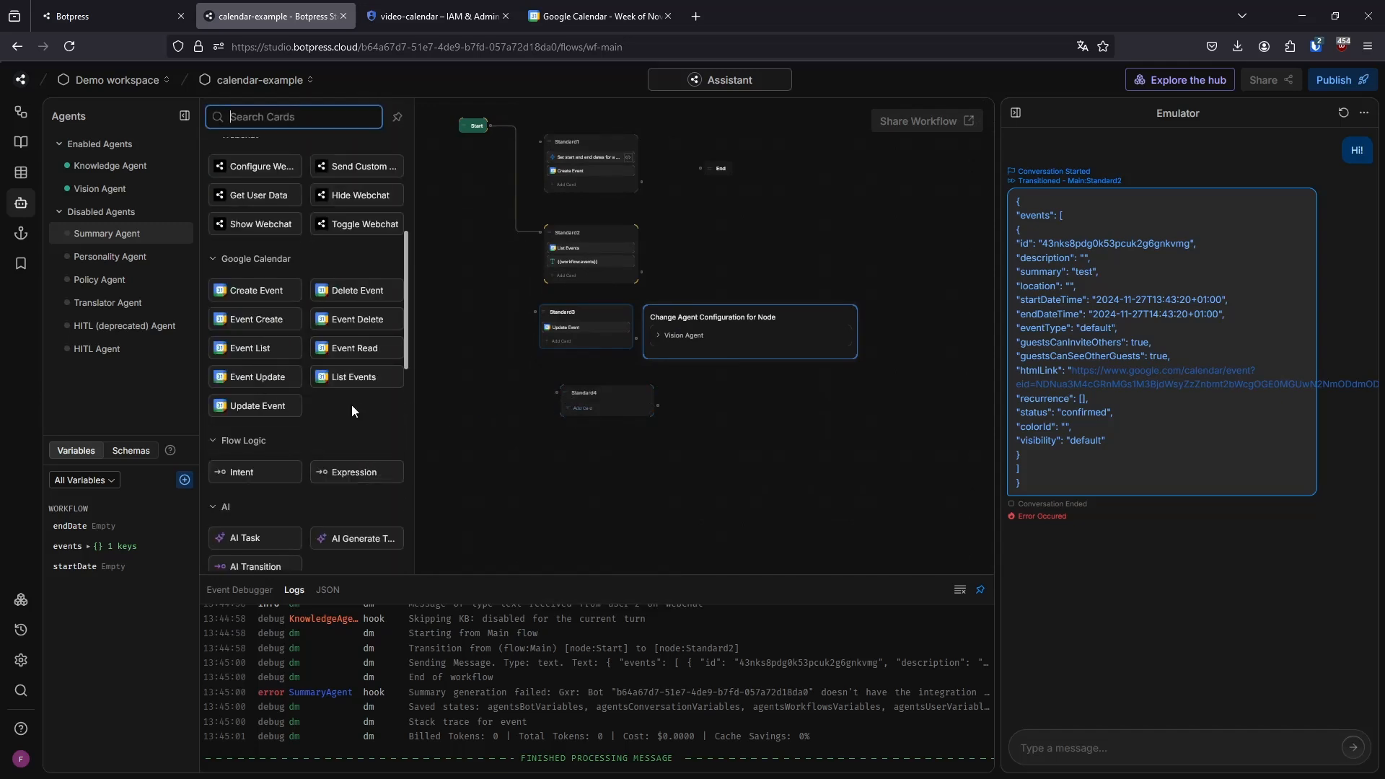
drag(334, 292, 644, 413)
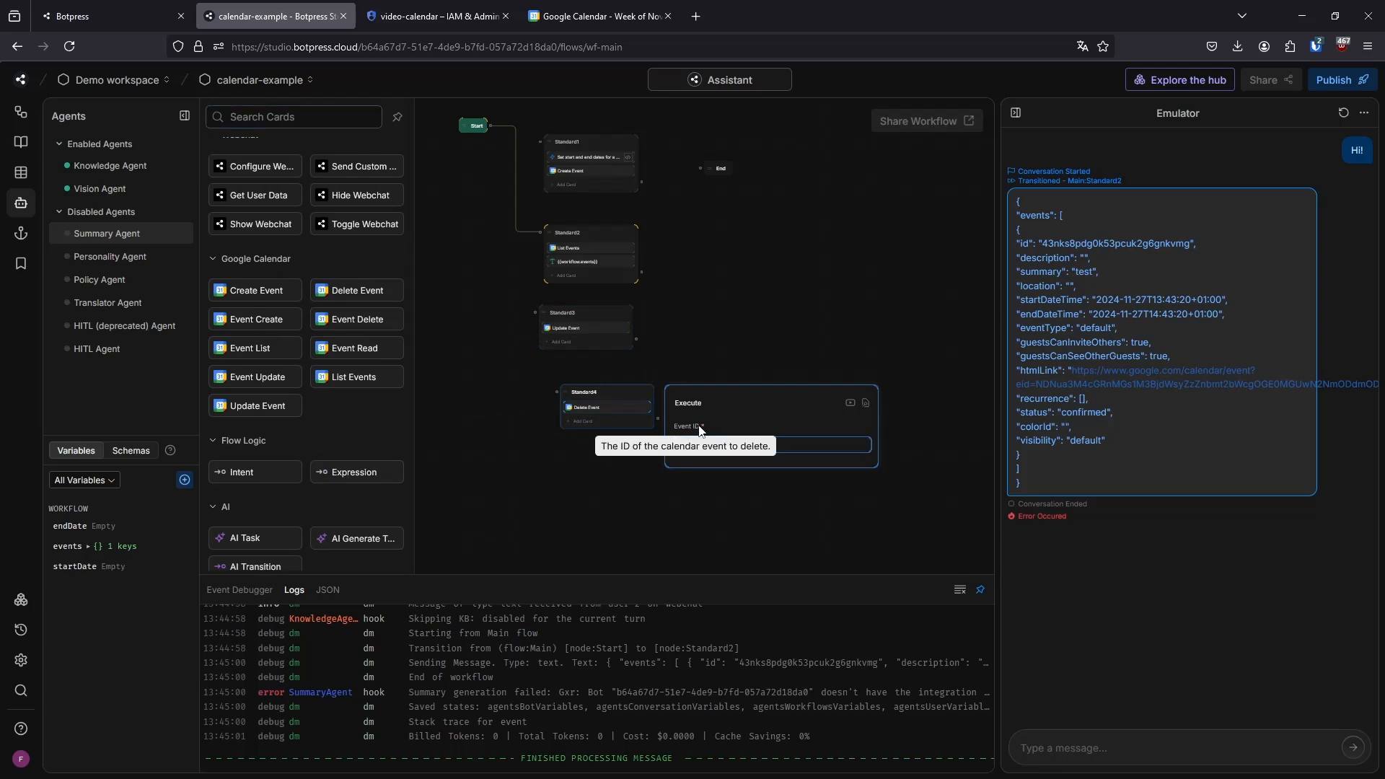
Highlight the event id in the Emulator reply that the Delete Event card requires, and close the card's settings
drag(1043, 244, 1188, 249)
click(808, 313)
scroll(728, 299, up, 2)
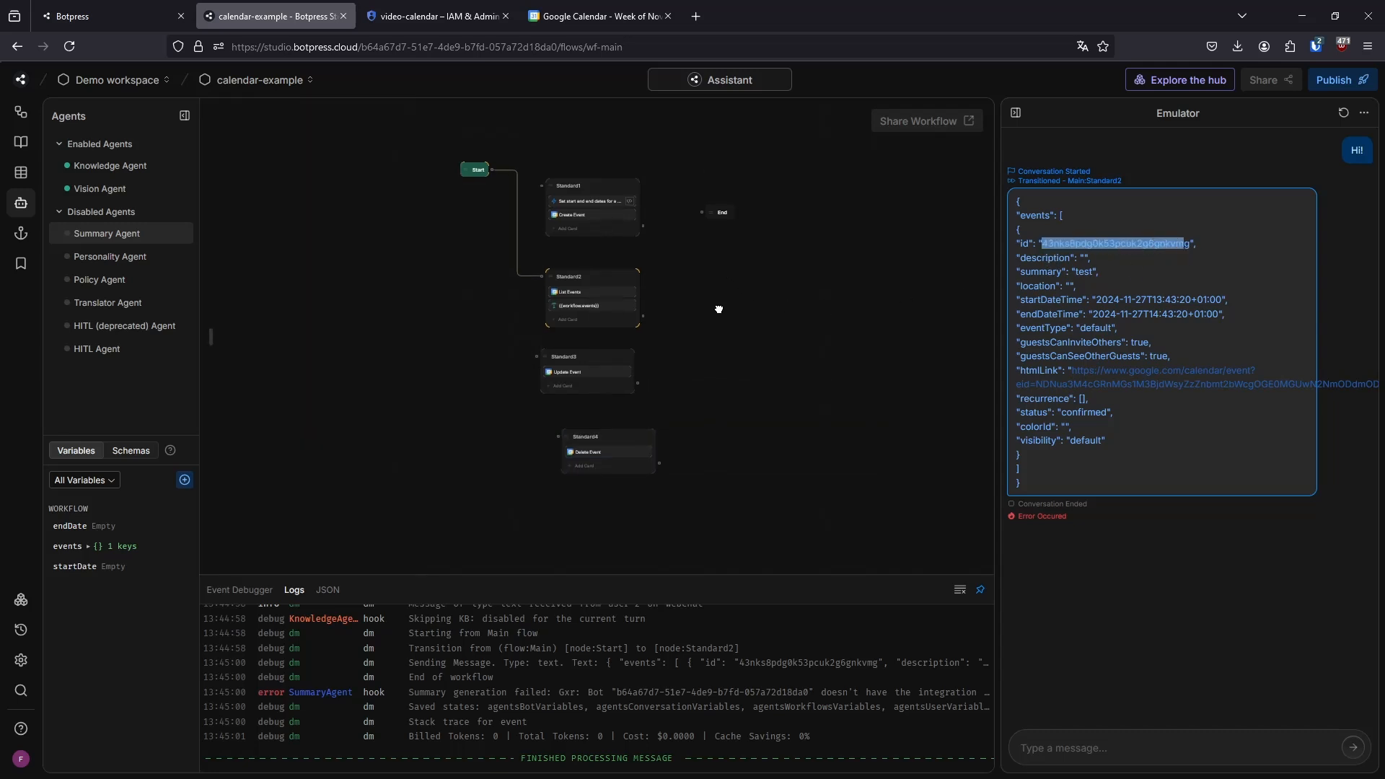
Remove the connection between Start and Standard2 and move the End node away from the other nodes
click(518, 244)
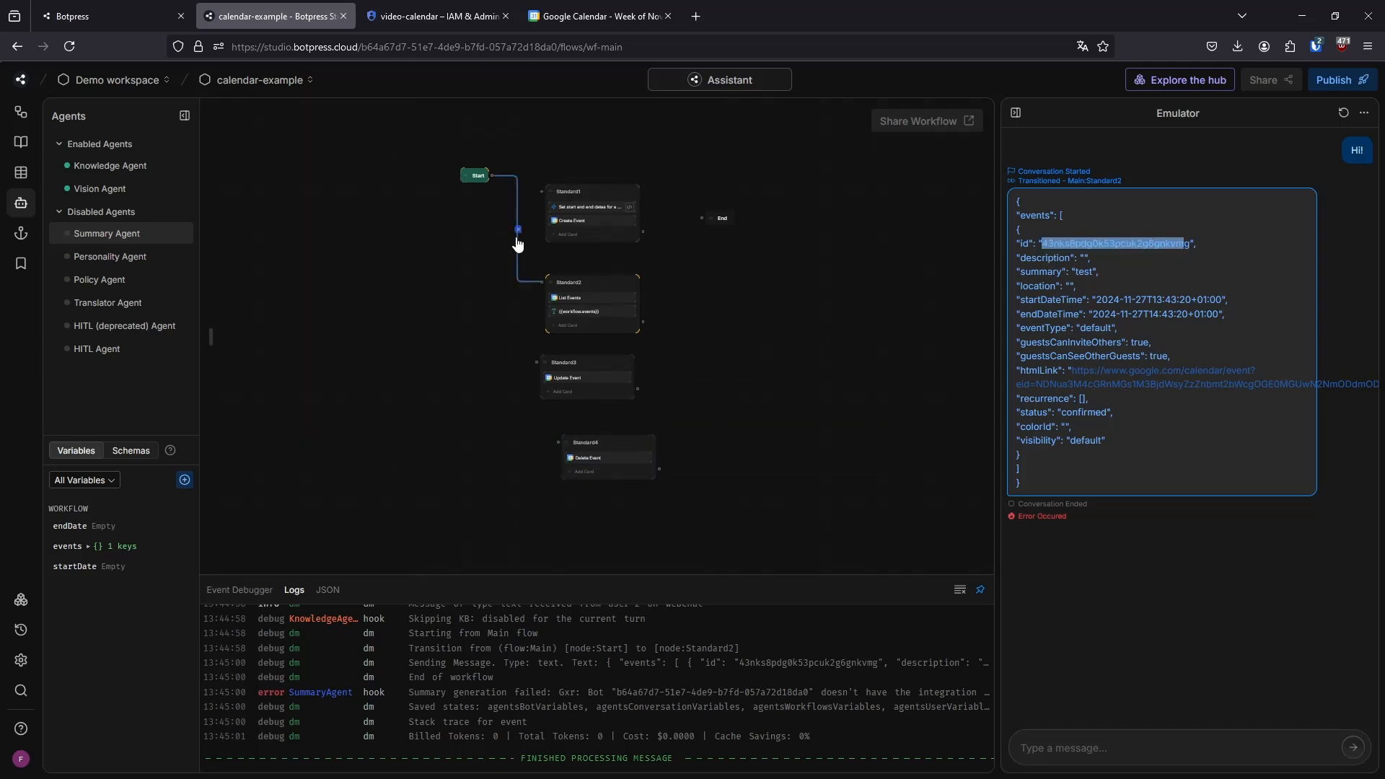
key(Delete)
drag(719, 220, 935, 331)
scroll(803, 315, up, 3)
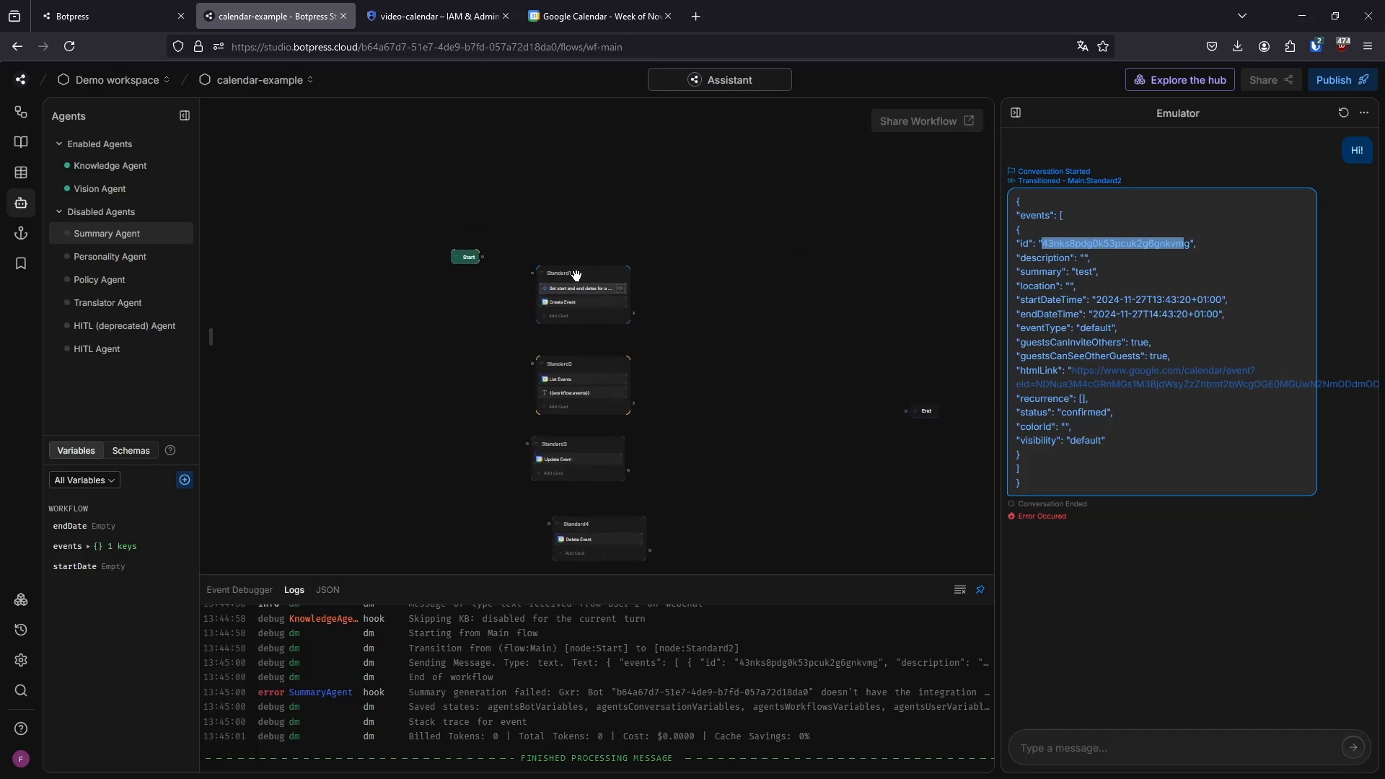
Arrange the Standard1, Standard2, Standard3 and Standard4 nodes in a horizontal row and place the Start node below them
drag(570, 272, 568, 196)
drag(566, 365, 695, 199)
drag(575, 435, 820, 189)
drag(576, 524, 913, 198)
drag(470, 258, 479, 368)
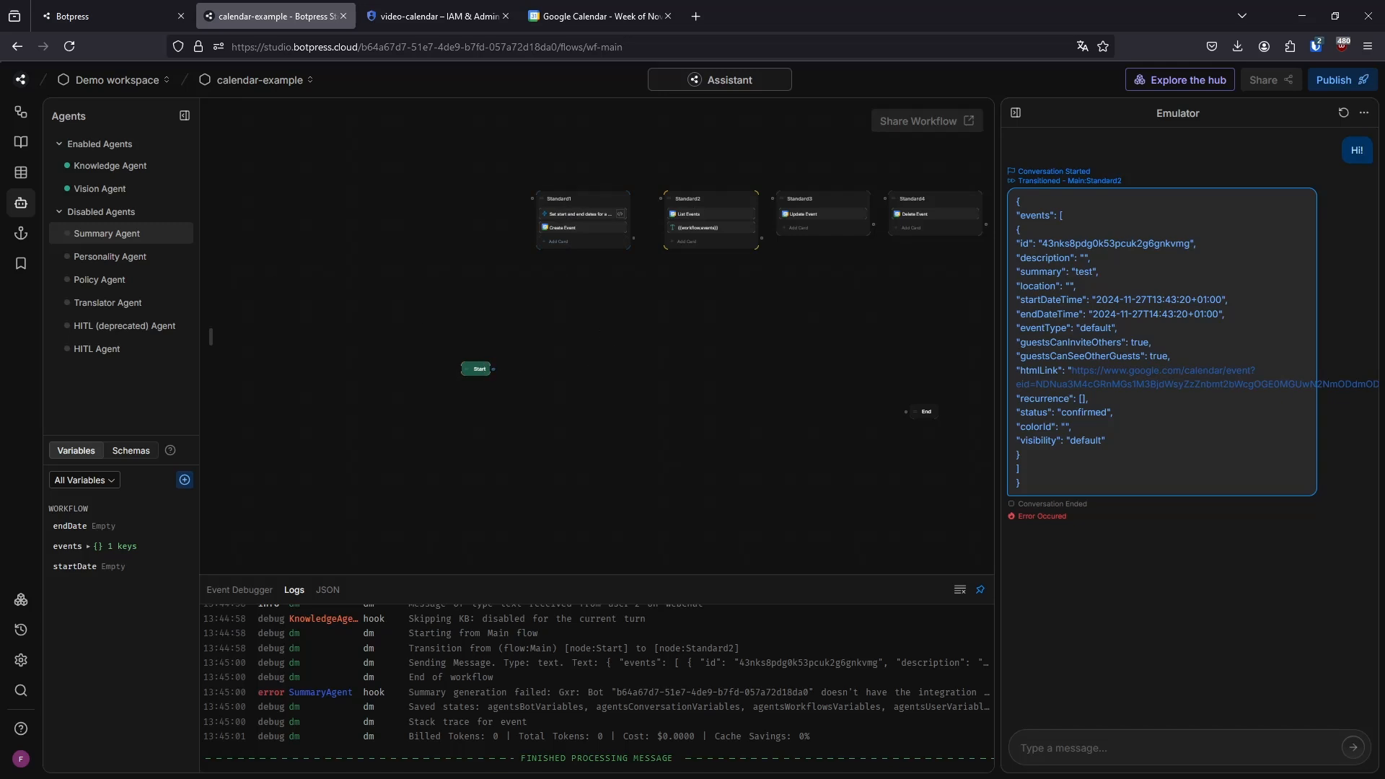
Show the bot's workflow list and review the Create Event card's Summary and Start and End Date/Time fields
click(20, 113)
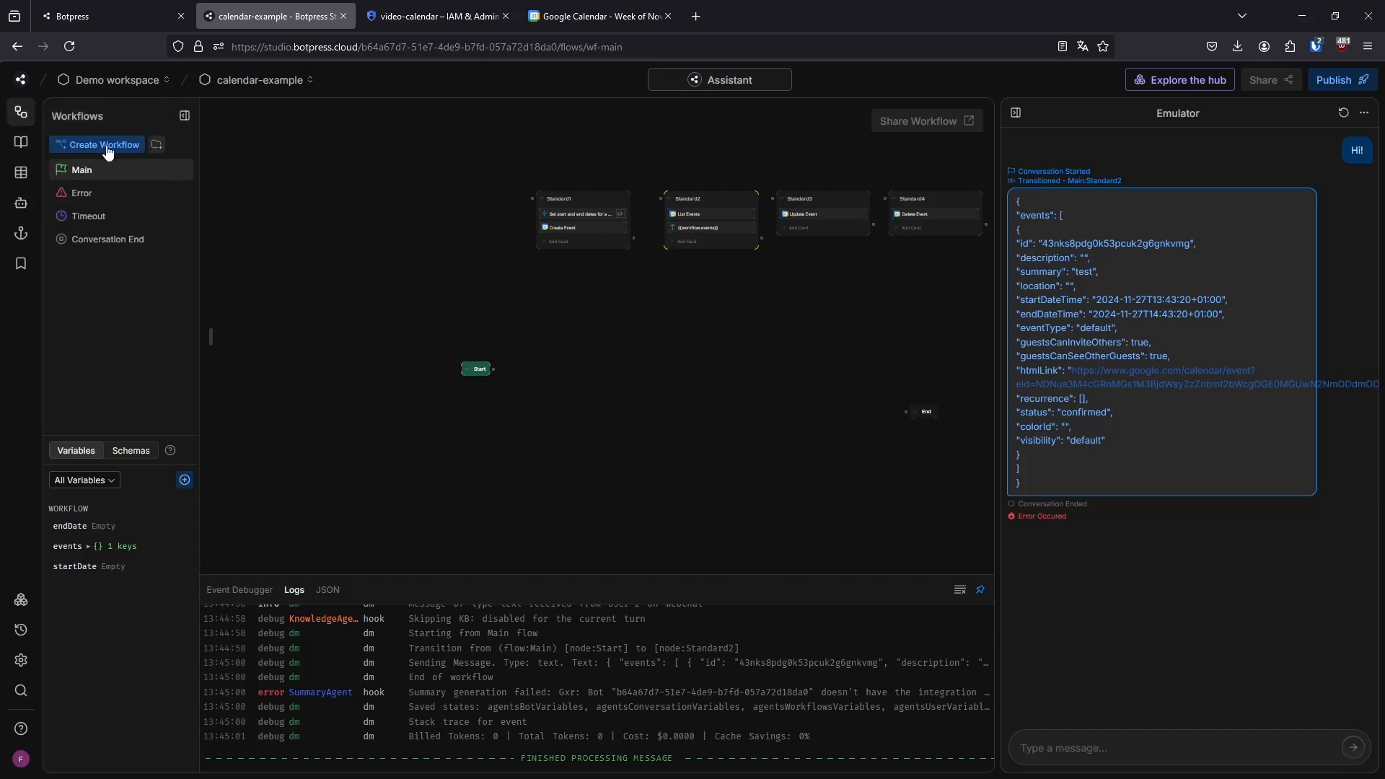
click(618, 227)
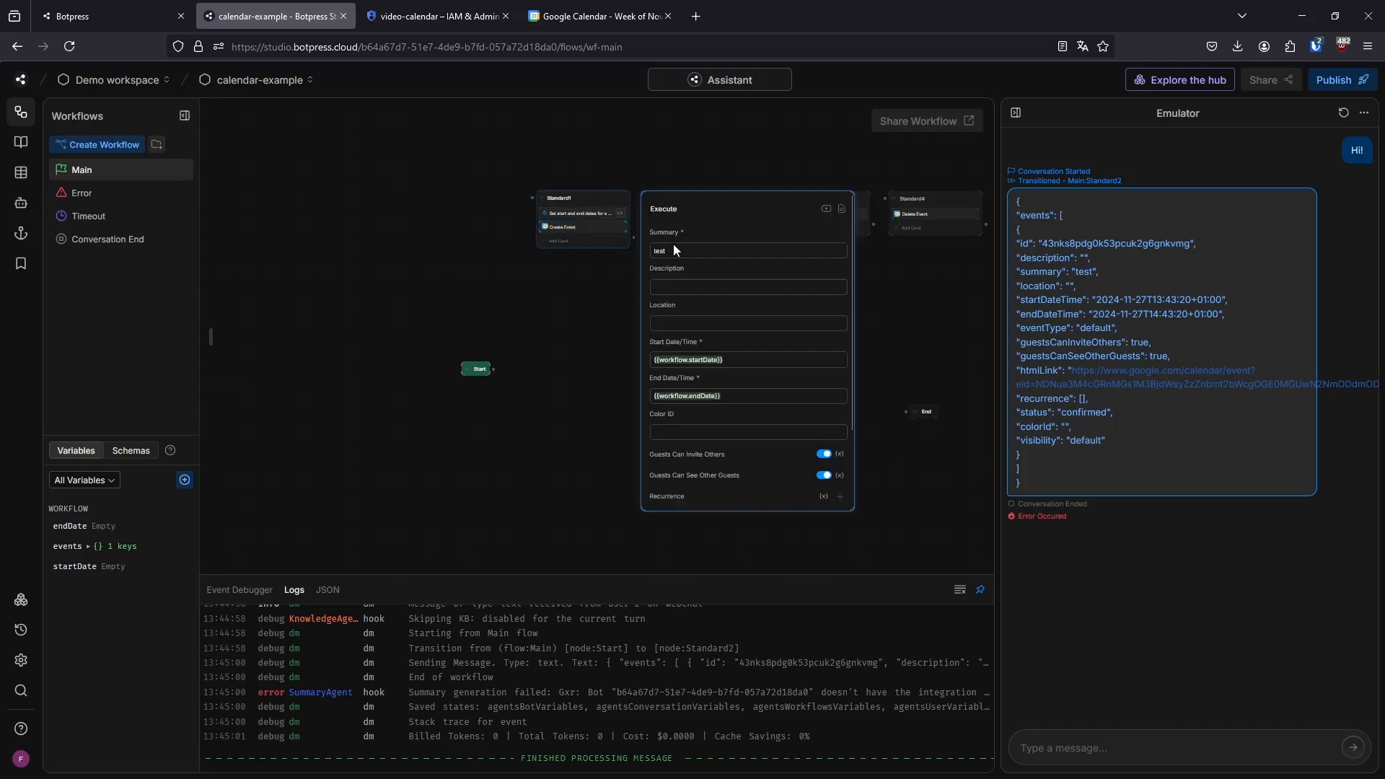
click(604, 352)
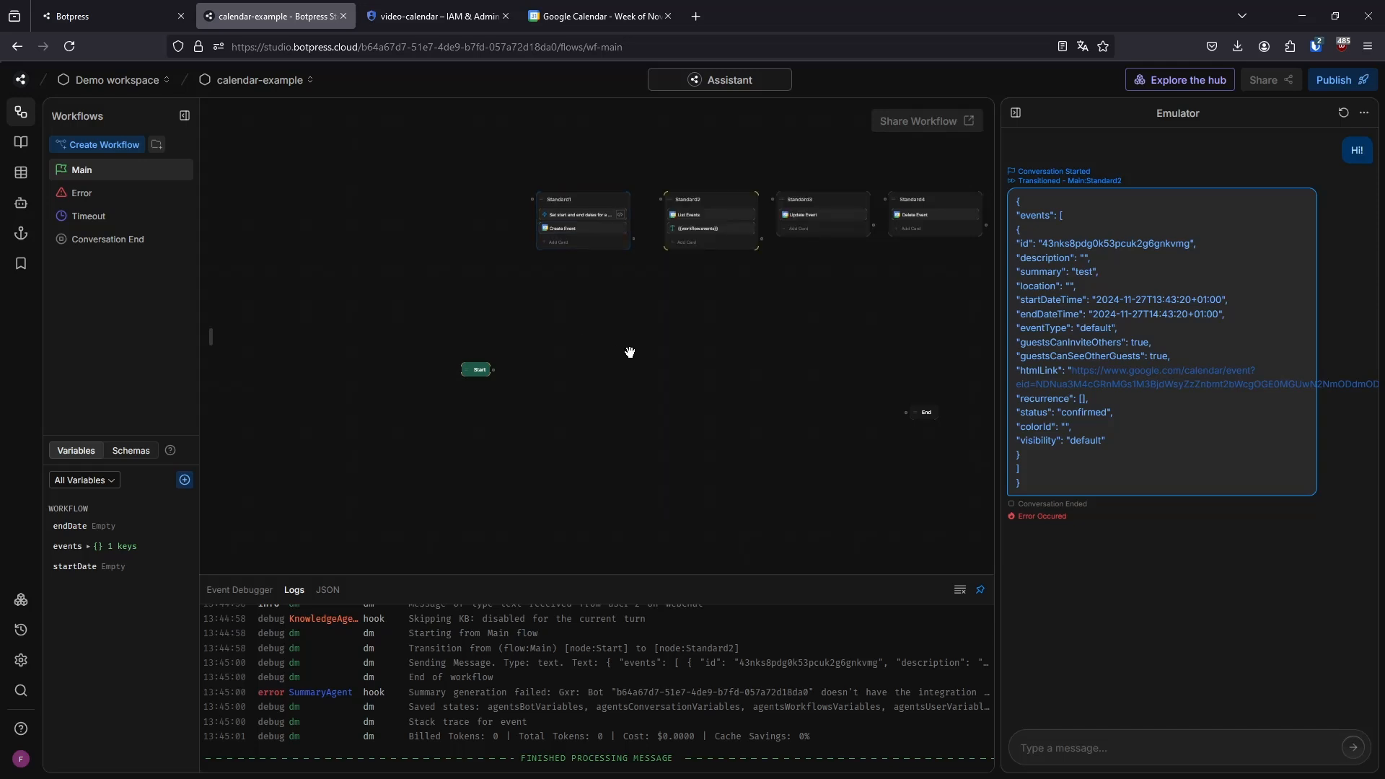
scroll(593, 220, up, 5)
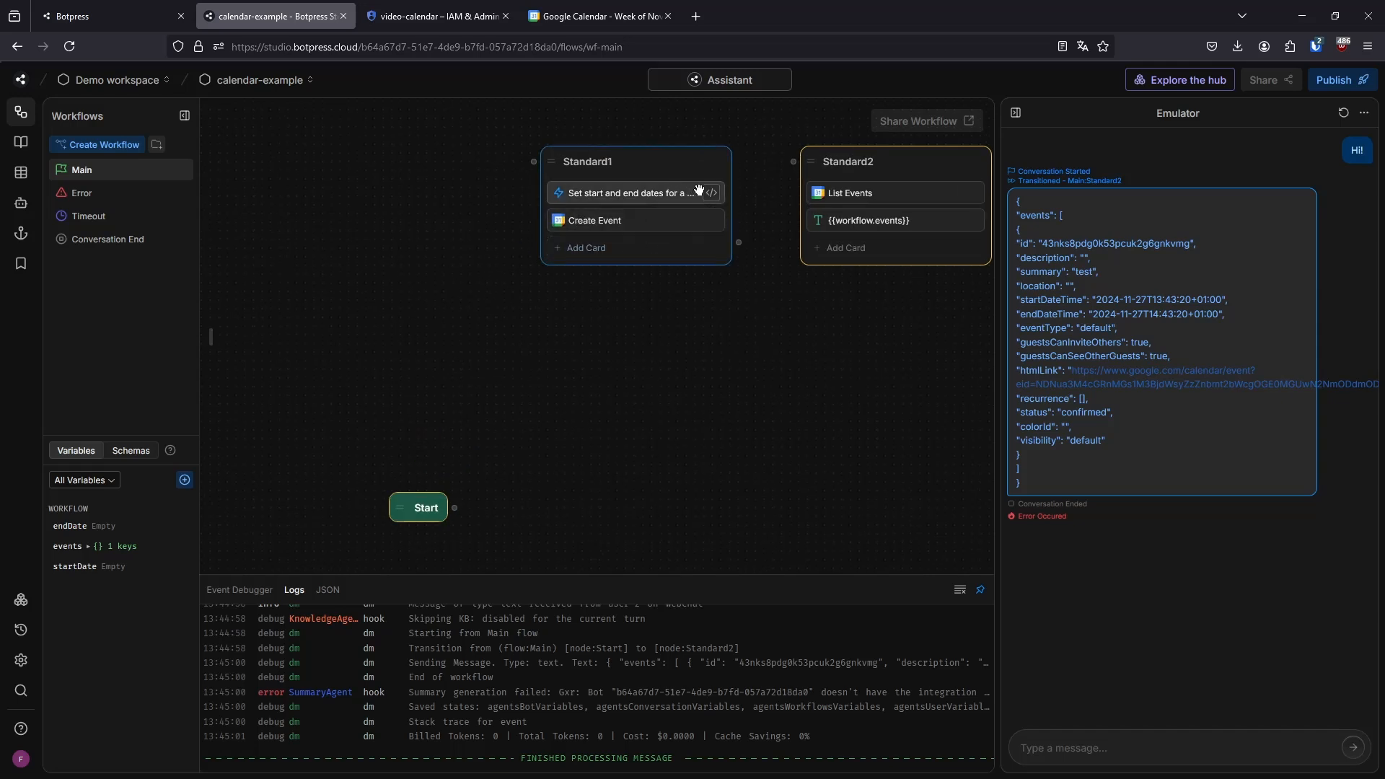
click(660, 218)
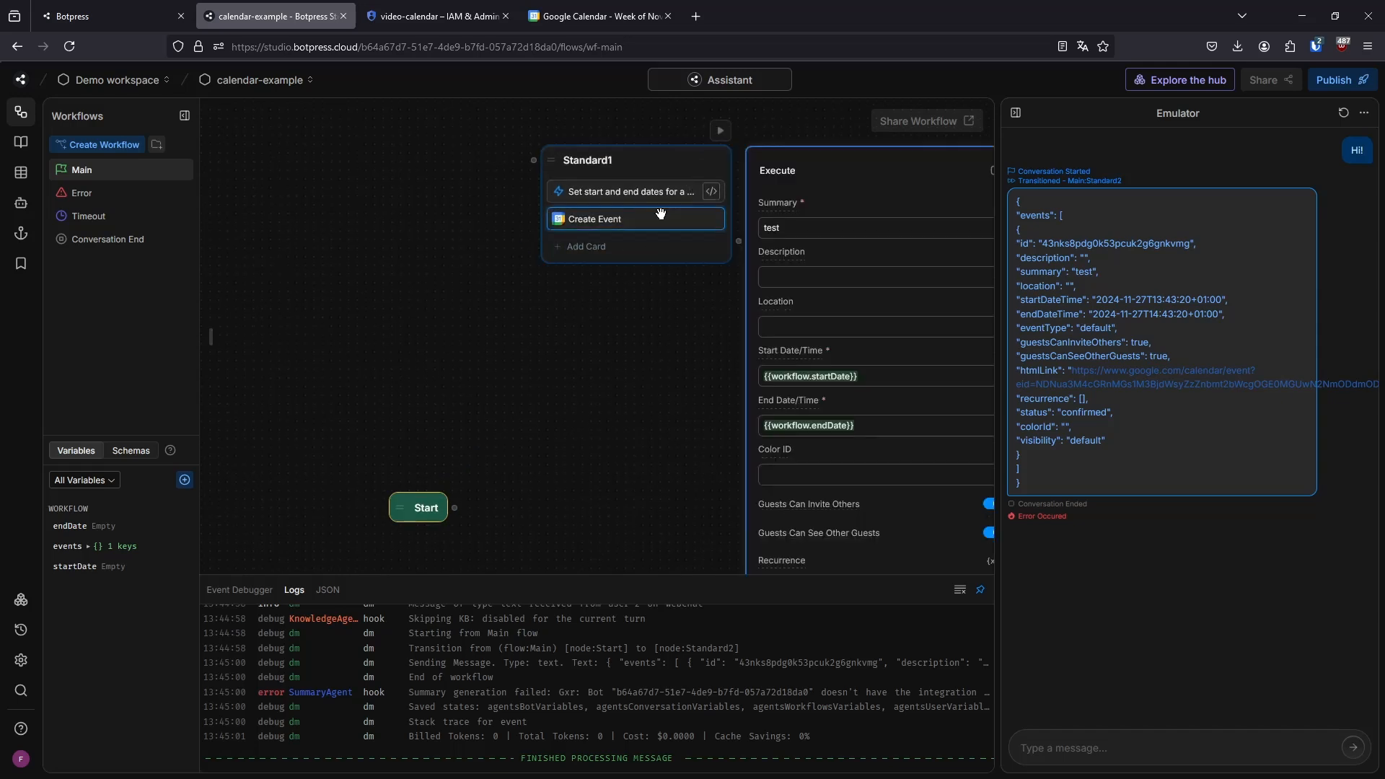
drag(654, 357, 637, 323)
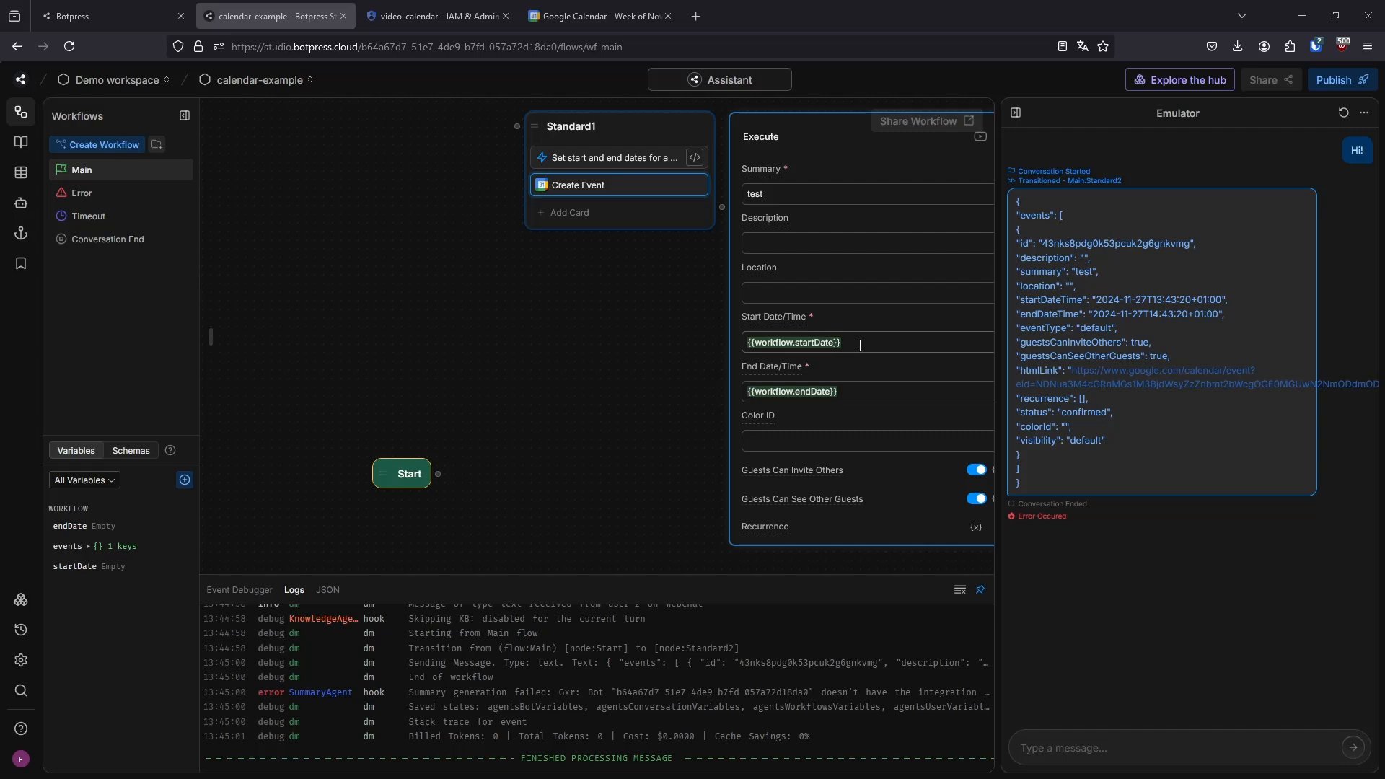
Try passing workflow.startDate into the first new Date() call of Standard1's code card, remove it again and close the editor
click(694, 159)
click(665, 175)
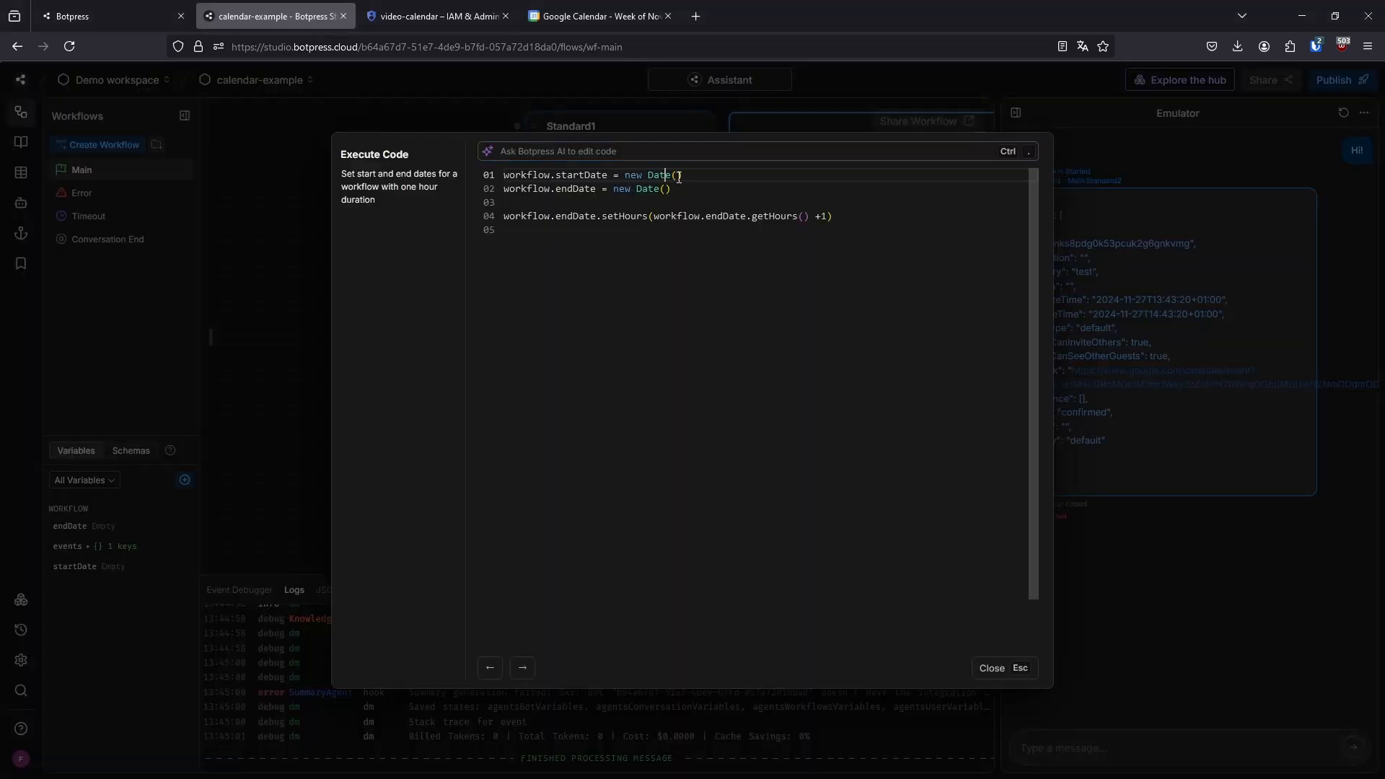
drag(608, 179, 504, 180)
key(ctrl+c)
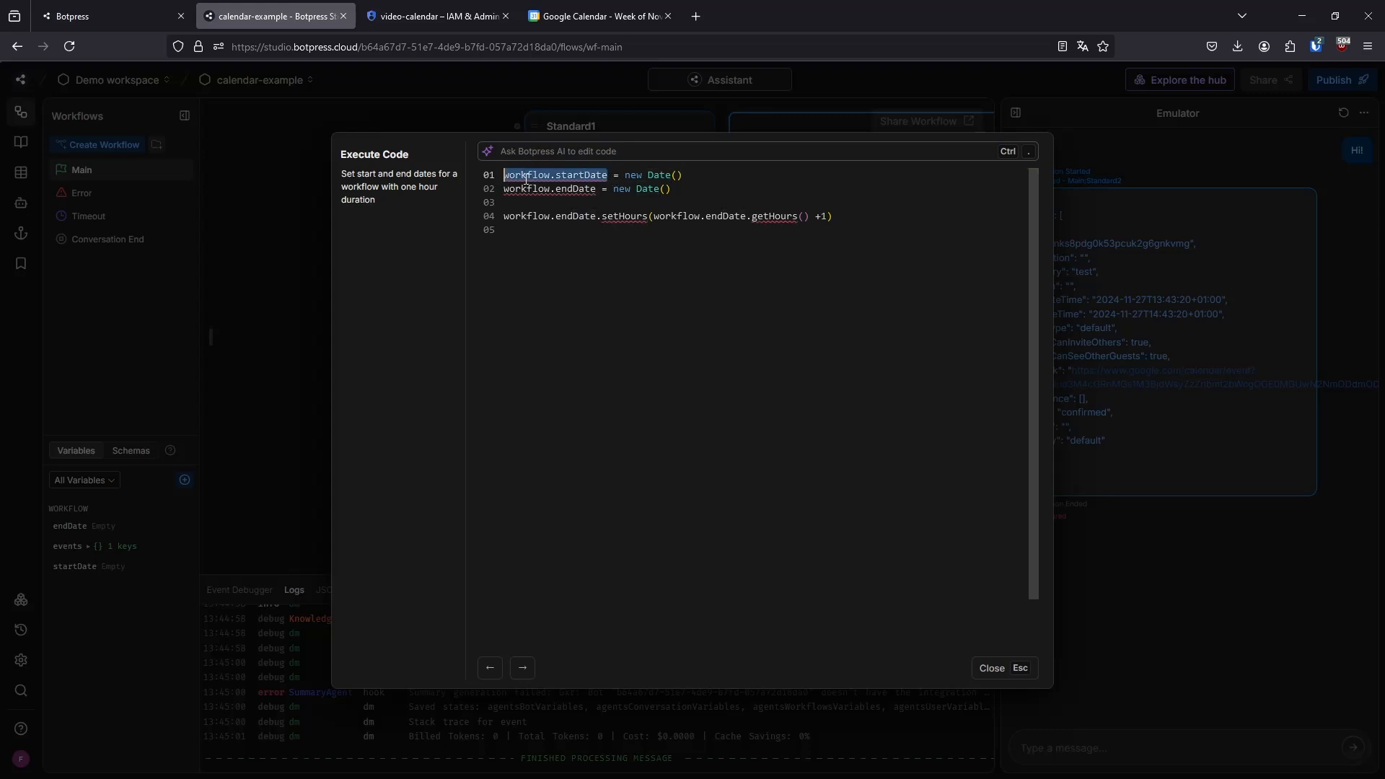
click(676, 176)
key(ctrl+v)
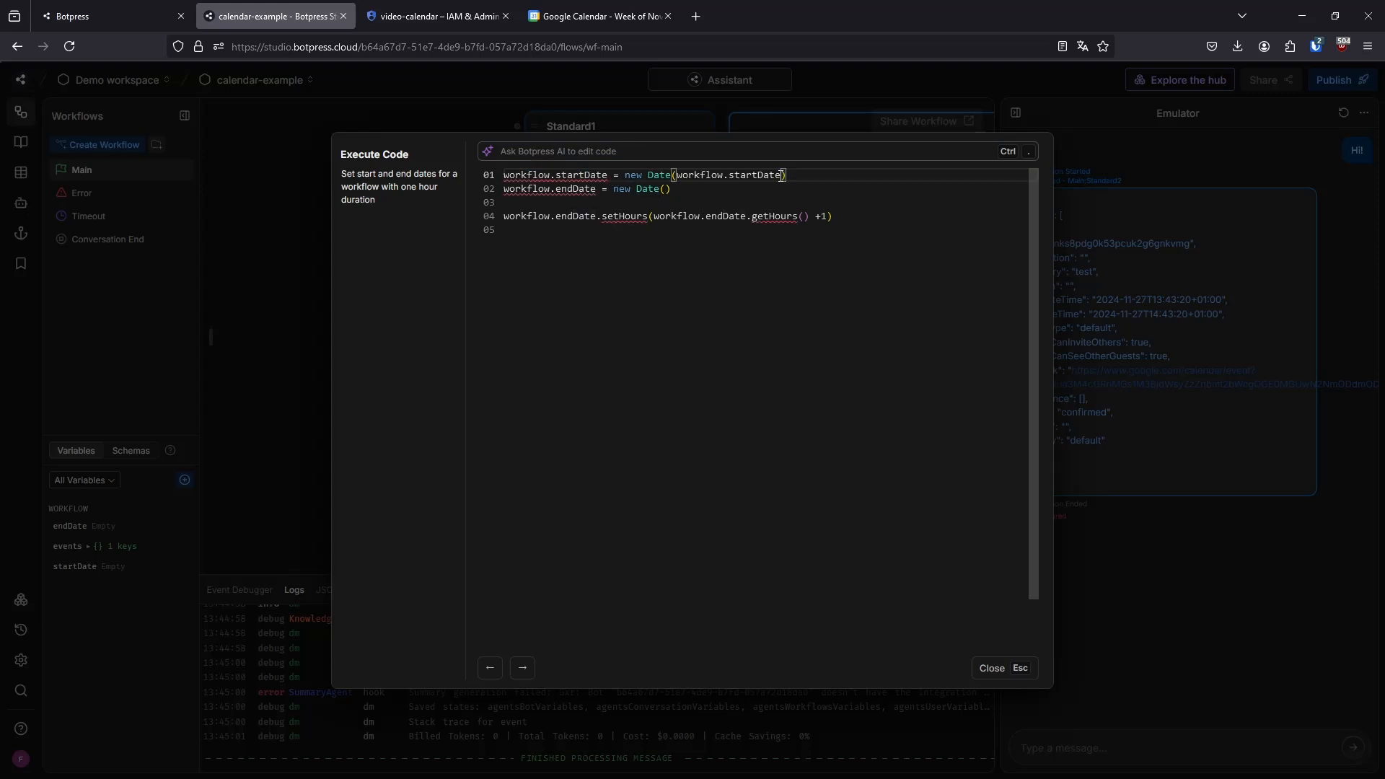
drag(783, 175, 675, 175)
key(BackSpace)
click(708, 340)
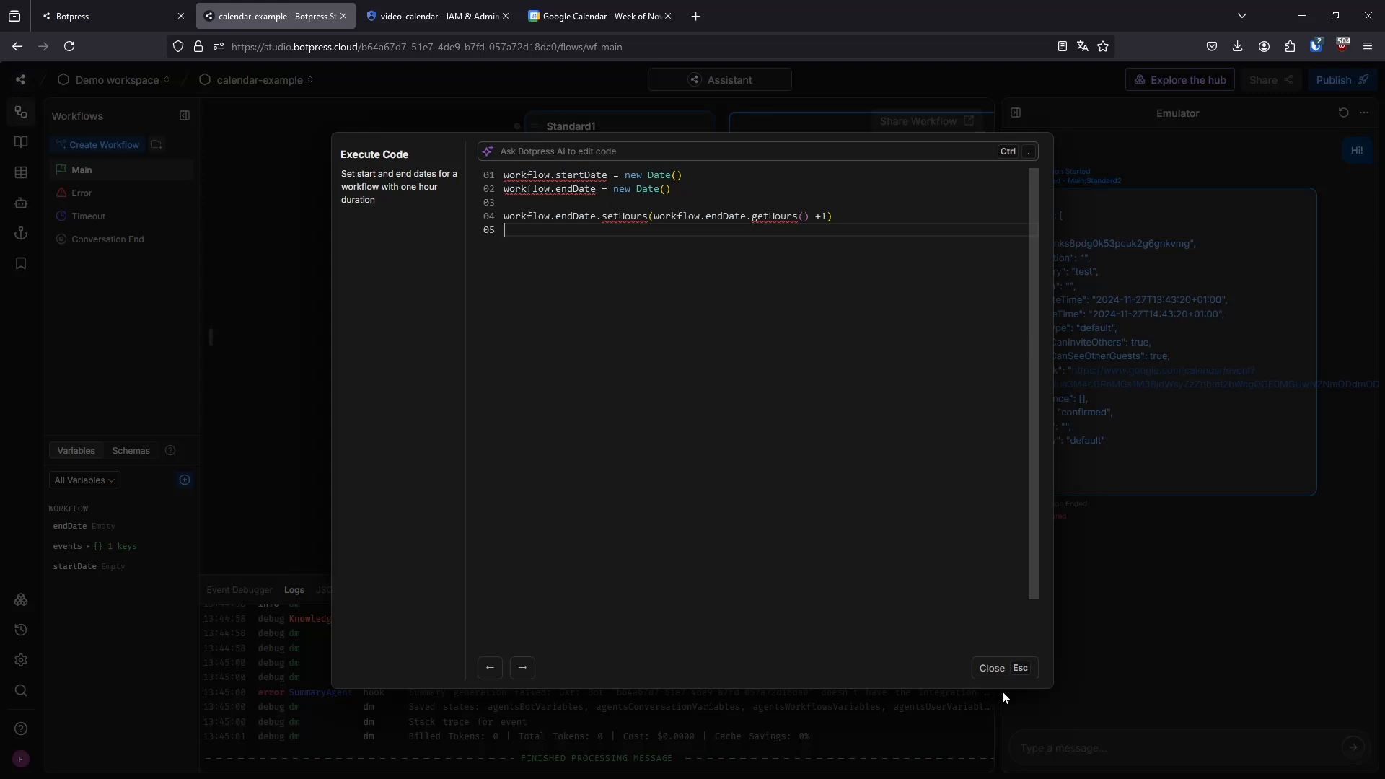
click(994, 667)
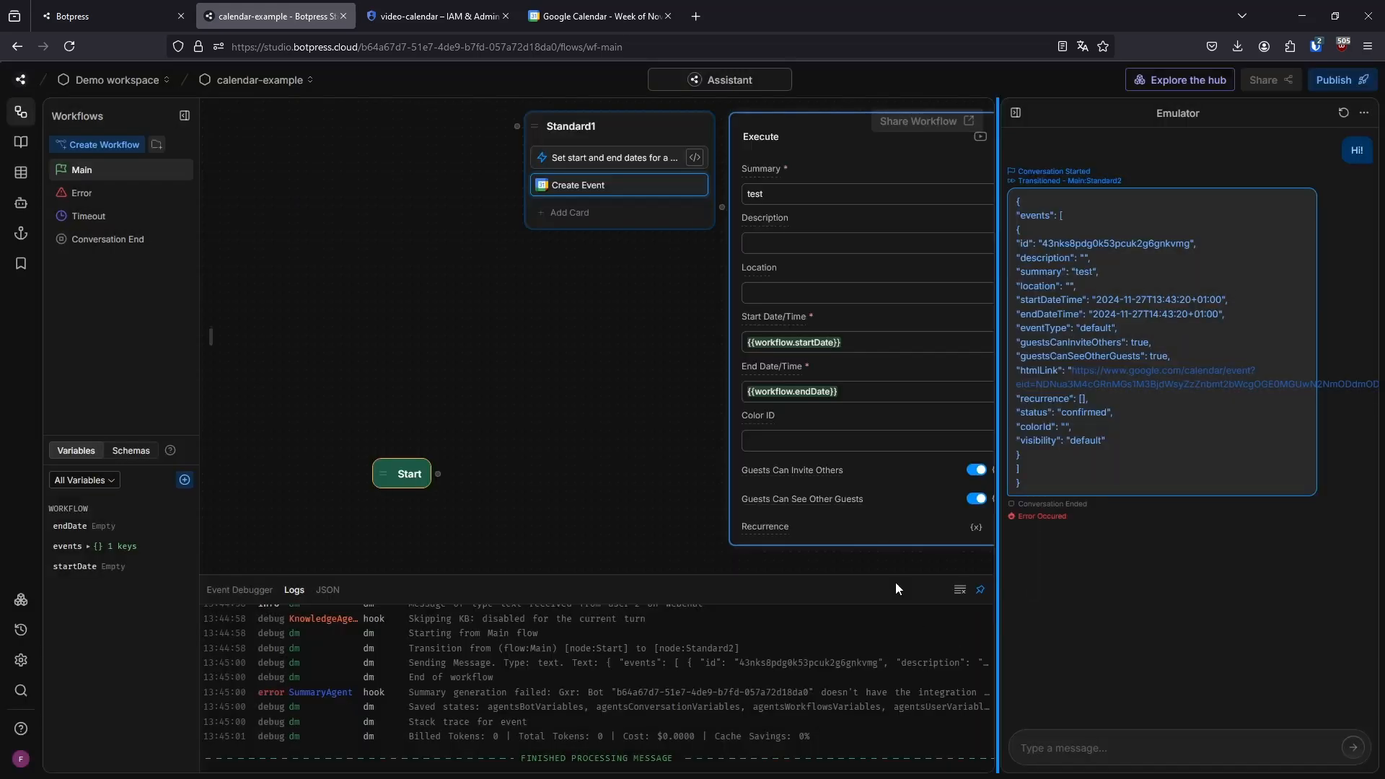
Move the Start node slightly farther away from Standard1
click(590, 424)
click(634, 182)
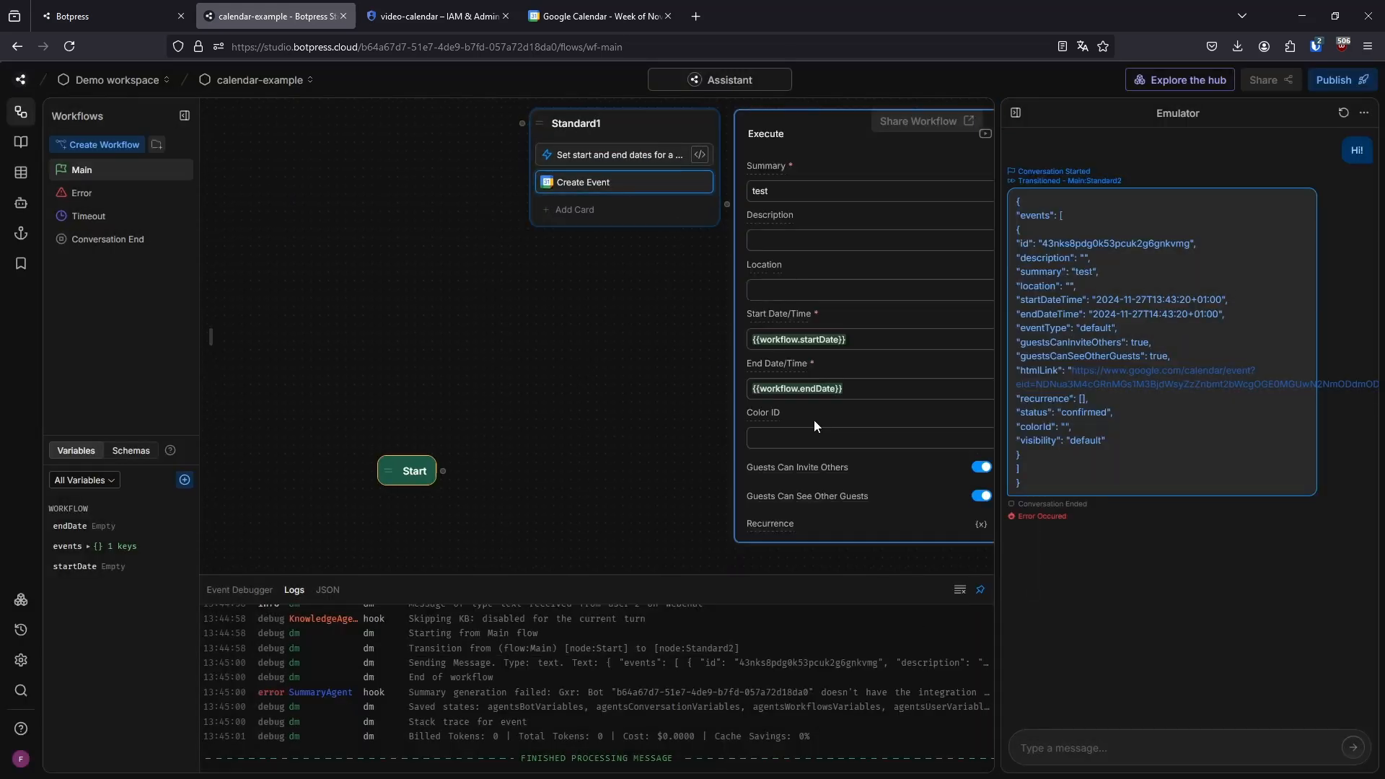
click(682, 431)
scroll(670, 429, down, 3)
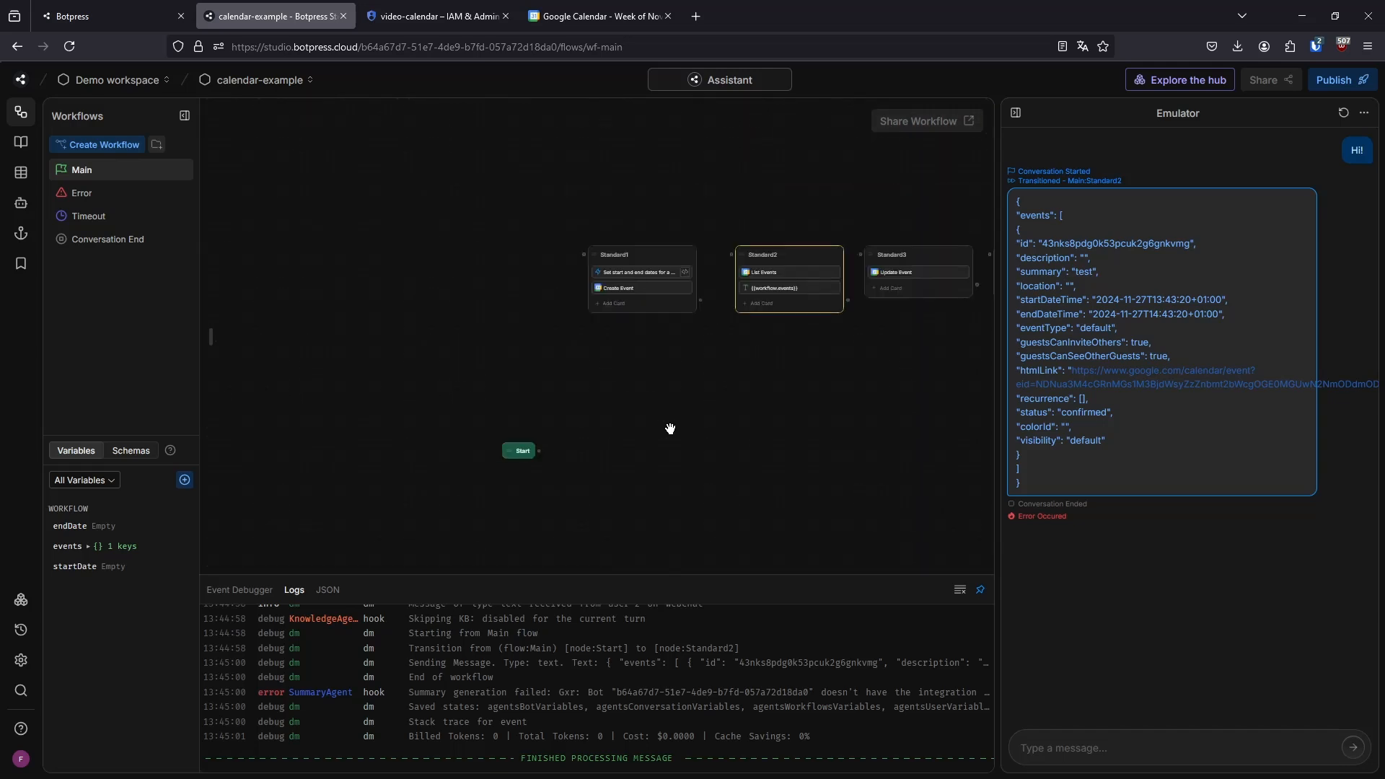
drag(681, 430, 599, 389)
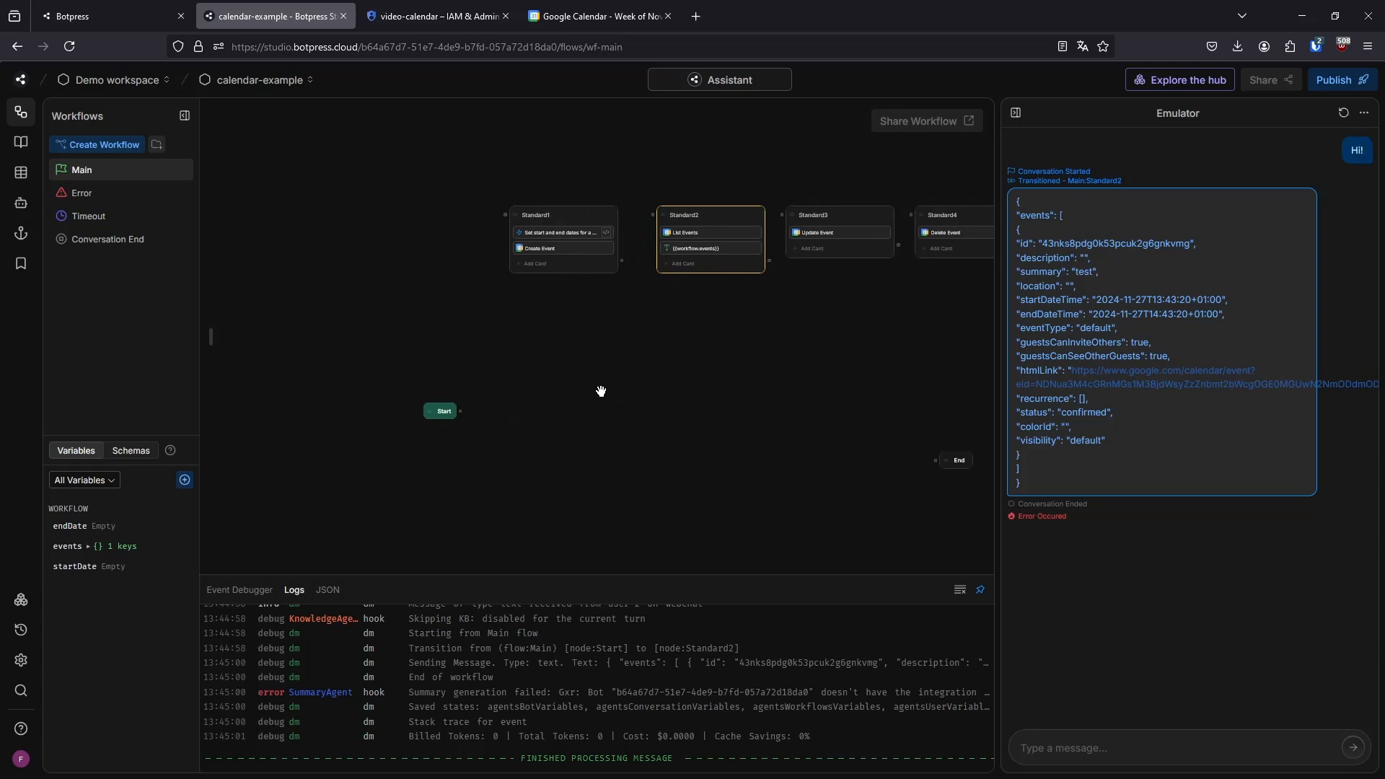
drag(440, 413, 397, 400)
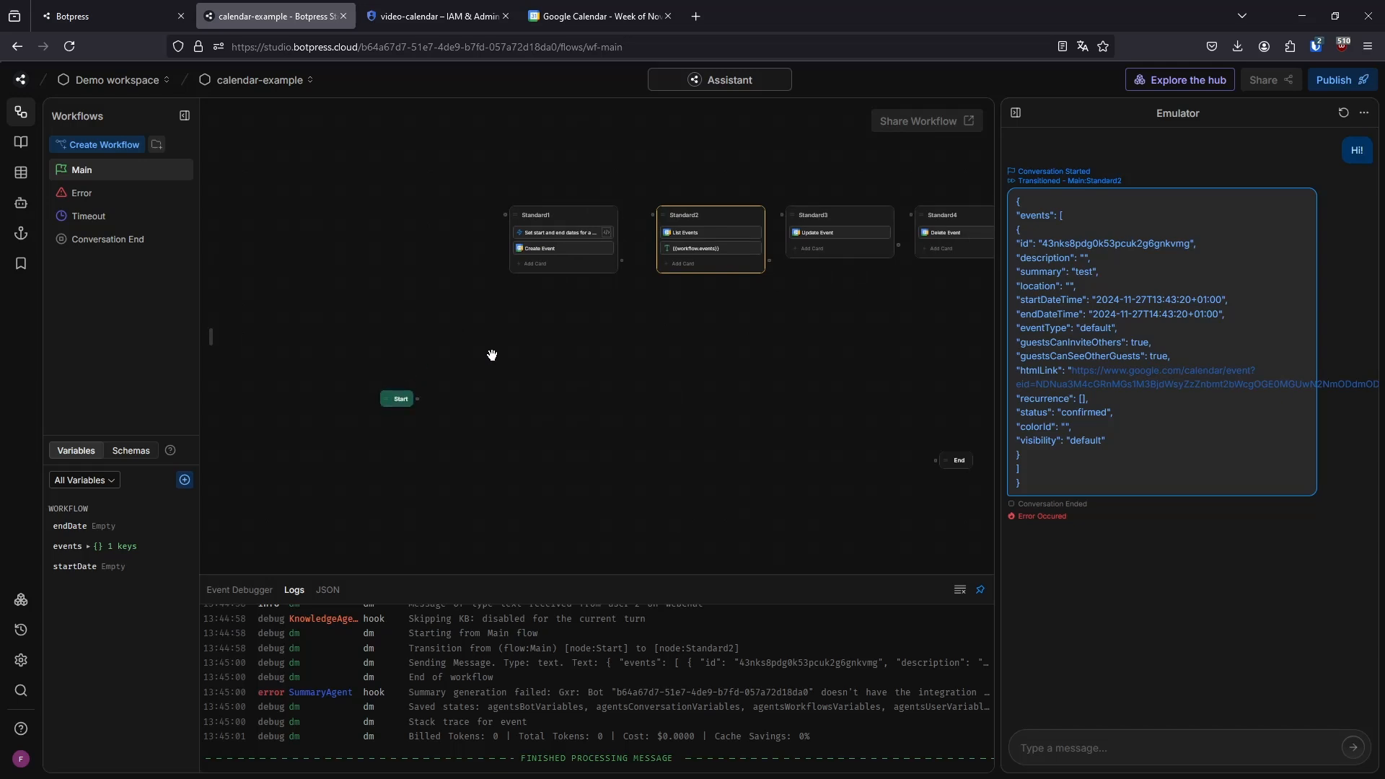
Review the settings of the Create Event and List Events cards and the full events output in the Emulator reply
click(551, 249)
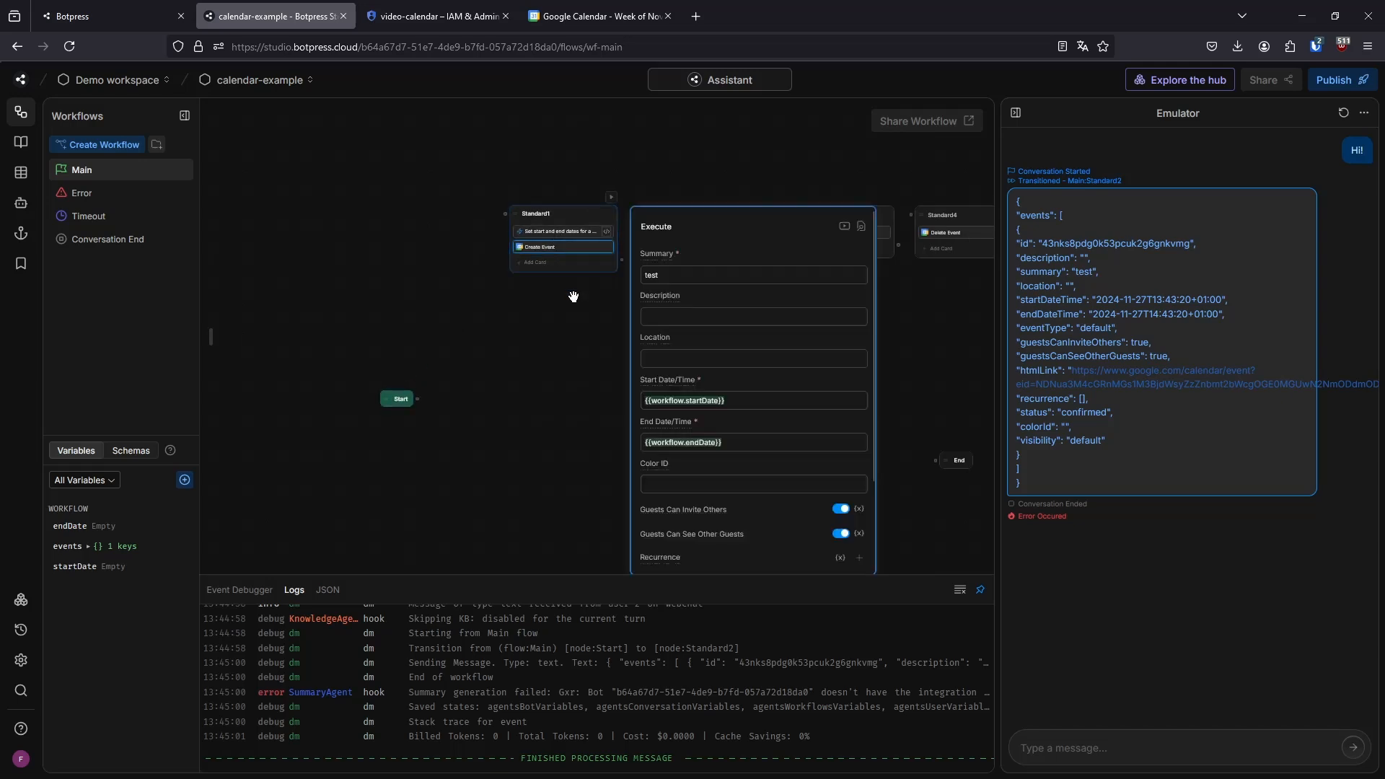
click(507, 300)
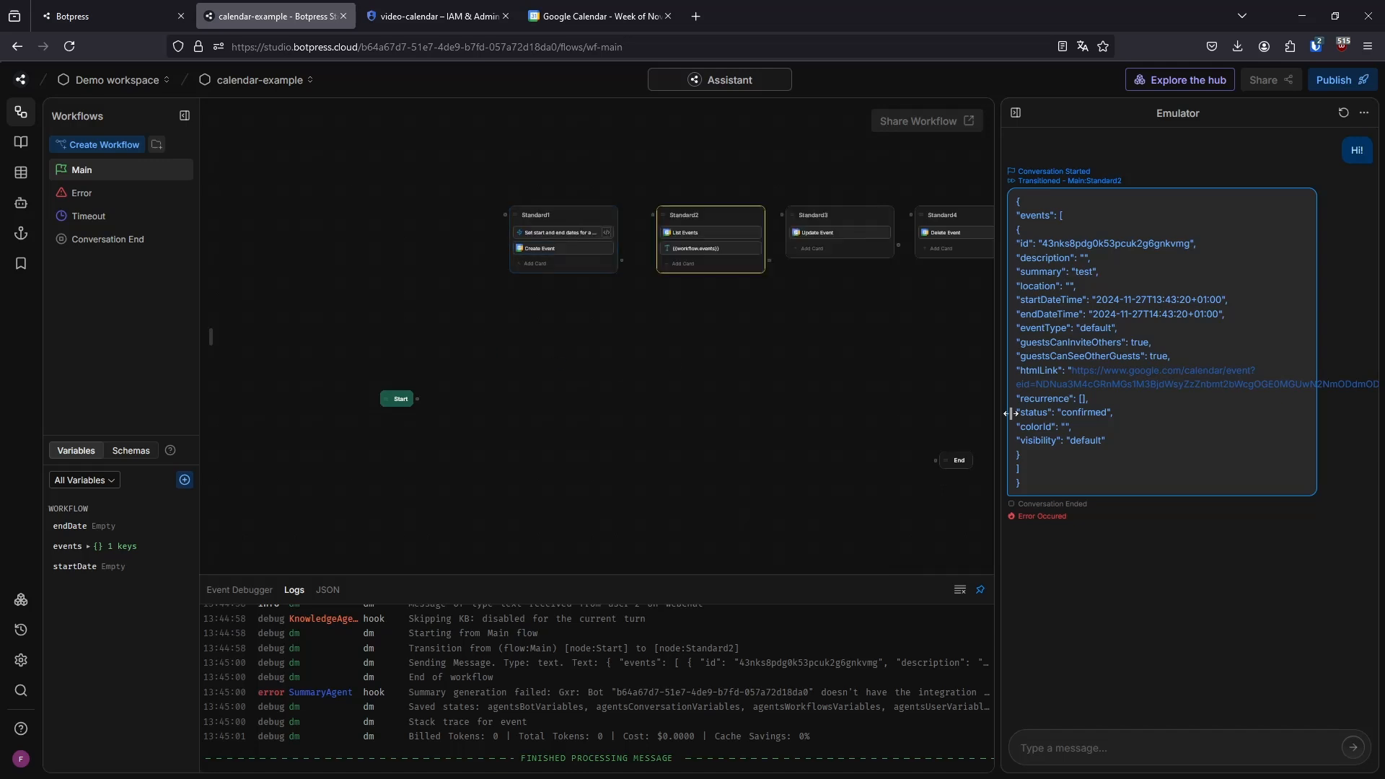
click(698, 231)
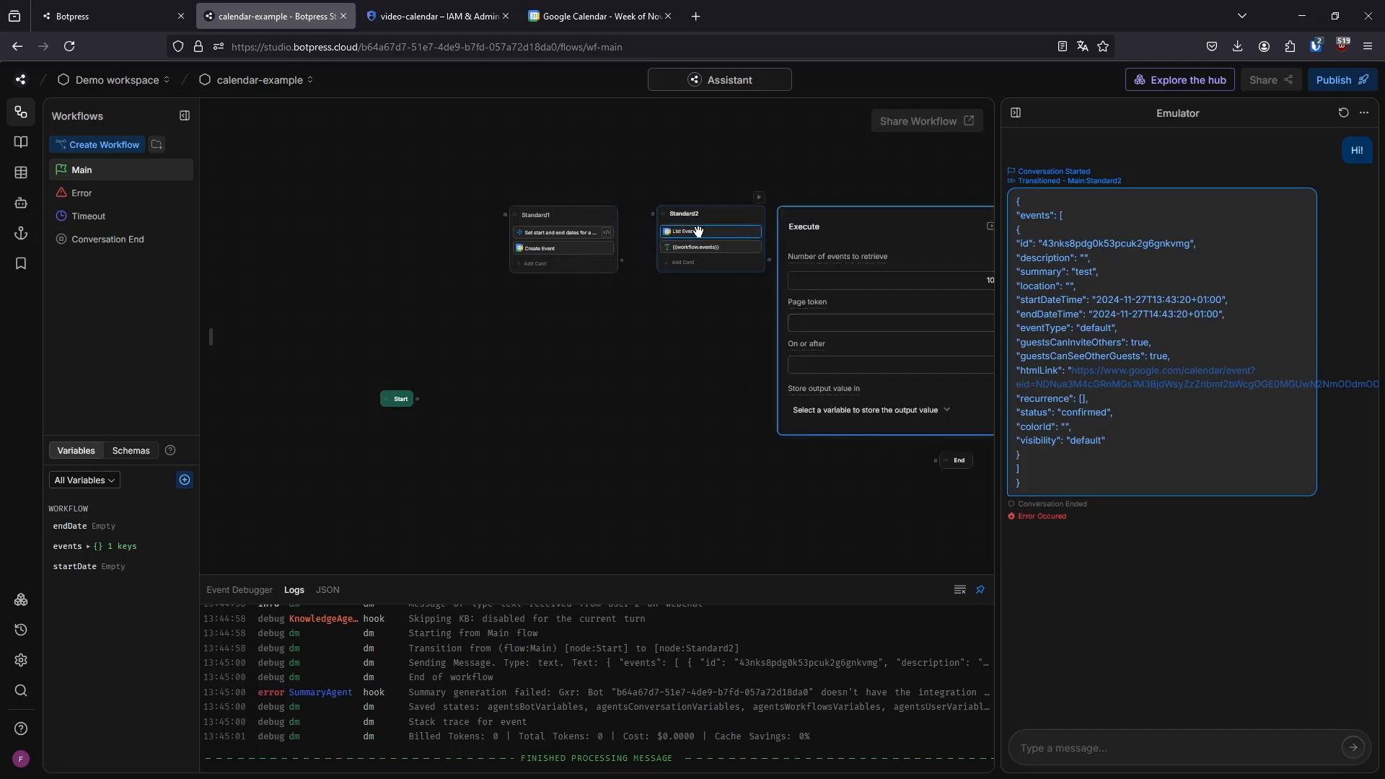
drag(1049, 483, 1013, 218)
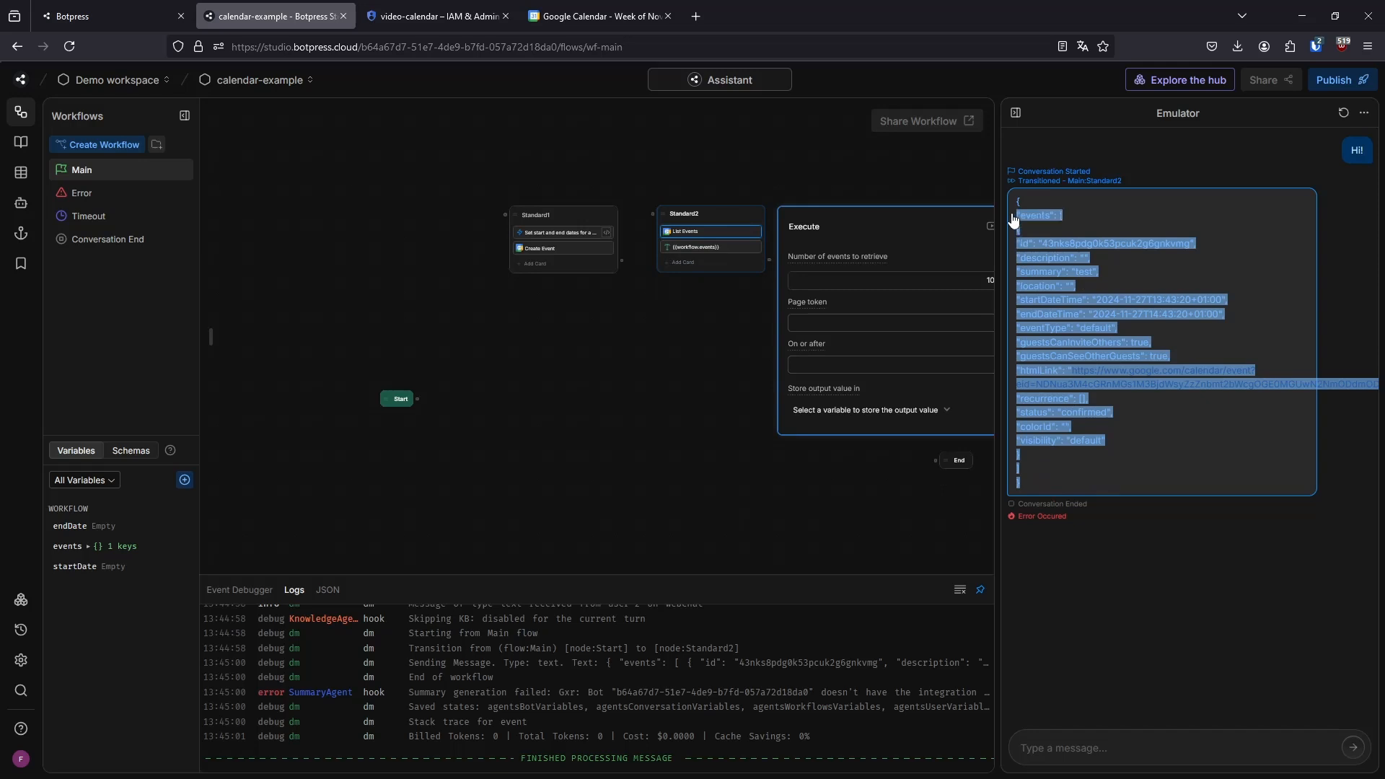
Examine the listed event's fields in the Emulator reply, including description, summary, startDateTime and endDateTime, alongside the Standard2 node
click(1039, 206)
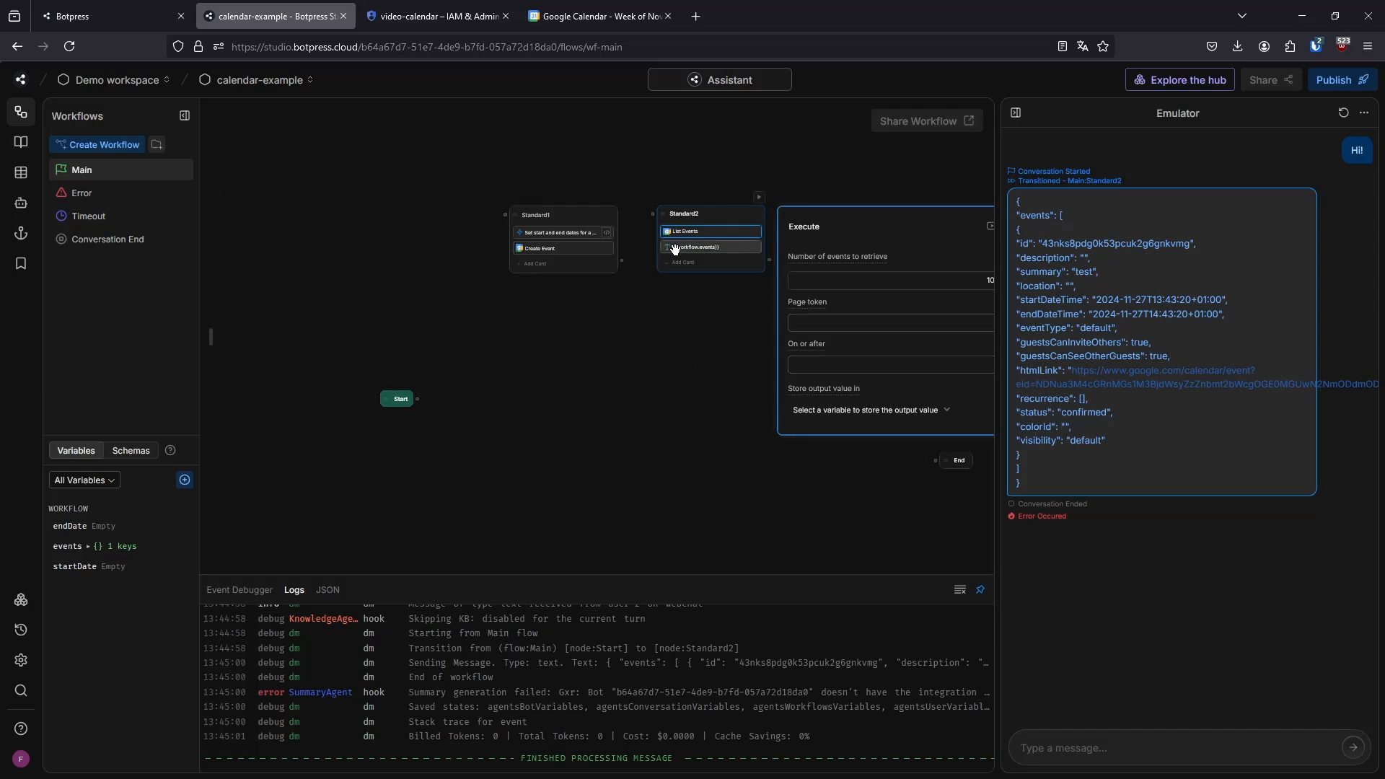
scroll(681, 238, up, 5)
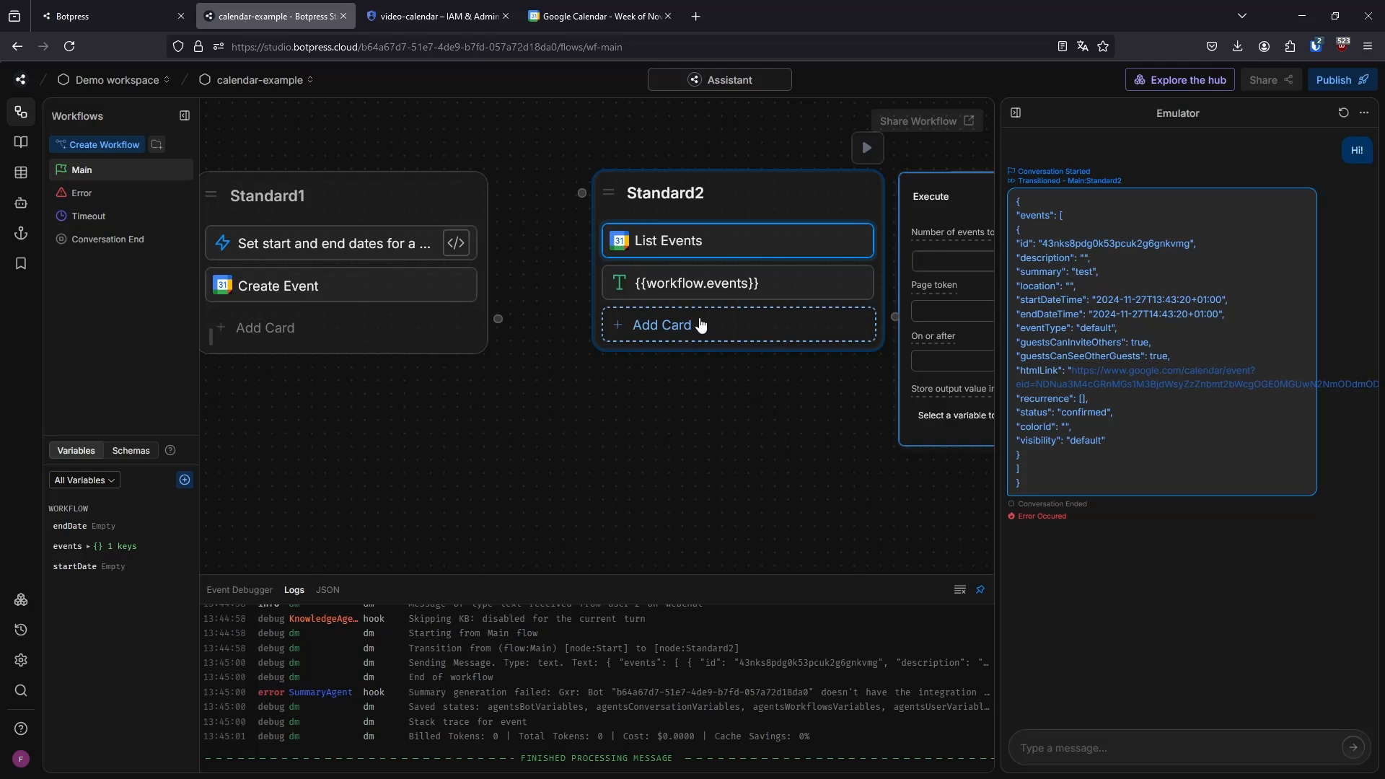
scroll(757, 426, down, 3)
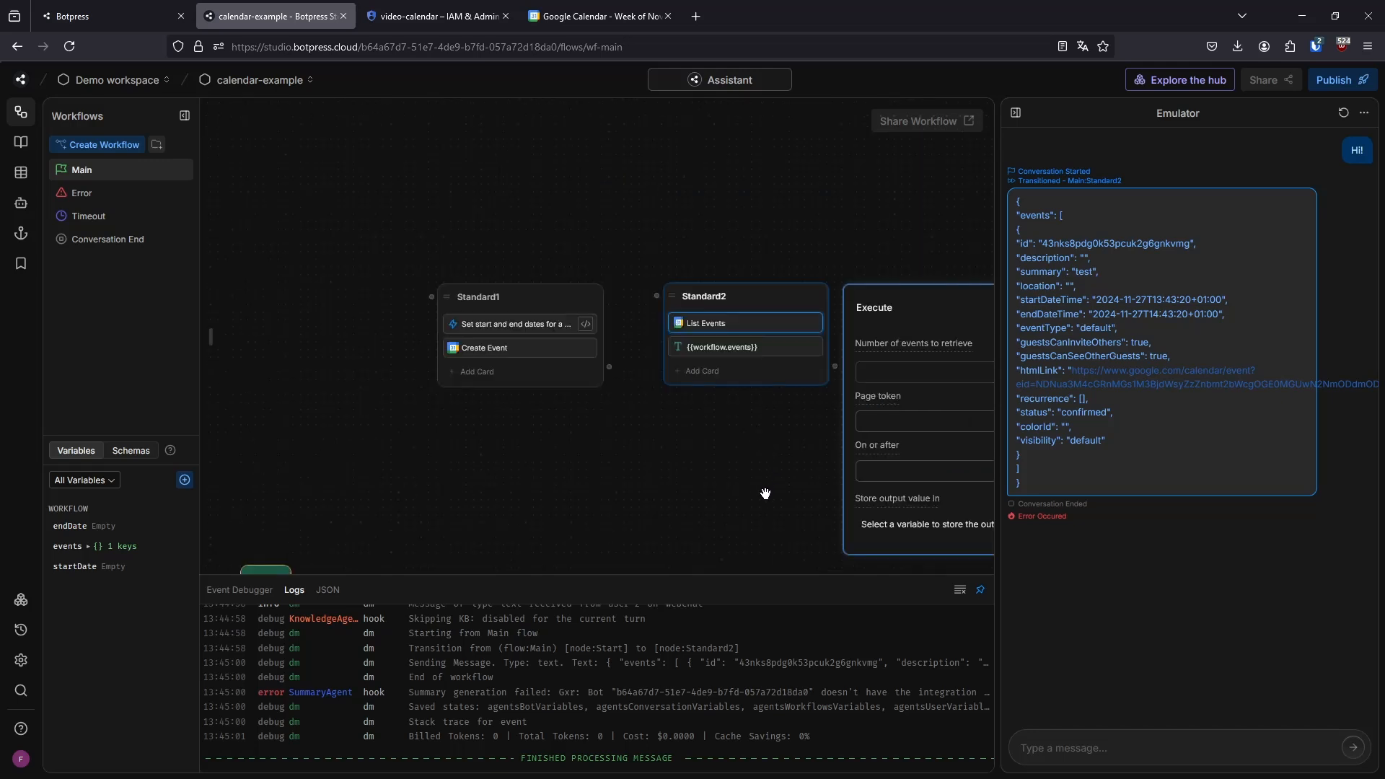
drag(767, 492, 748, 380)
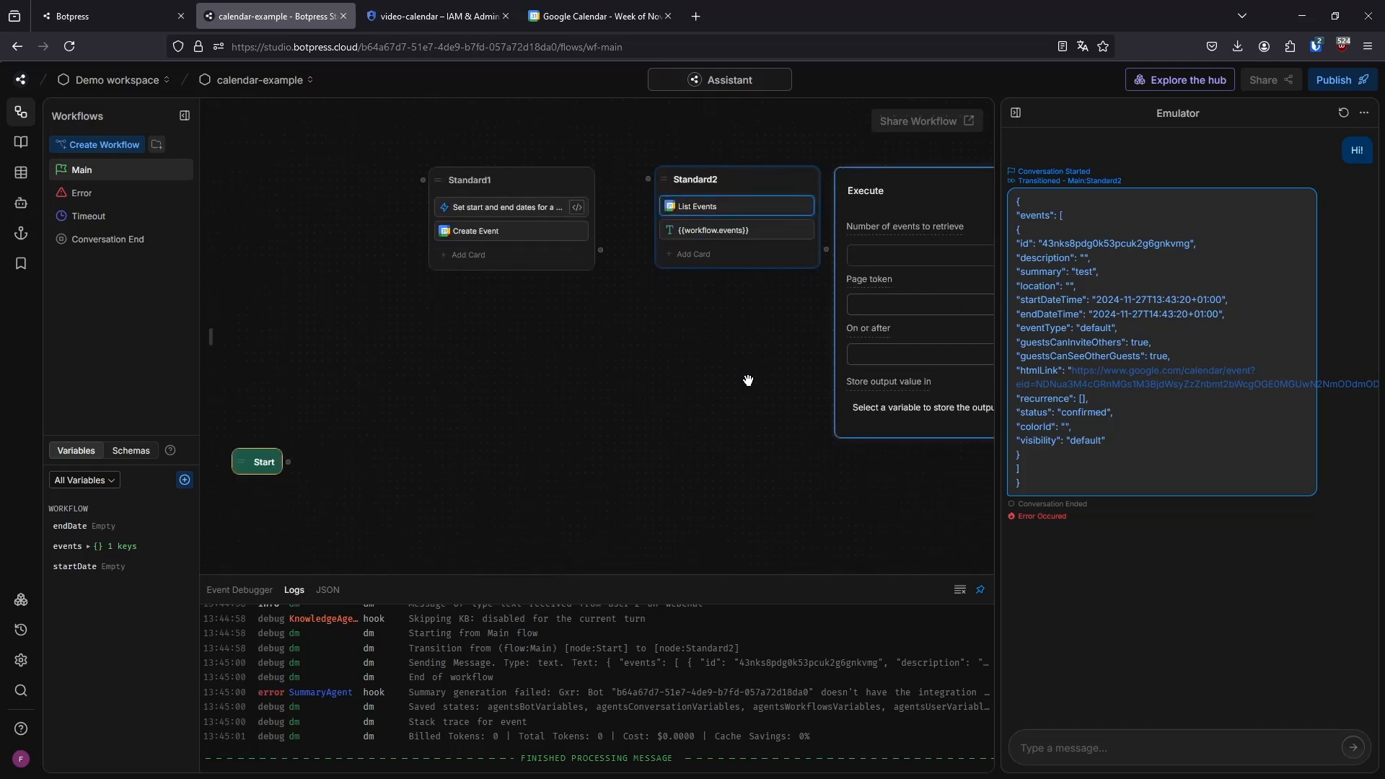
double_click(1034, 259)
double_click(1040, 272)
drag(1021, 300, 1247, 324)
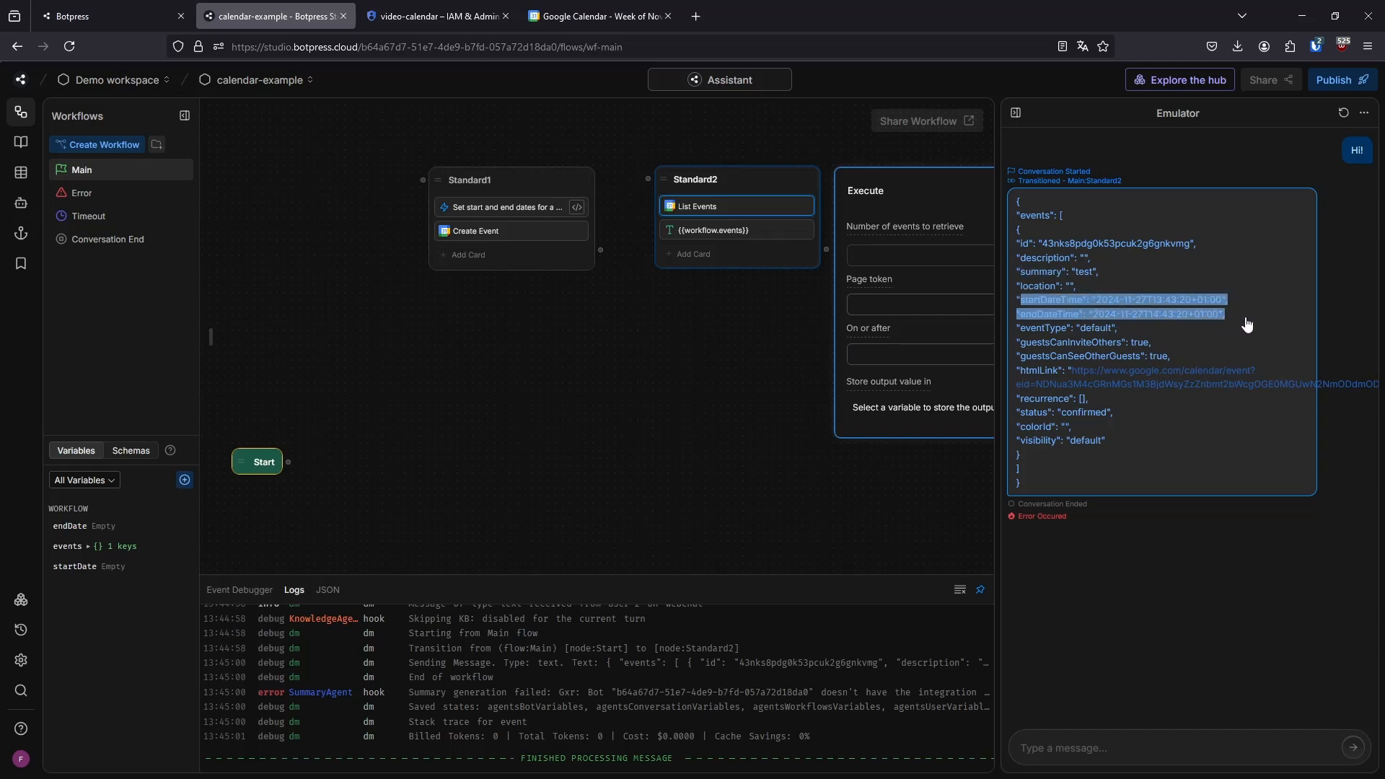
click(1247, 324)
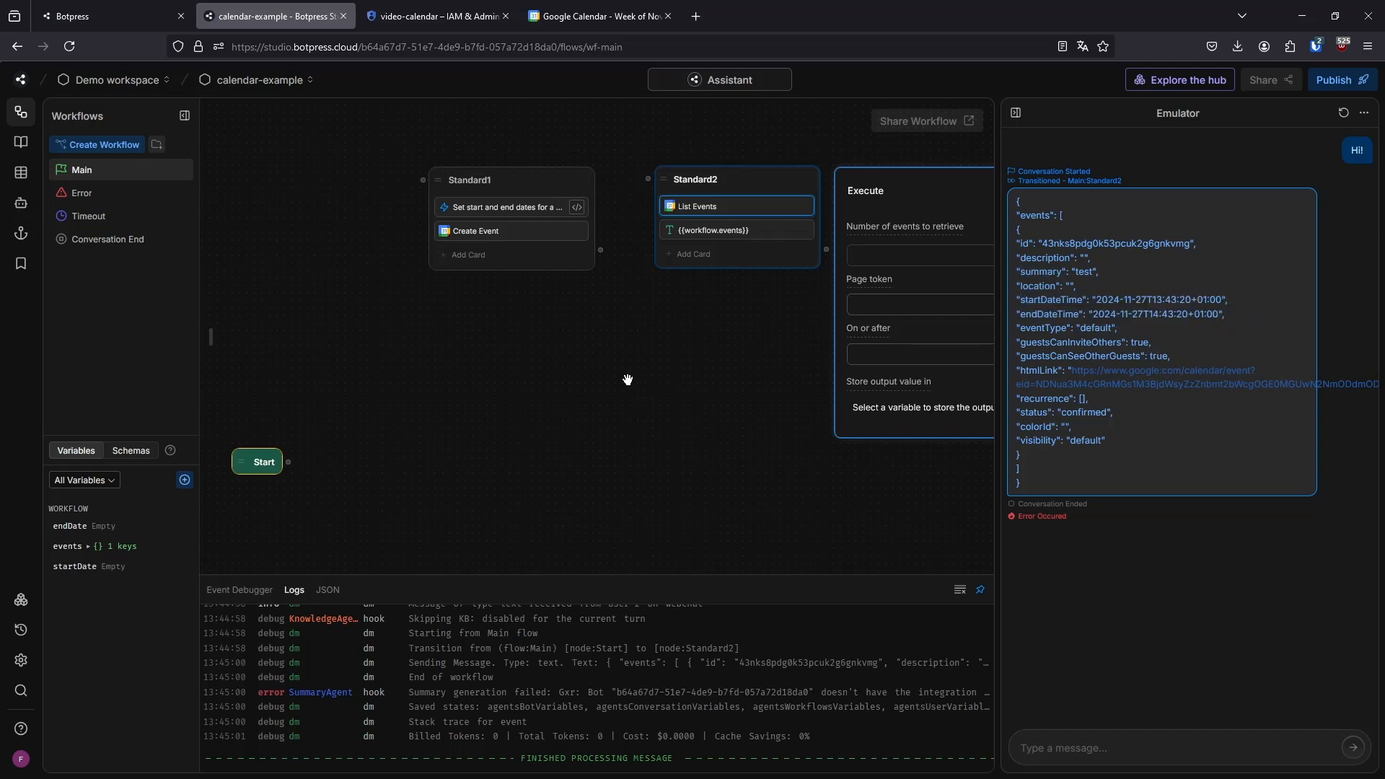
Close the List Events card settings and move the End and Start nodes slightly outward and up toward the row of Standard nodes
click(599, 378)
scroll(572, 377, down, 4)
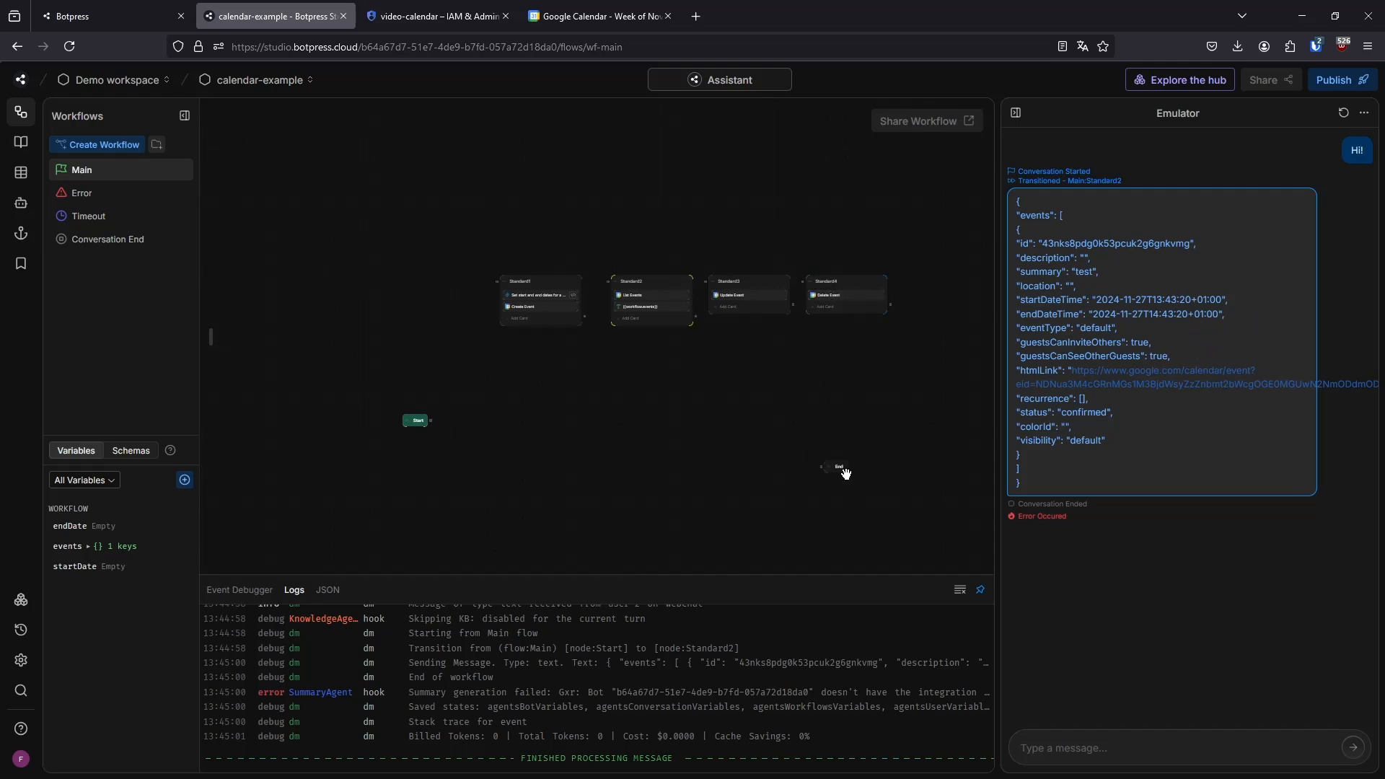
drag(845, 472, 868, 441)
drag(402, 417, 379, 402)
click(417, 335)
scroll(546, 302, up, 2)
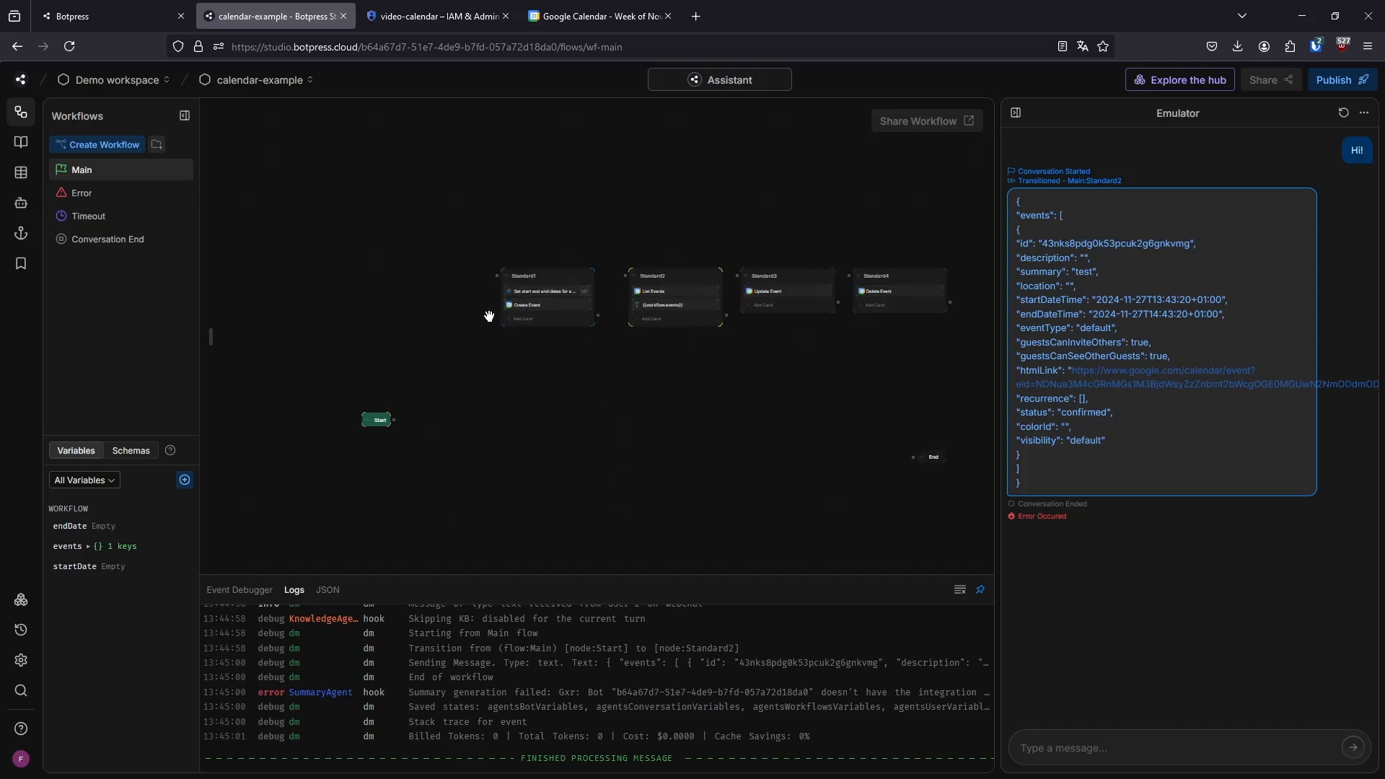